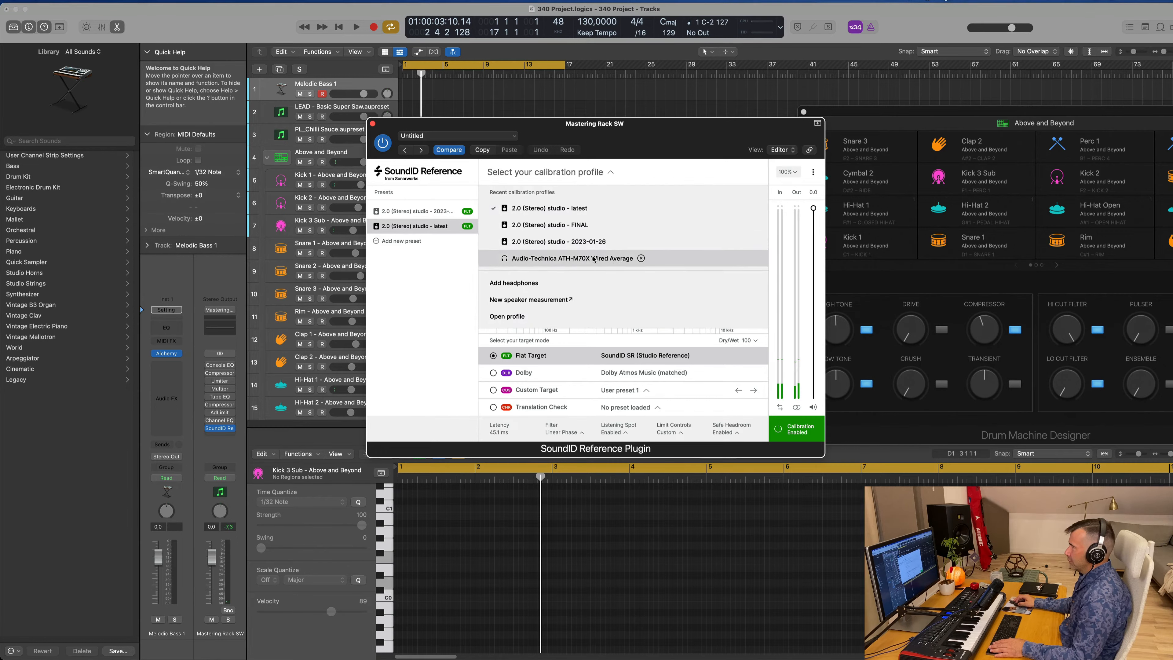
# Step: Load the Audio-Technica ATH-M70X Wired Average calibration profile in SoundID Reference and close the plug-in window
pyautogui.click(594, 257)
pyautogui.moveTo(679, 142); pyautogui.dragTo(676, 140)
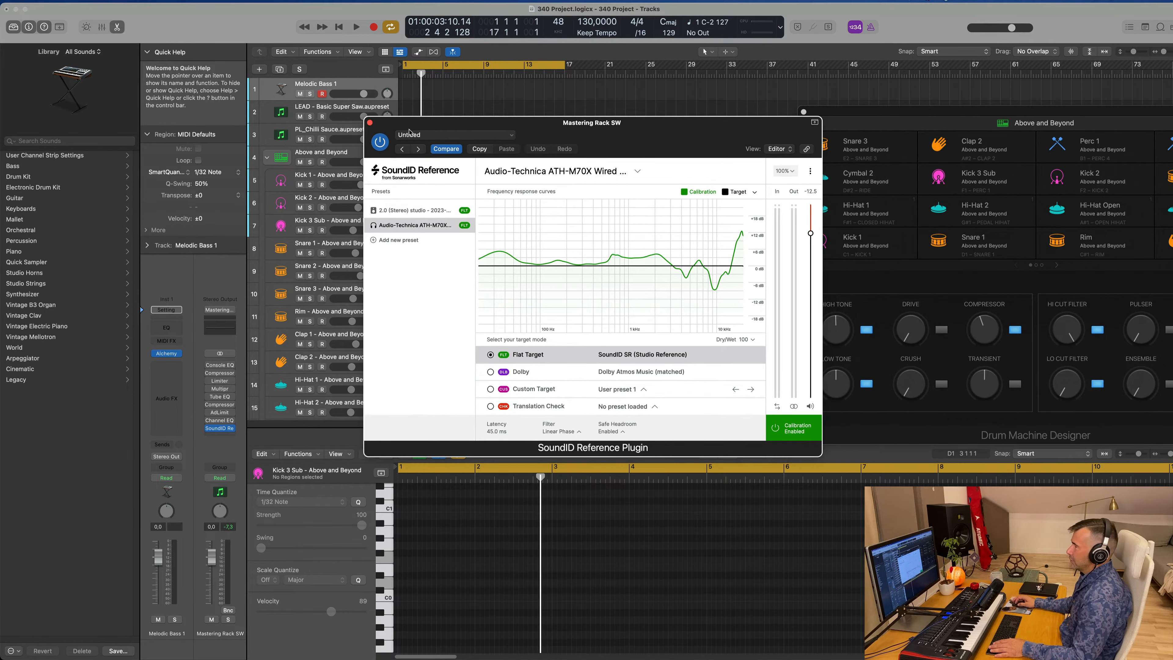
pyautogui.click(370, 122)
# Step: Play the drum arrangement from the start of the project
pyautogui.press('Return')
pyautogui.press('space')
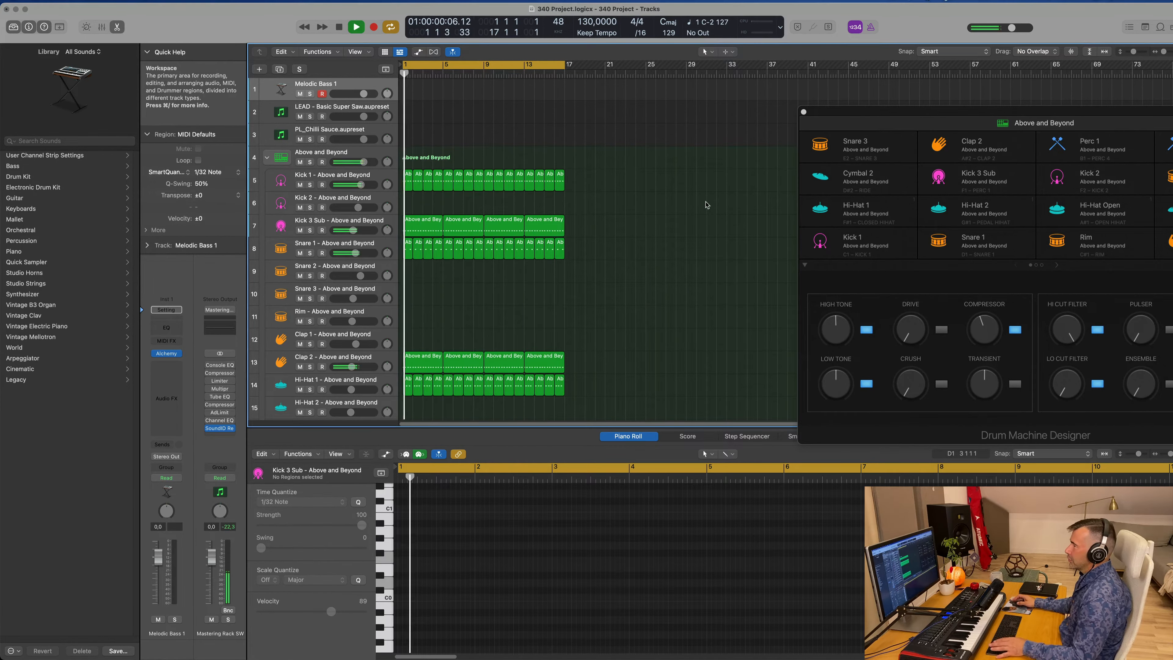
pyautogui.press('space')
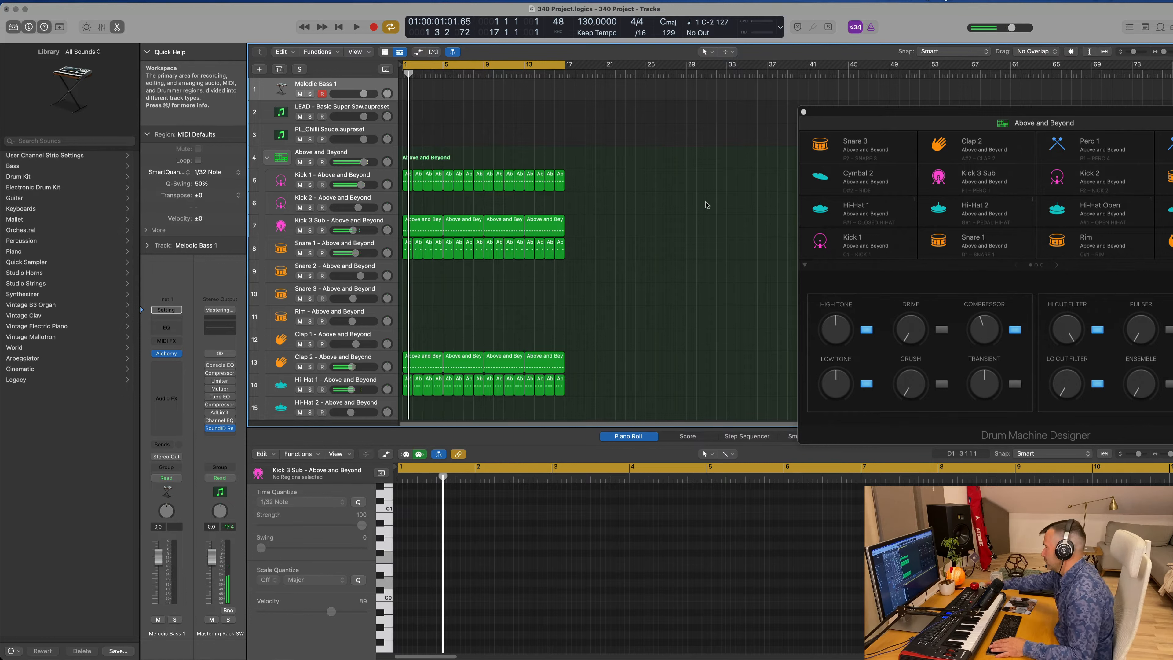
pyautogui.press('Return')
pyautogui.press('space')
pyautogui.press('Return')
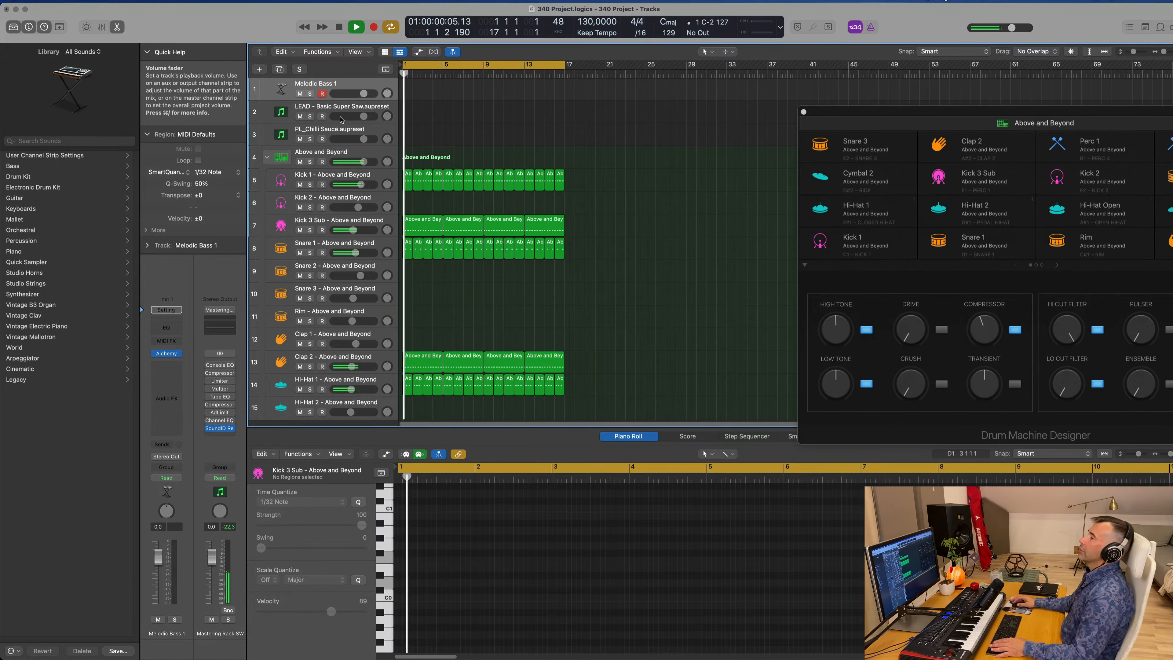
# Step: Audition the drum layers by soloing Kick 1, Kick 3 Sub, Snare 1, Clap 2 and Hi-Hat 1 one after another
pyautogui.click(310, 184)
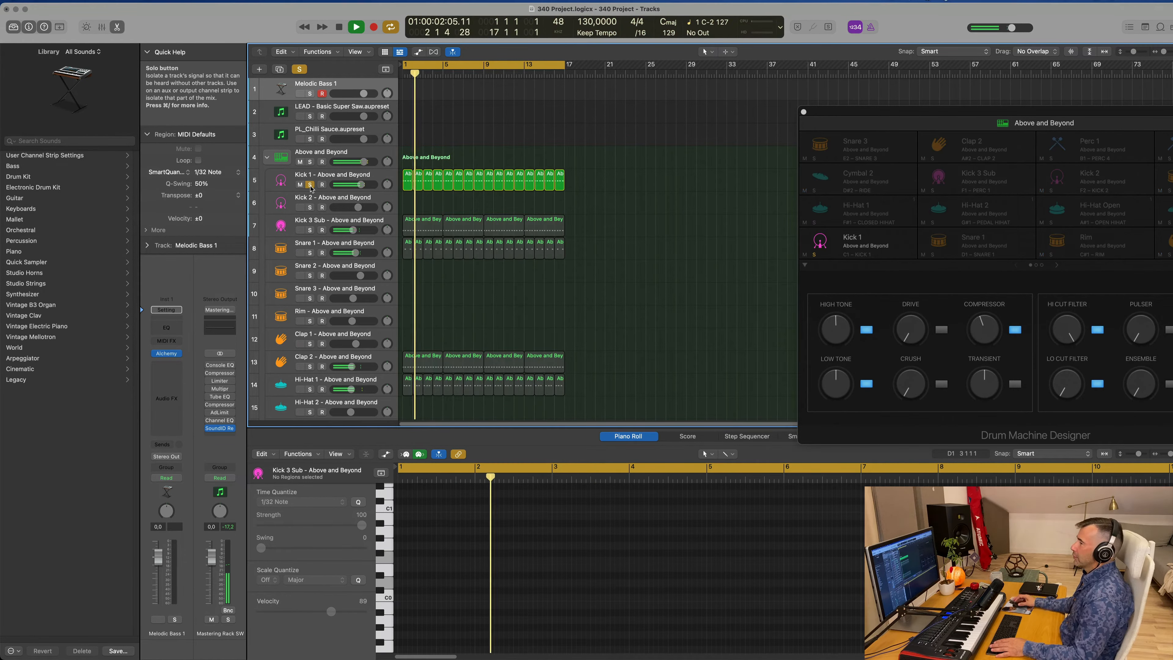
pyautogui.click(375, 182)
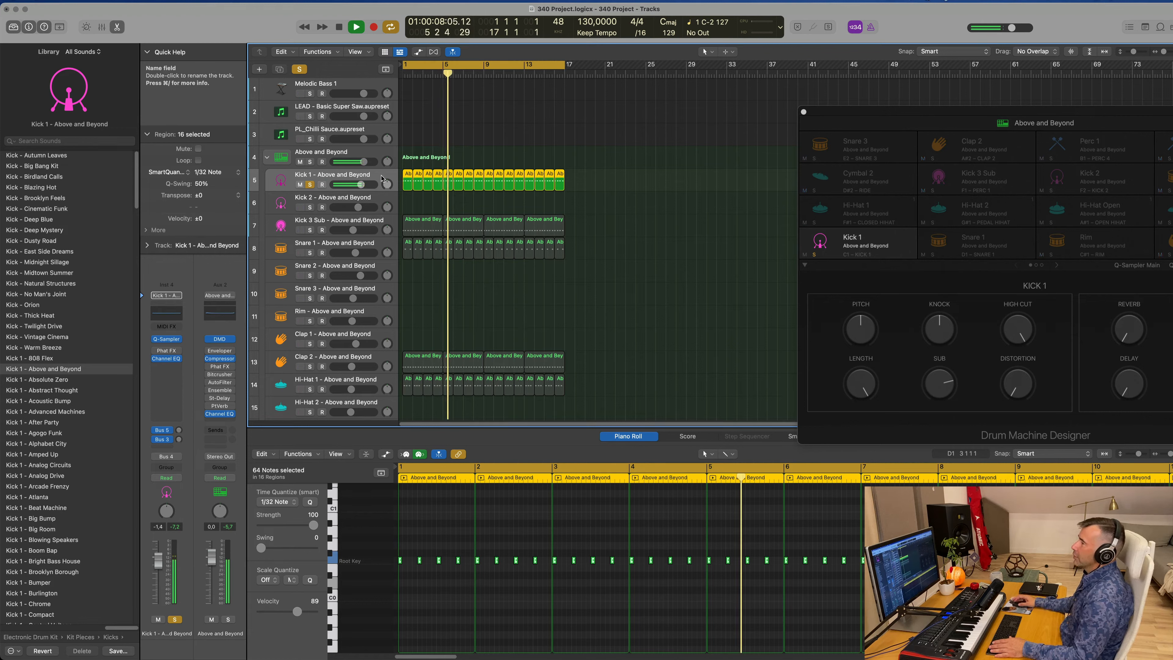
pyautogui.click(309, 230)
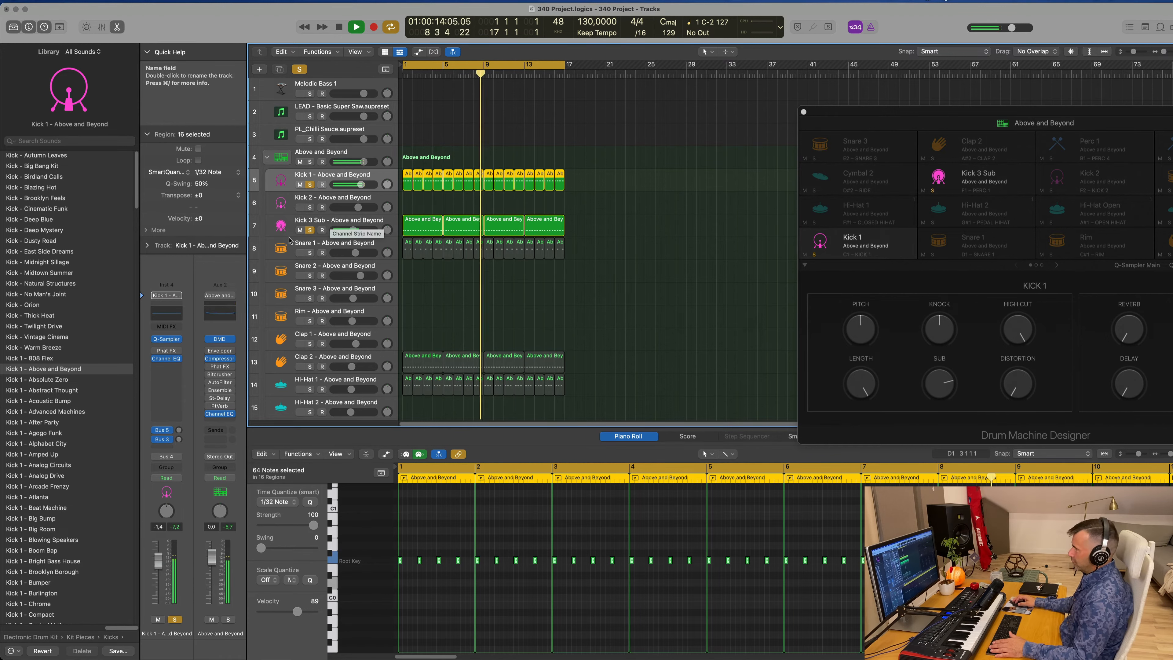
pyautogui.click(309, 253)
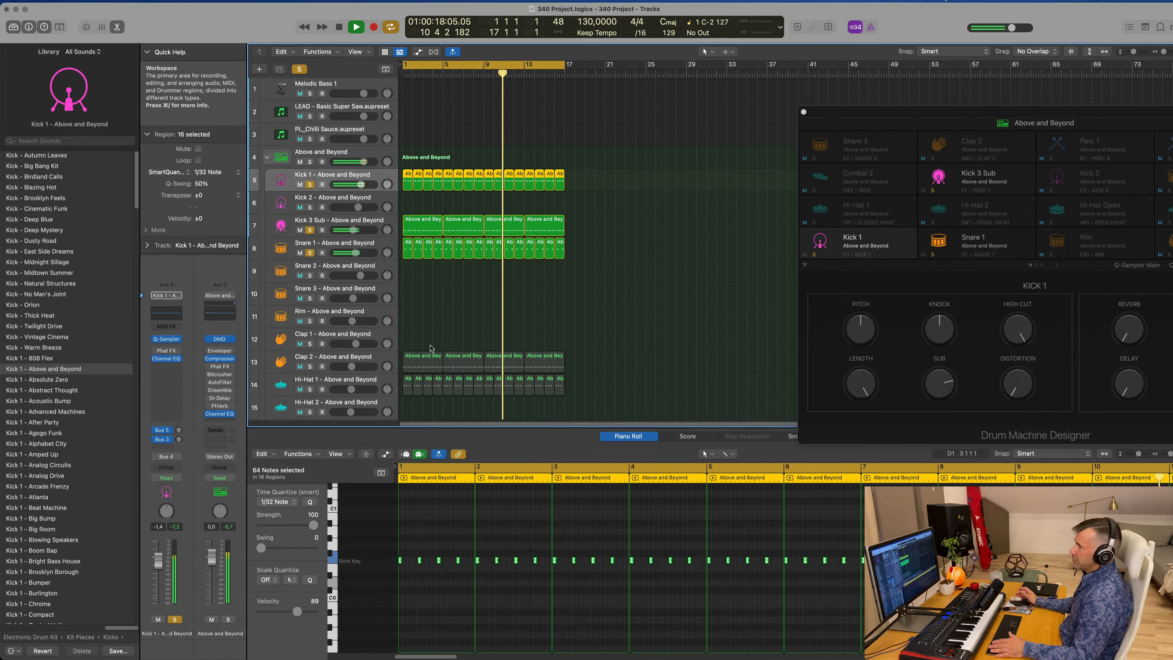
pyautogui.click(310, 366)
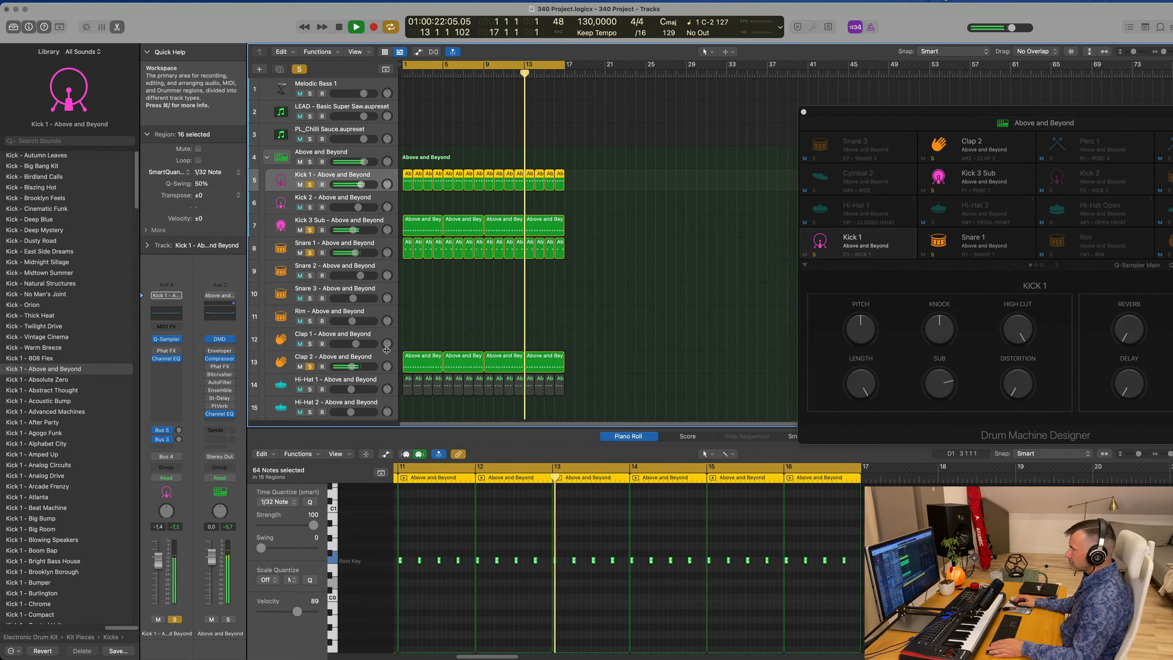
pyautogui.click(310, 390)
pyautogui.scroll(-3, 511, 305)
pyautogui.scroll(-3, 512, 305)
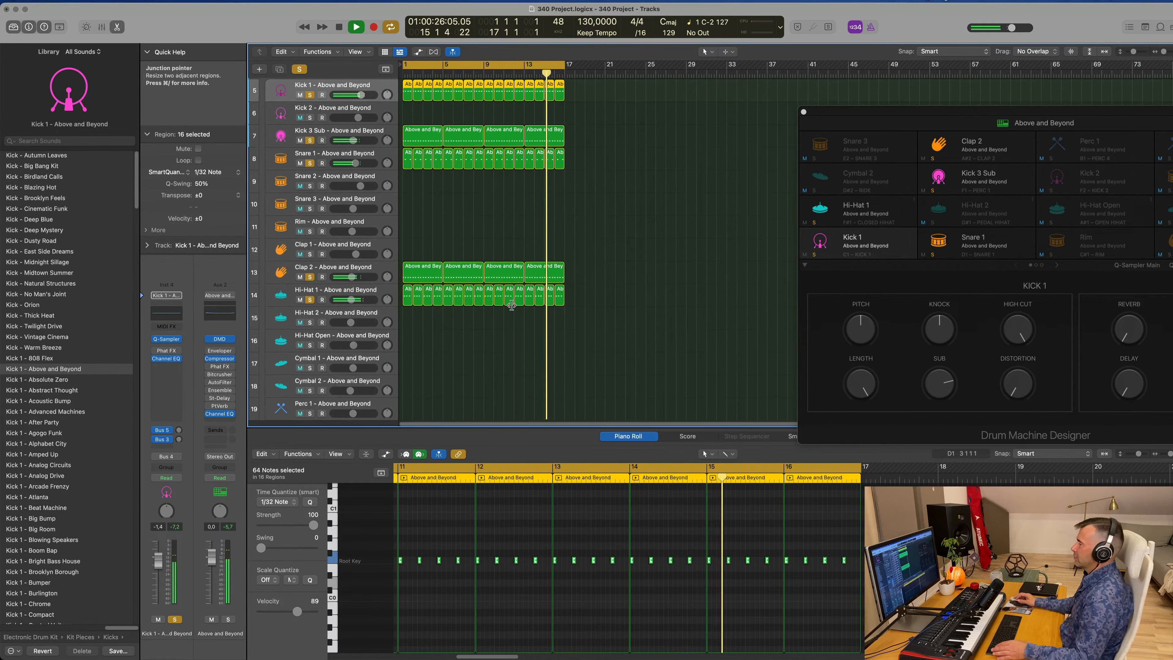
pyautogui.scroll(-3, 512, 308)
pyautogui.scroll(2, 511, 309)
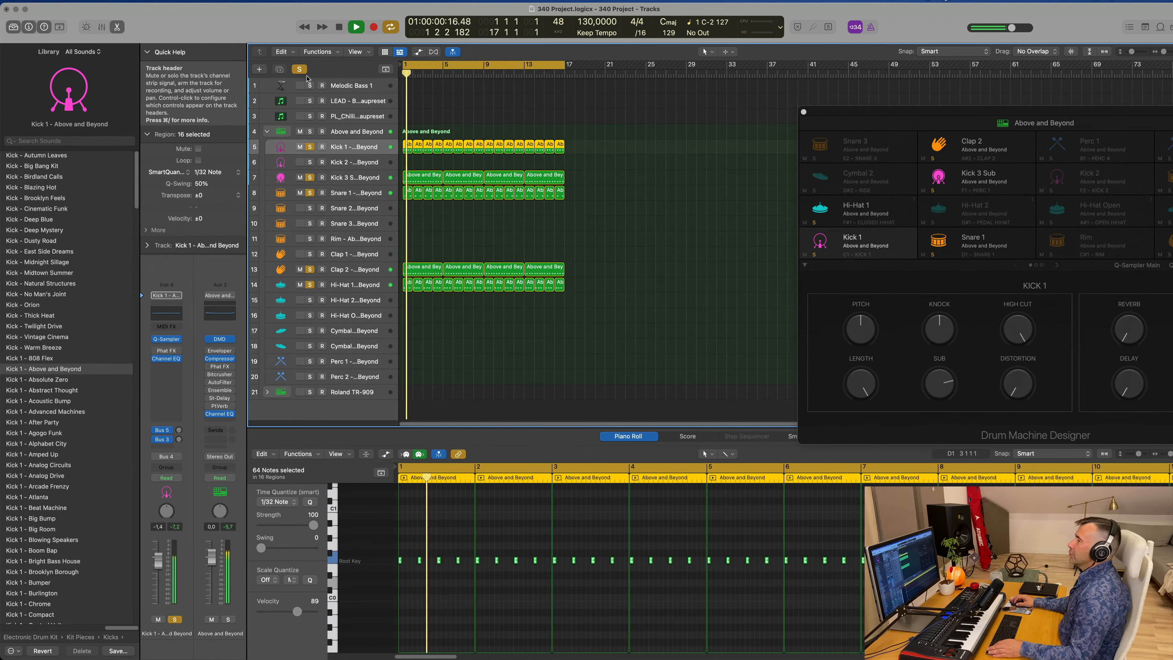
# Step: Enlarge the Melodic Bass 1 track, open its Alchemy instrument and lower the track volume to about -5.7 dB
pyautogui.click(350, 86)
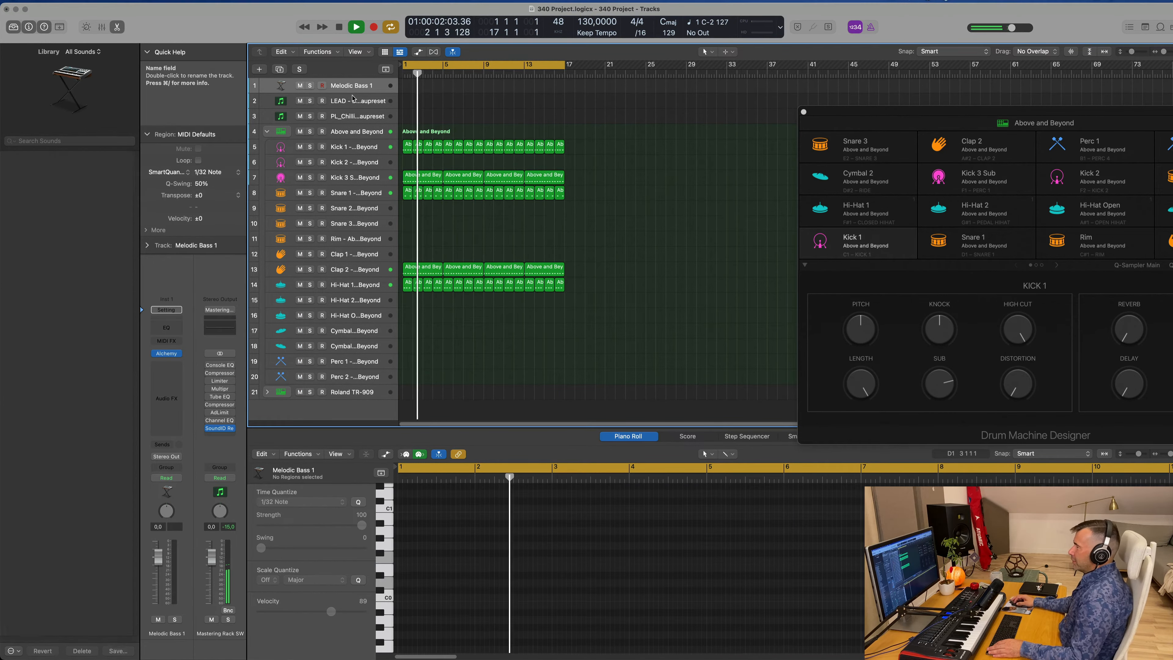
pyautogui.moveTo(350, 93); pyautogui.dragTo(355, 167)
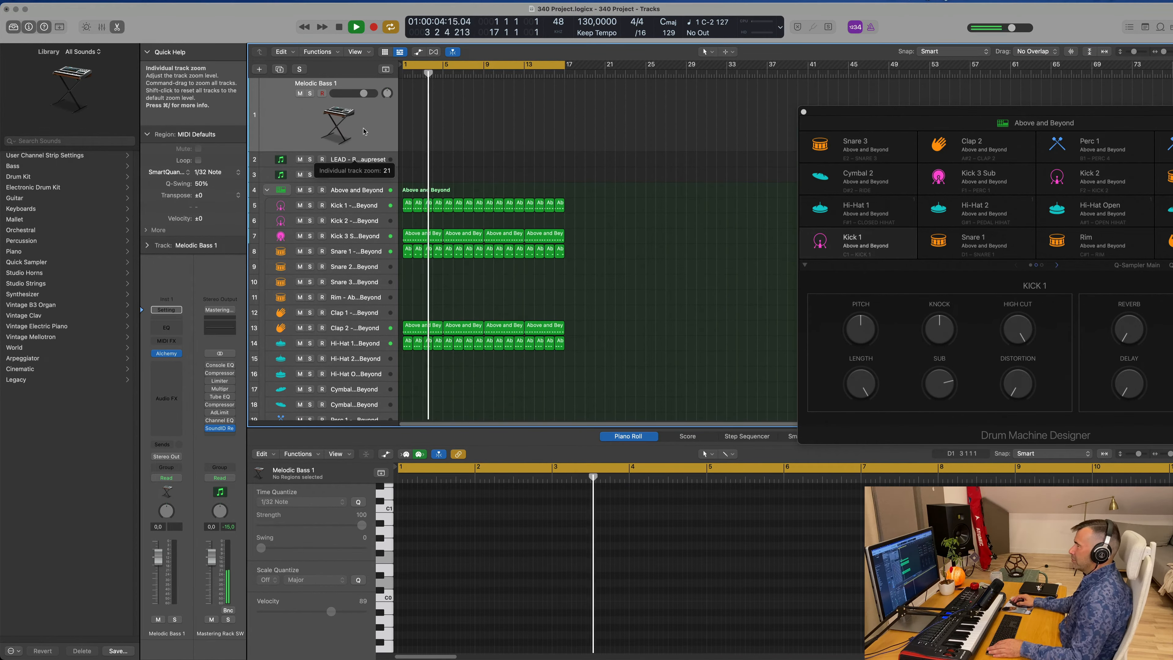
pyautogui.click(166, 354)
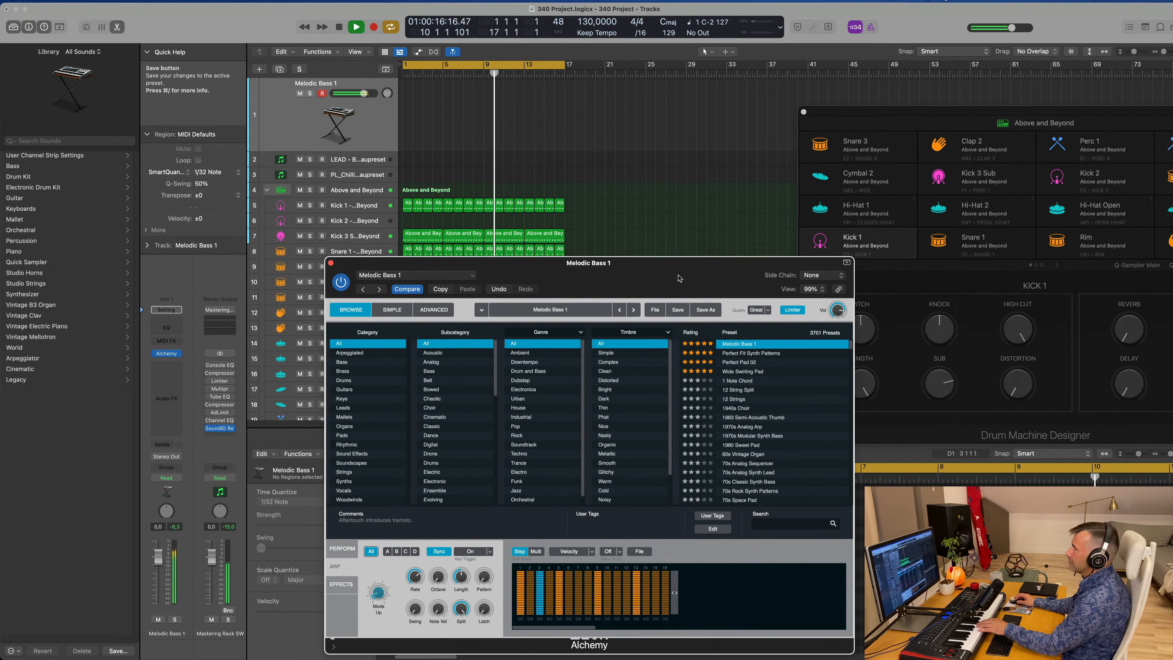
pyautogui.moveTo(677, 277); pyautogui.dragTo(652, 281)
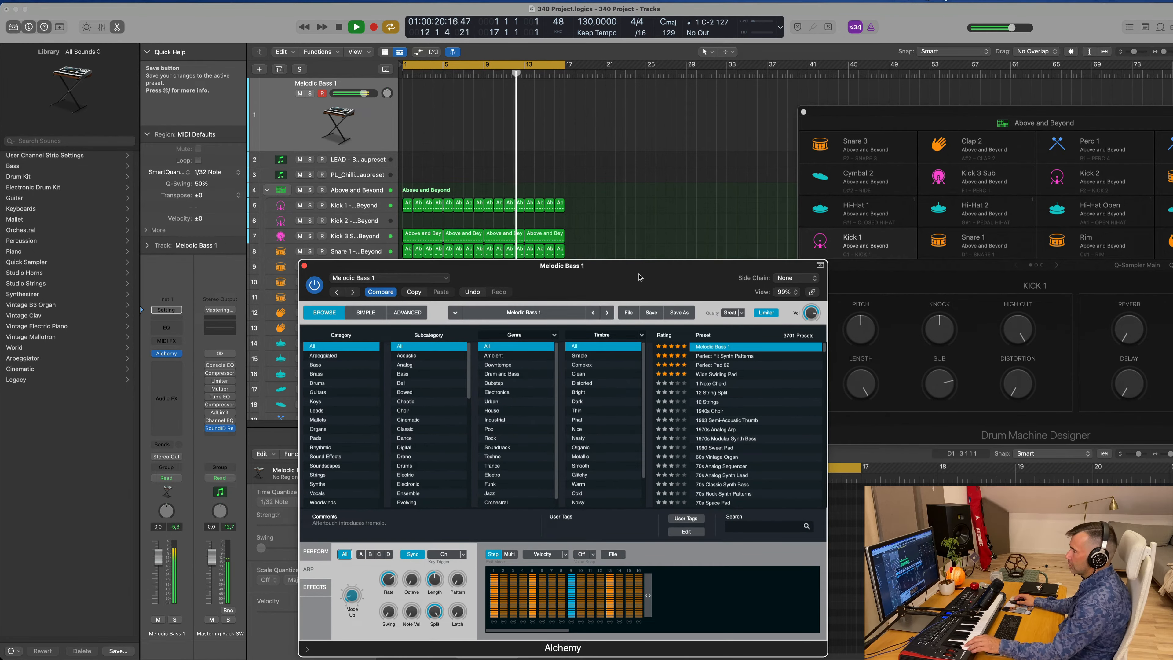
pyautogui.moveTo(158, 557); pyautogui.dragTo(160, 579)
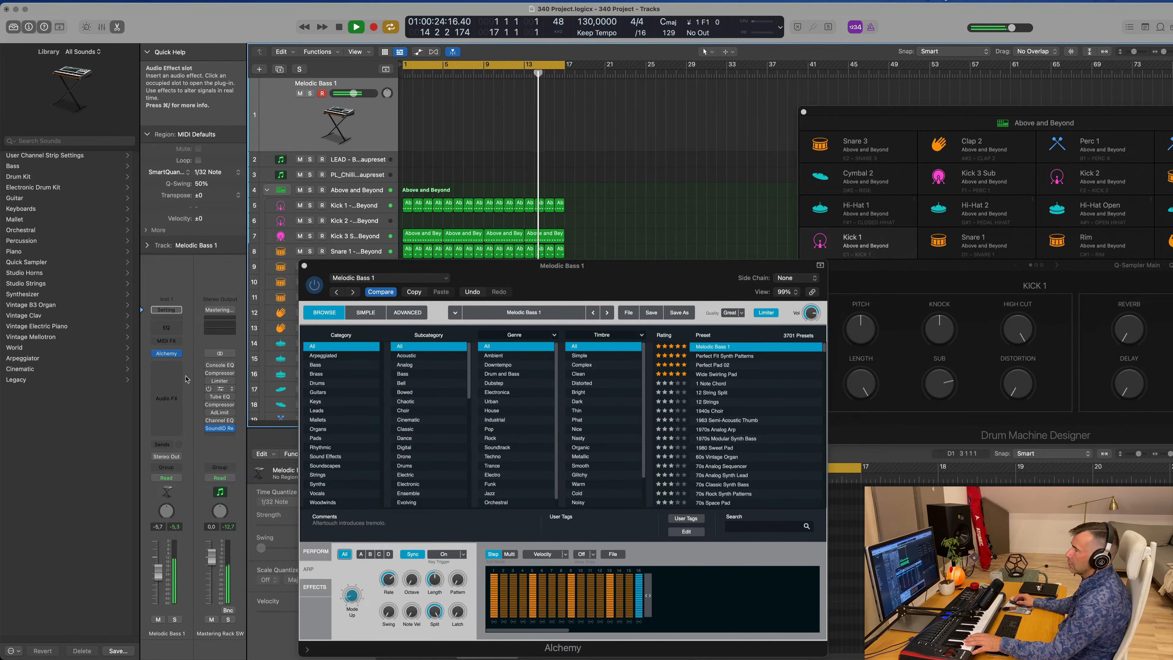
# Step: Insert a stereo Compressor on Melodic Bass 1 with Inst 4 as its side chain and a -20.5 dB threshold
pyautogui.click(166, 365)
pyautogui.moveTo(184, 426)
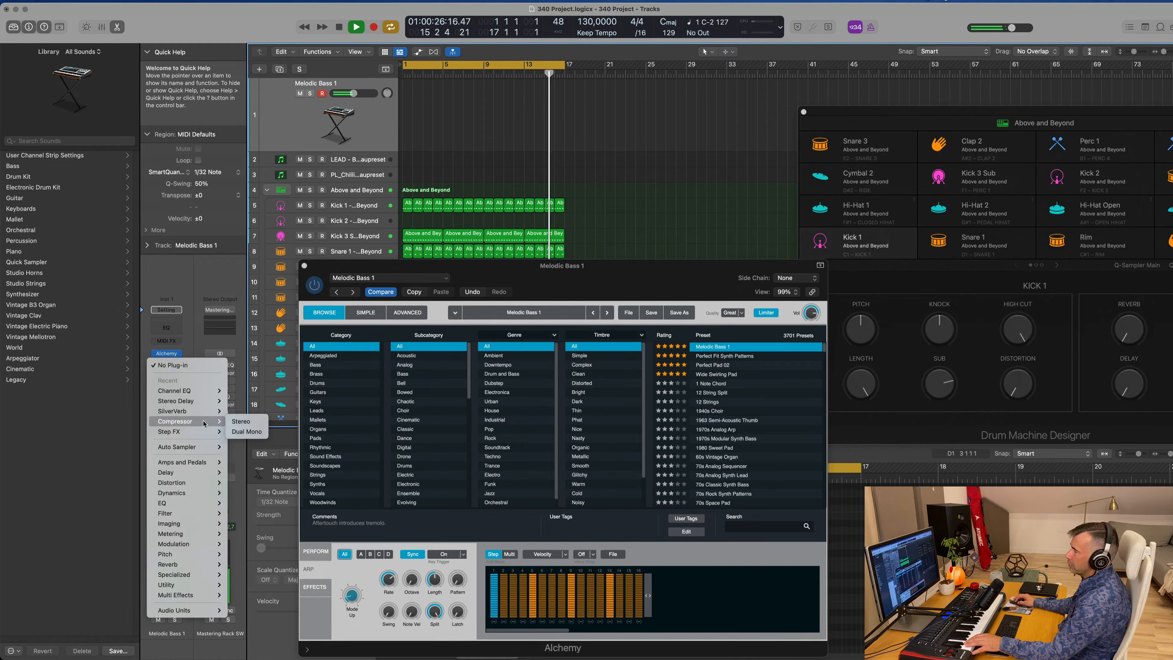
pyautogui.click(245, 421)
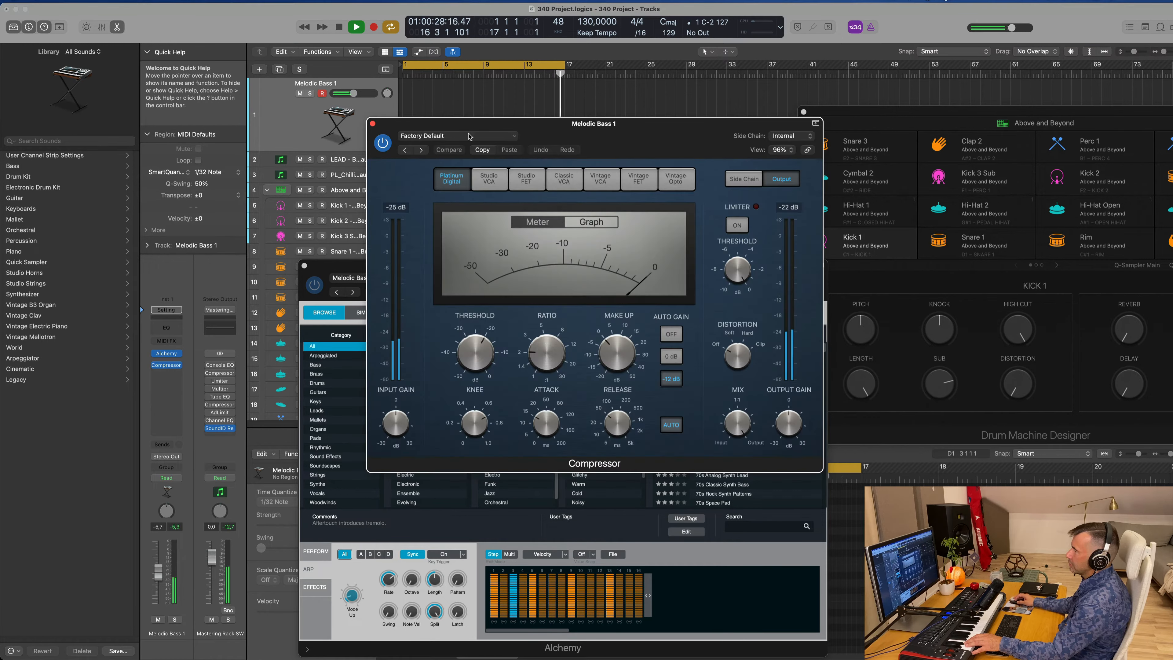
pyautogui.click(792, 135)
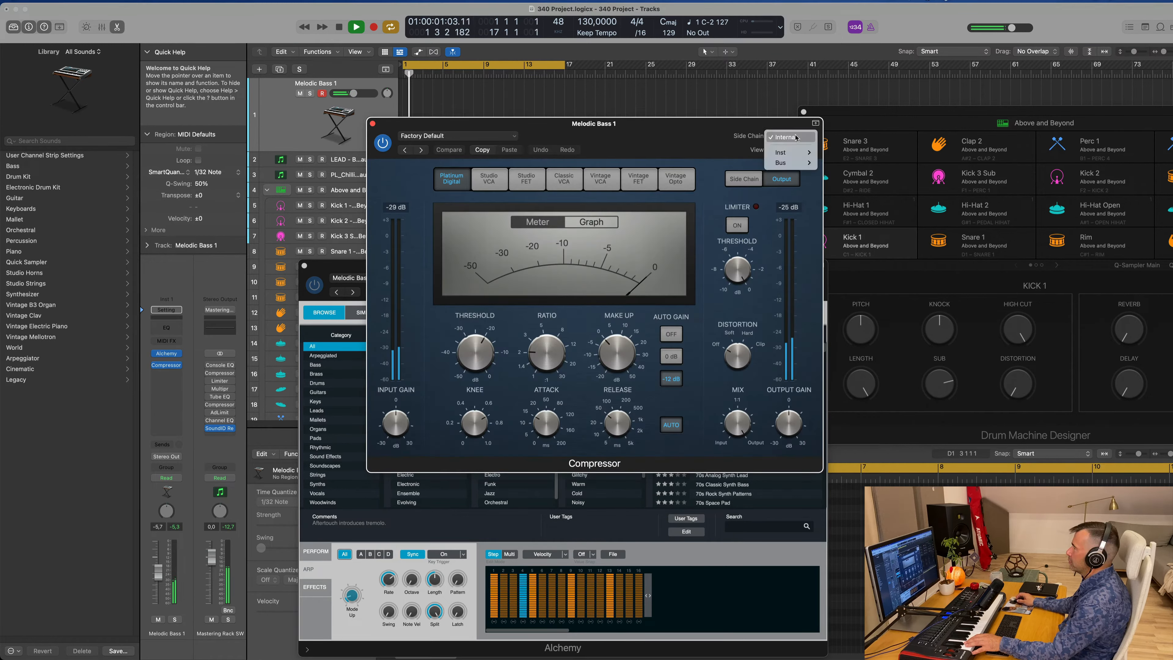
pyautogui.moveTo(794, 158)
pyautogui.click(869, 172)
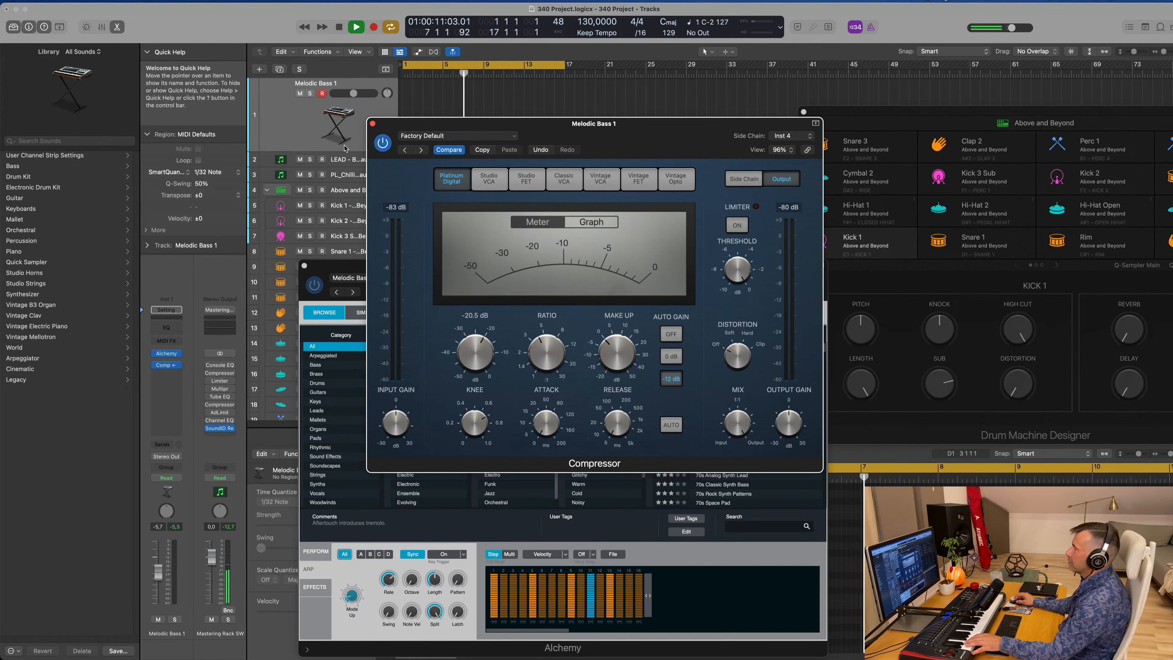
pyautogui.click(373, 124)
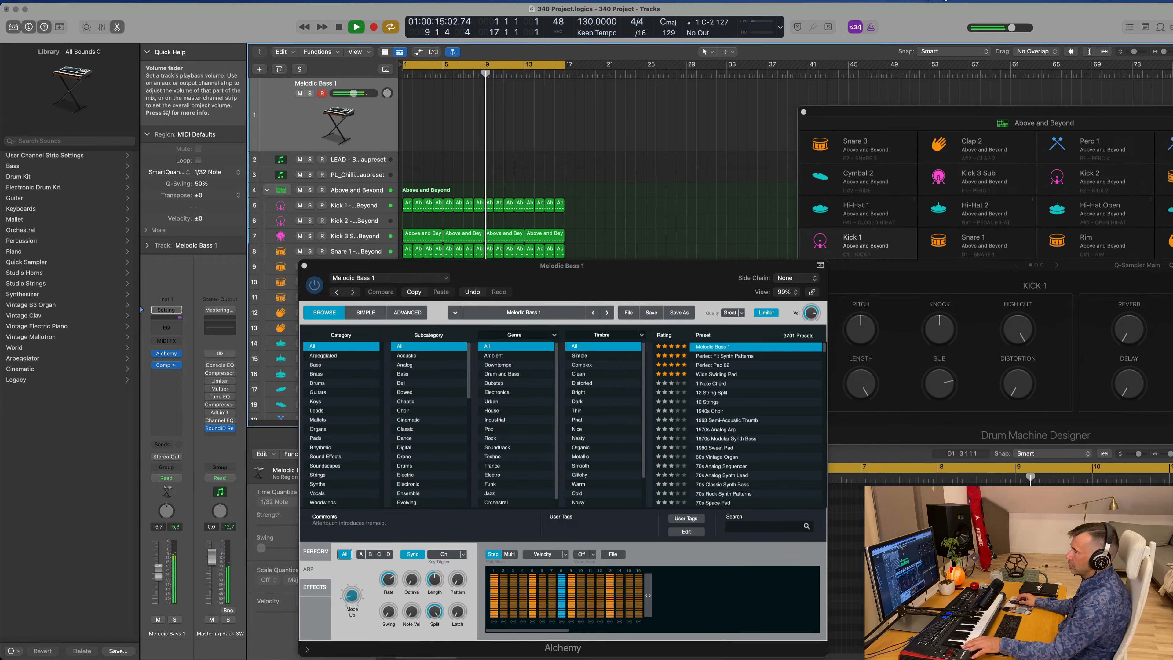
# Step: Show Alchemy's performance controls and copy the first four-bar Kick 3 Sub region to bar 1 of the Melodic Bass 1 track
pyautogui.click(316, 552)
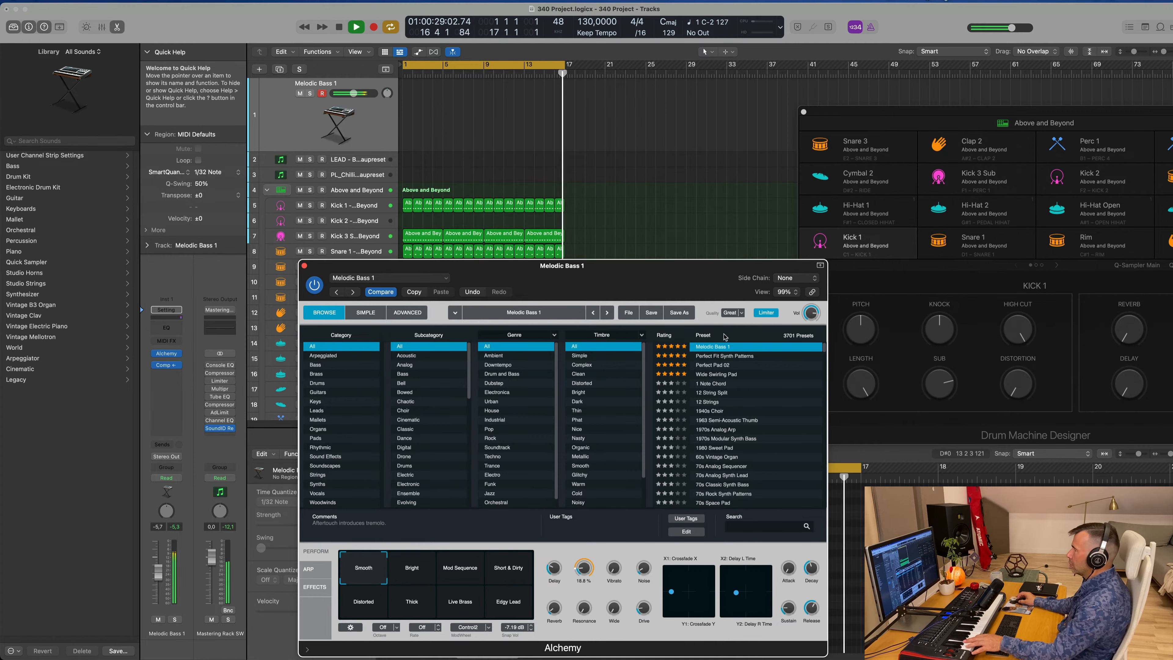
pyautogui.moveTo(676, 269); pyautogui.dragTo(1024, 246)
pyautogui.scroll(-1, 413, 180)
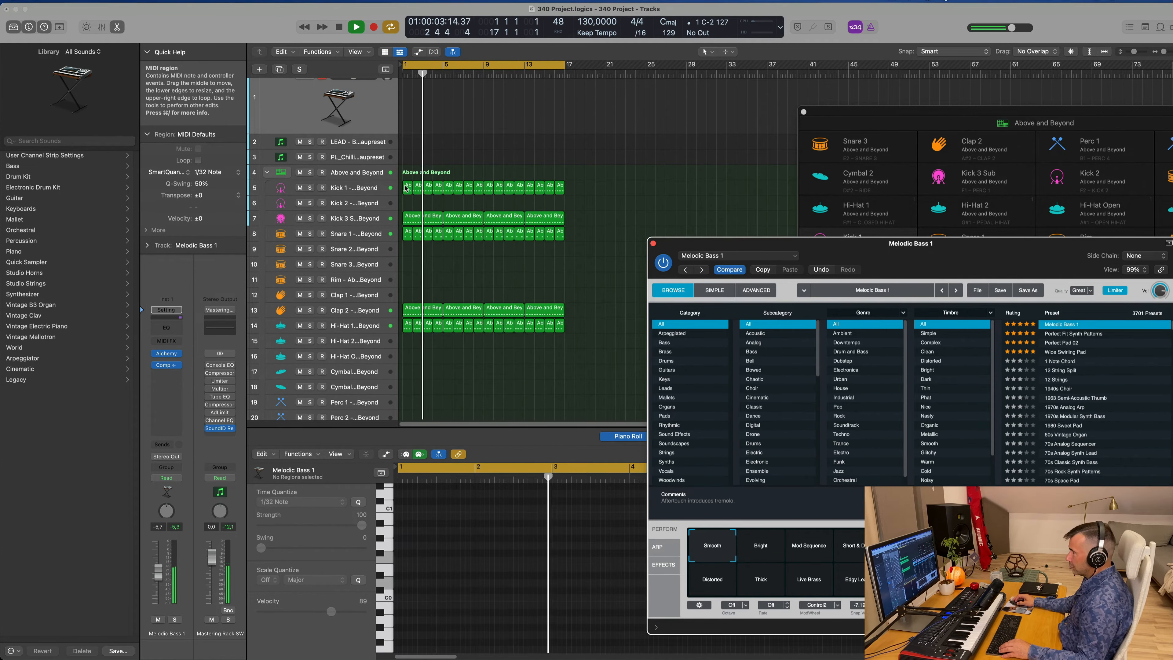
pyautogui.click(409, 186)
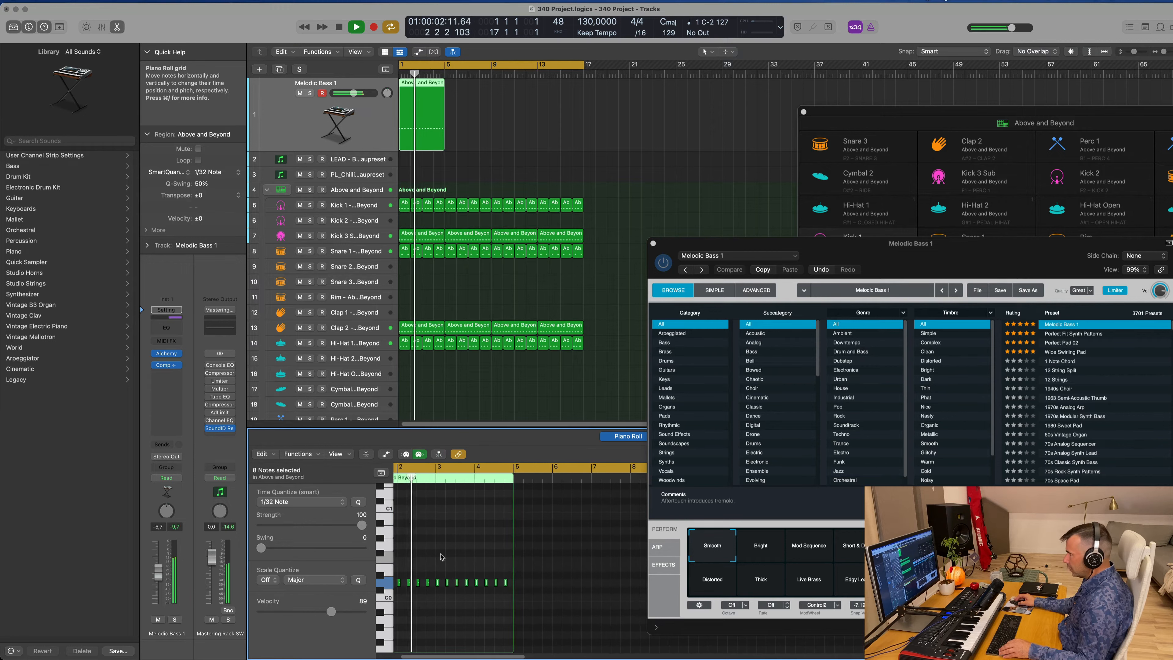
# Step: Delete all but the first note in the Melodic Bass 1 region, stretching that note across four bars and transposing it up an octave
pyautogui.hscroll(-3, 443, 554)
pyautogui.press('space')
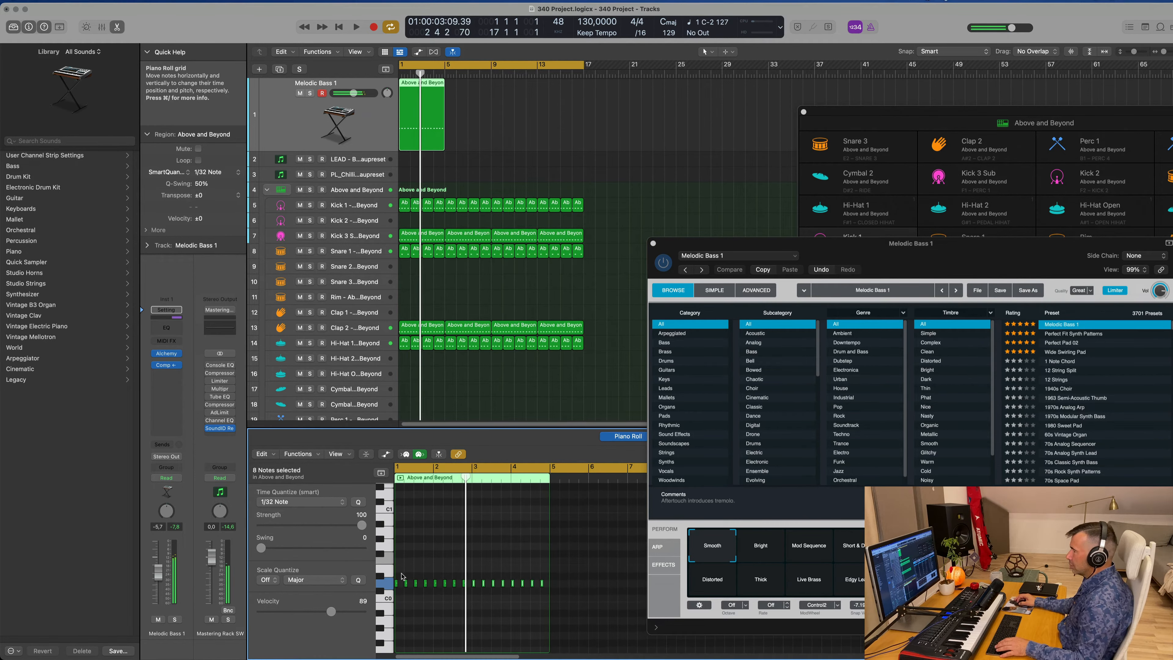
pyautogui.moveTo(401, 575); pyautogui.dragTo(546, 597)
pyautogui.press('Delete')
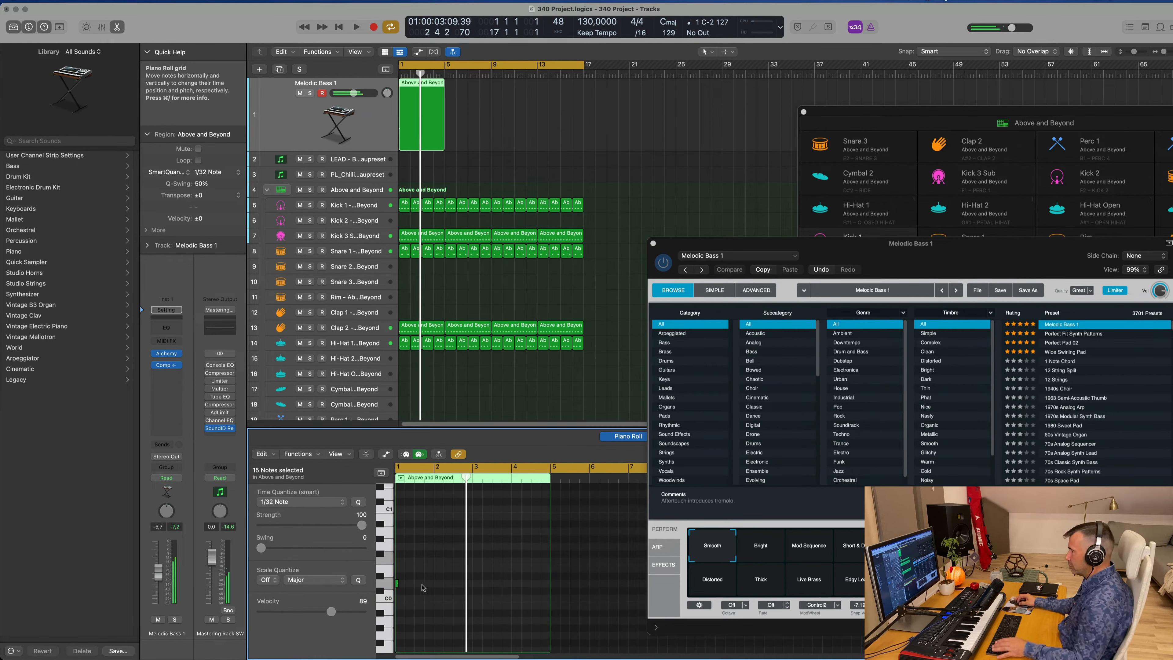
pyautogui.moveTo(398, 583); pyautogui.dragTo(558, 592)
pyautogui.hotkey('alt', 'shift', 'Up')
# Step: Play back the bass, raising Alchemy's Cutoff to about 23.7% and setting the Melodic Bass 1 volume to -7.0 dB
pyautogui.moveTo(831, 244); pyautogui.dragTo(690, 92)
pyautogui.press('space')
pyautogui.moveTo(158, 580); pyautogui.dragTo(158, 585)
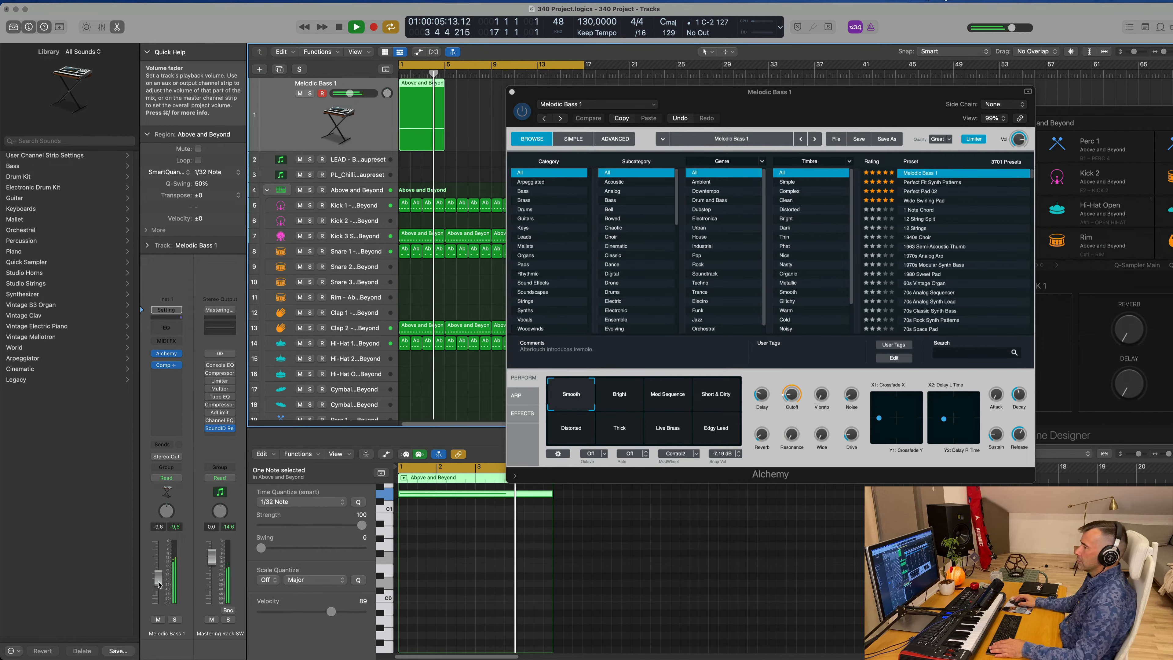
pyautogui.moveTo(791, 396)
pyautogui.mouseDown()
pyautogui.moveTo(794, 407)
pyautogui.moveTo(795, 394)
pyautogui.mouseUp()
pyautogui.press('space')
pyautogui.press('space')
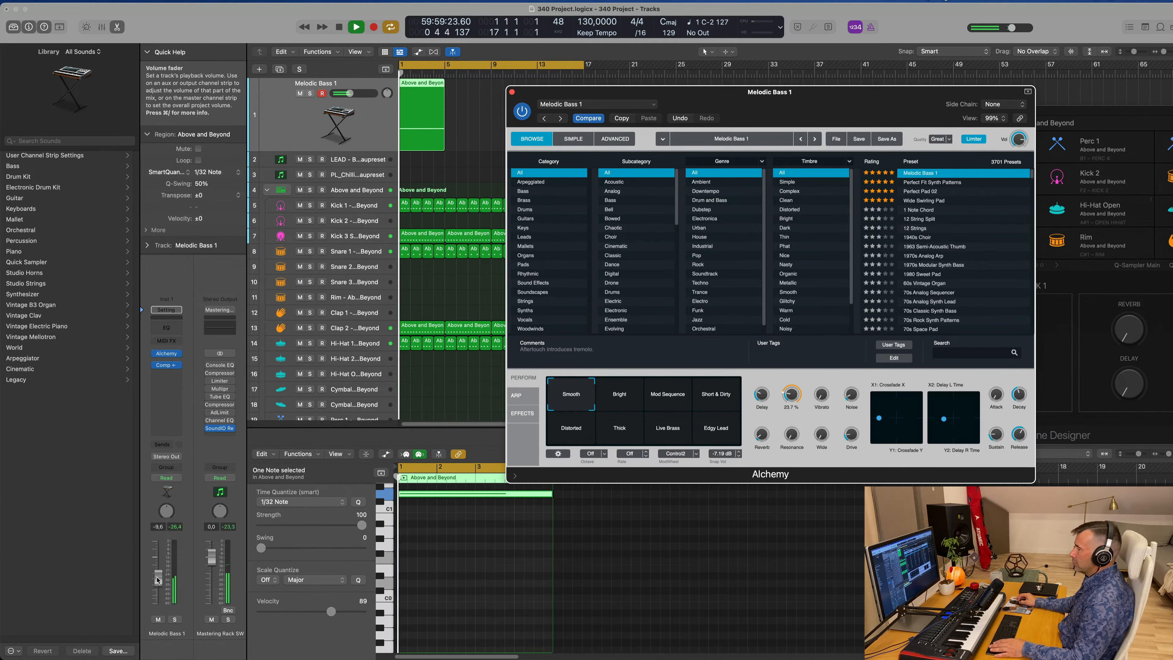
pyautogui.moveTo(158, 580); pyautogui.dragTo(159, 573)
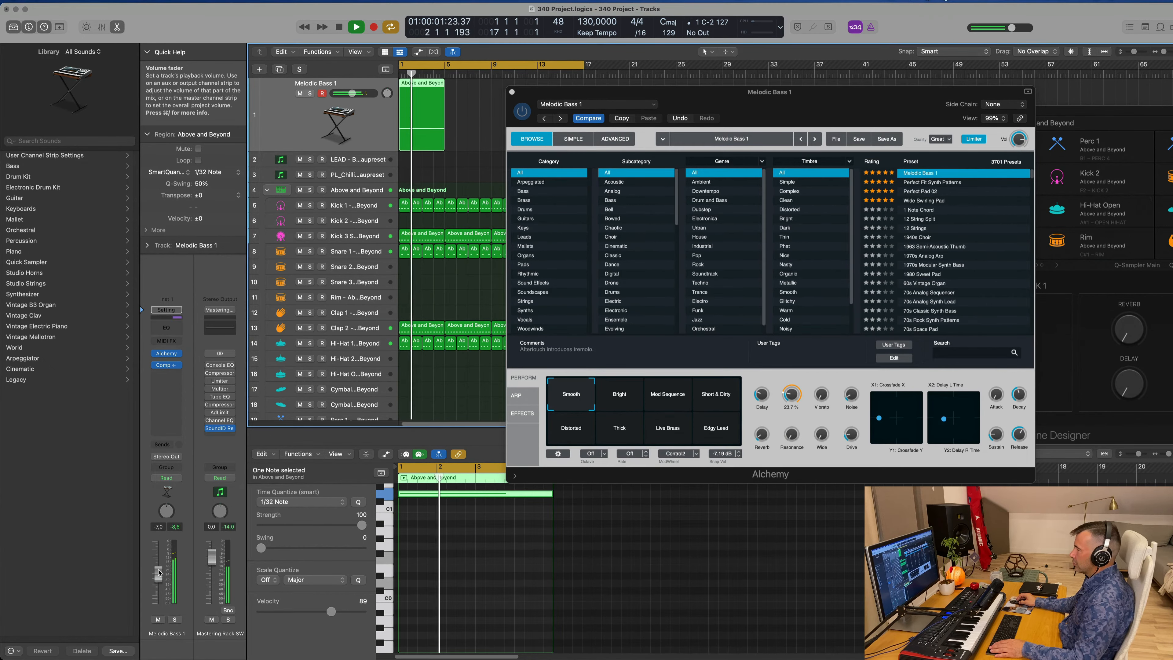
# Step: Repeat the four-bar Melodic Bass 1 region three times so the bass covers bars 1 to 16
pyautogui.moveTo(545, 93); pyautogui.dragTo(734, 145)
pyautogui.moveTo(519, 124); pyautogui.dragTo(470, 128)
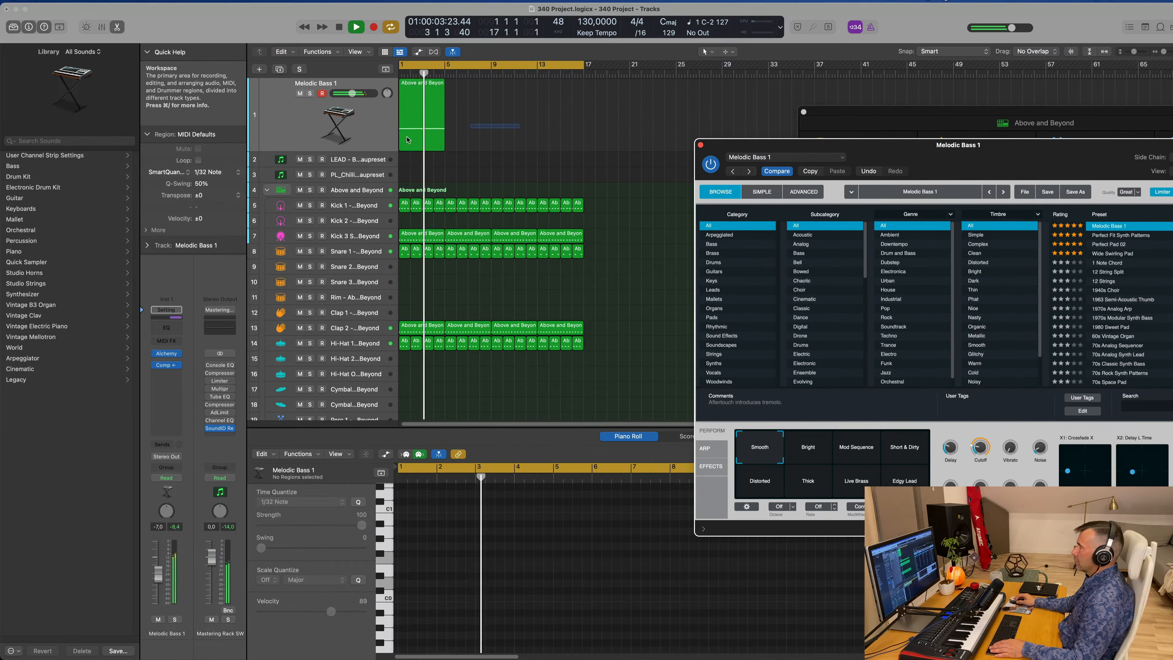
pyautogui.click(407, 139)
pyautogui.press('super+r')
pyautogui.press('super+r')
pyautogui.press('super+r')
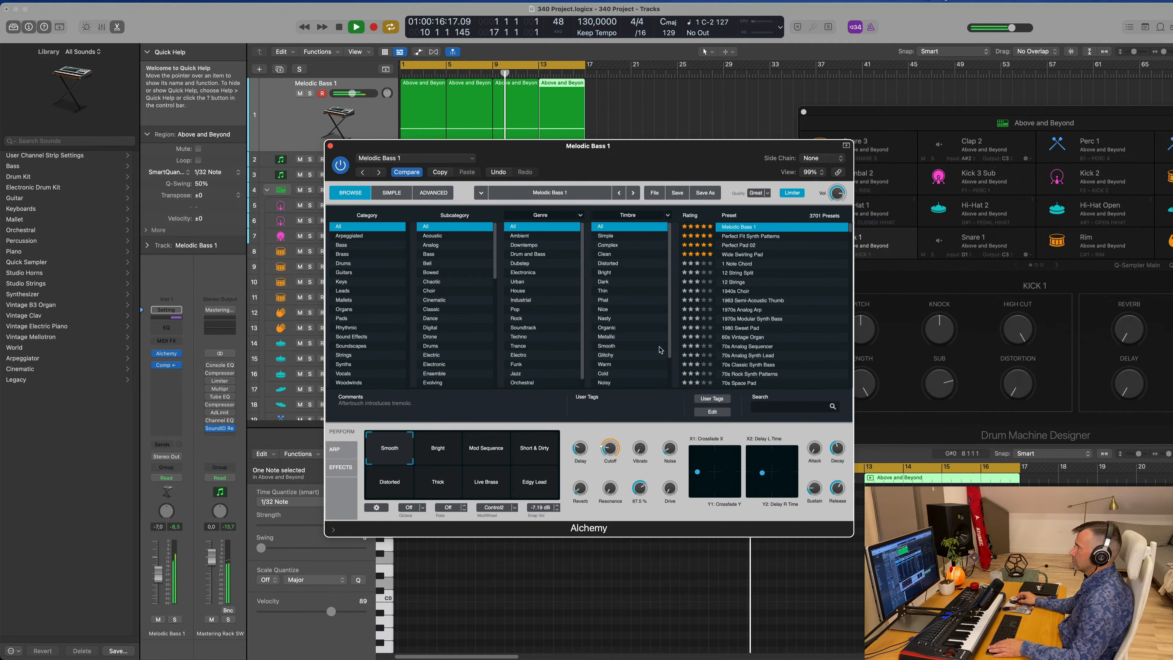
# Step: Lower Melodic Bass 1 to -9.2 dB and, in Alchemy, turn down Reverb, set Delay to 0% and Wide to 70%
pyautogui.moveTo(661, 174); pyautogui.dragTo(850, 177)
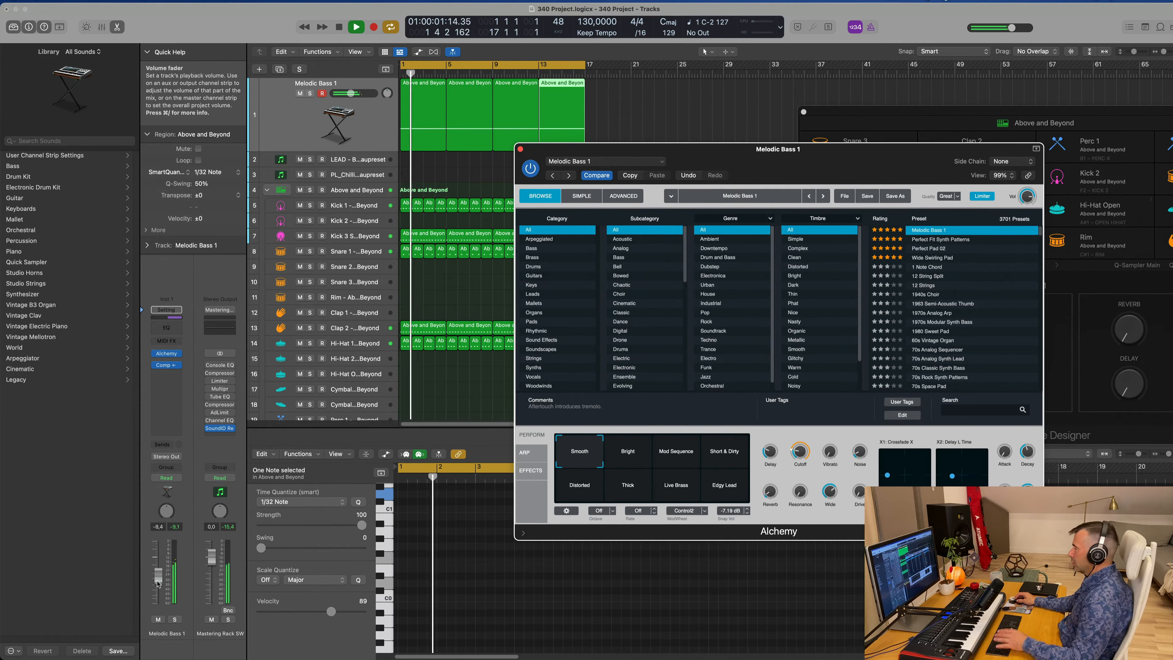
pyautogui.moveTo(158, 578); pyautogui.dragTo(157, 585)
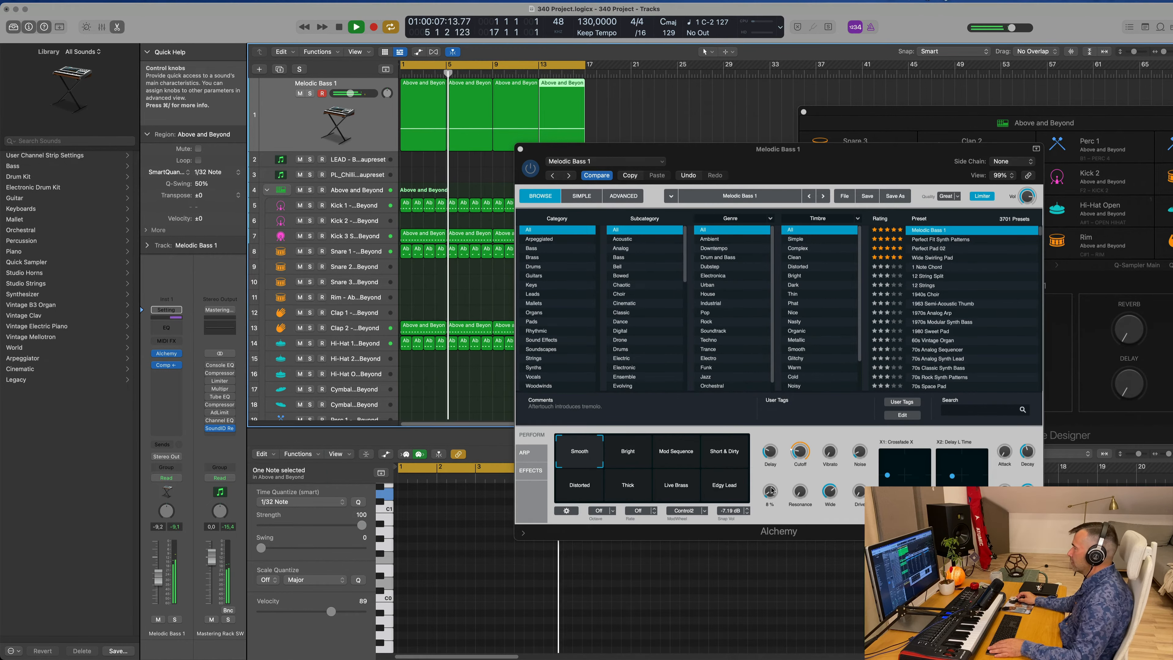
pyautogui.moveTo(769, 495); pyautogui.dragTo(770, 542)
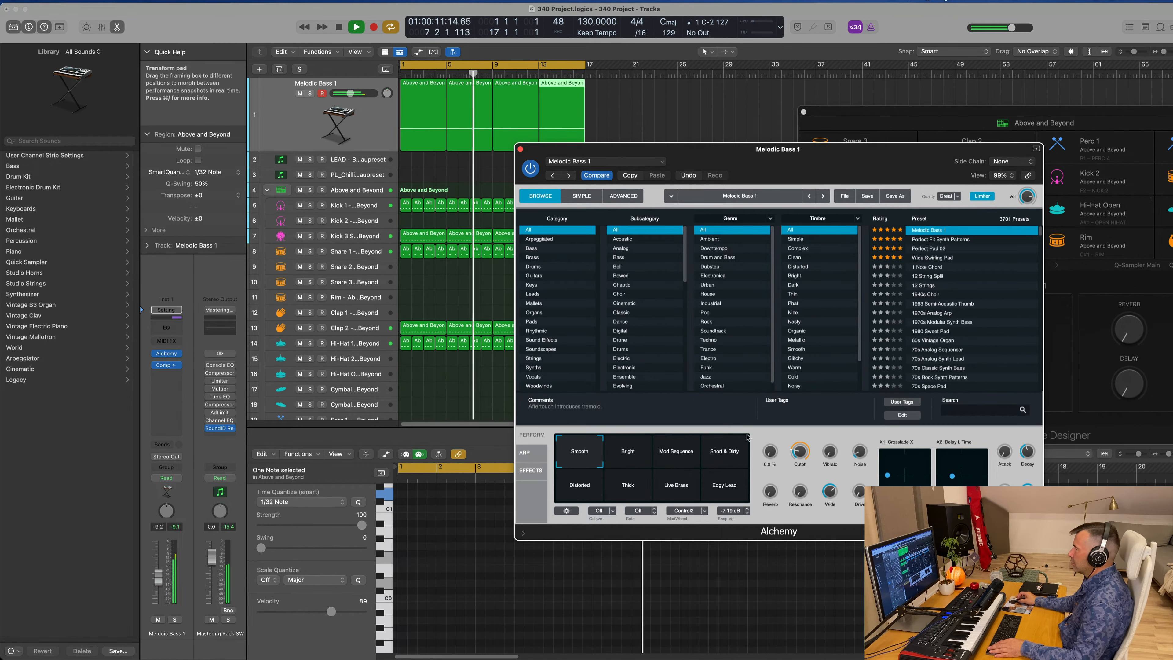
pyautogui.moveTo(769, 149); pyautogui.dragTo(580, 159)
pyautogui.press('Return')
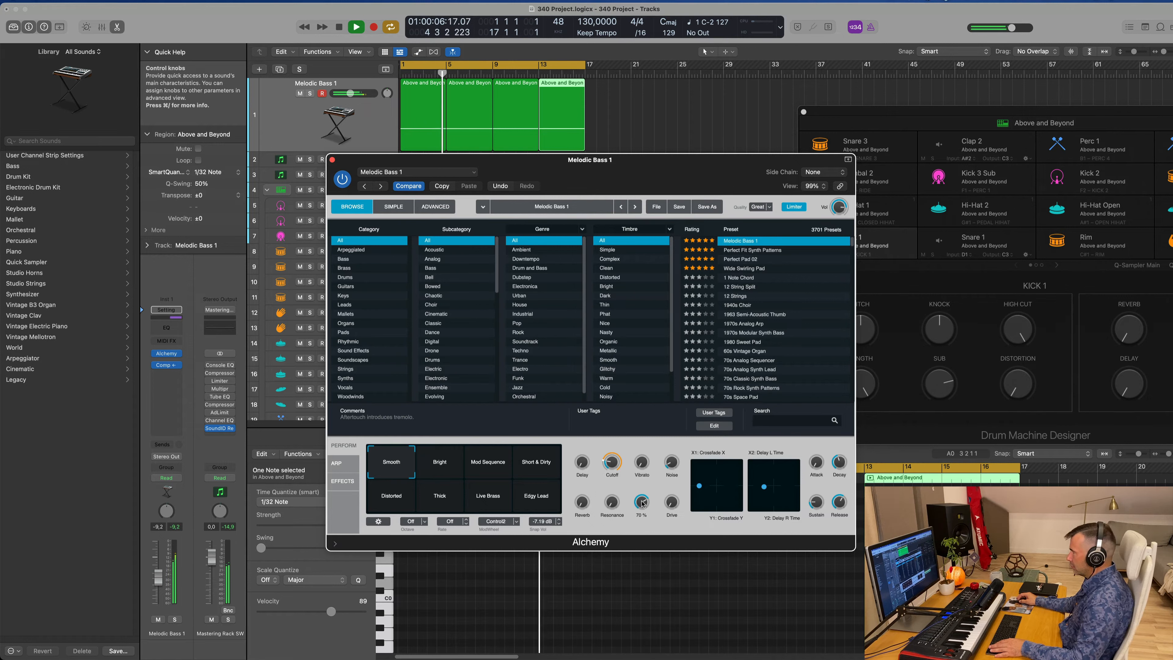
# Step: Pan Melodic Bass 1 slightly off centre and route its output to Bus 6
pyautogui.moveTo(167, 510); pyautogui.dragTo(168, 506)
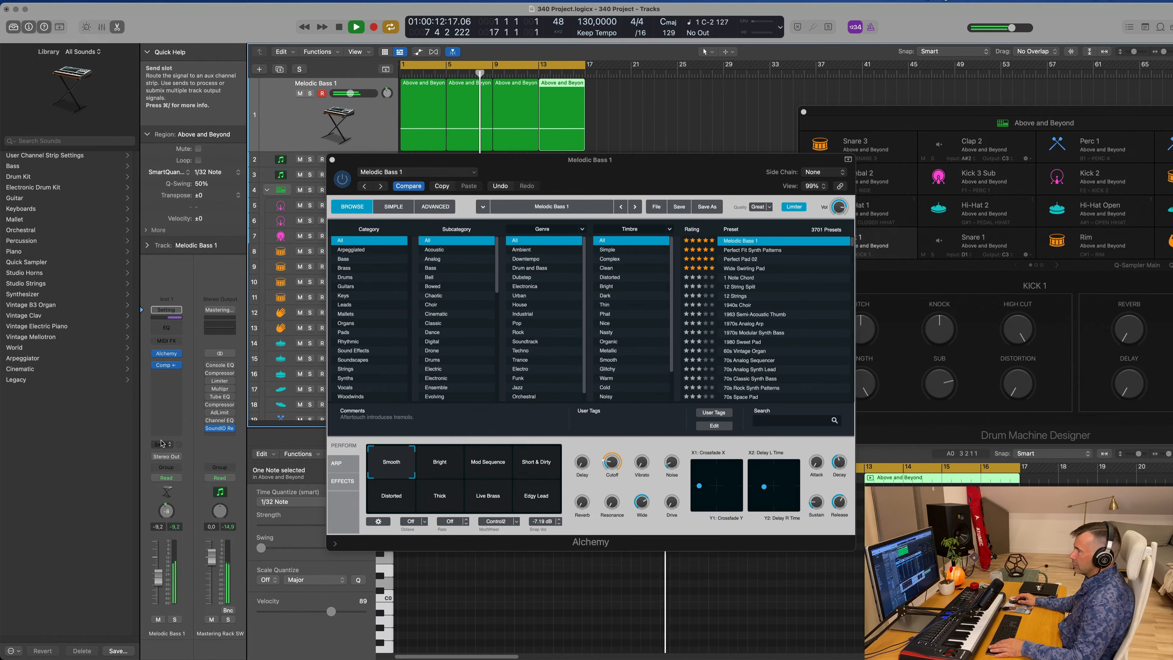
pyautogui.click(182, 457)
pyautogui.moveTo(180, 505)
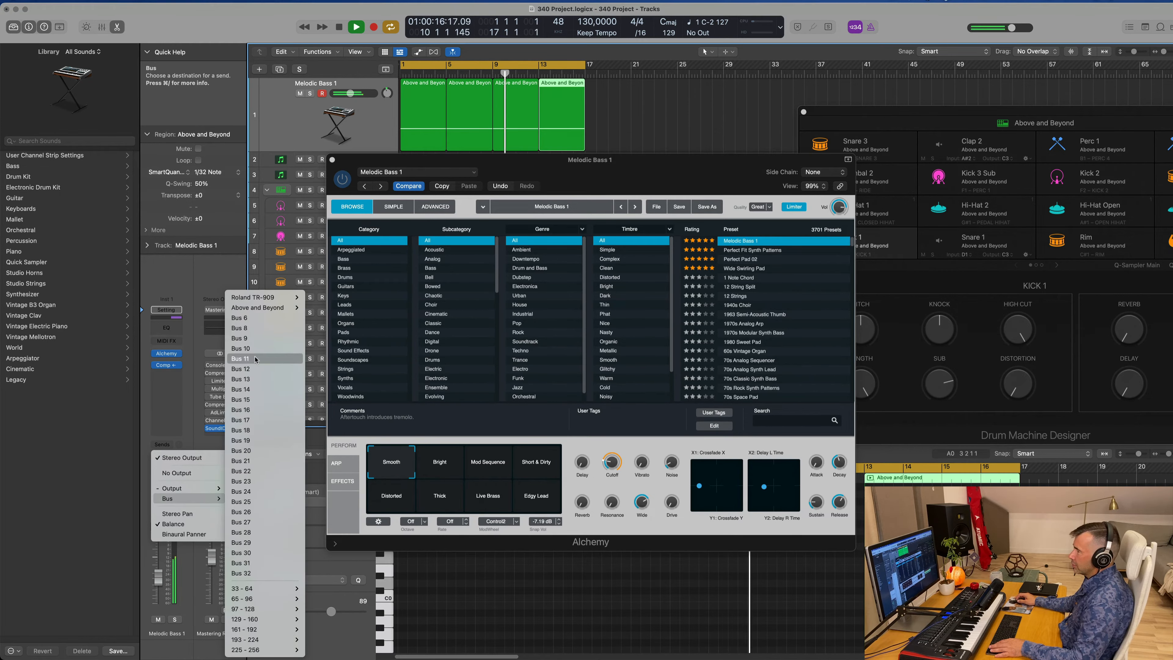
pyautogui.click(239, 317)
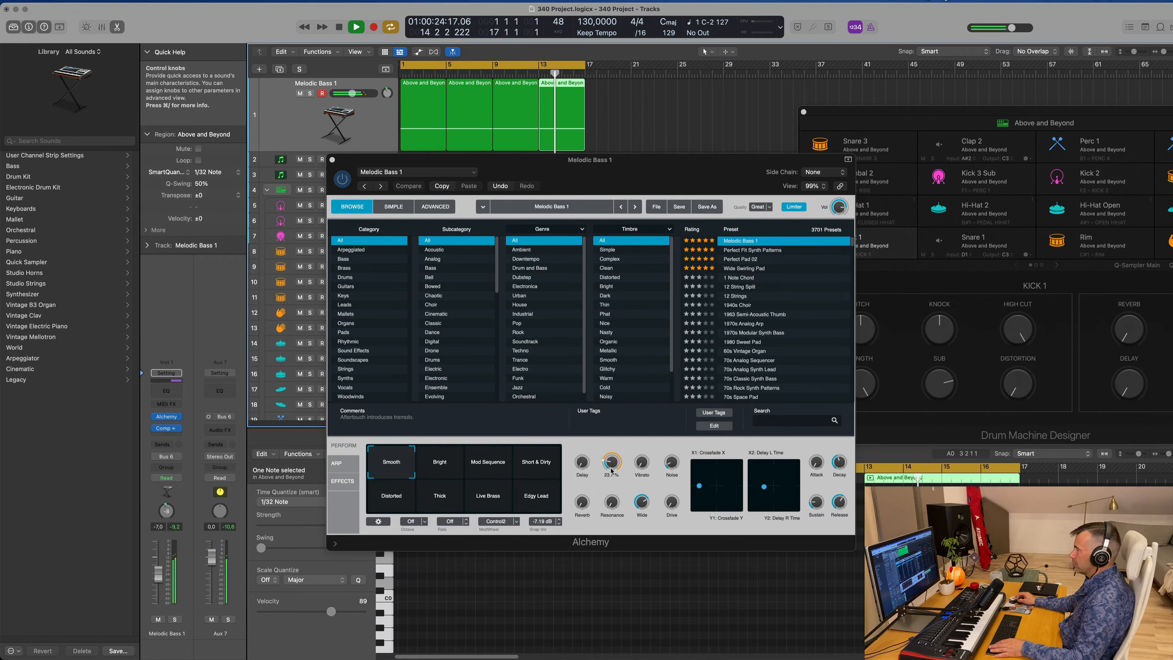
# Step: Turn Alchemy's Wide down to 0% and move its window to uncover the track list
pyautogui.click(618, 453)
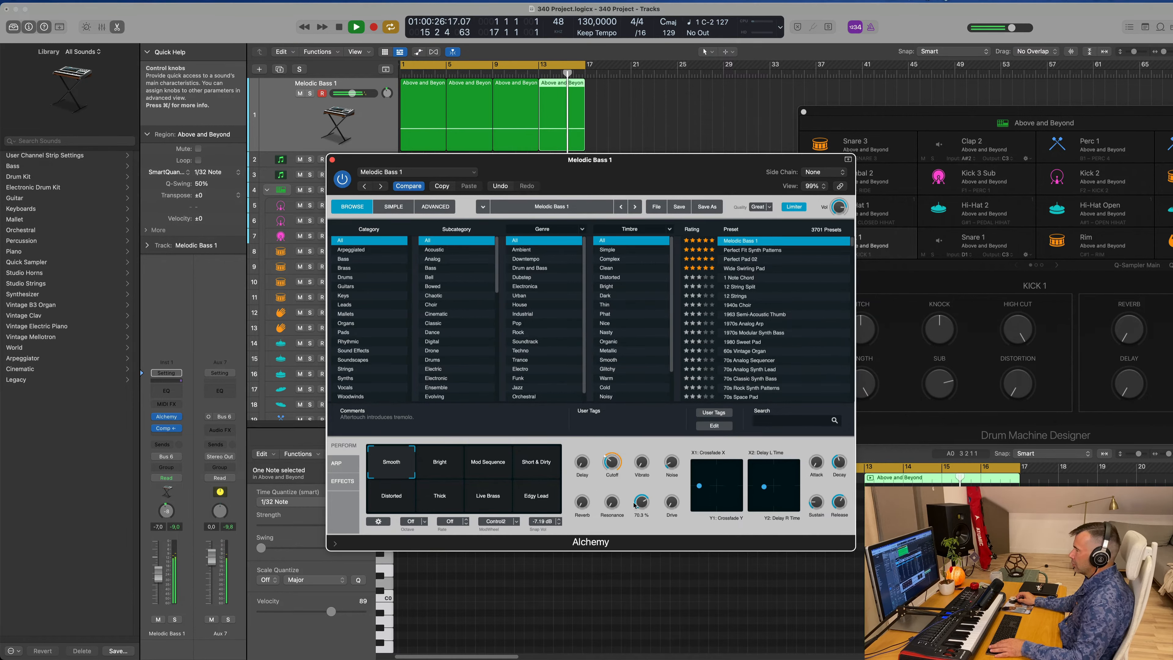
pyautogui.moveTo(653, 485); pyautogui.dragTo(635, 593)
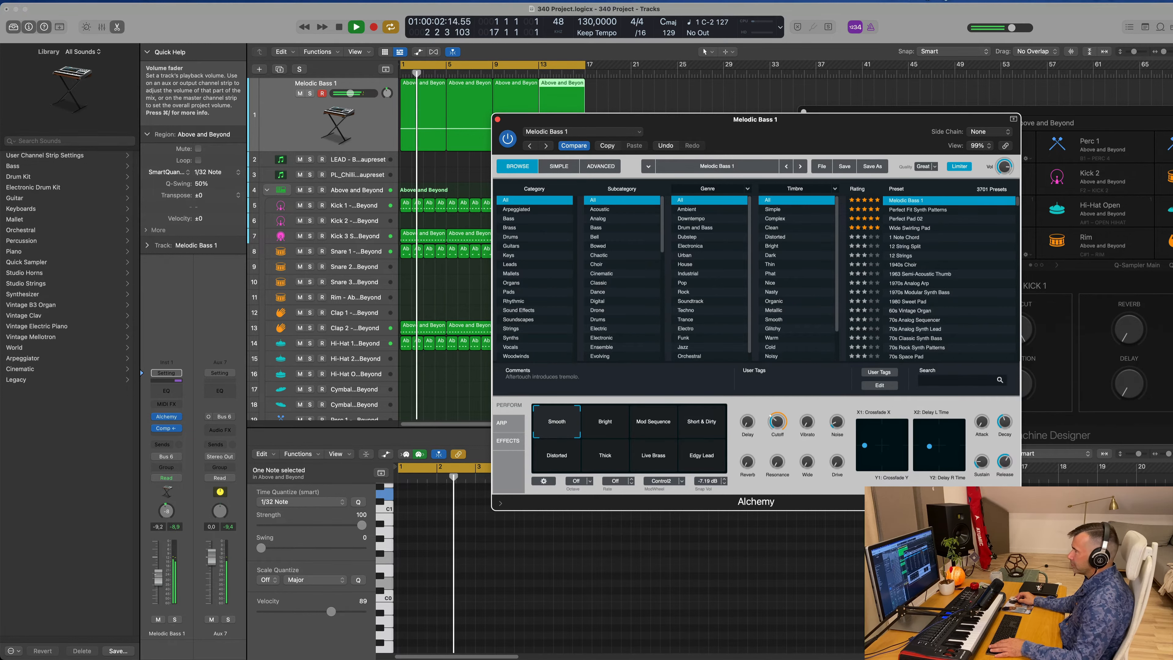
pyautogui.moveTo(743, 128); pyautogui.dragTo(842, 148)
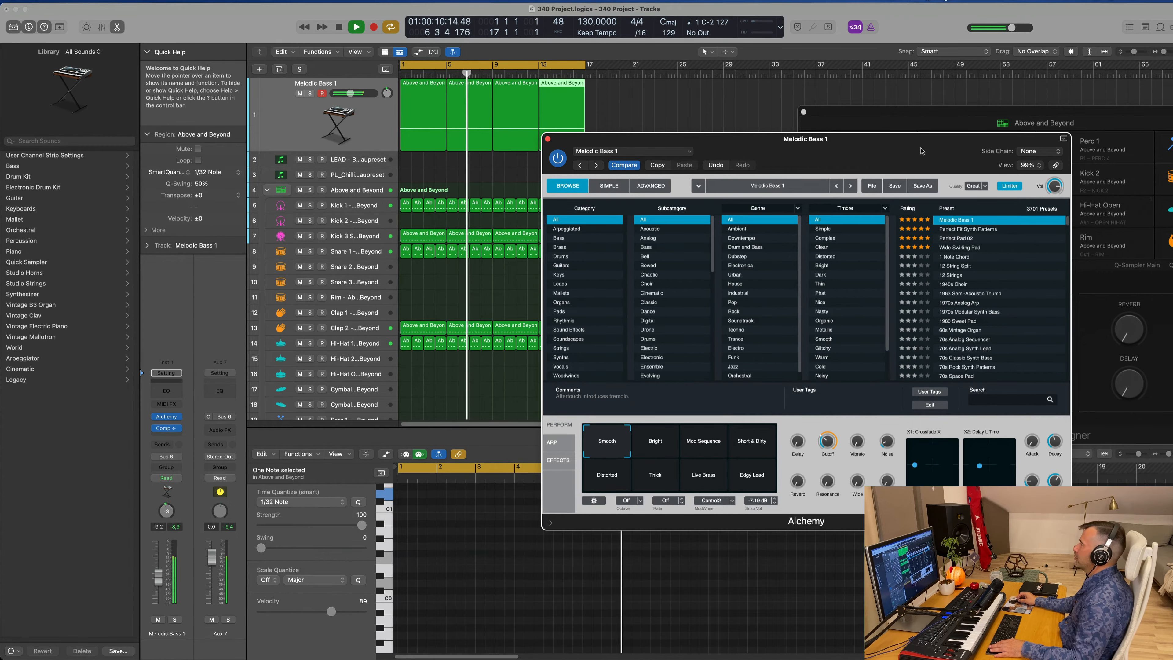
pyautogui.moveTo(903, 154); pyautogui.dragTo(776, 195)
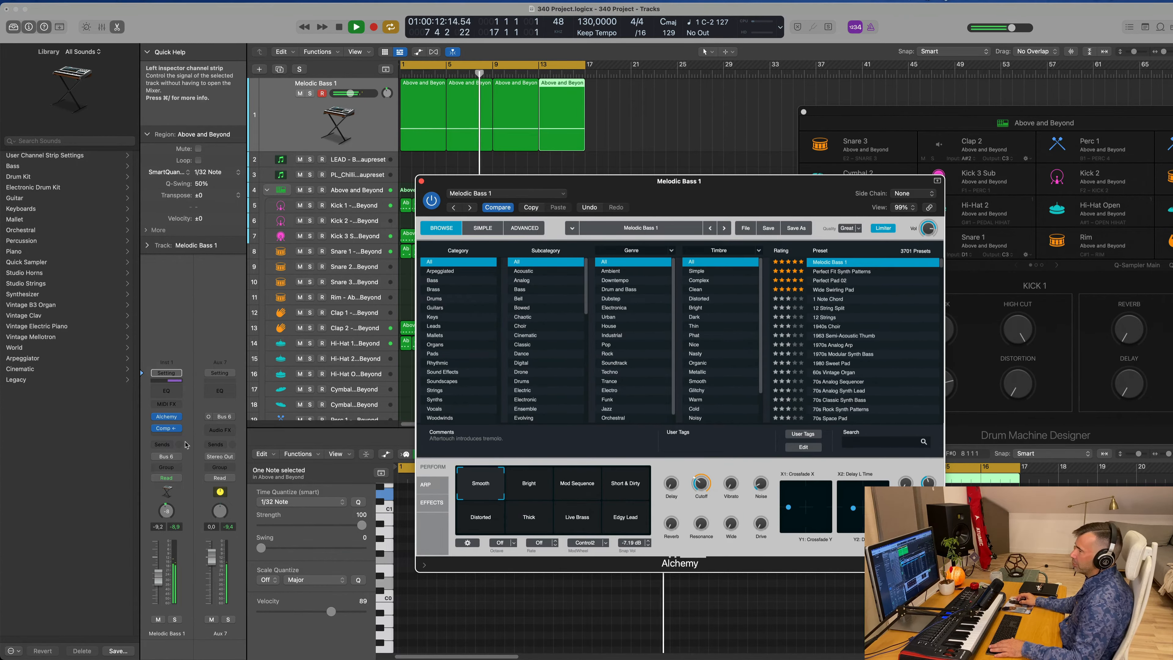
pyautogui.click(168, 436)
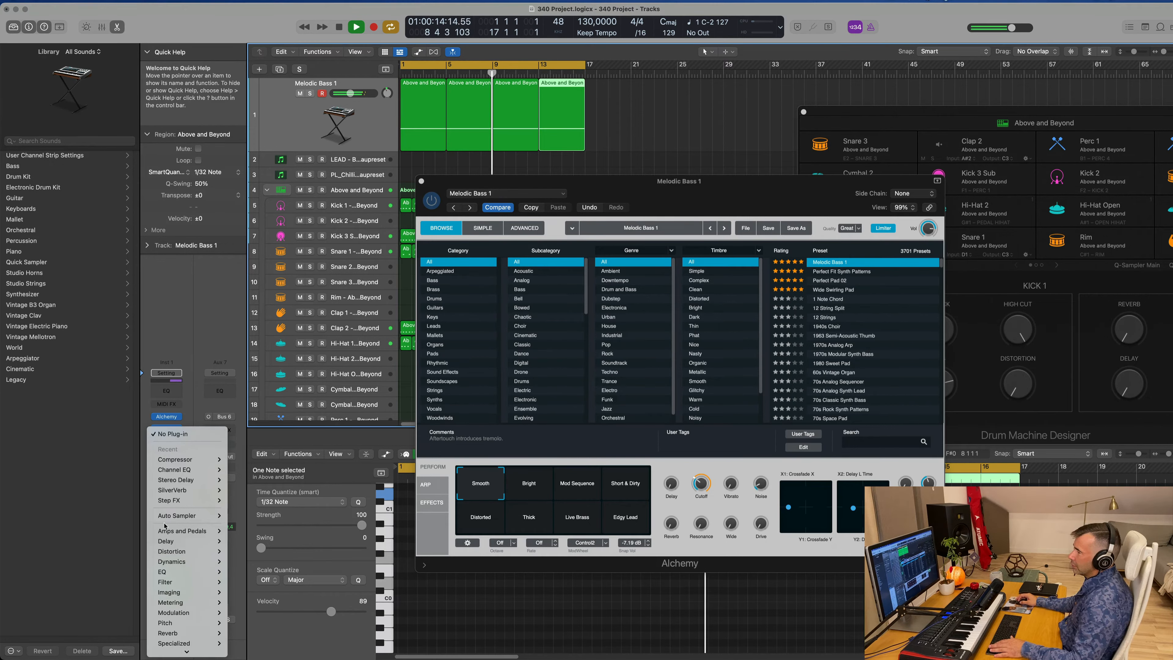
pyautogui.moveTo(188, 541)
pyautogui.press('Escape')
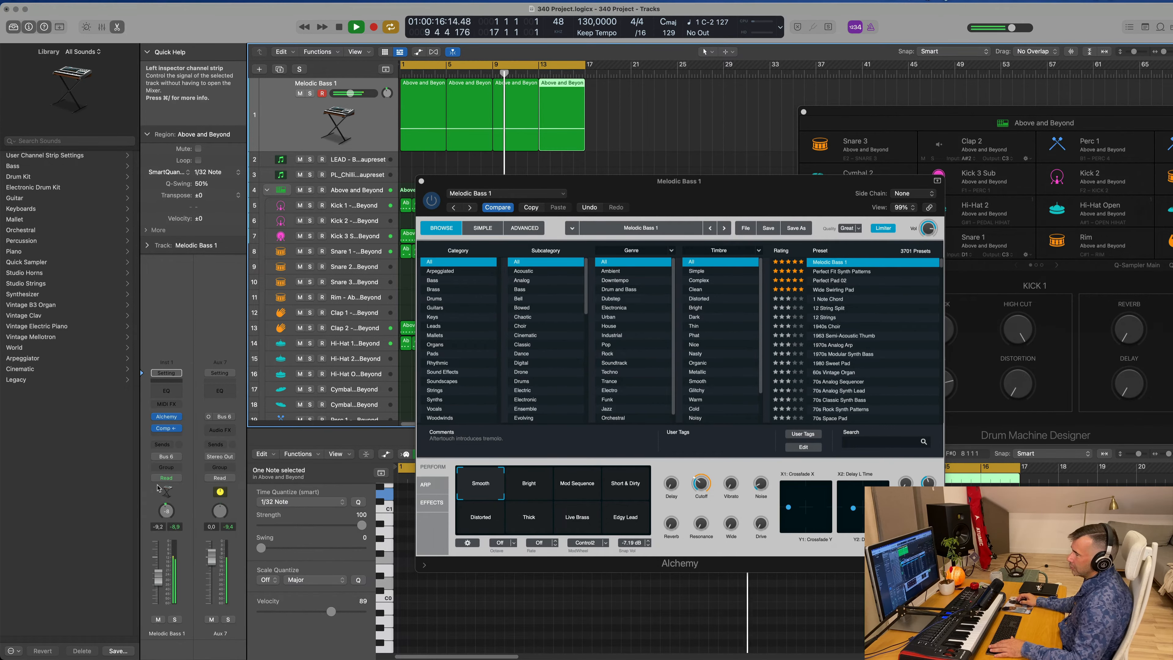
# Step: Add a send to Bus 8 on Melodic Bass 1 and raise its level to about -6 dB
pyautogui.click(163, 444)
pyautogui.moveTo(166, 460)
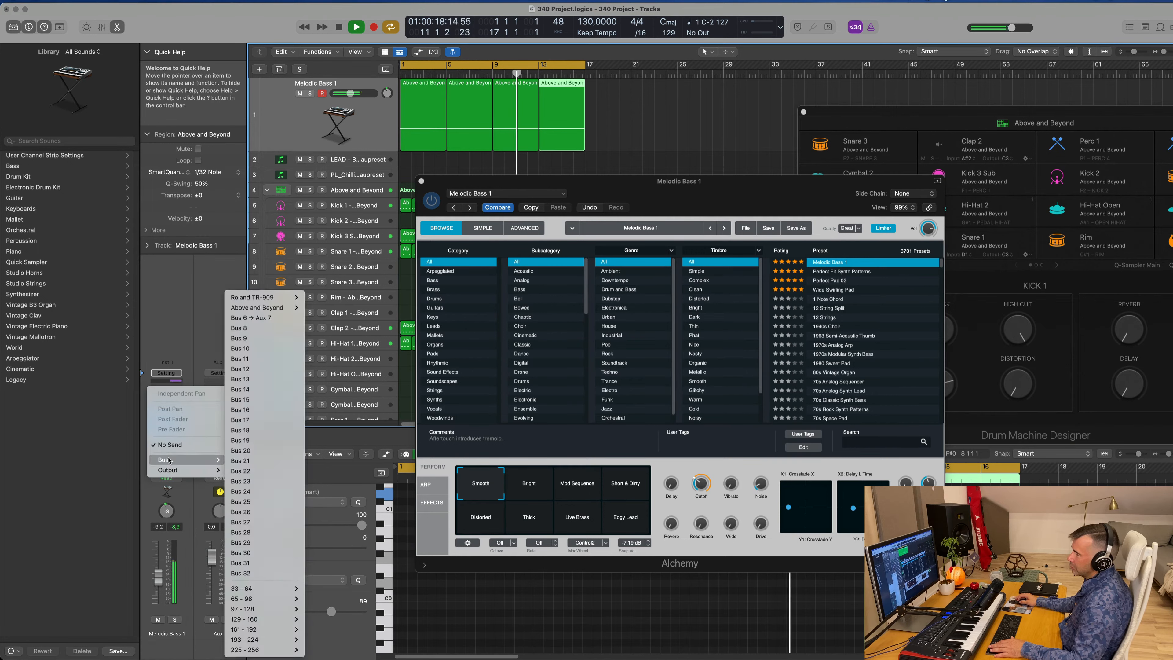
pyautogui.click(231, 328)
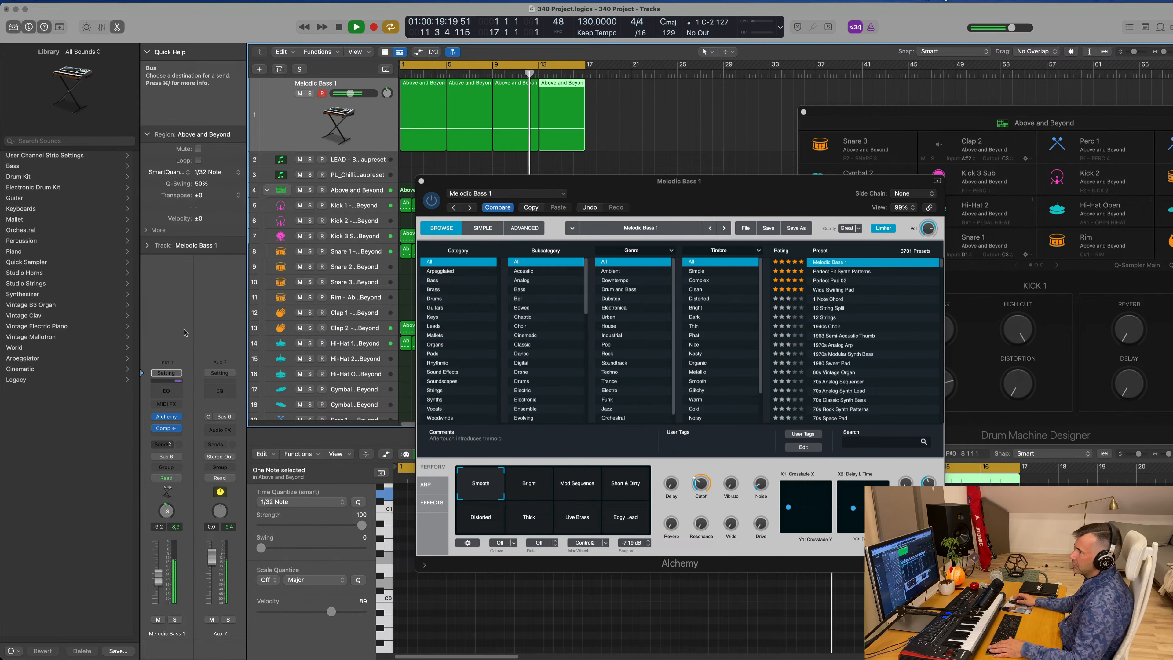
pyautogui.moveTo(178, 439); pyautogui.dragTo(186, 419)
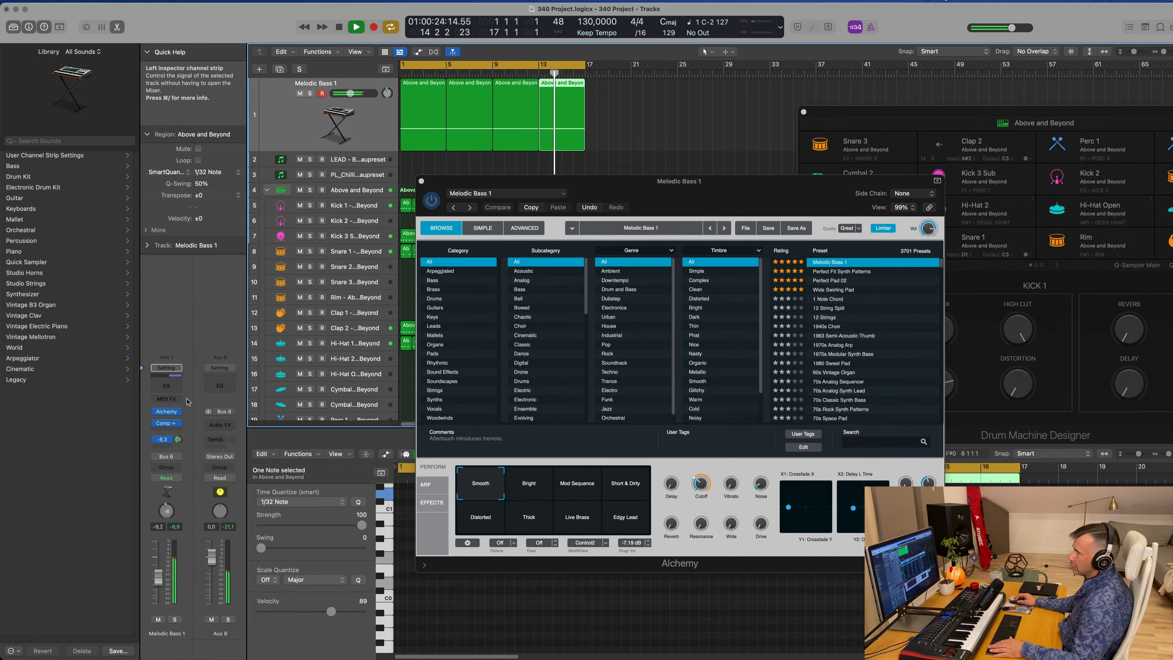
# Step: Insert a Channel EQ on Aux 8 and roll off the low frequencies with its low cut filter
pyautogui.click(220, 386)
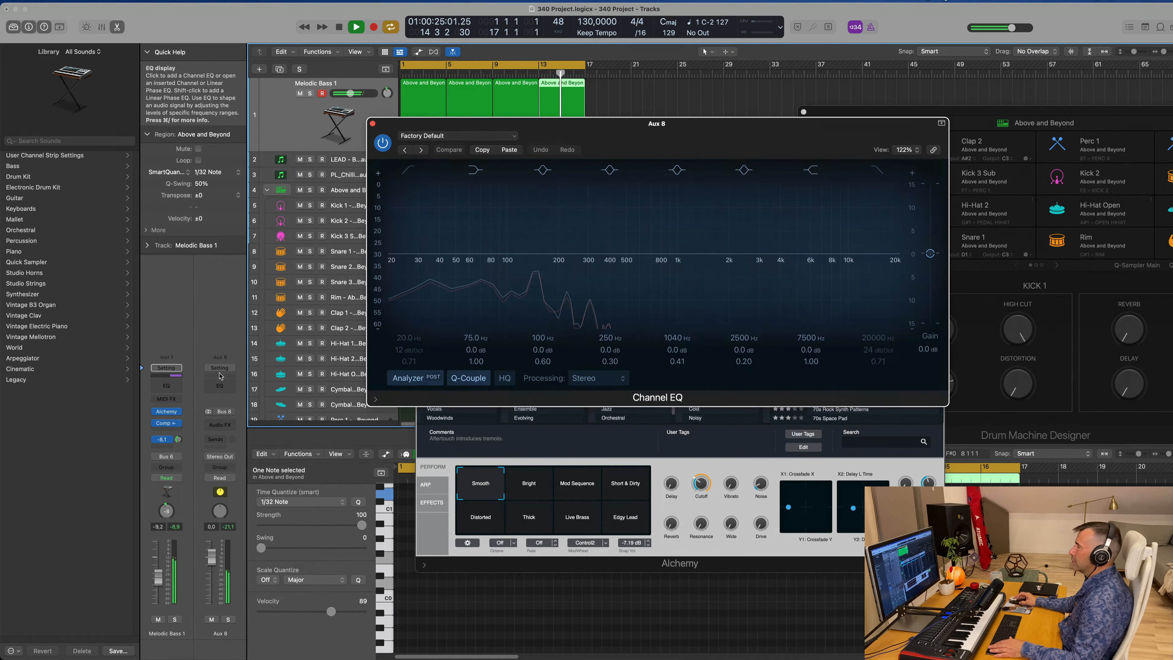
pyautogui.click(405, 175)
pyautogui.moveTo(418, 222); pyautogui.dragTo(561, 267)
pyautogui.click(373, 124)
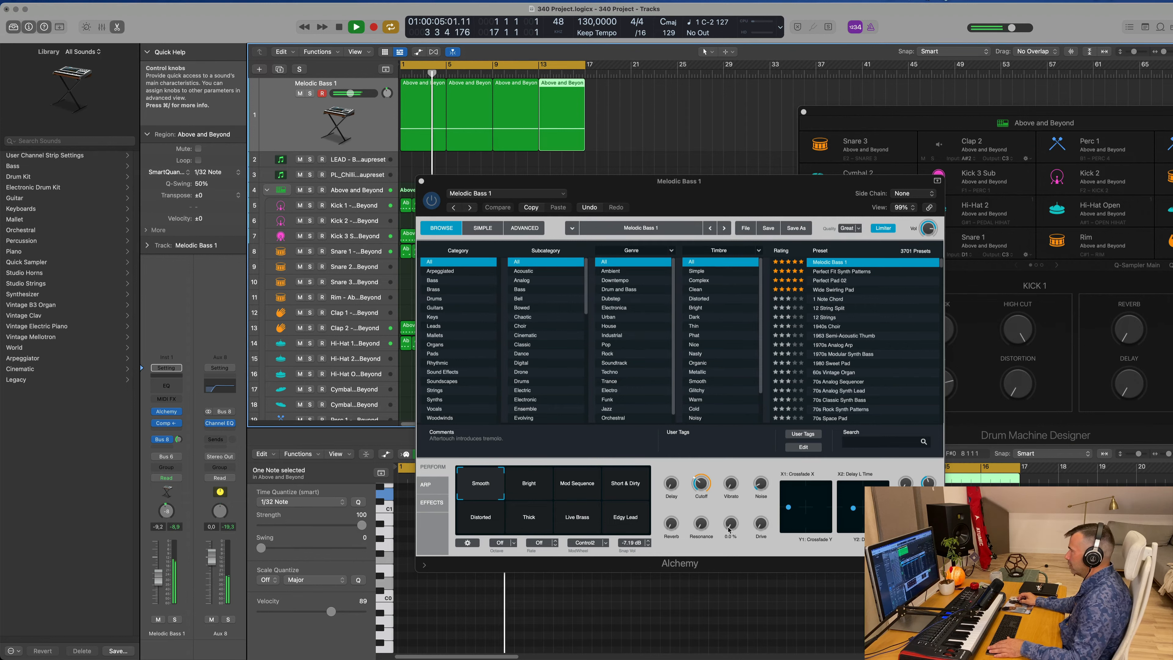
# Step: Raise Alchemy's Wide and adjust its Cutoff, balancing the Bus 8 send at -0.6 dB against Aux 8 at -1.3 dB
pyautogui.moveTo(731, 523); pyautogui.dragTo(733, 495)
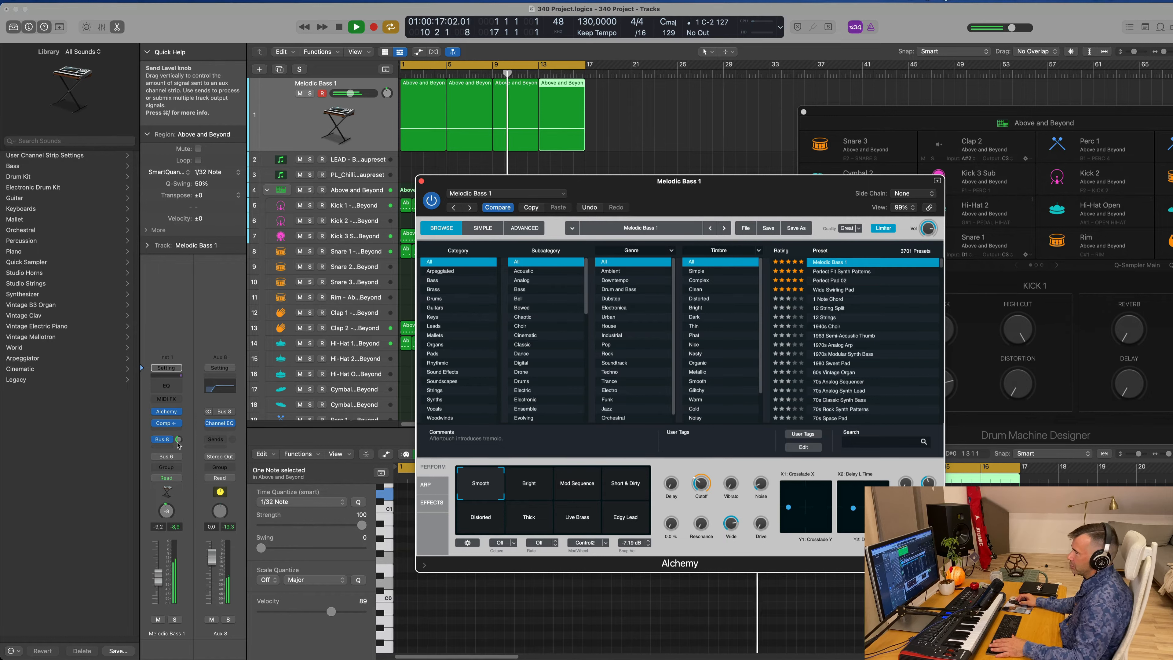
pyautogui.moveTo(178, 439); pyautogui.dragTo(180, 432)
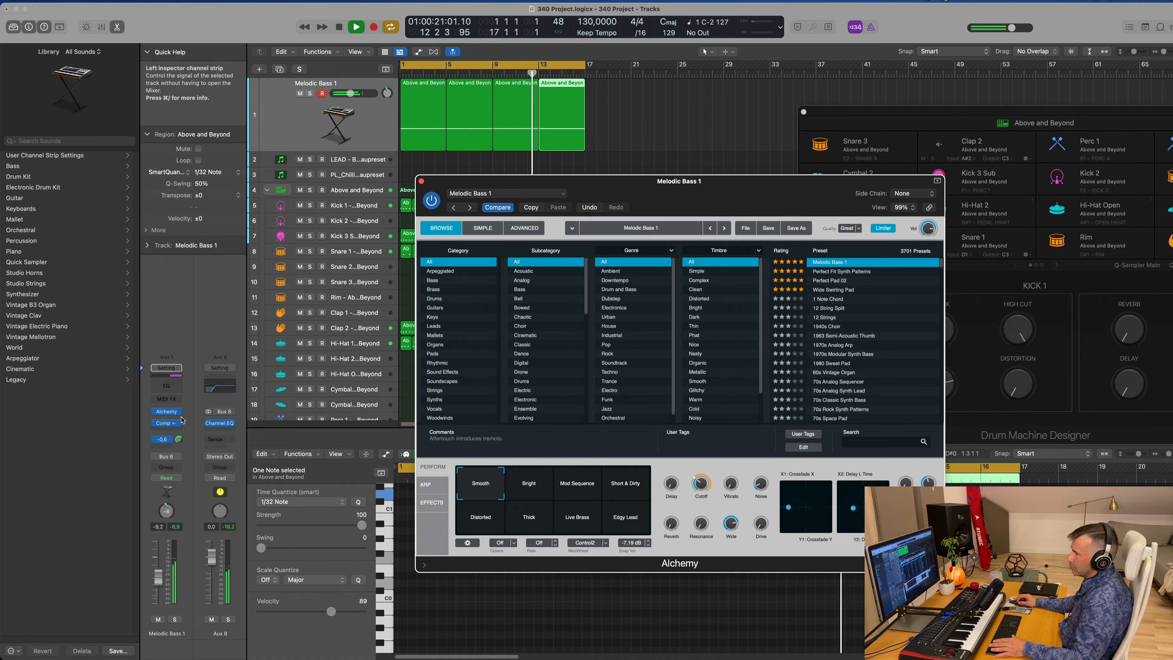
pyautogui.moveTo(211, 557); pyautogui.dragTo(212, 563)
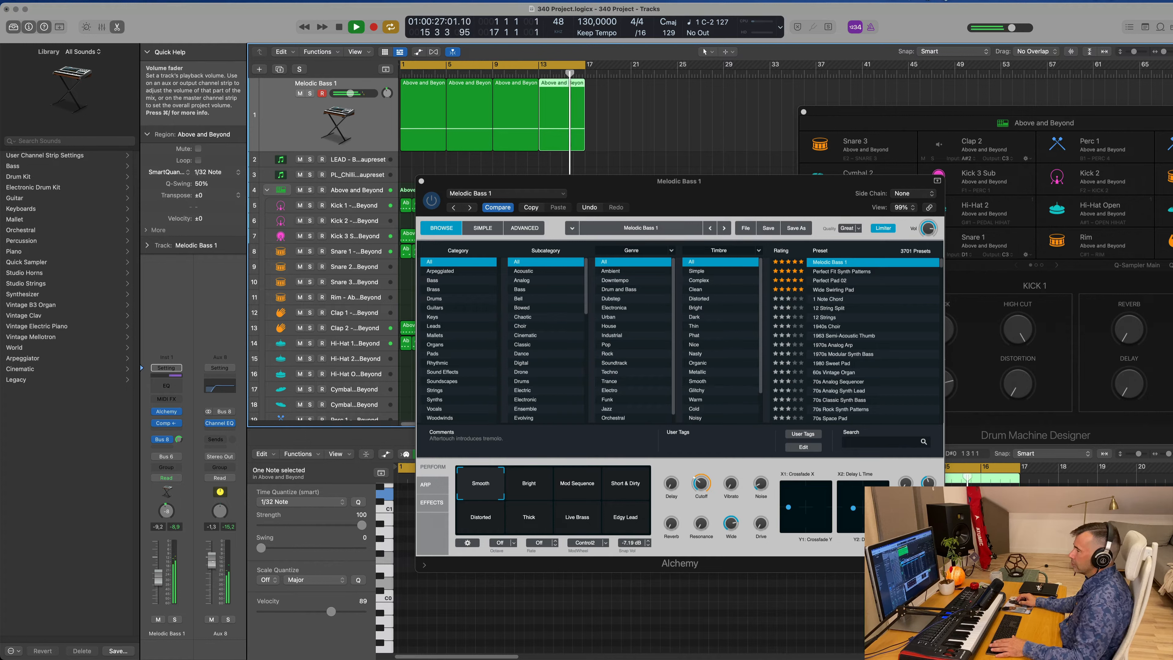
pyautogui.click(702, 497)
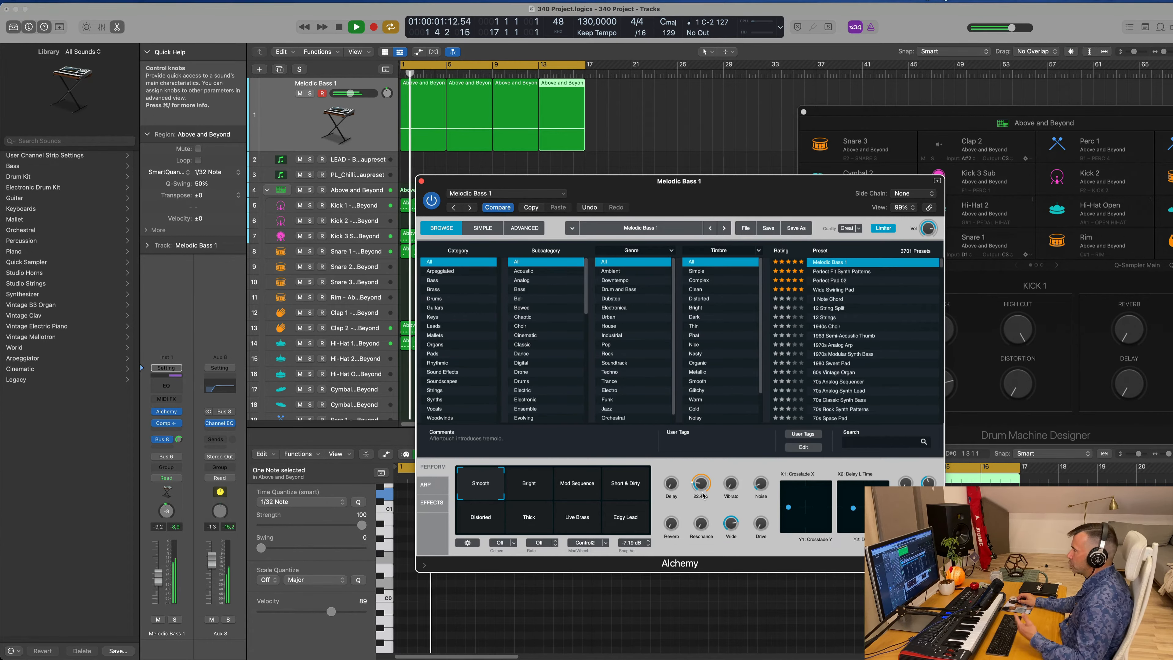
# Step: Close the Alchemy window and reduce the height of the Melodic Bass 1 track
pyautogui.moveTo(762, 181); pyautogui.dragTo(669, 235)
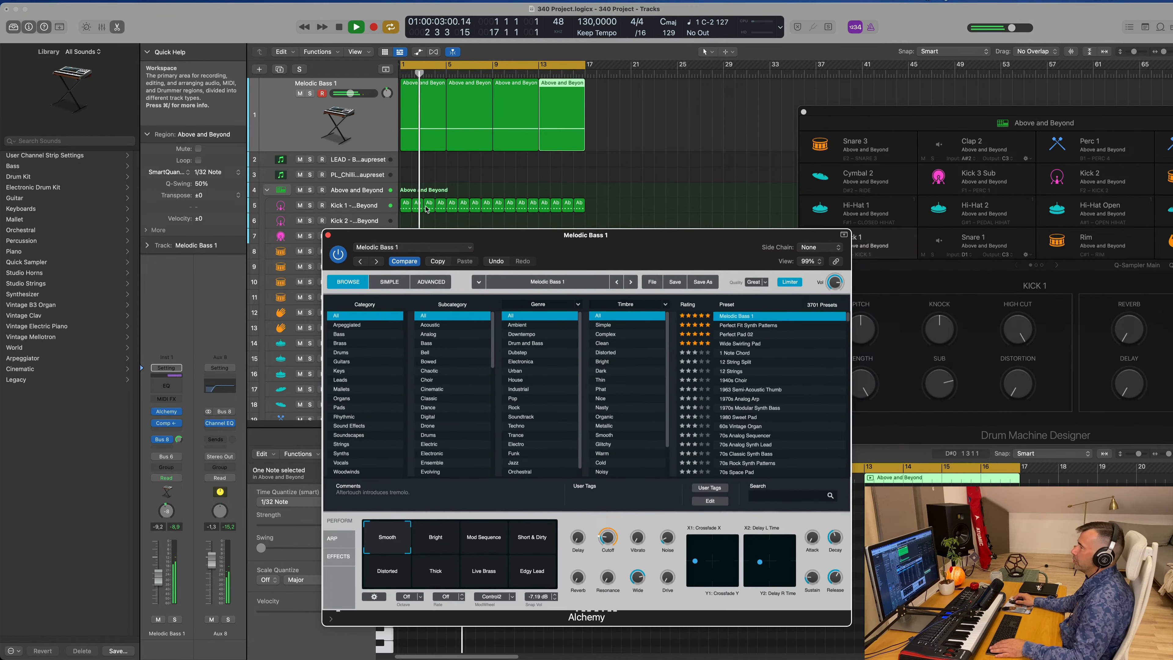
pyautogui.click(329, 237)
pyautogui.click(373, 140)
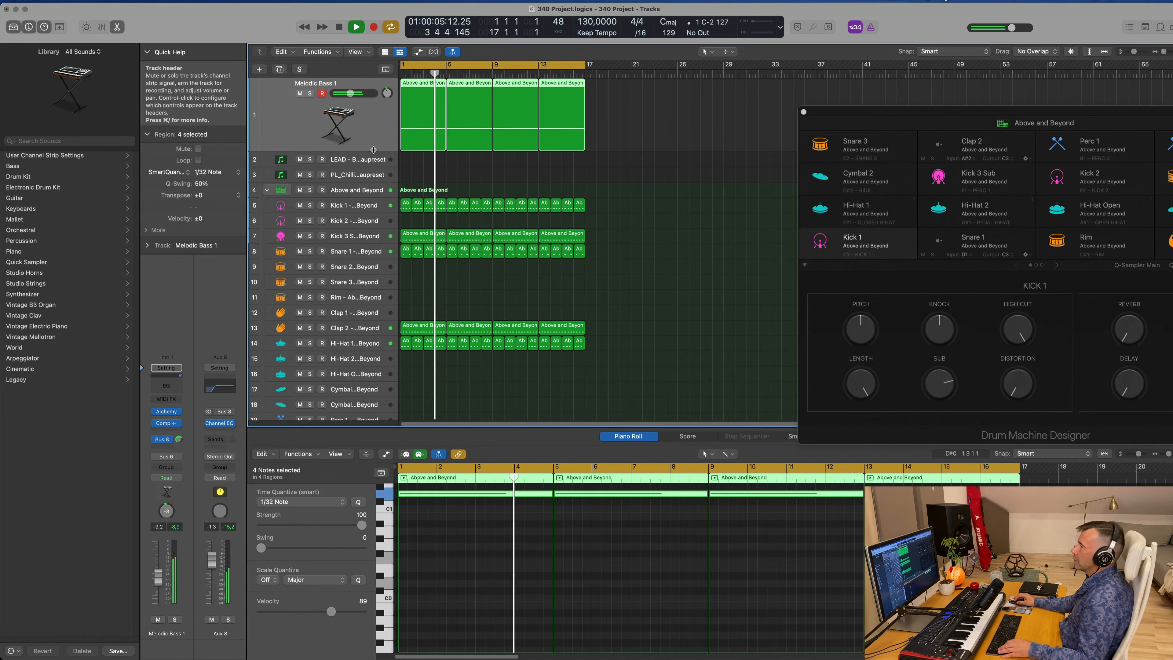
pyautogui.moveTo(373, 140); pyautogui.dragTo(373, 114)
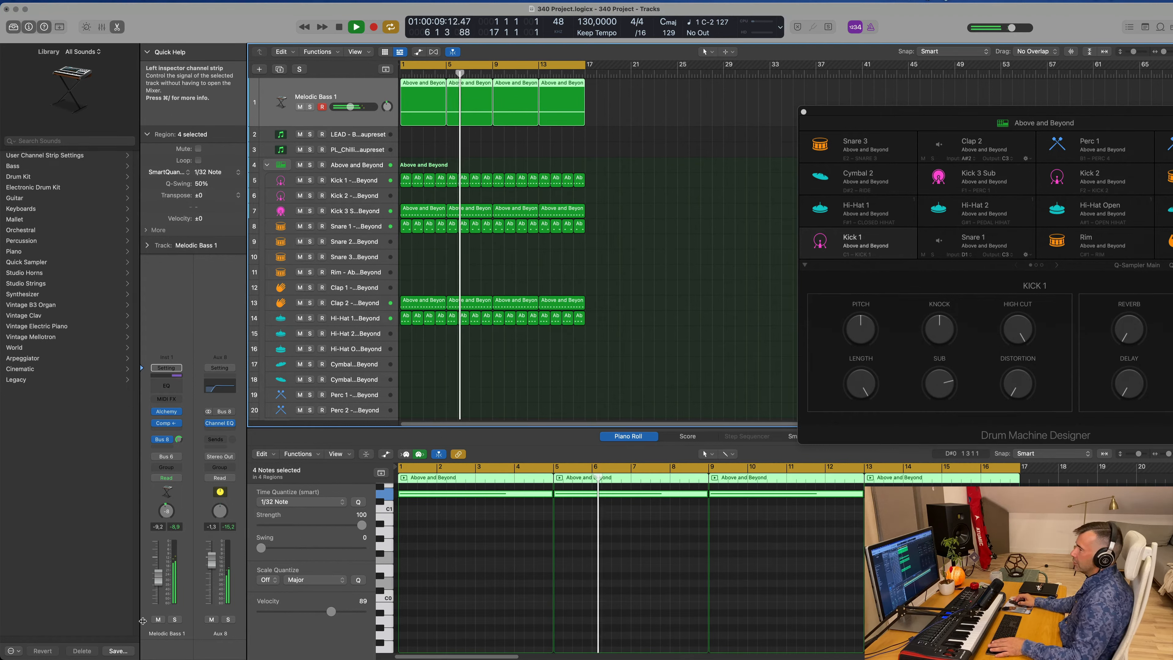
# Step: Bring the Melodic Bass 1 pan back towards the centre and set its volume to -7.8 dB
pyautogui.moveTo(159, 578); pyautogui.dragTo(160, 579)
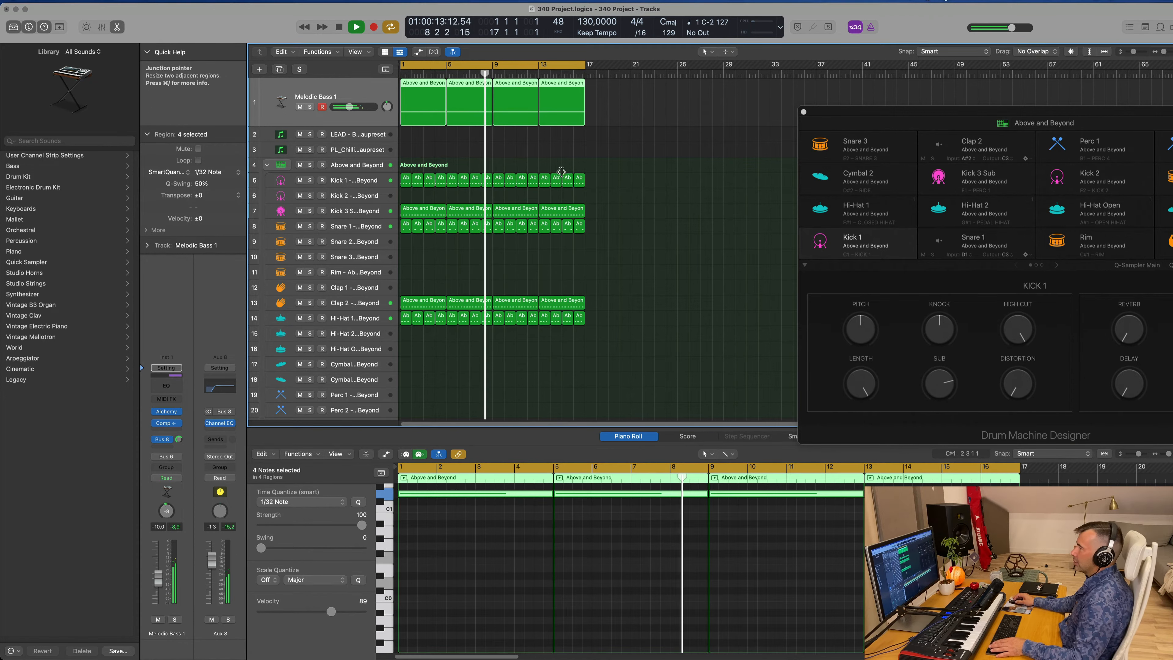
pyautogui.moveTo(159, 578); pyautogui.dragTo(158, 576)
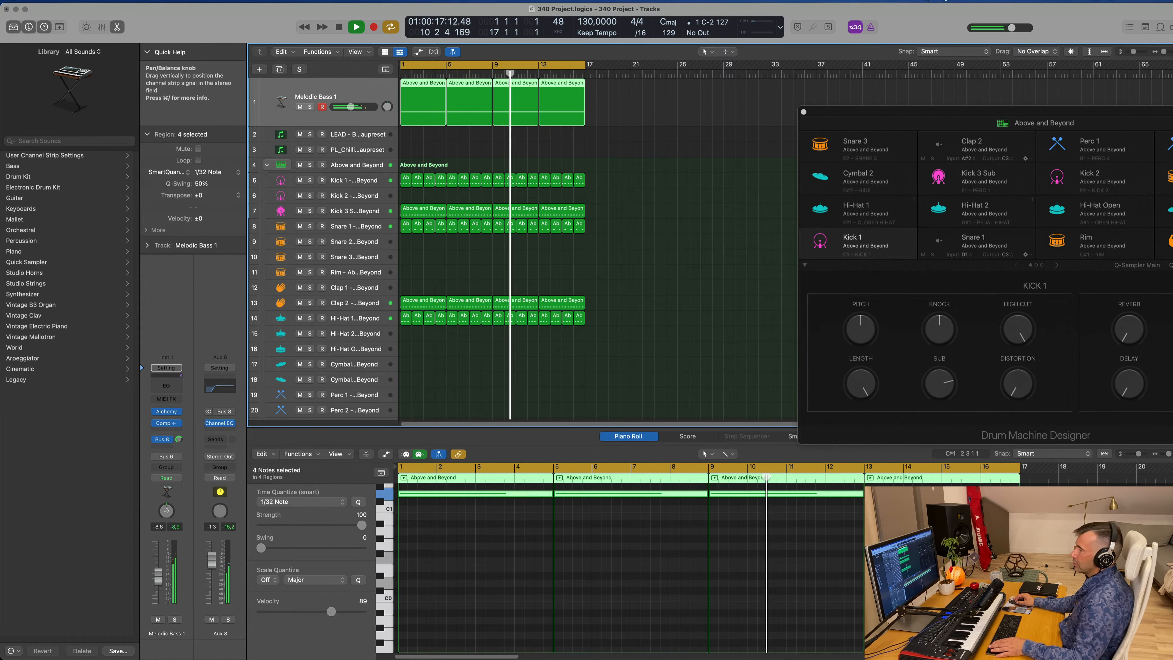
pyautogui.moveTo(166, 511); pyautogui.dragTo(166, 509)
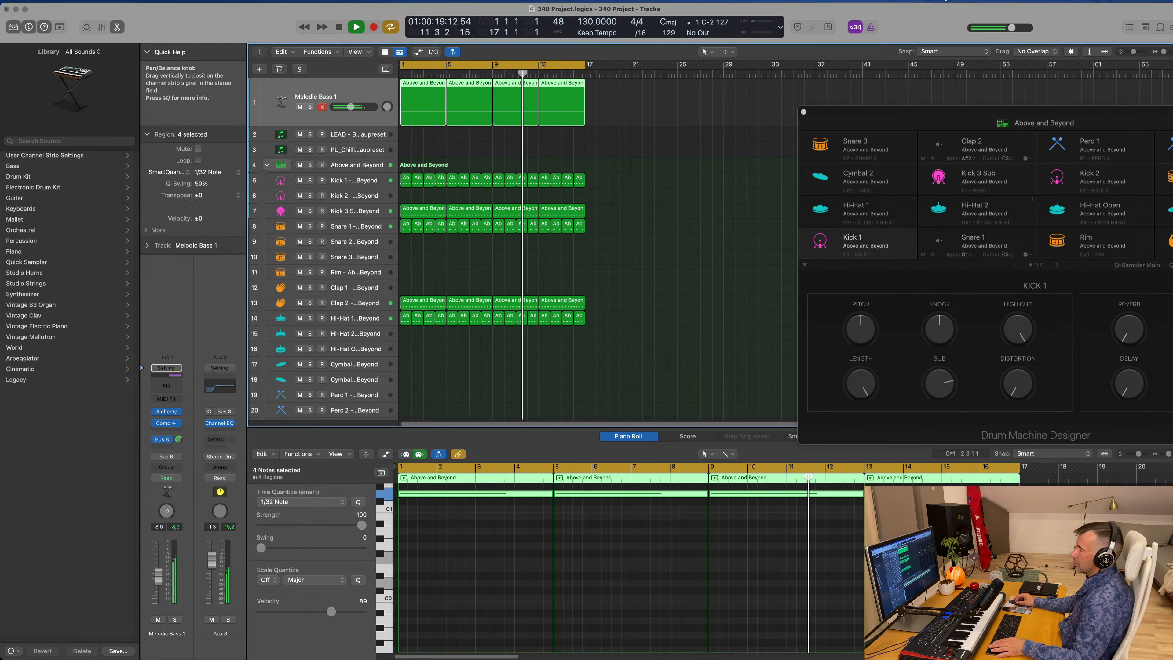
pyautogui.moveTo(158, 576); pyautogui.dragTo(158, 575)
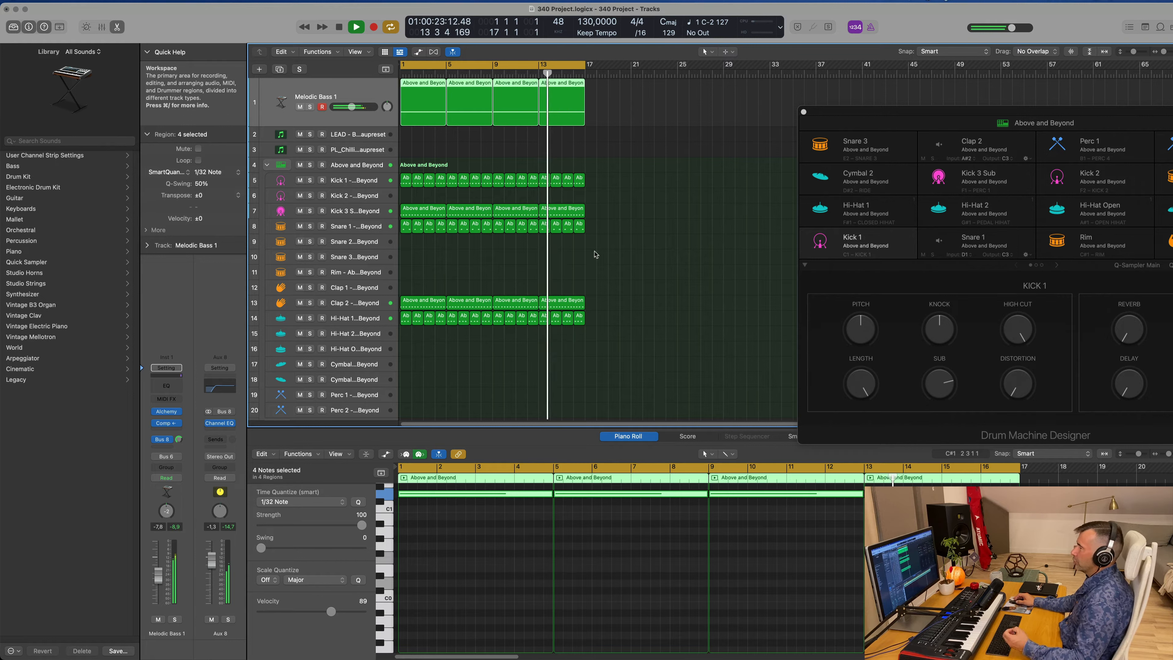
# Step: Select the LEAD - Basic Super Saw track, open its Sylenth1 synth and add a send to Bus 9
pyautogui.click(671, 231)
pyautogui.click(344, 137)
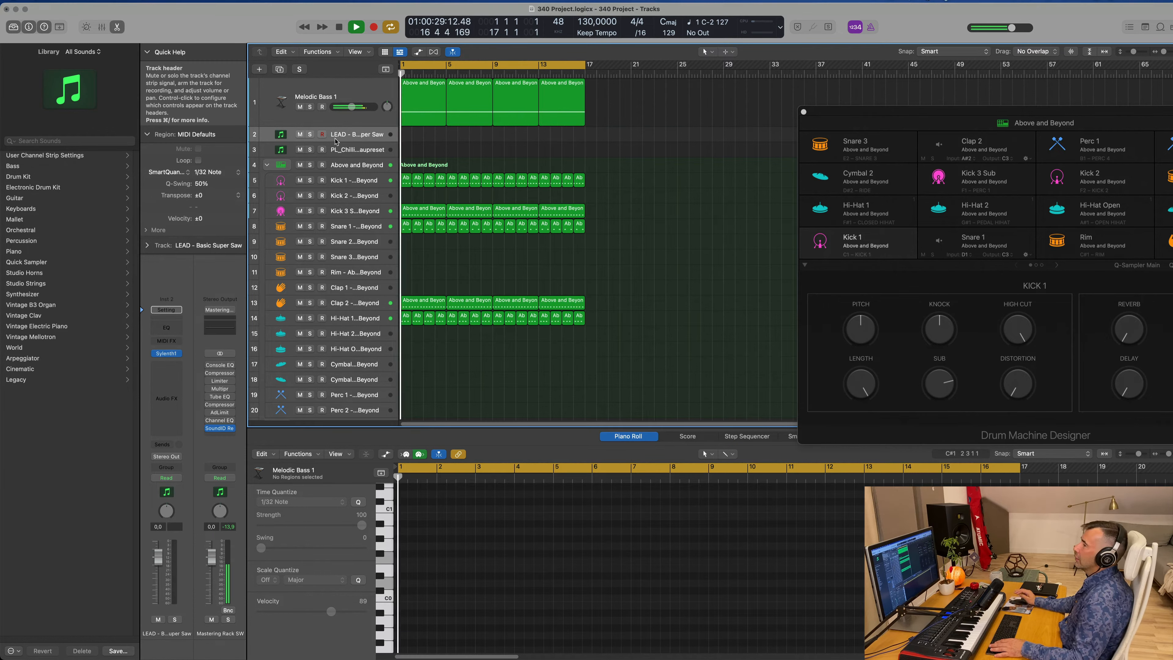
pyautogui.click(168, 353)
pyautogui.click(167, 444)
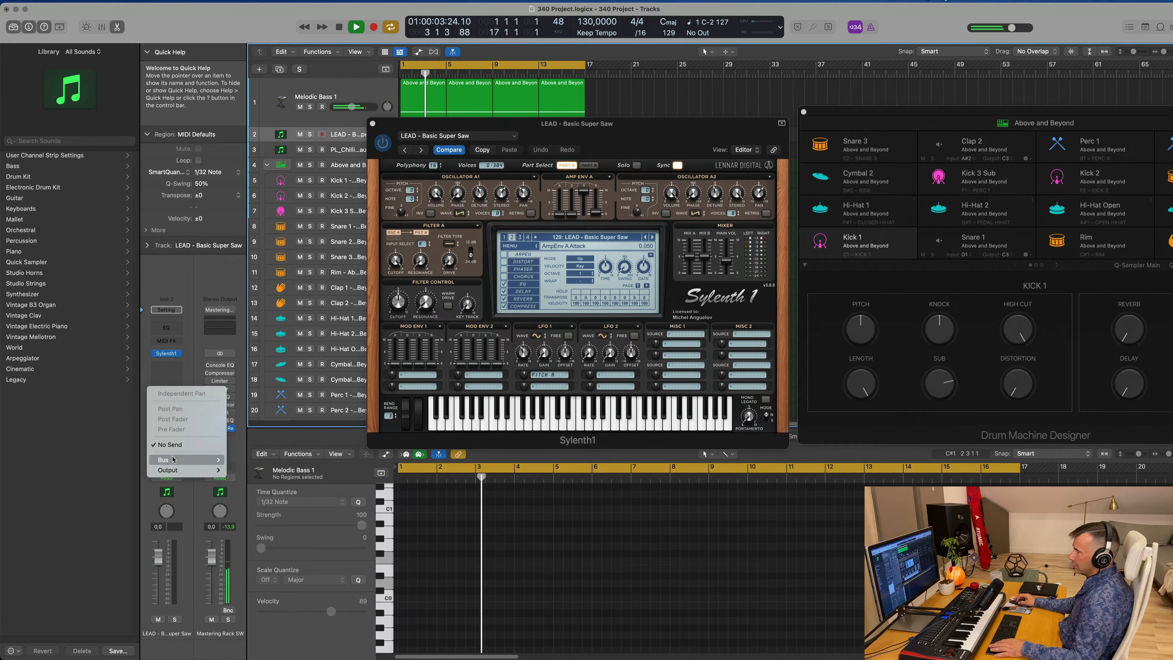
pyautogui.moveTo(185, 459)
pyautogui.click(263, 343)
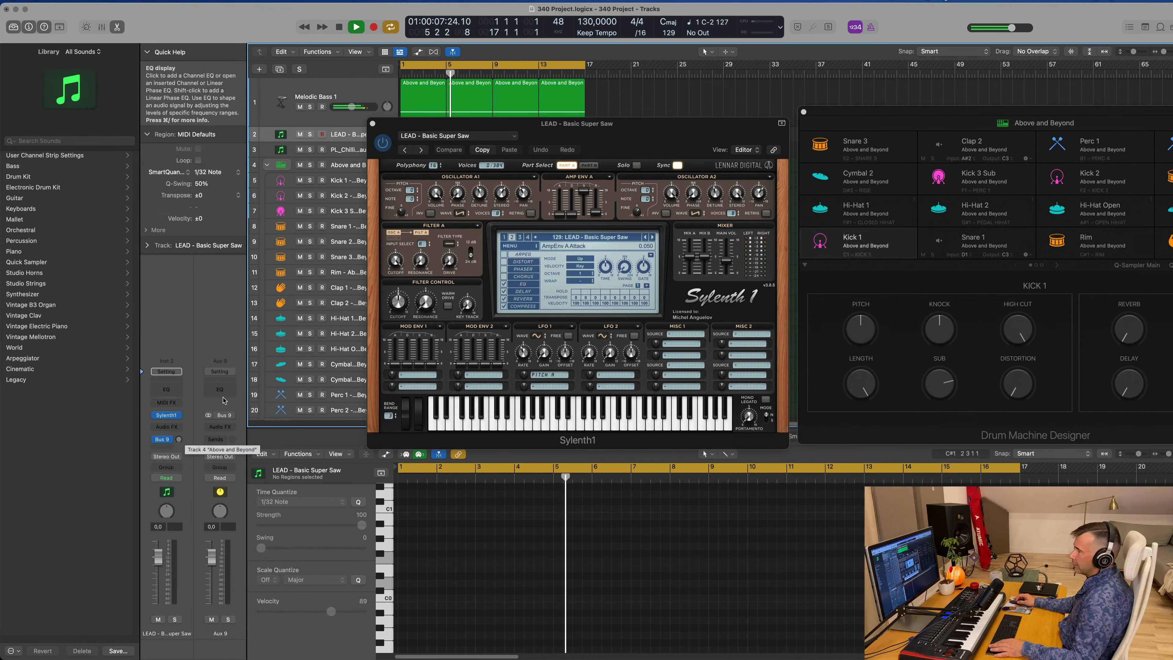
pyautogui.click(221, 427)
pyautogui.moveTo(240, 484)
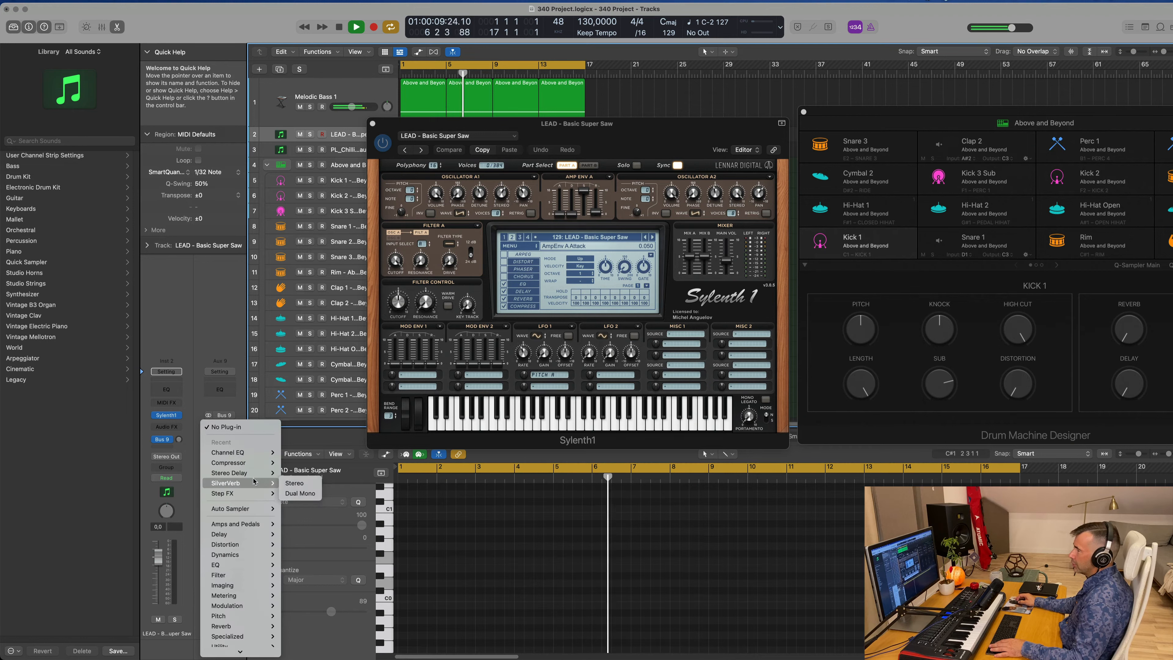
pyautogui.click(305, 485)
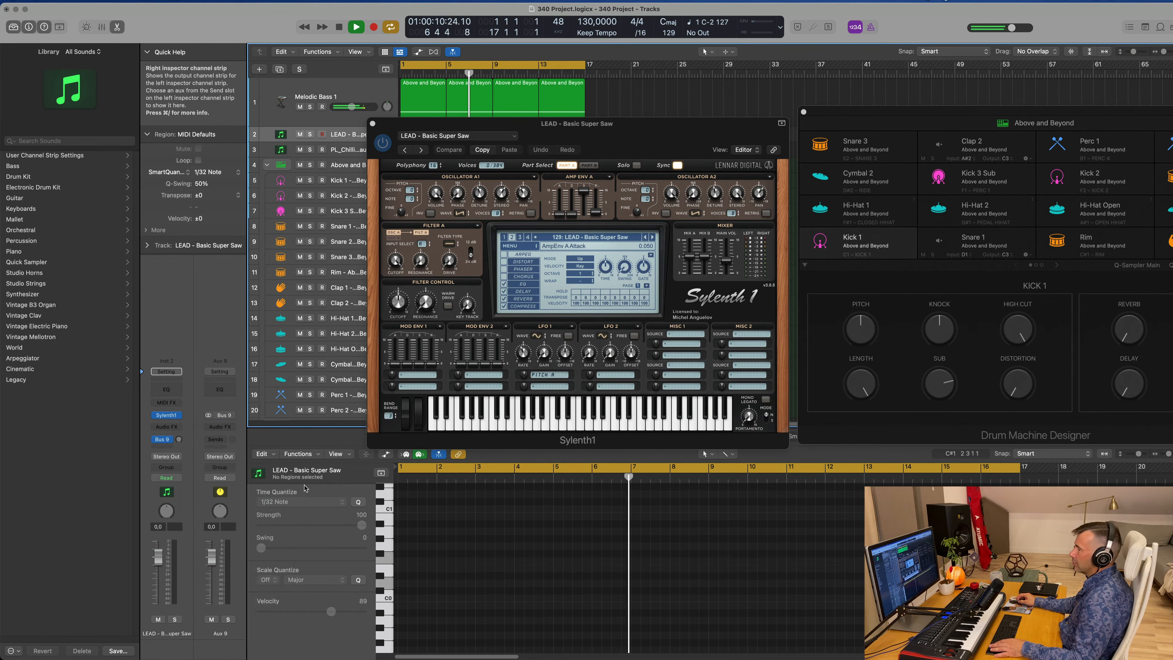
pyautogui.click(220, 439)
pyautogui.moveTo(227, 457)
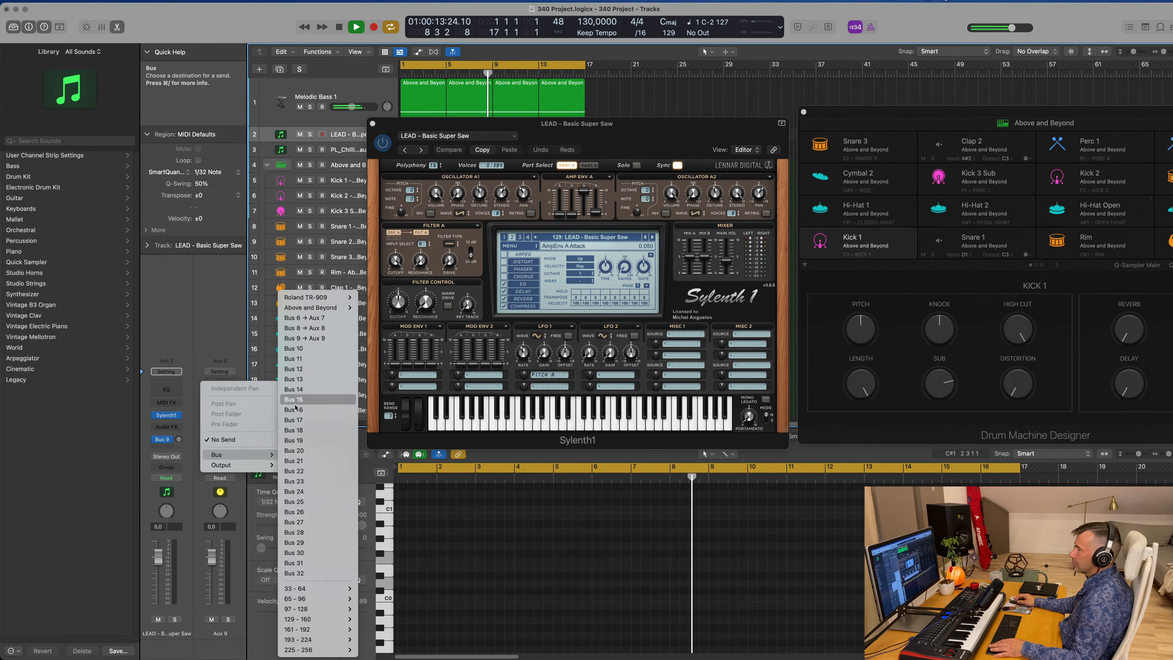
pyautogui.click(305, 349)
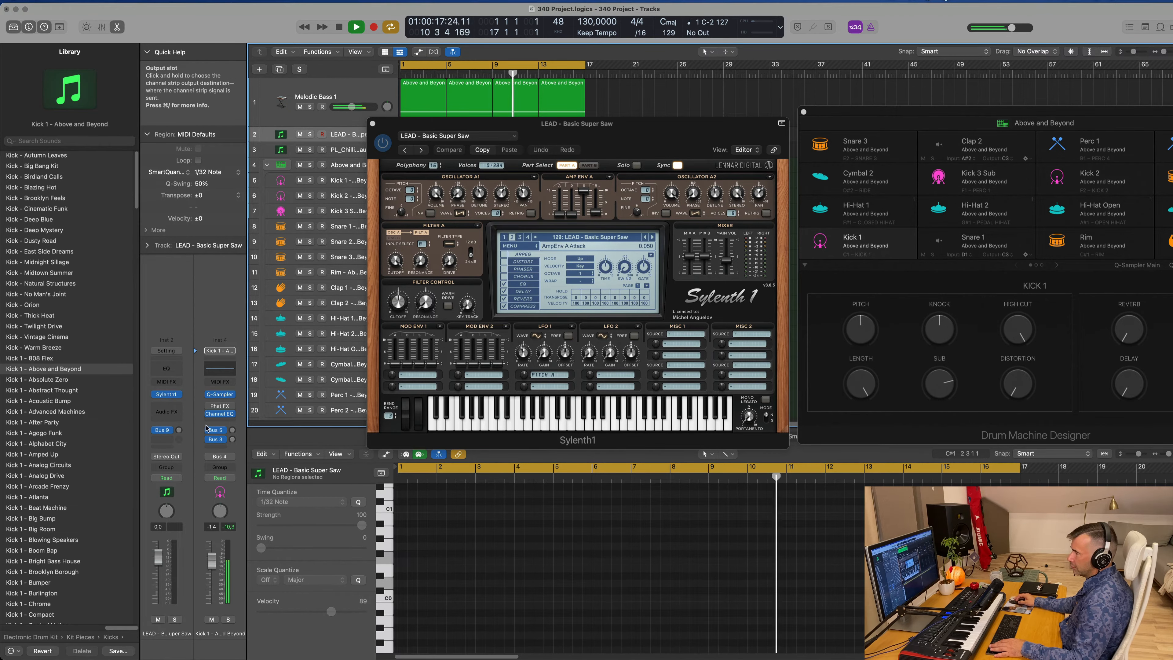
# Step: Insert a stereo SilverVerb on Aux 9, the destination of the lead's Bus 9 send, and load the grandiose preset
pyautogui.doubleClick(164, 430)
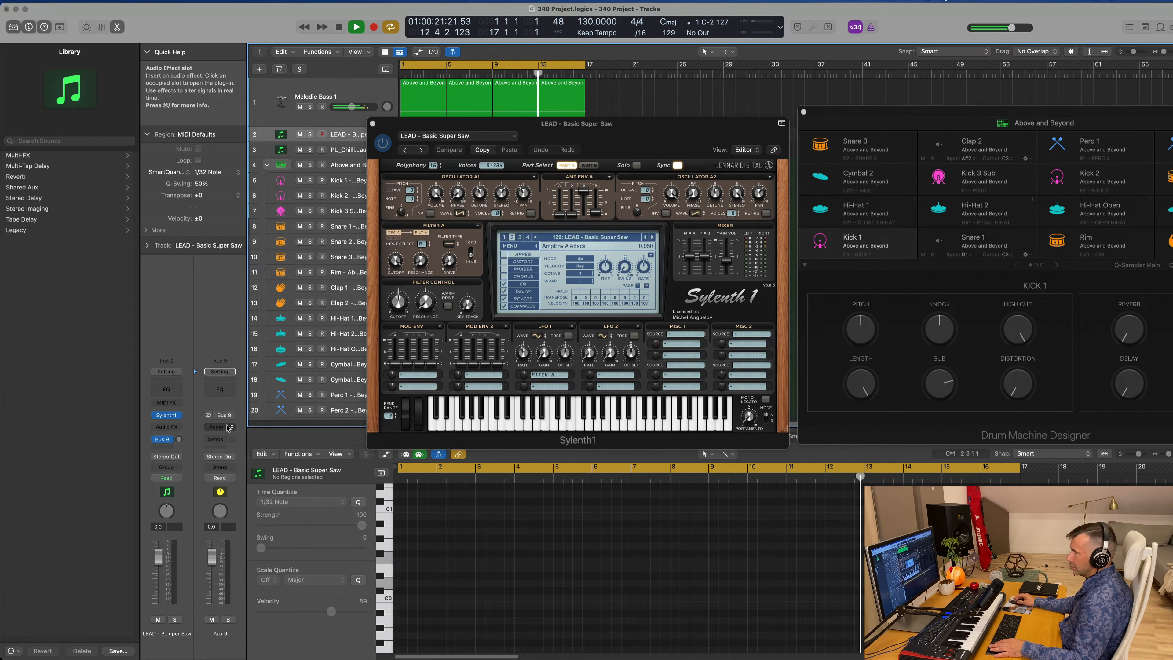
pyautogui.click(227, 428)
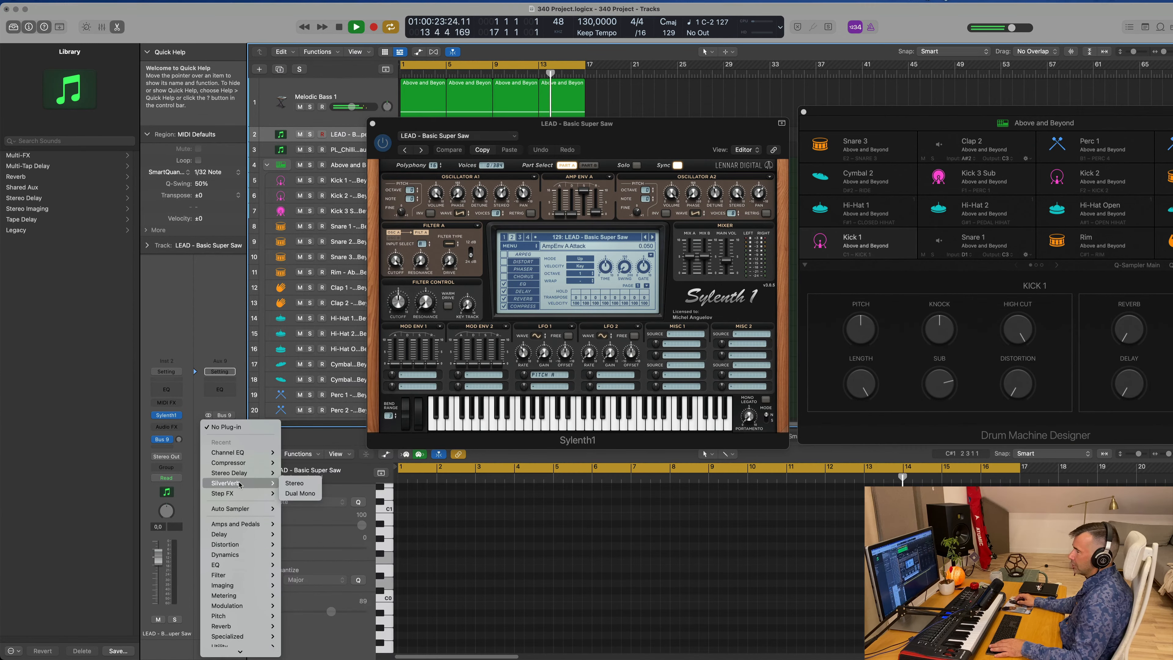
pyautogui.click(294, 483)
pyautogui.click(467, 145)
pyautogui.click(466, 336)
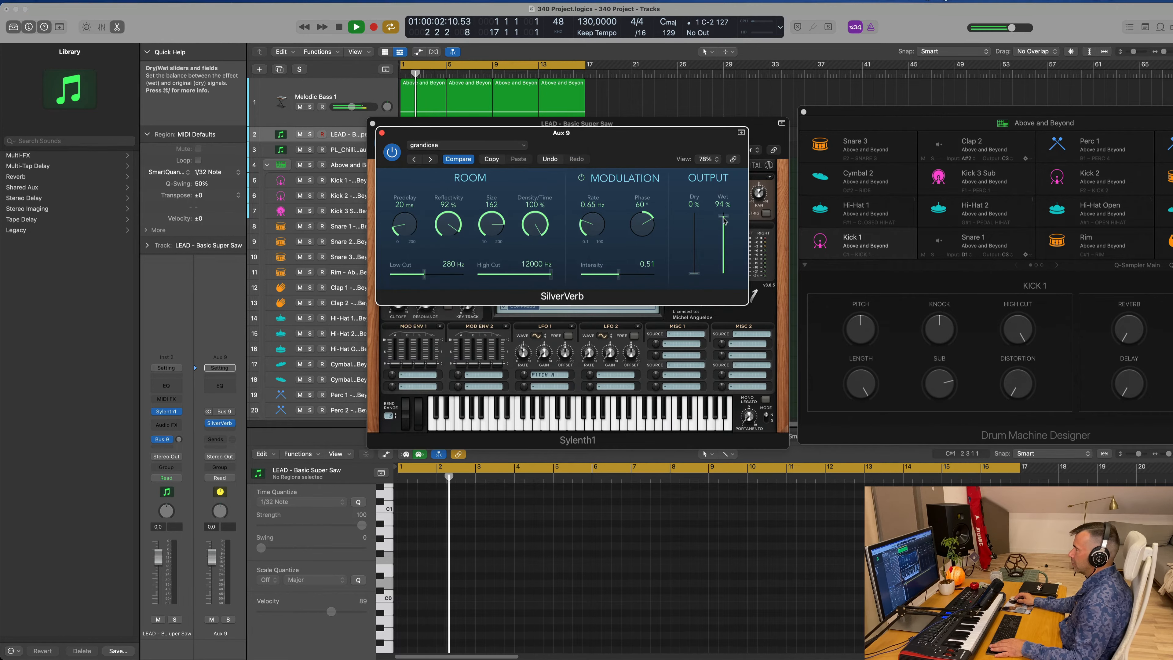
# Step: Move the SilverVerb and Sylenth1 windows aside, raise the lead's Bus 9 send and lower its volume to -16.6 dB
pyautogui.moveTo(617, 131); pyautogui.dragTo(758, 144)
pyautogui.moveTo(660, 131); pyautogui.dragTo(730, 206)
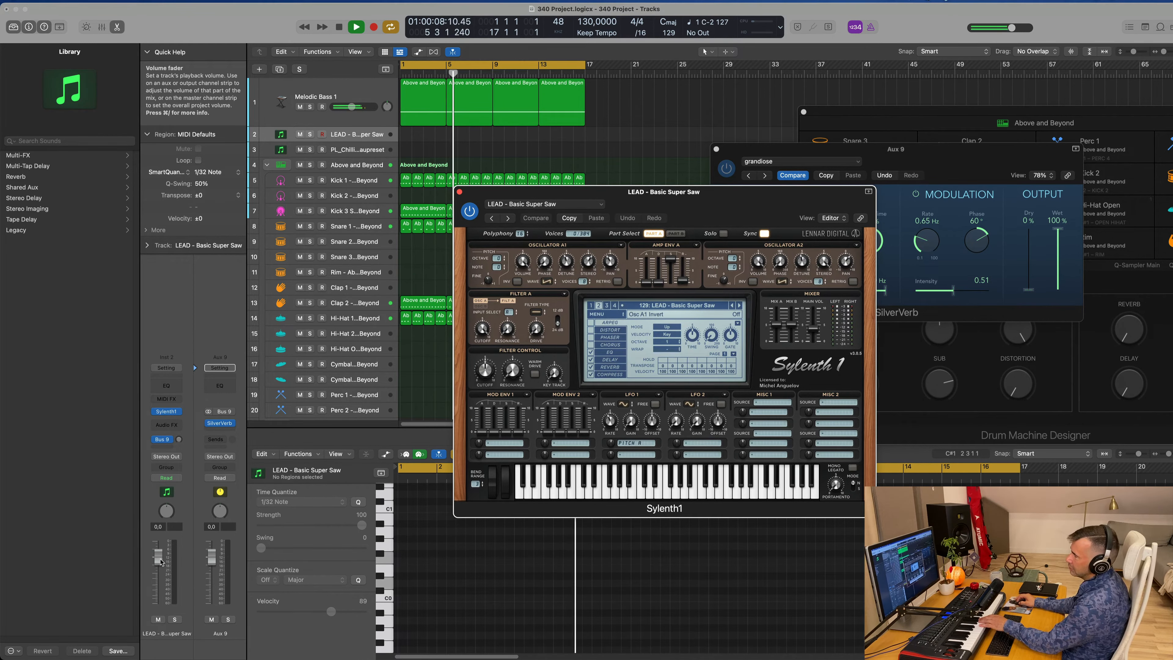
pyautogui.moveTo(158, 557); pyautogui.dragTo(158, 583)
pyautogui.moveTo(179, 443); pyautogui.dragTo(184, 421)
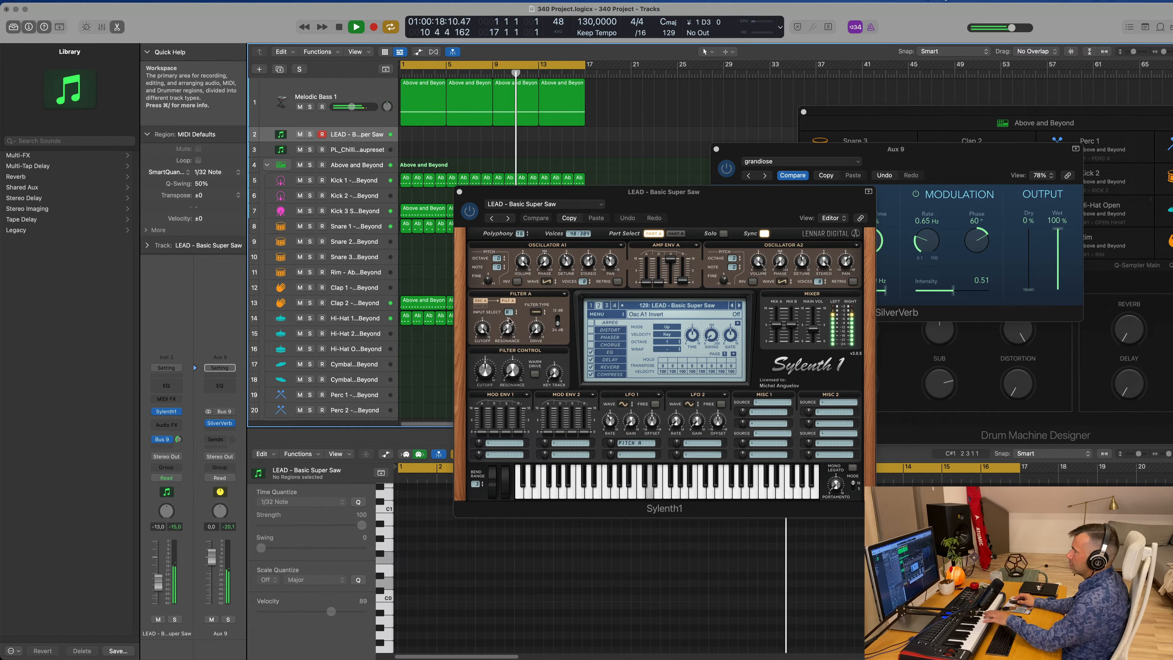
pyautogui.moveTo(720, 192)
pyautogui.mouseDown()
pyautogui.moveTo(555, 198)
pyautogui.moveTo(704, 190)
pyautogui.mouseUp()
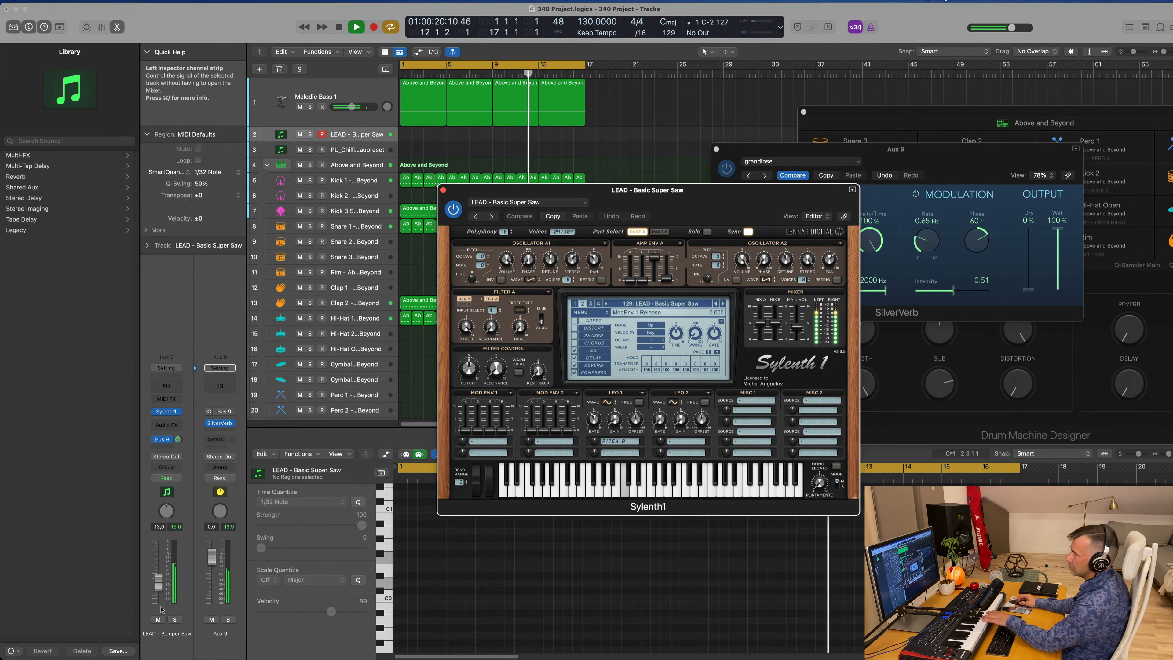
pyautogui.moveTo(158, 587); pyautogui.dragTo(159, 588)
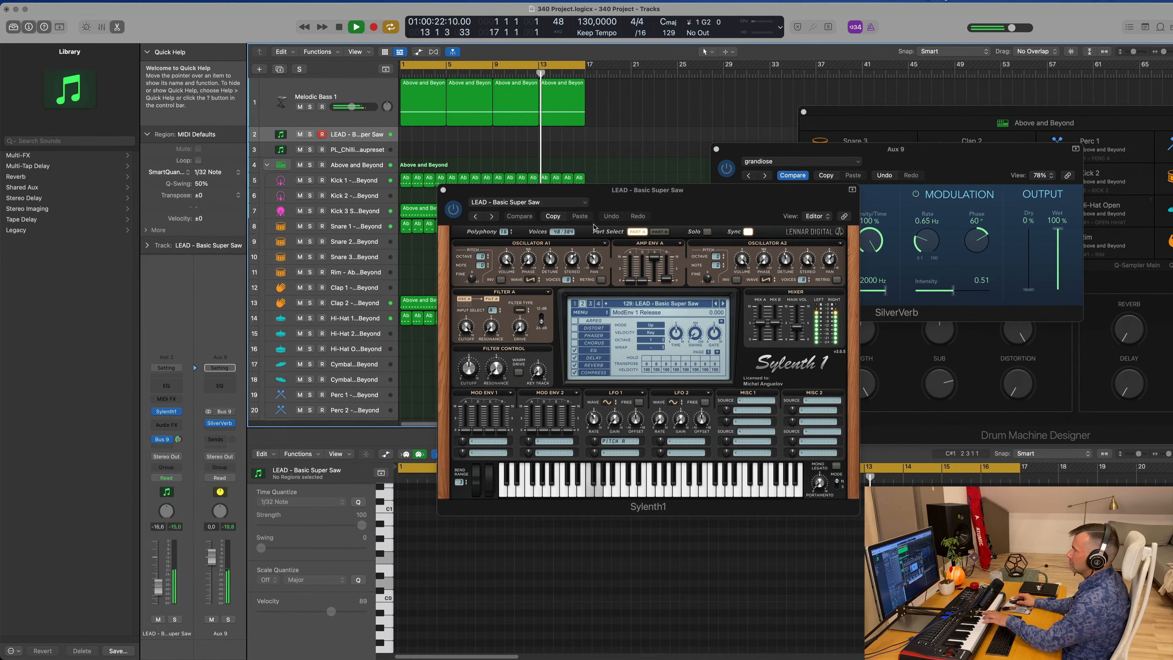
# Step: Switch the Sylenth1 preset to 130: LEAD - Bass Lead and set the track's volume to -13.8 dB
pyautogui.click(692, 305)
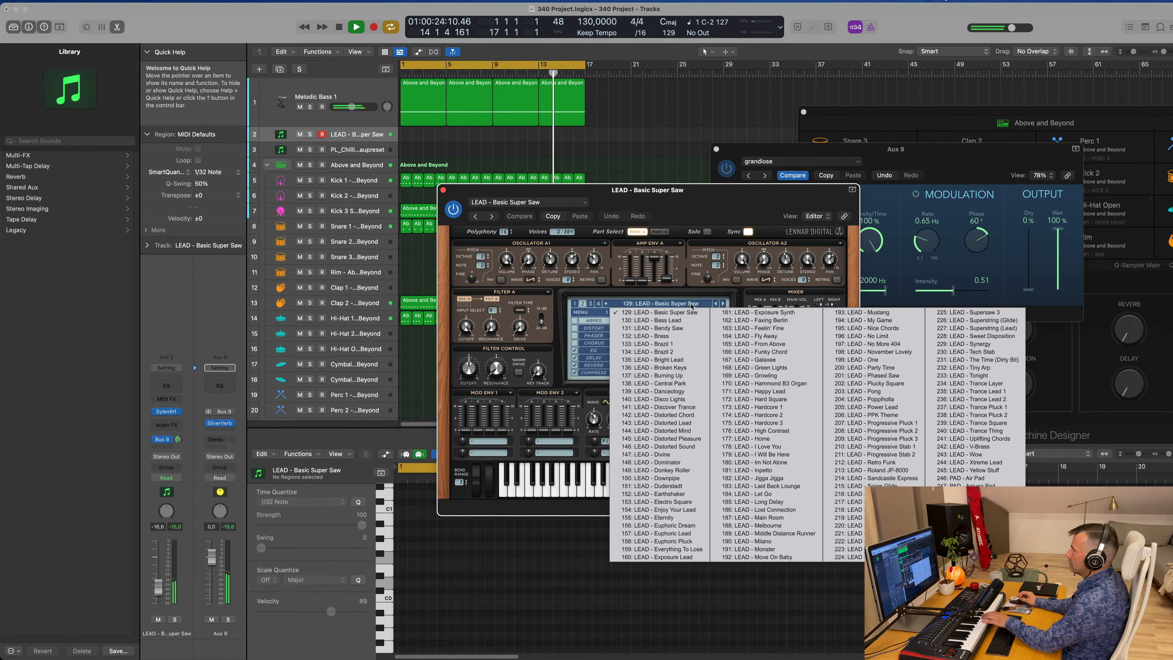
pyautogui.click(724, 206)
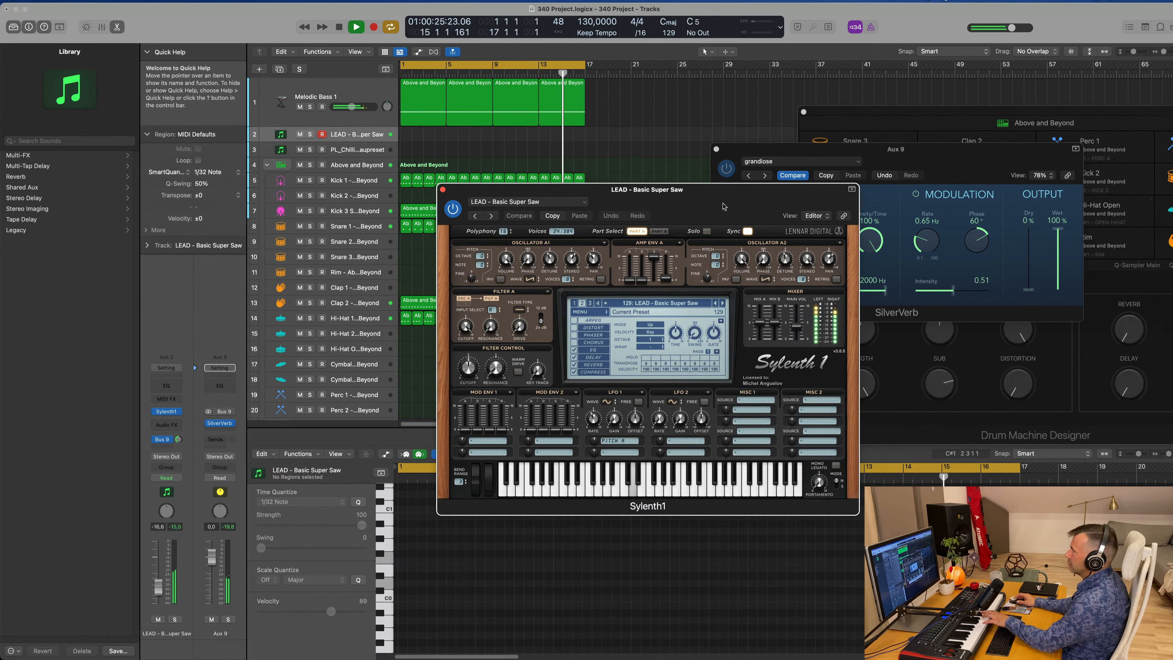
pyautogui.click(723, 304)
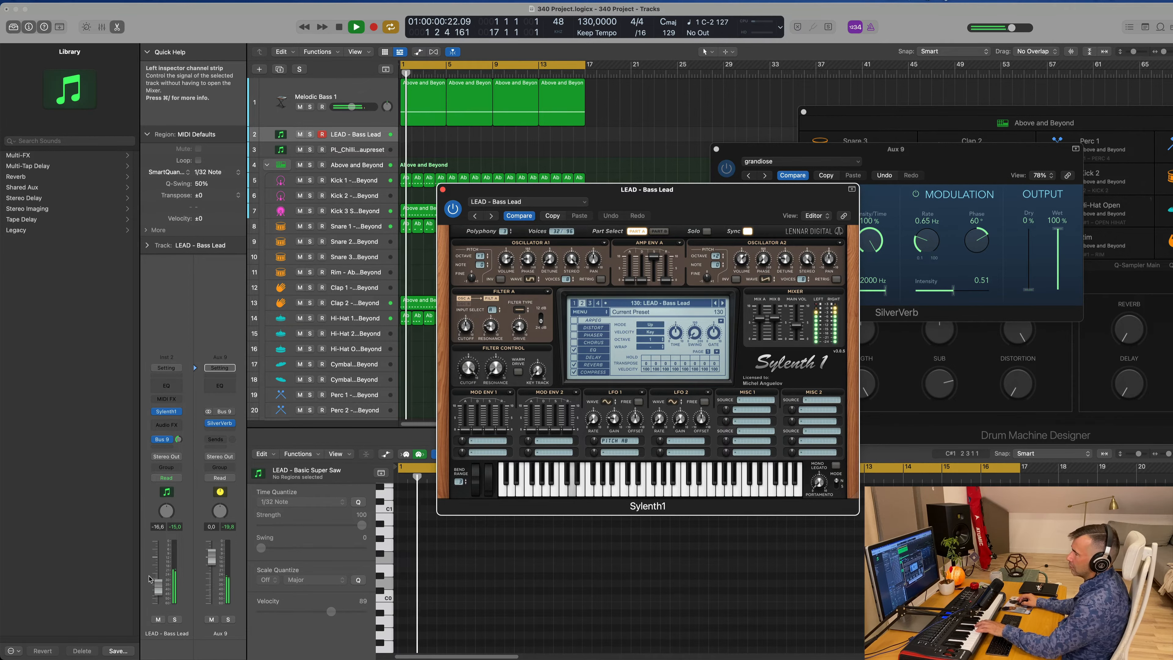
pyautogui.moveTo(157, 585); pyautogui.dragTo(158, 583)
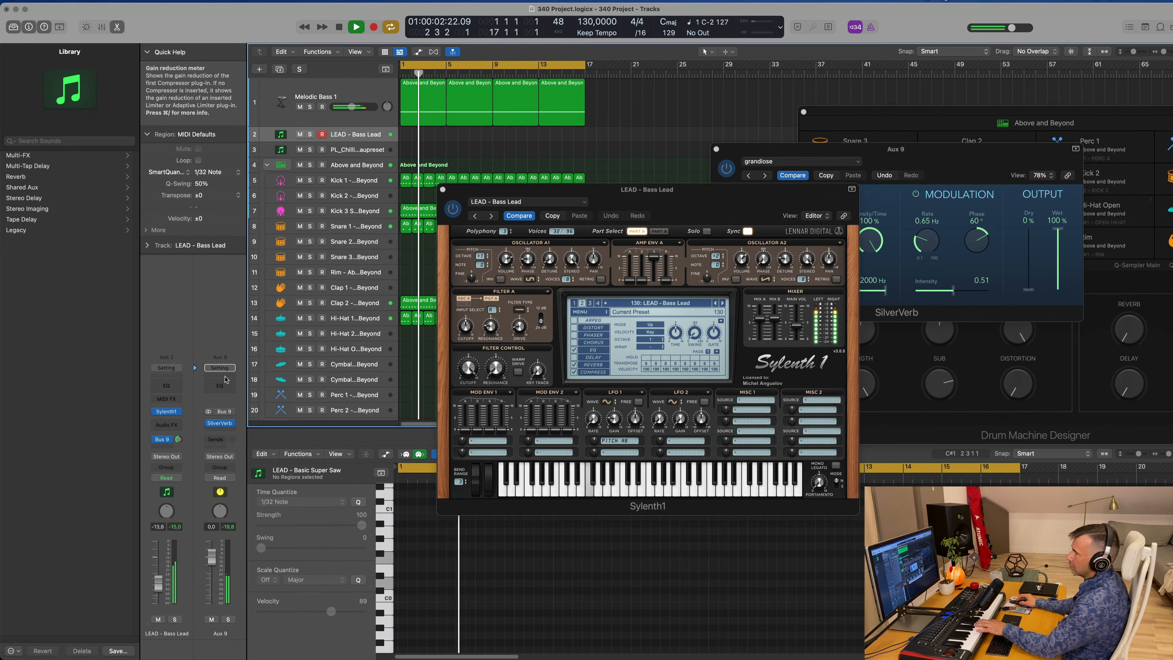
# Step: Add a Channel EQ to the lead with a low cut at 102 Hz and 24 dB/oct, and close its window
pyautogui.click(173, 386)
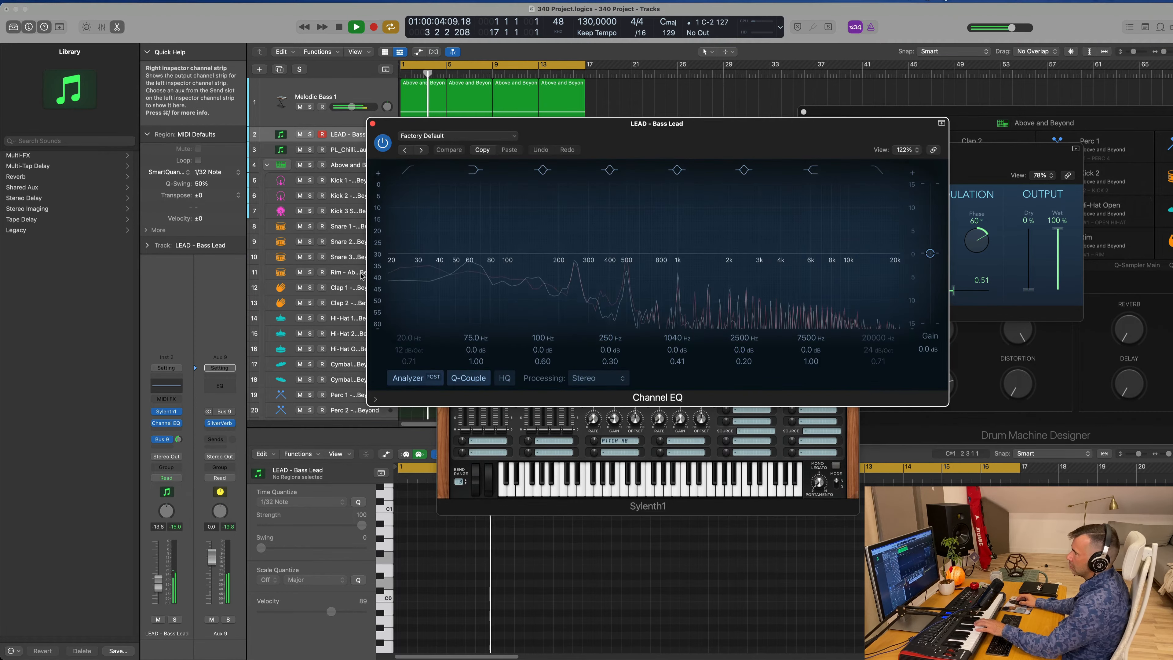
pyautogui.click(408, 170)
pyautogui.moveTo(408, 227); pyautogui.dragTo(536, 218)
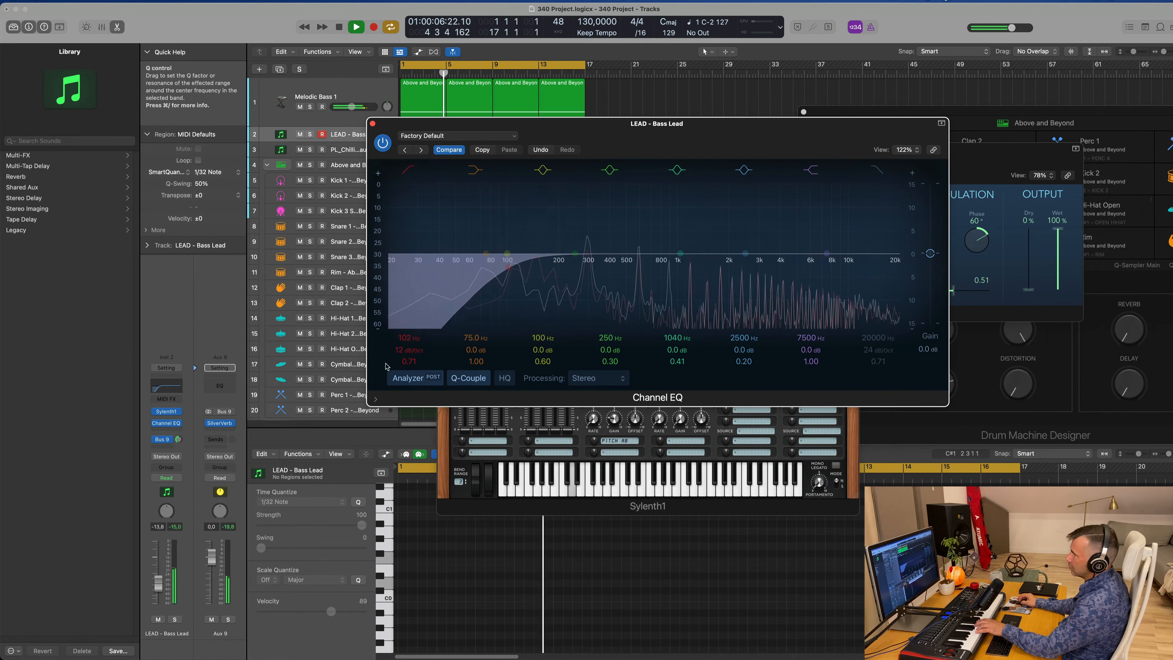
pyautogui.moveTo(406, 350); pyautogui.dragTo(407, 341)
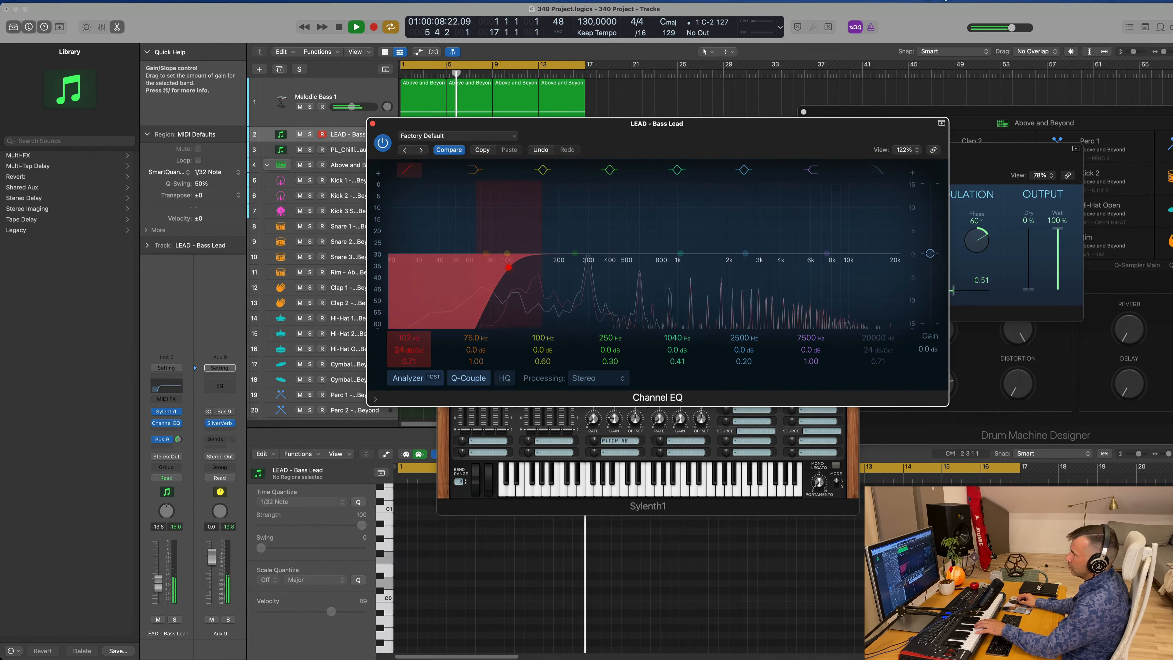
pyautogui.click(372, 124)
# Step: Switch the Sylenth1 preset to 131: LEAD - Bendy Saw and set the track's volume to -15.4 dB
pyautogui.moveTo(648, 189); pyautogui.dragTo(684, 183)
pyautogui.click(758, 297)
pyautogui.moveTo(162, 588); pyautogui.dragTo(163, 591)
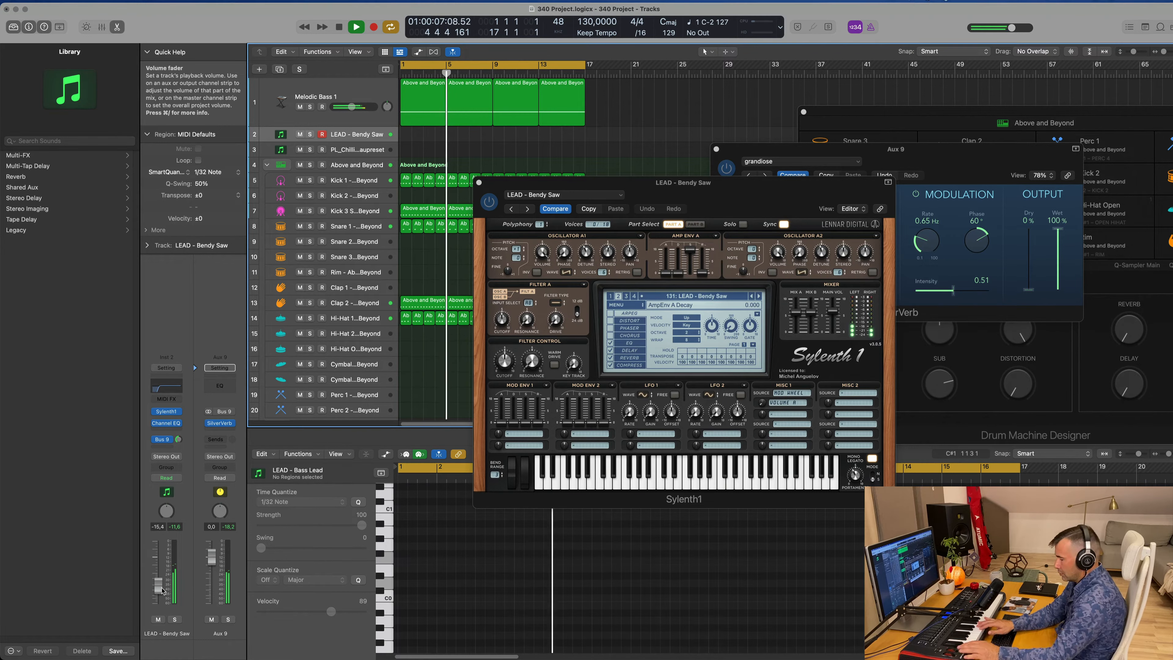
# Step: Record a LEAD - Bendy Saw part, stop the transport and move the recorded region to bar 1
pyautogui.press('r')
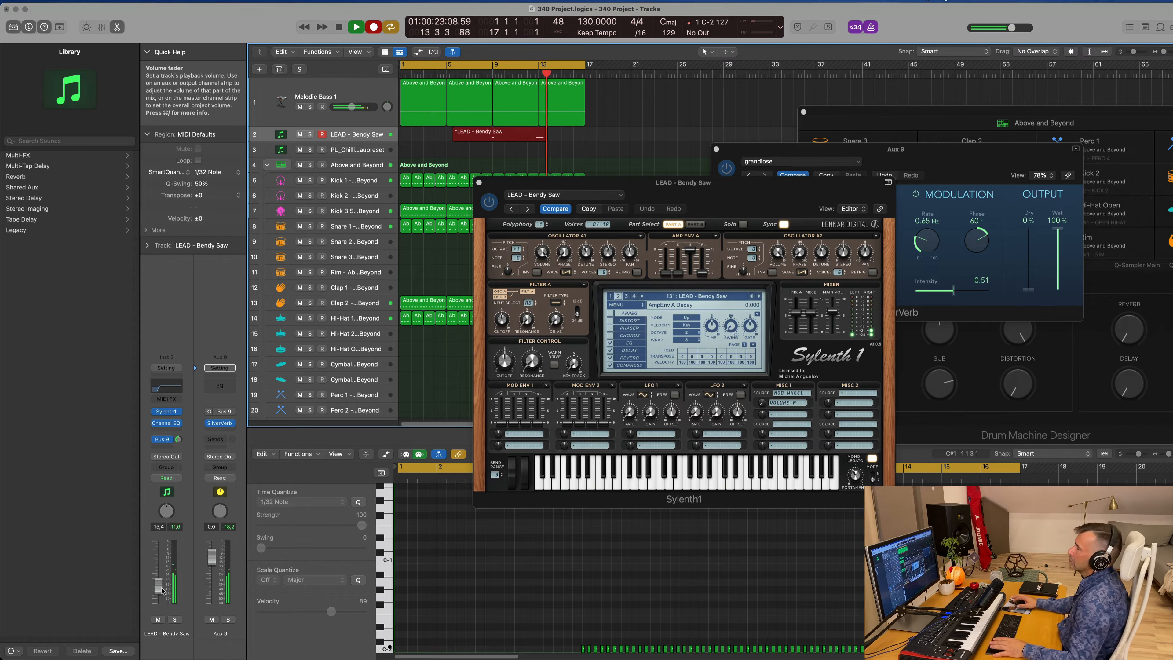
pyautogui.press('space')
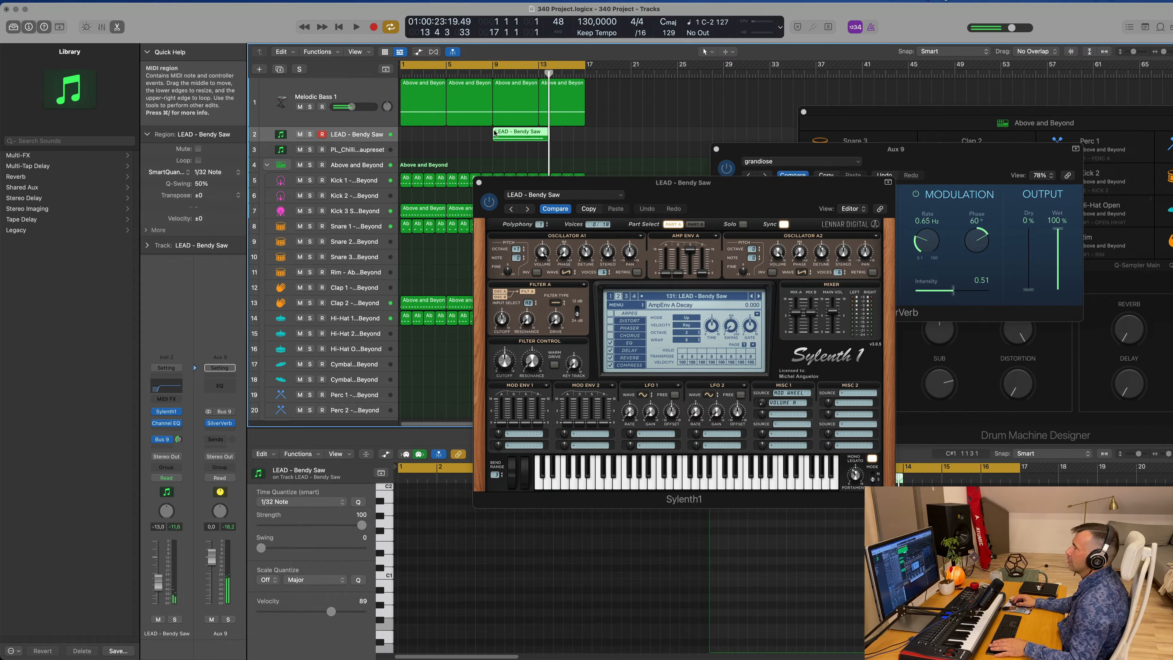
pyautogui.moveTo(517, 133); pyautogui.dragTo(430, 134)
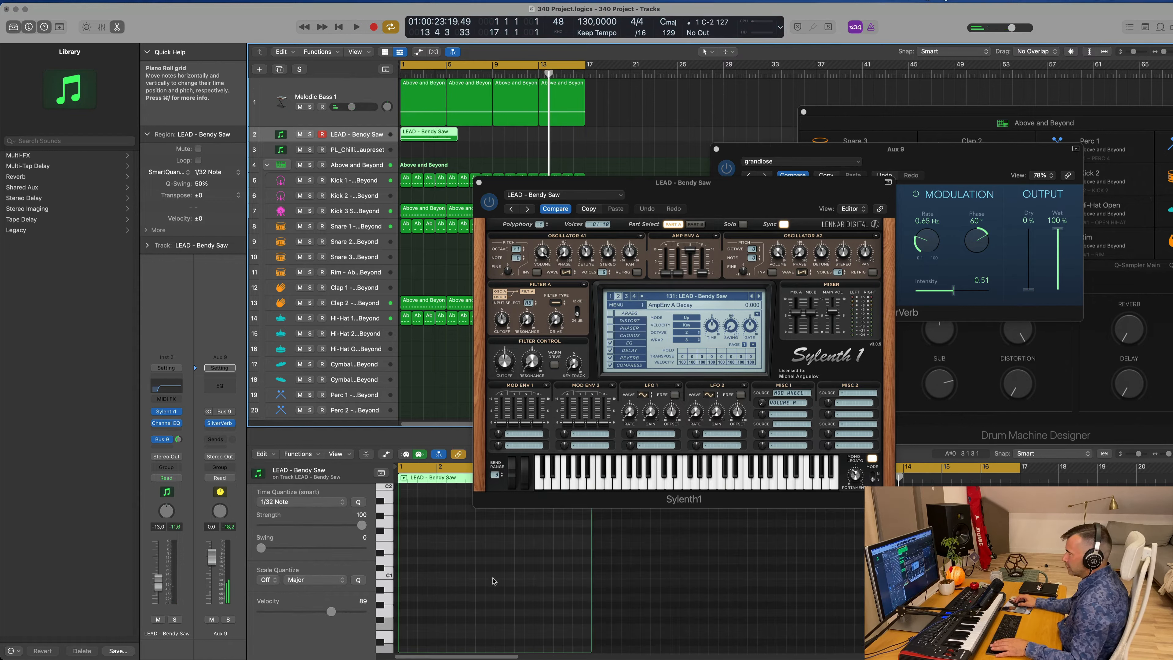
# Step: Cut the Bendy Saw region off at bar 5, shortening the notes that cross the split point
pyautogui.moveTo(683, 183); pyautogui.dragTo(932, 63)
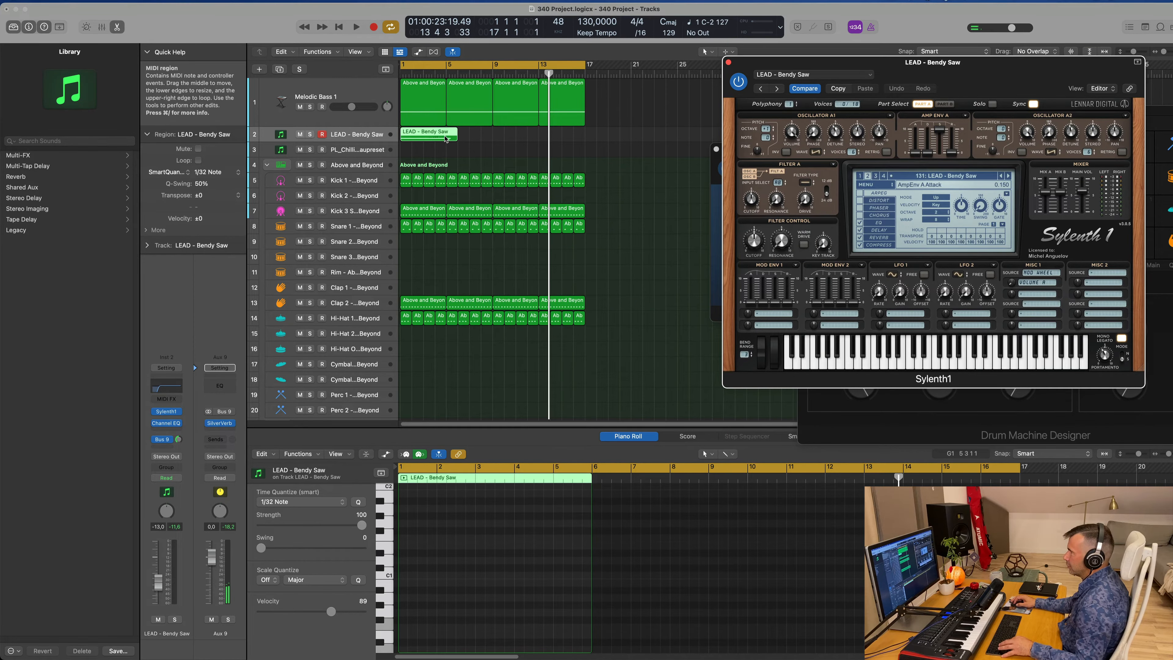
pyautogui.moveTo(446, 138); pyautogui.dragTo(456, 138)
pyautogui.press('BackSpace')
pyautogui.click(670, 226)
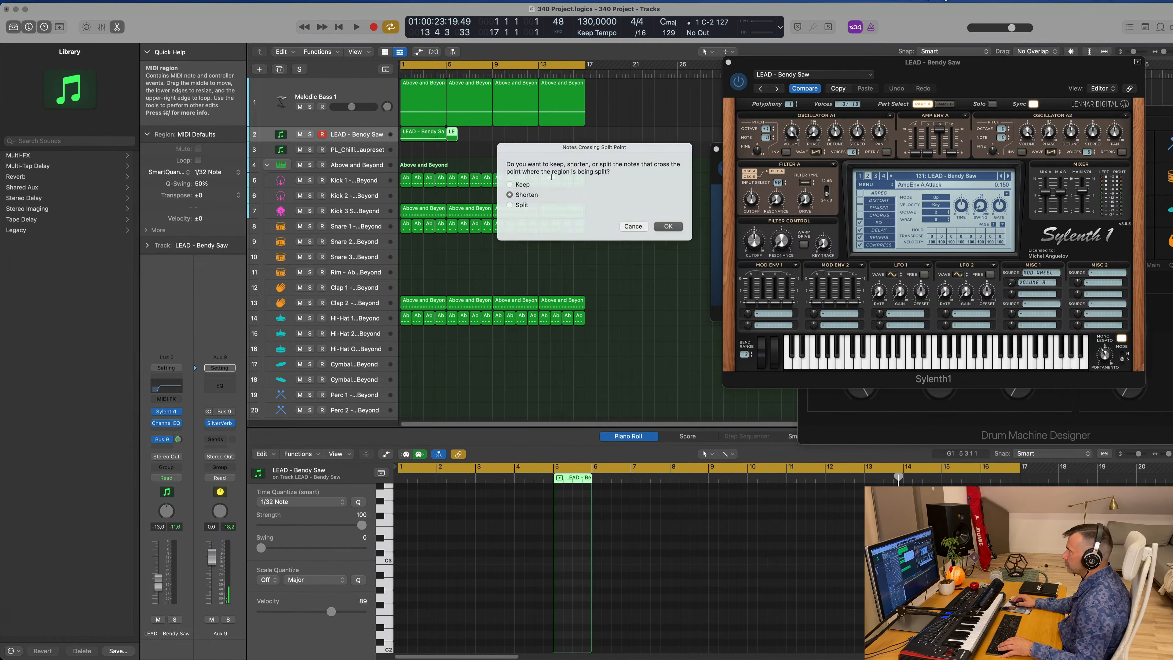
# Step: Replace the region's recorded Ch. 1 pitch bend curve with a straight ramp from 0 at bar 3 to 63 at the region's end
pyautogui.click(432, 136)
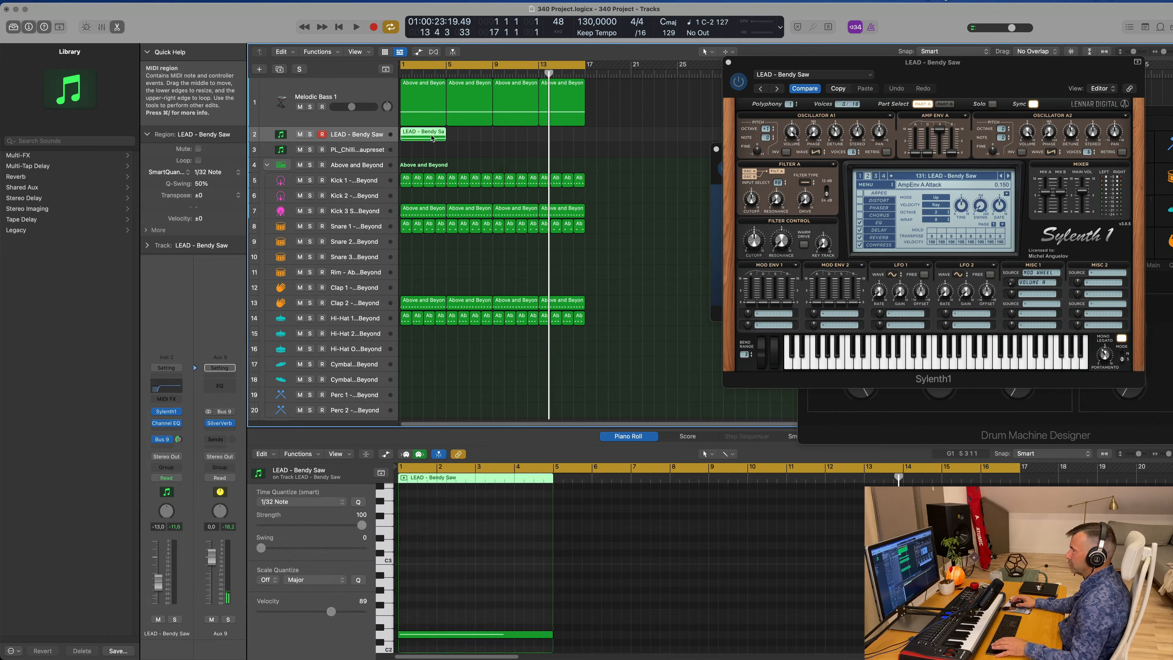
pyautogui.press('a')
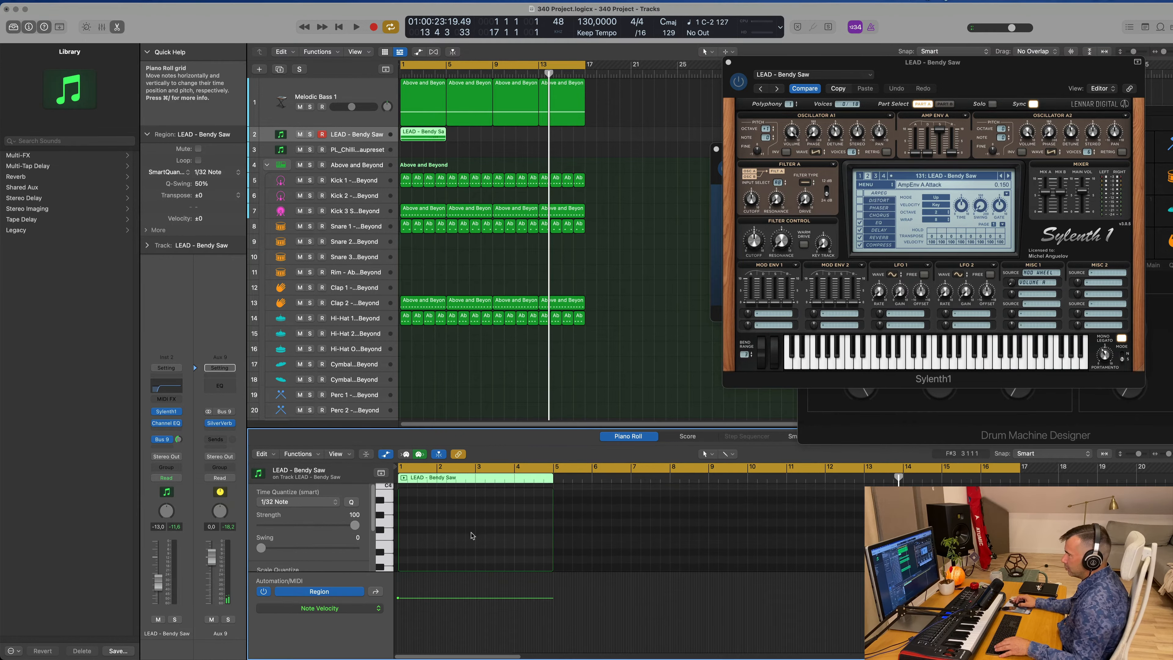
pyautogui.click(325, 608)
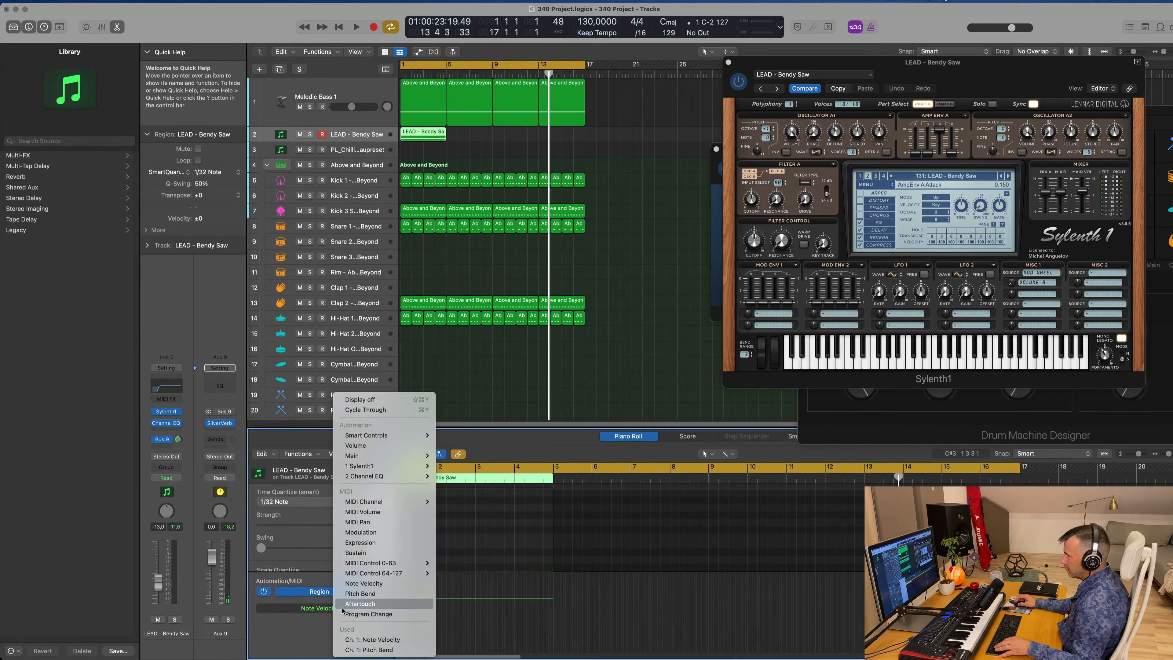
pyautogui.click(368, 649)
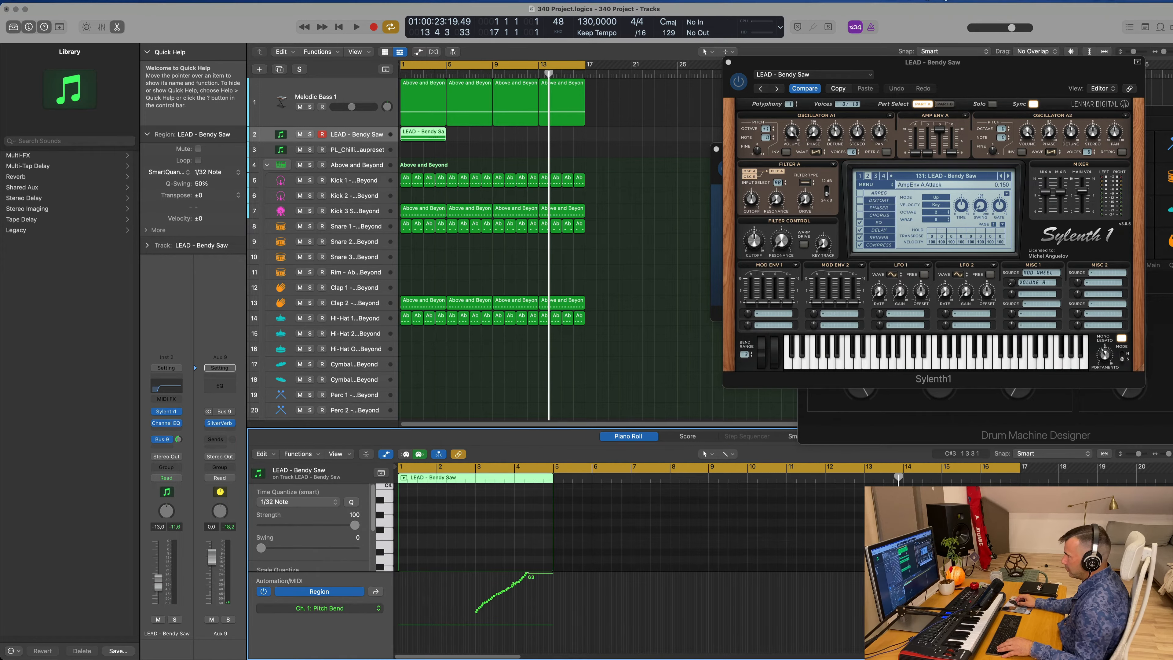
pyautogui.moveTo(526, 573)
pyautogui.mouseDown()
pyautogui.moveTo(476, 573)
pyautogui.moveTo(476, 611)
pyautogui.mouseUp()
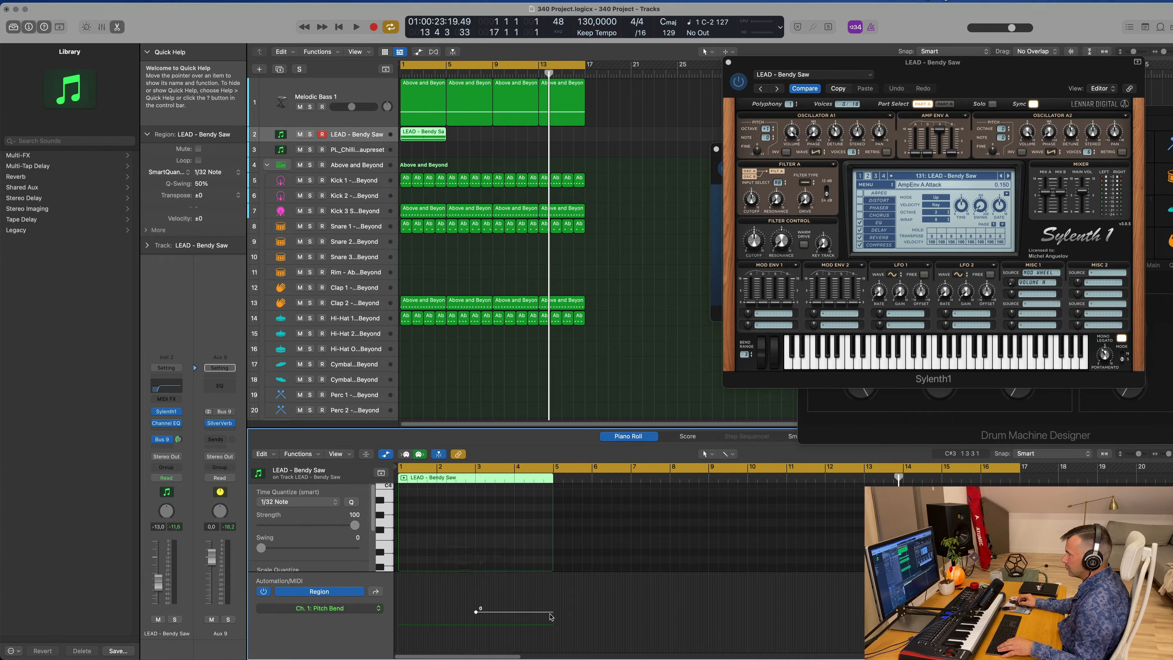
pyautogui.moveTo(552, 612); pyautogui.dragTo(552, 574)
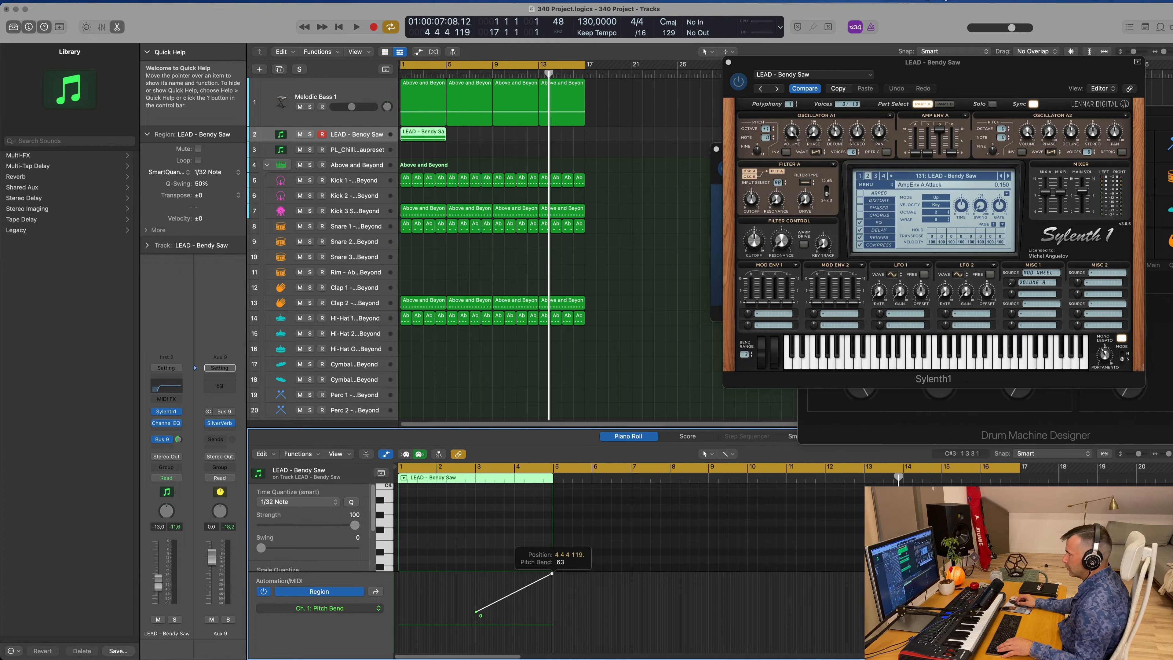
# Step: Play back the arrangement and copy the Bendy Saw region to bar 9
pyautogui.press('space')
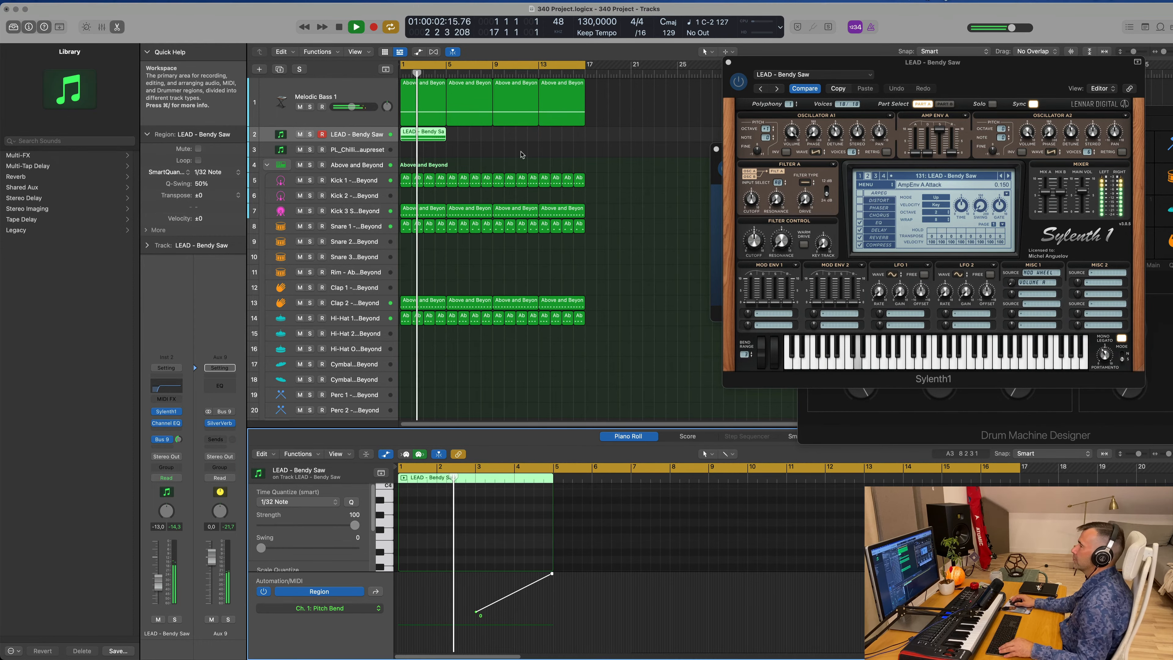
pyautogui.scroll(2, 512, 156)
pyautogui.scroll(-3, 517, 155)
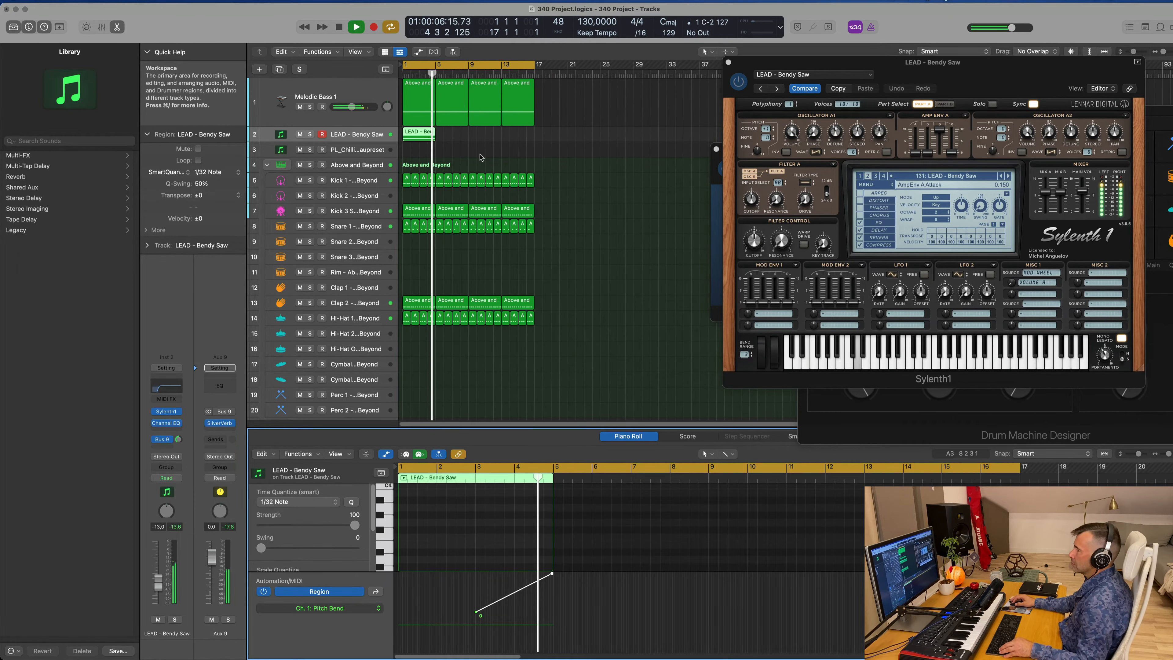
pyautogui.scroll(-2, 491, 152)
pyautogui.scroll(3, 491, 146)
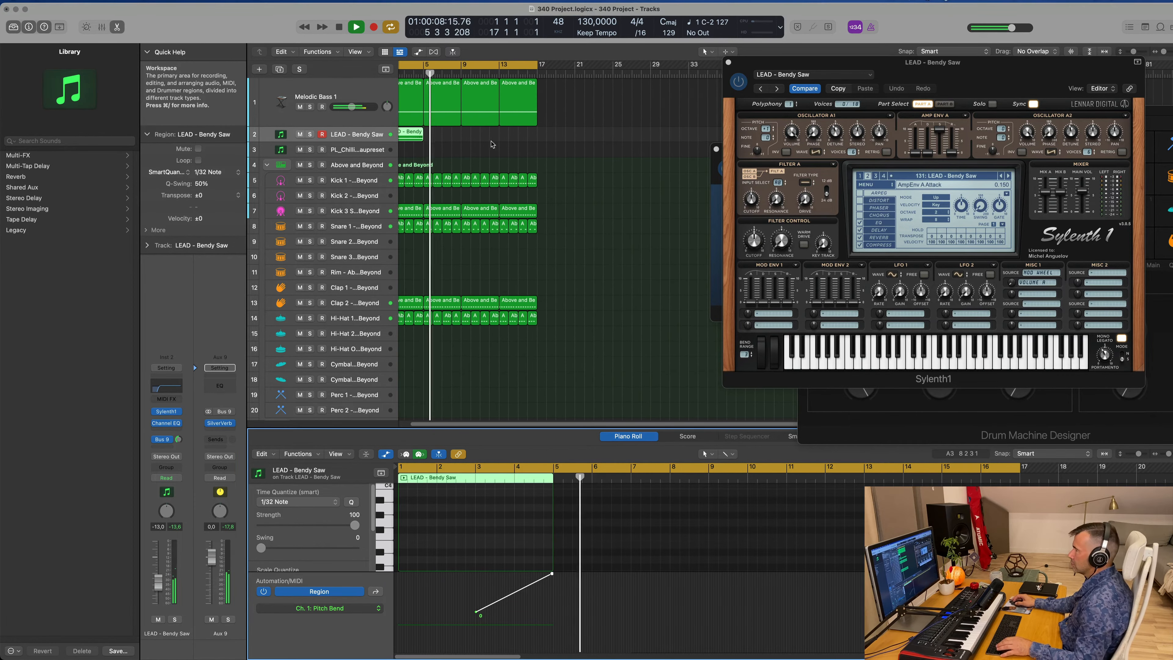
pyautogui.scroll(-3, 481, 149)
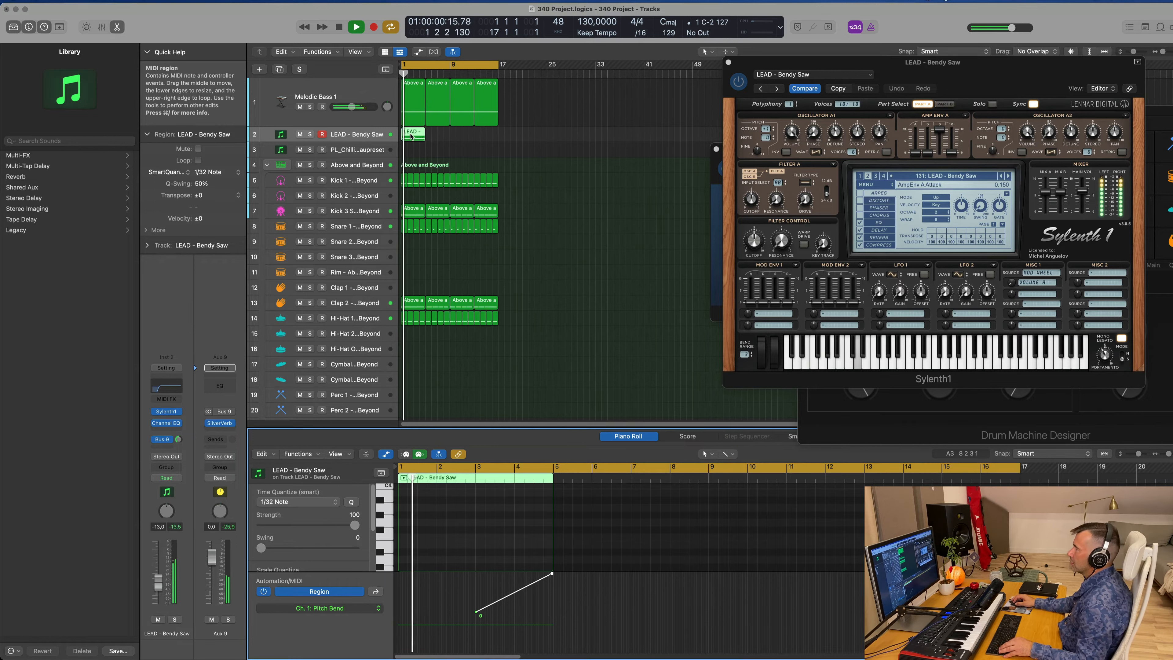
pyautogui.moveTo(412, 134); pyautogui.dragTo(461, 137)
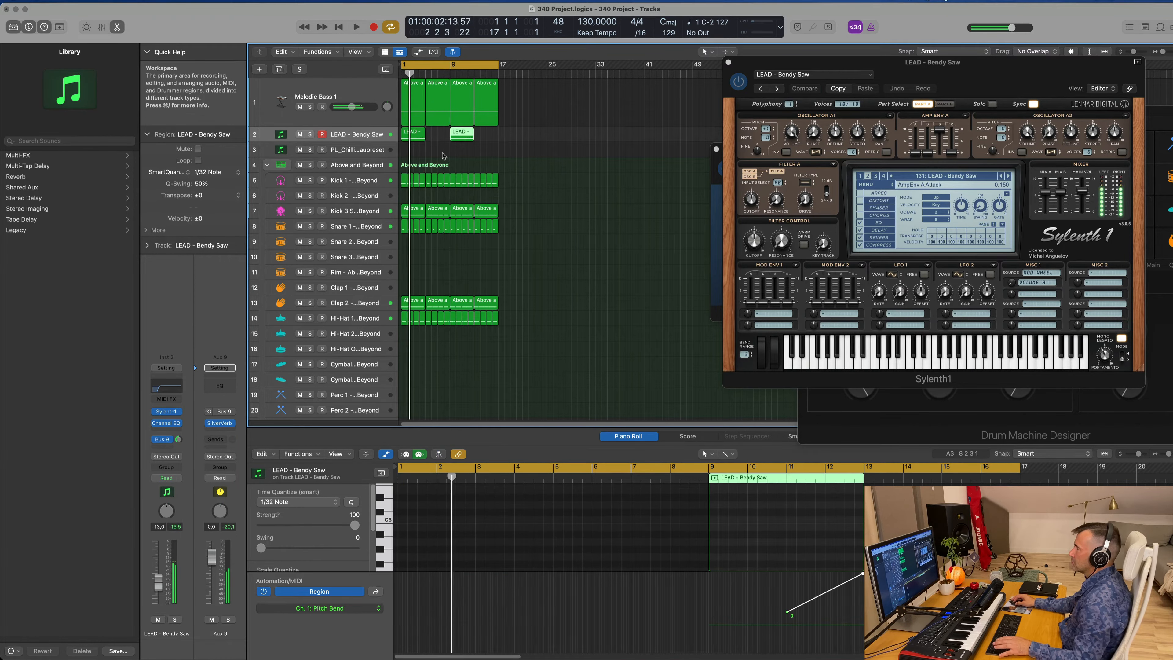
# Step: Stop playback and reshape the copied region's pitch bend to stay at 0 from bar 9 to bar 11 before its ramp
pyautogui.press('space')
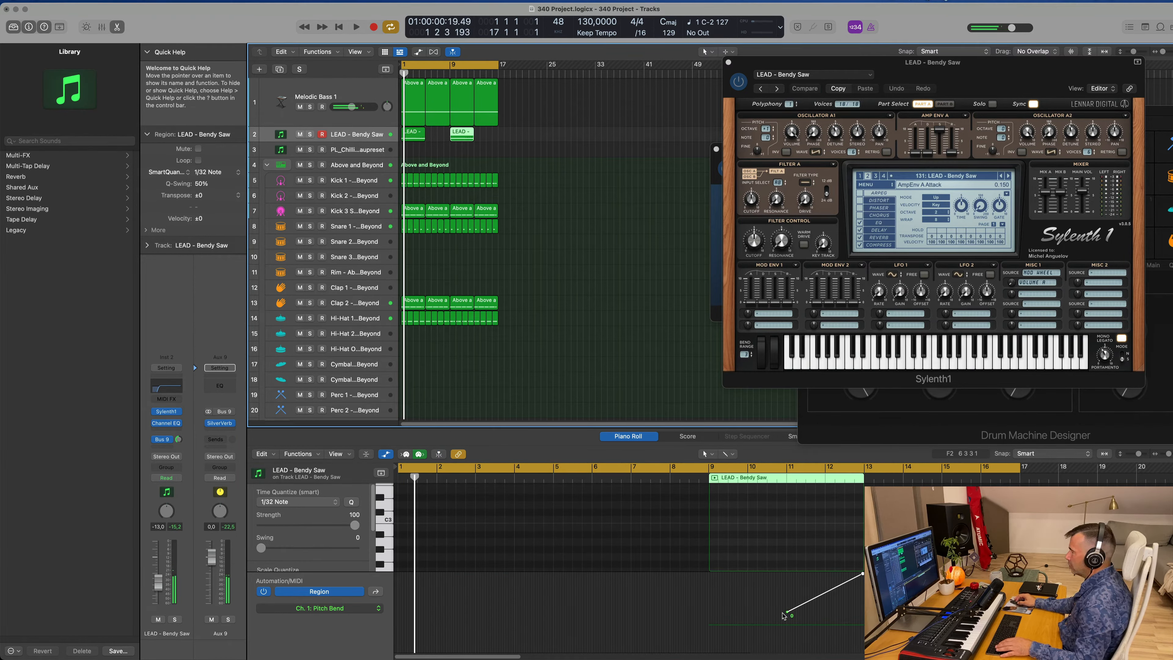
pyautogui.click(778, 617)
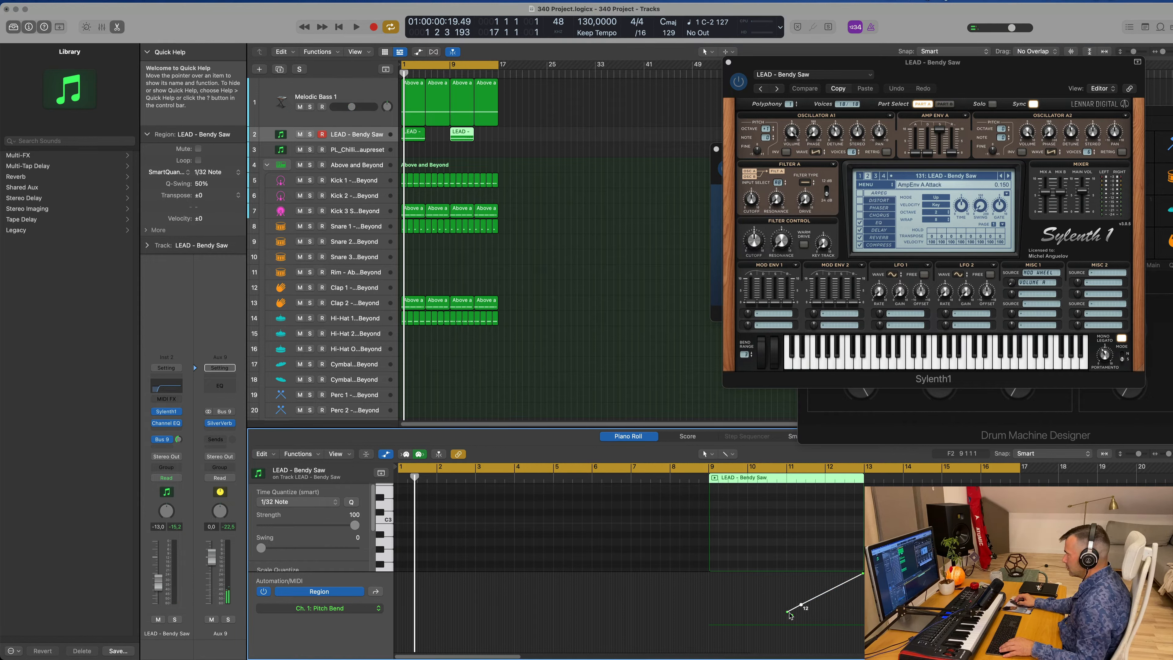
pyautogui.moveTo(801, 607); pyautogui.dragTo(710, 611)
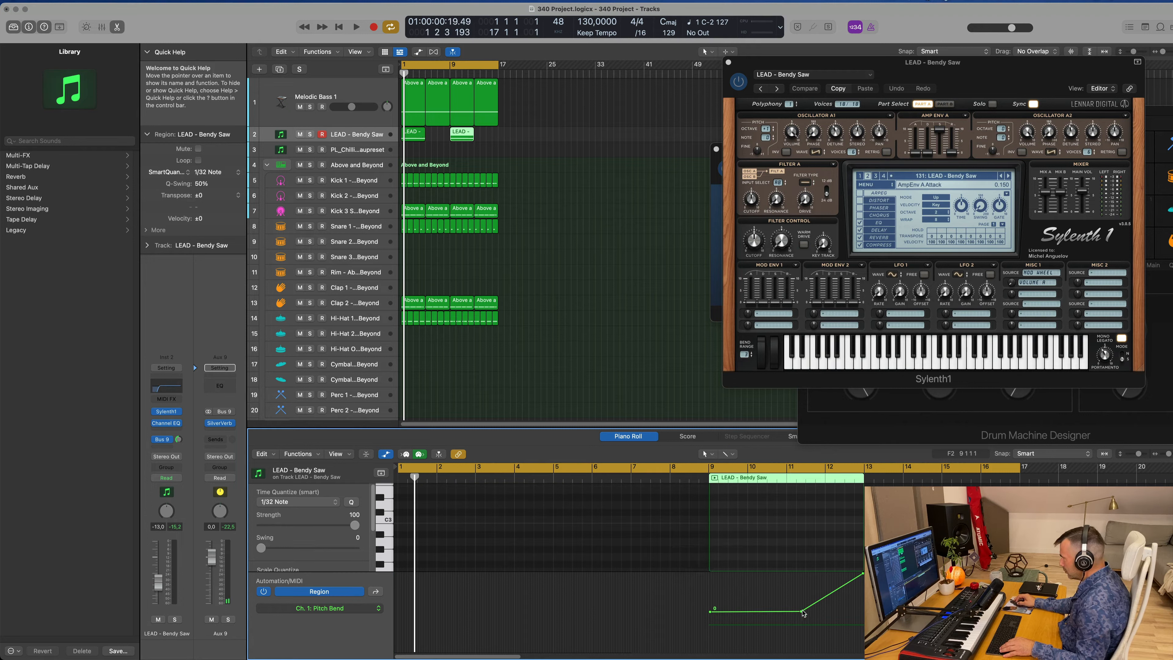
pyautogui.moveTo(801, 611); pyautogui.dragTo(787, 612)
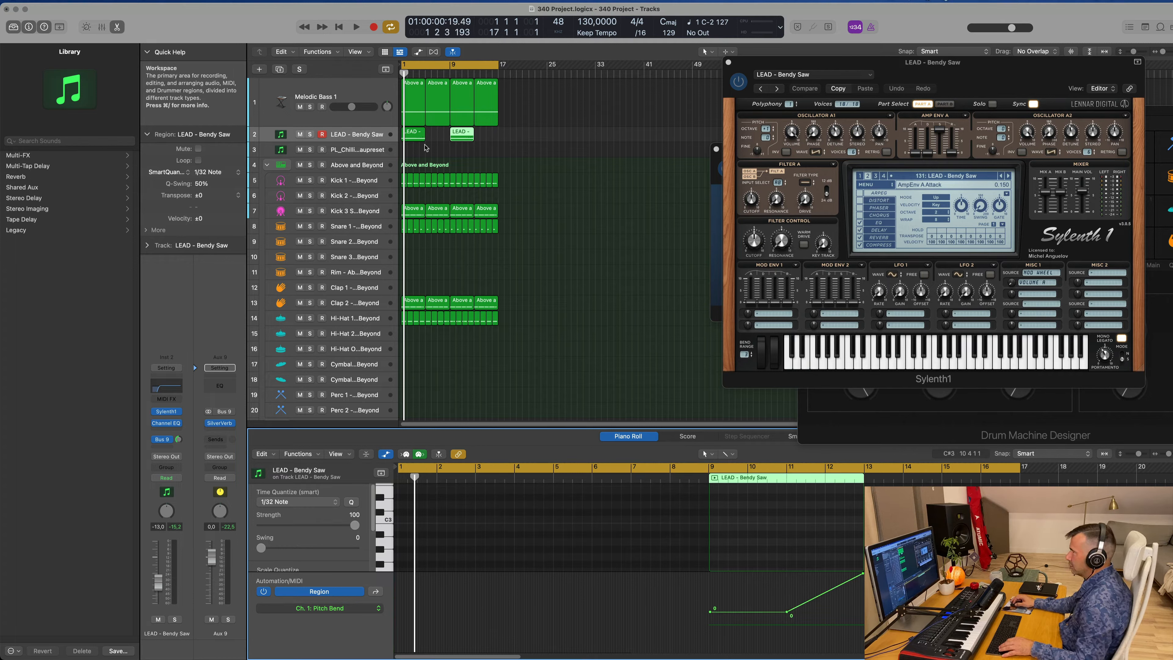
# Step: Delete the Bendy Saw region at bar 1 and put a copy of the bar 9 region in its place
pyautogui.click(417, 136)
pyautogui.press('Delete')
pyautogui.click(458, 137)
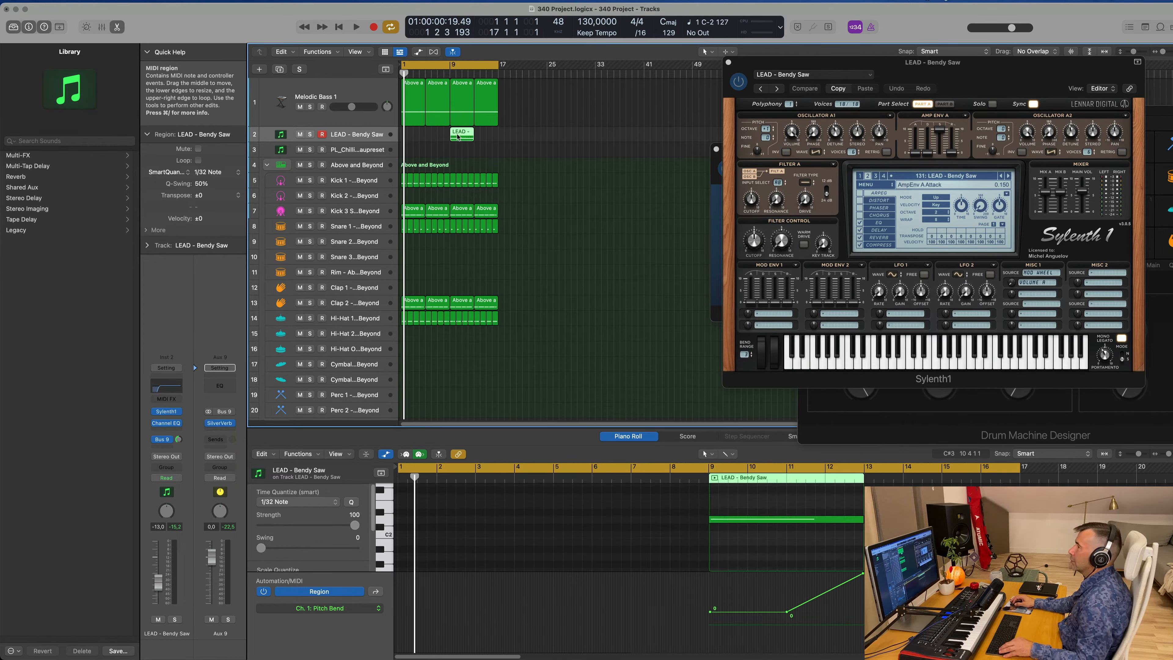
pyautogui.moveTo(457, 137); pyautogui.dragTo(412, 137)
# Step: Raise the lead's Bus 9 send to -6.3 dB during playback and restart the song from the beginning
pyautogui.press('space')
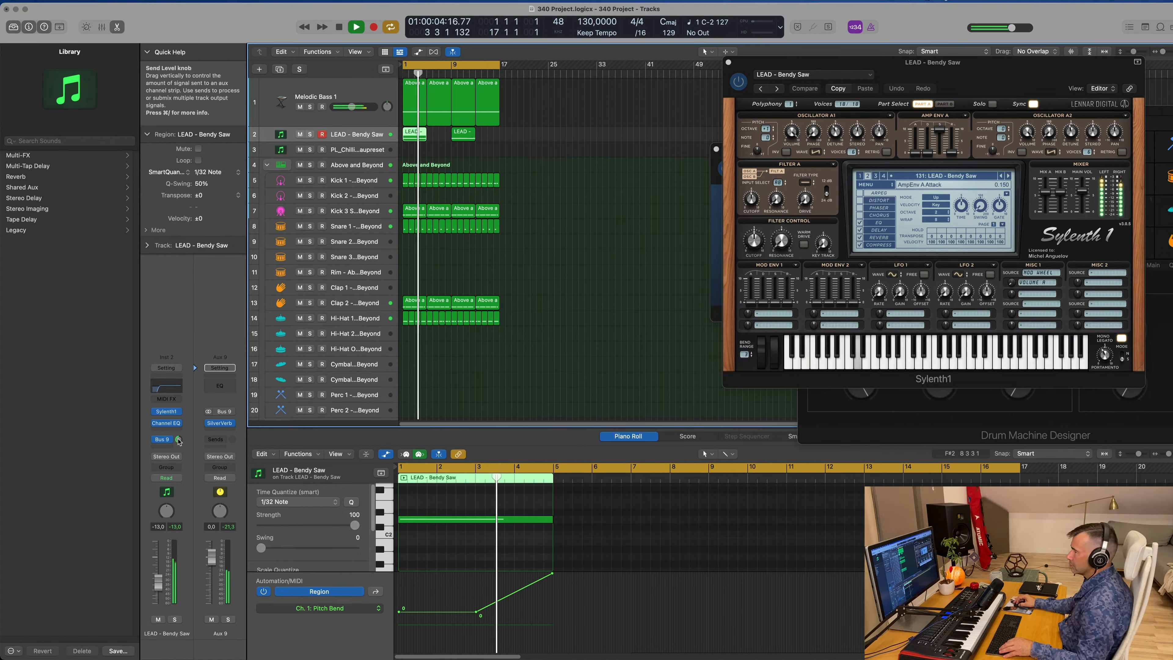
pyautogui.moveTo(179, 440); pyautogui.dragTo(178, 416)
pyautogui.press('space')
pyautogui.press('space')
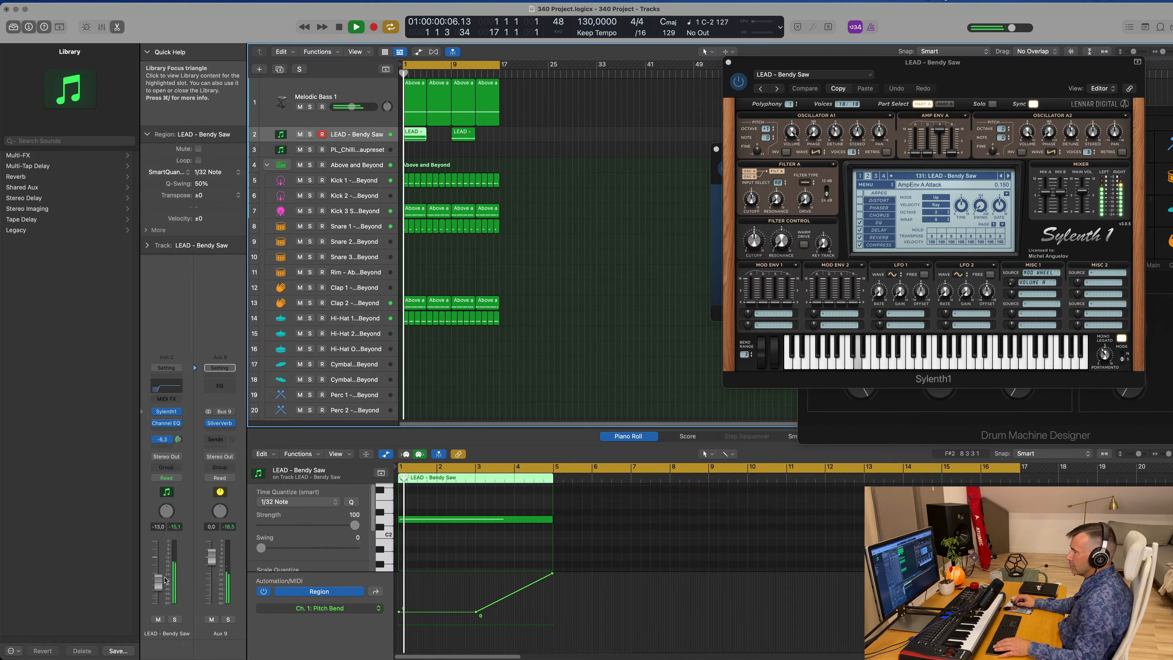
# Step: Lower the Bendy Saw lead's volume to -17.6 dB and copy its bar 1 region to bar 5 on the duplicate lead track
pyautogui.moveTo(165, 579); pyautogui.dragTo(158, 588)
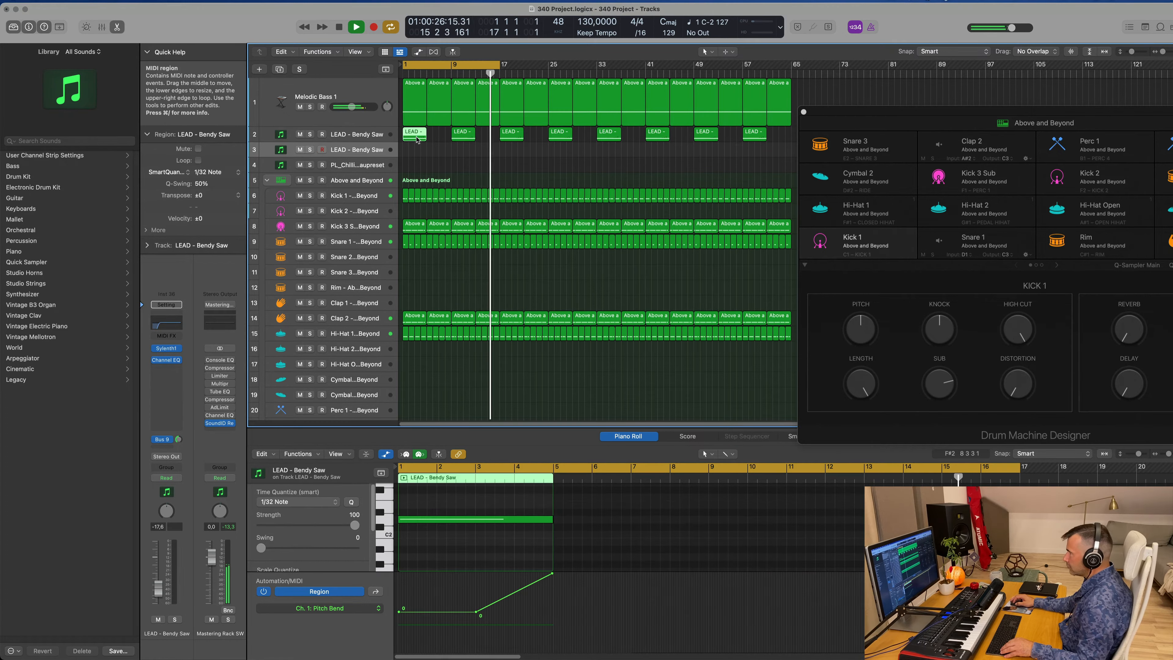
pyautogui.moveTo(418, 135); pyautogui.dragTo(442, 151)
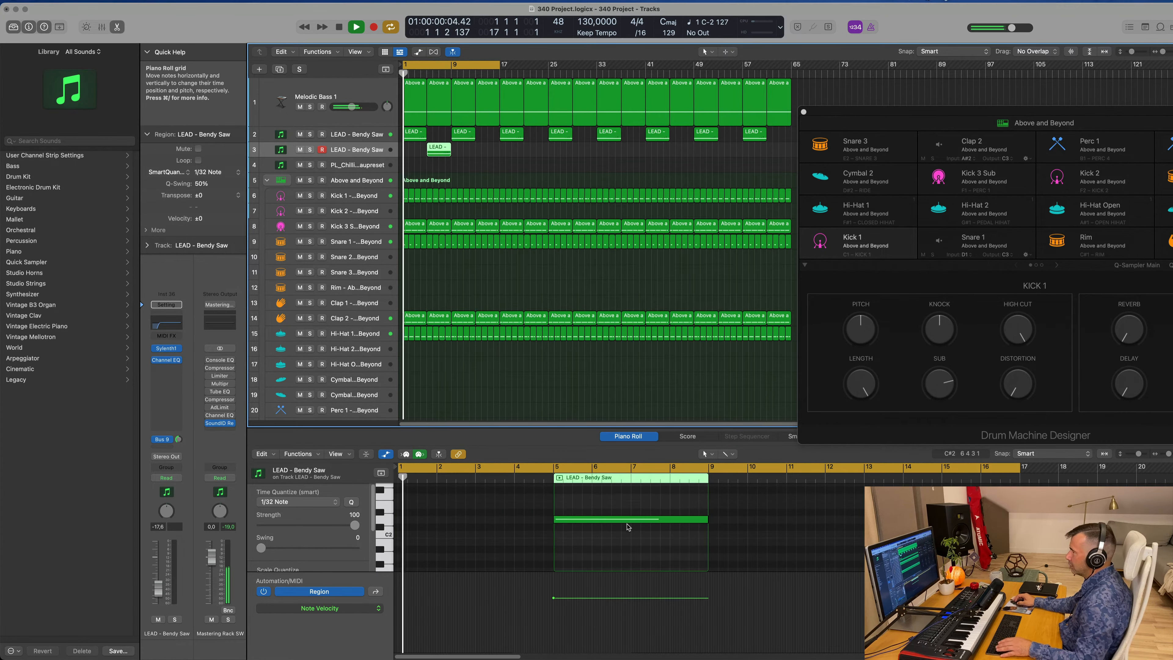
# Step: Flatten the bar 5 region's Ch. 1 pitch bend at 0 and stack its held note into a three-note chord
pyautogui.click(319, 609)
pyautogui.click(320, 620)
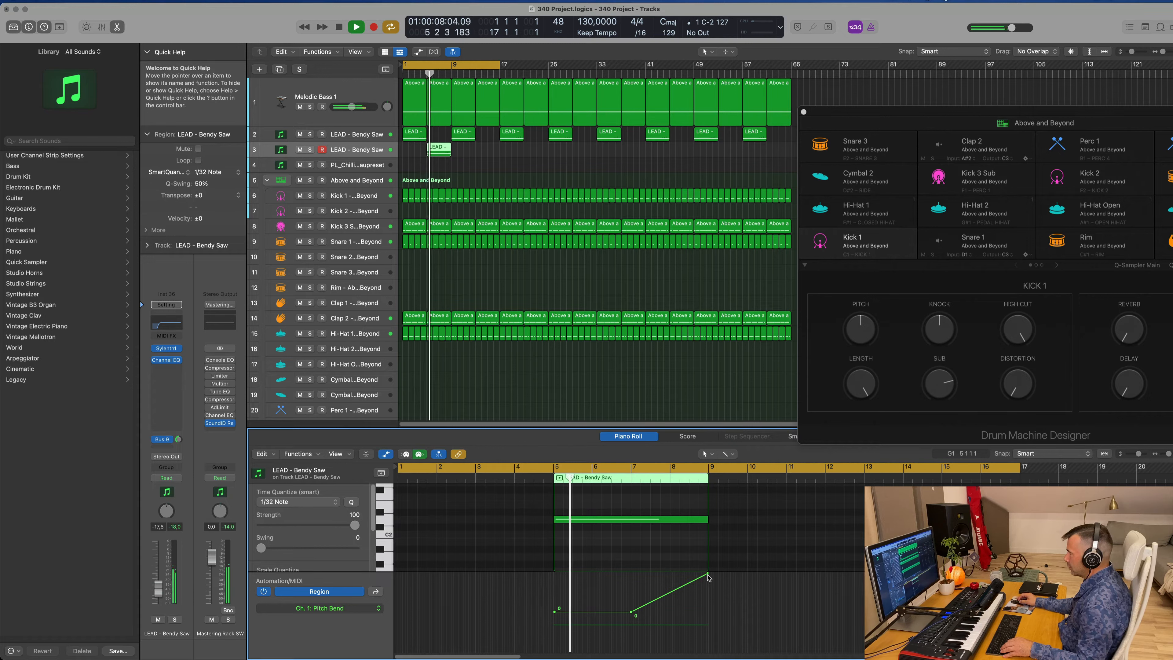
pyautogui.moveTo(707, 574); pyautogui.dragTo(707, 612)
pyautogui.press('Return')
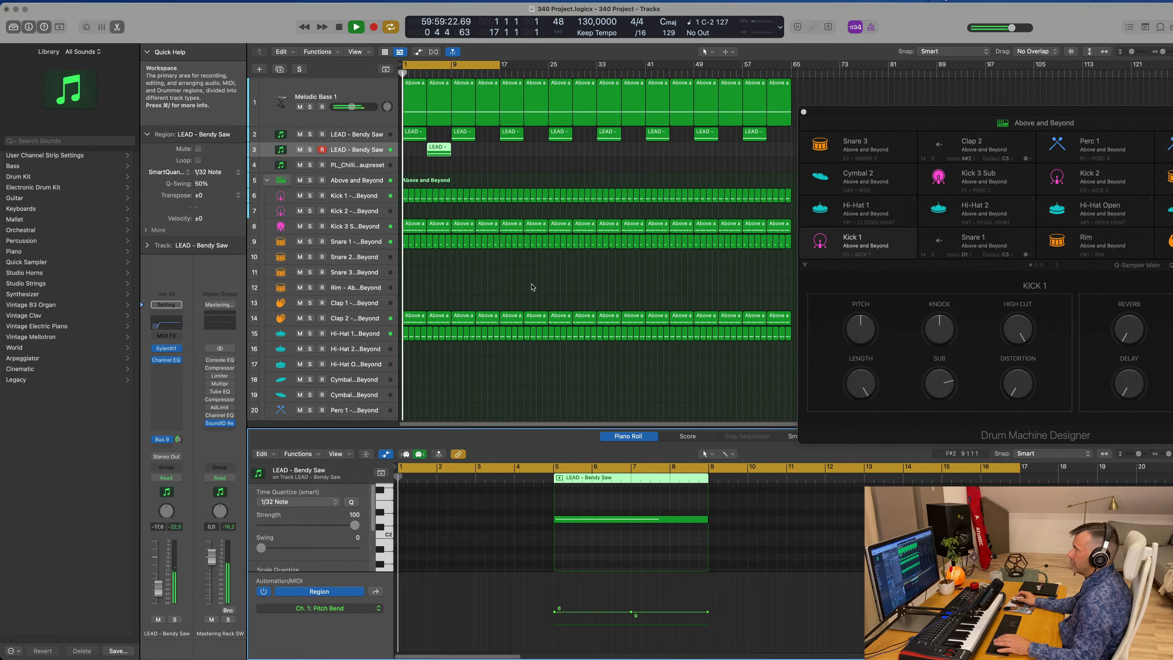
pyautogui.scroll(3, 591, 531)
pyautogui.moveTo(591, 546); pyautogui.dragTo(589, 510)
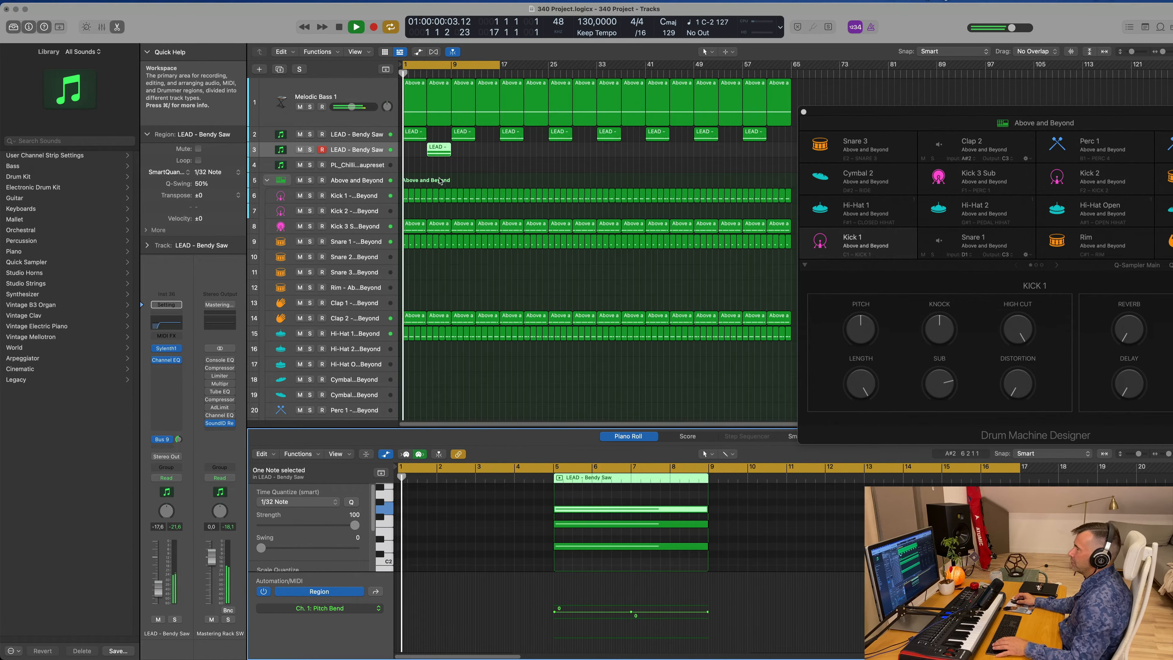
# Step: Load the LEAD - Brazil 1 preset in the duplicate track's Sylenth1 and copy the bar 5 region to bar 13
pyautogui.click(167, 349)
pyautogui.click(652, 237)
pyautogui.click(653, 237)
pyautogui.moveTo(577, 123); pyautogui.dragTo(642, 195)
pyautogui.moveTo(438, 147); pyautogui.dragTo(488, 147)
# Step: Raise the Brazil 1 lead's volume to -11.8 dB and adjust Sylenth1's filter control cutoff to about 1.5
pyautogui.moveTo(158, 589); pyautogui.dragTo(158, 582)
pyautogui.moveTo(464, 374); pyautogui.dragTo(464, 379)
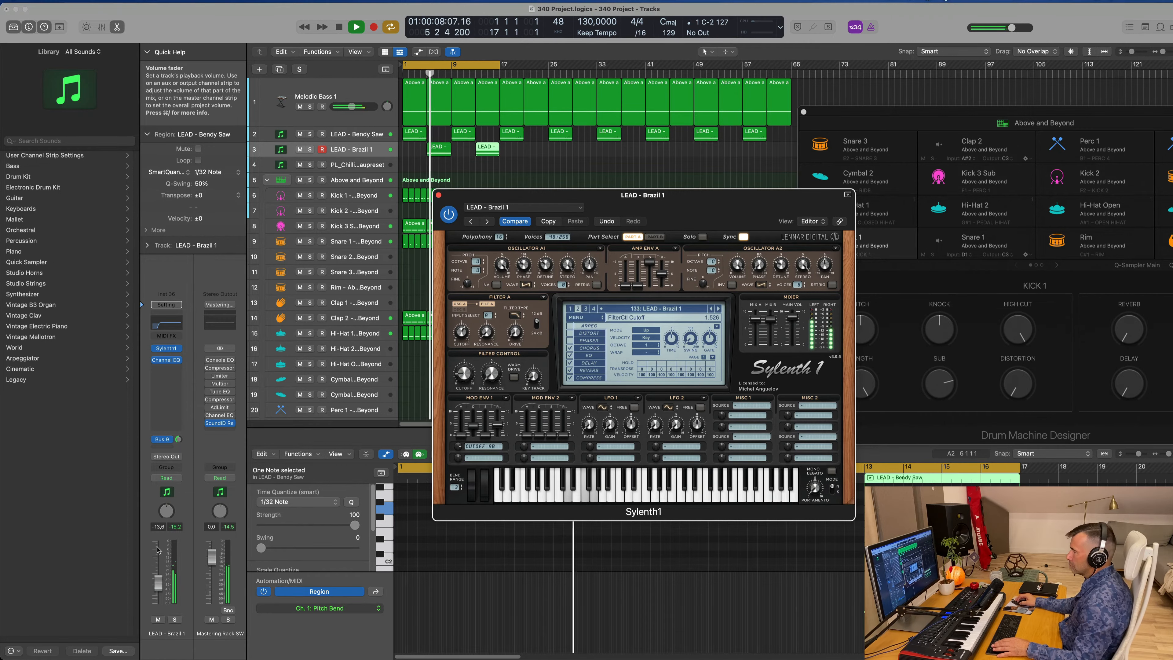
pyautogui.moveTo(159, 582); pyautogui.dragTo(159, 581)
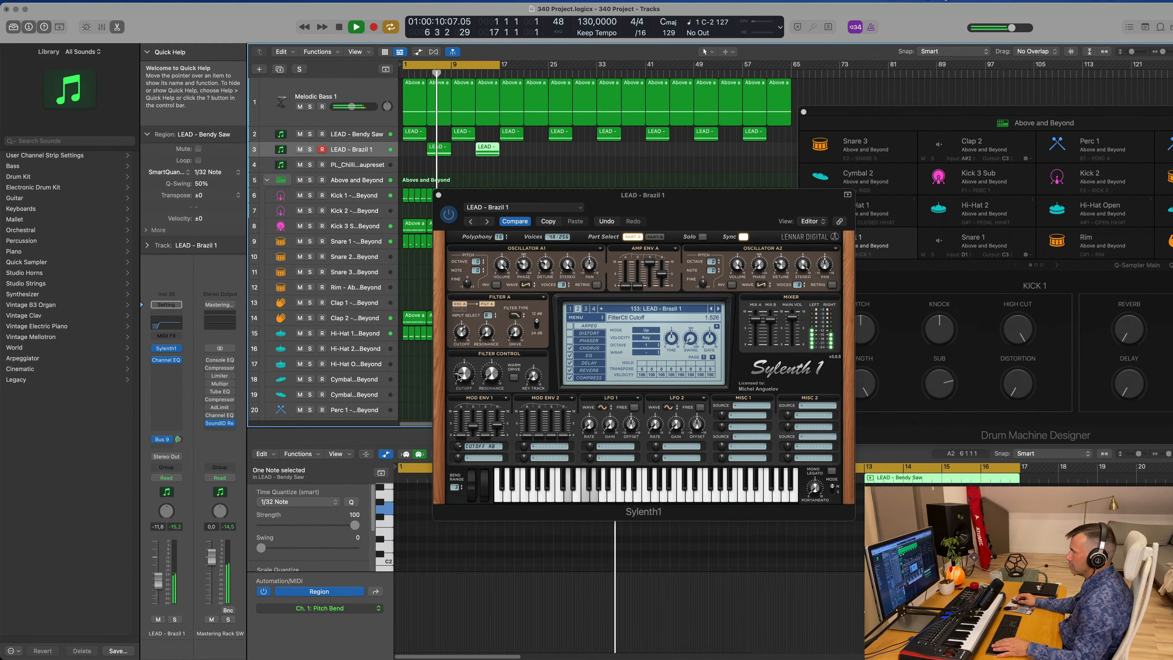
pyautogui.moveTo(458, 375); pyautogui.dragTo(458, 376)
pyautogui.press('super+a')
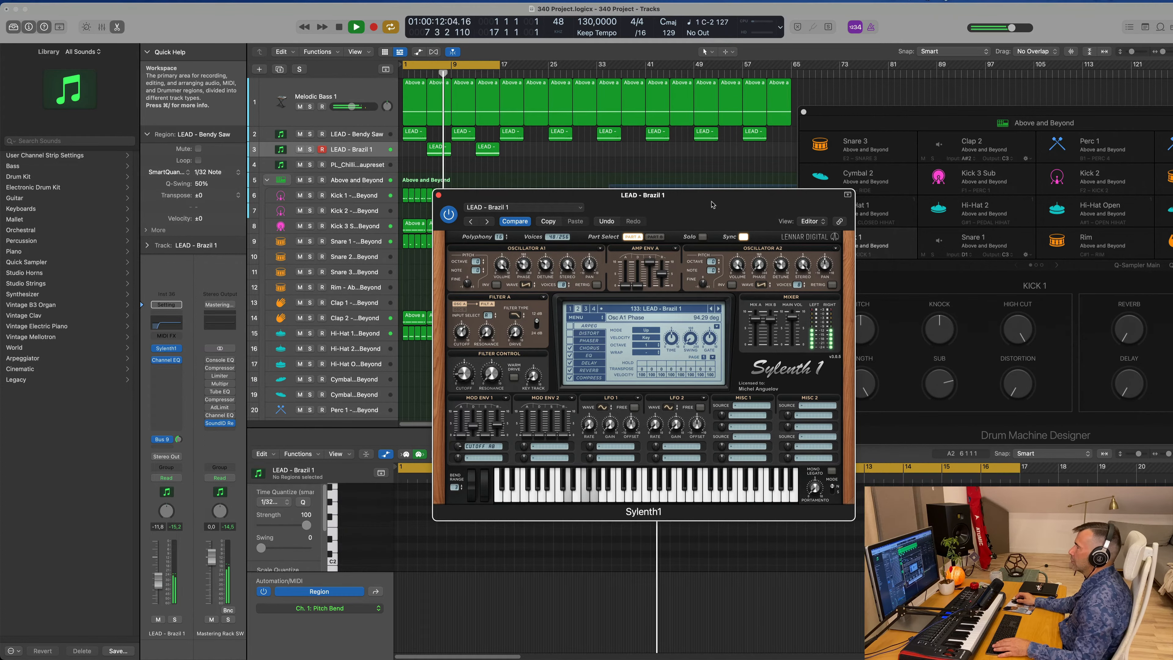
pyautogui.click(438, 195)
# Step: Shorten the held chord in the bar 5 region and duplicate it into four chord hits, two from bar 5 and two from bar 7
pyautogui.click(439, 147)
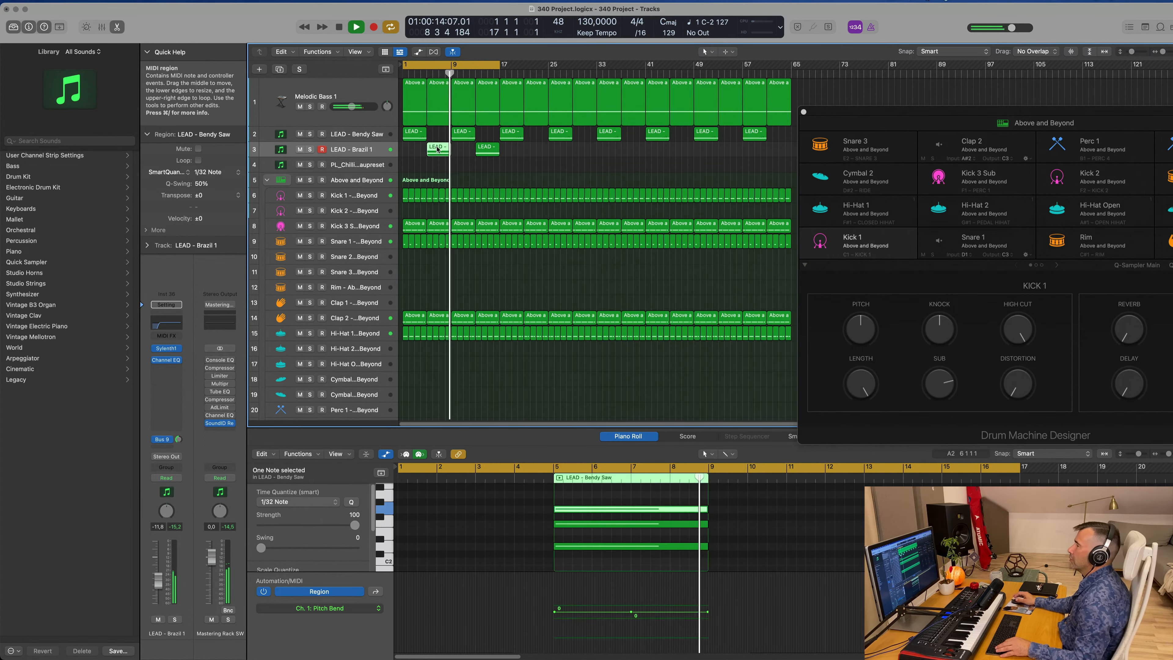
pyautogui.moveTo(683, 497); pyautogui.dragTo(667, 572)
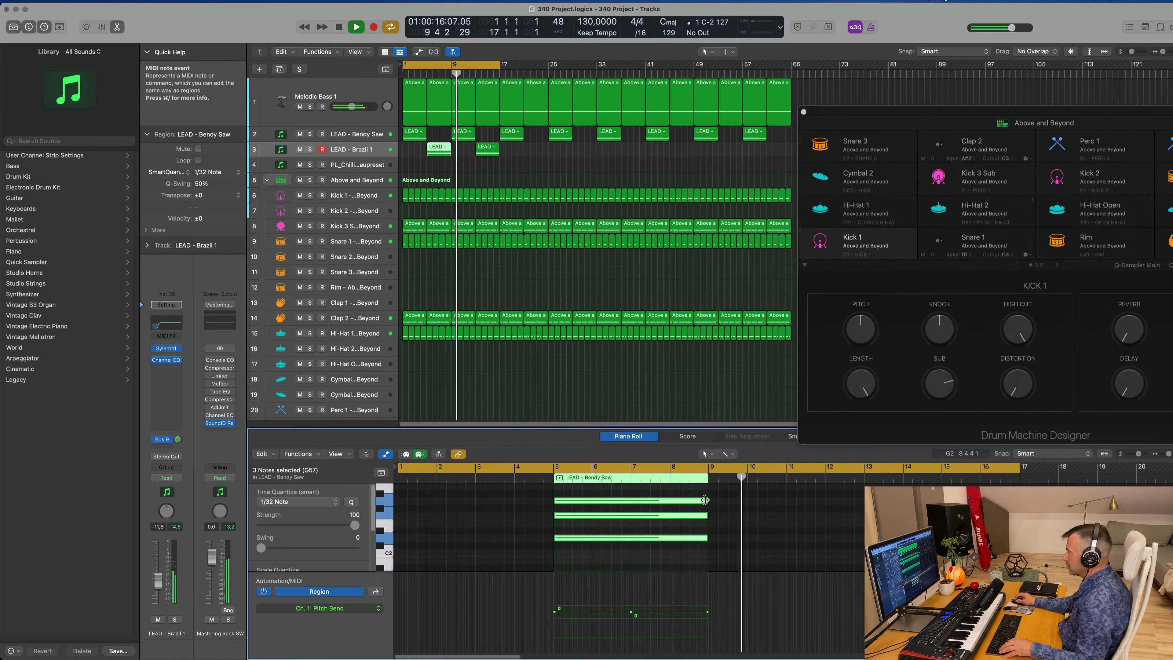
pyautogui.moveTo(706, 501); pyautogui.dragTo(648, 481)
# Step: Review the bar 5 chord rhythm against the bass and drums during playback
pyautogui.scroll(3, 526, 176)
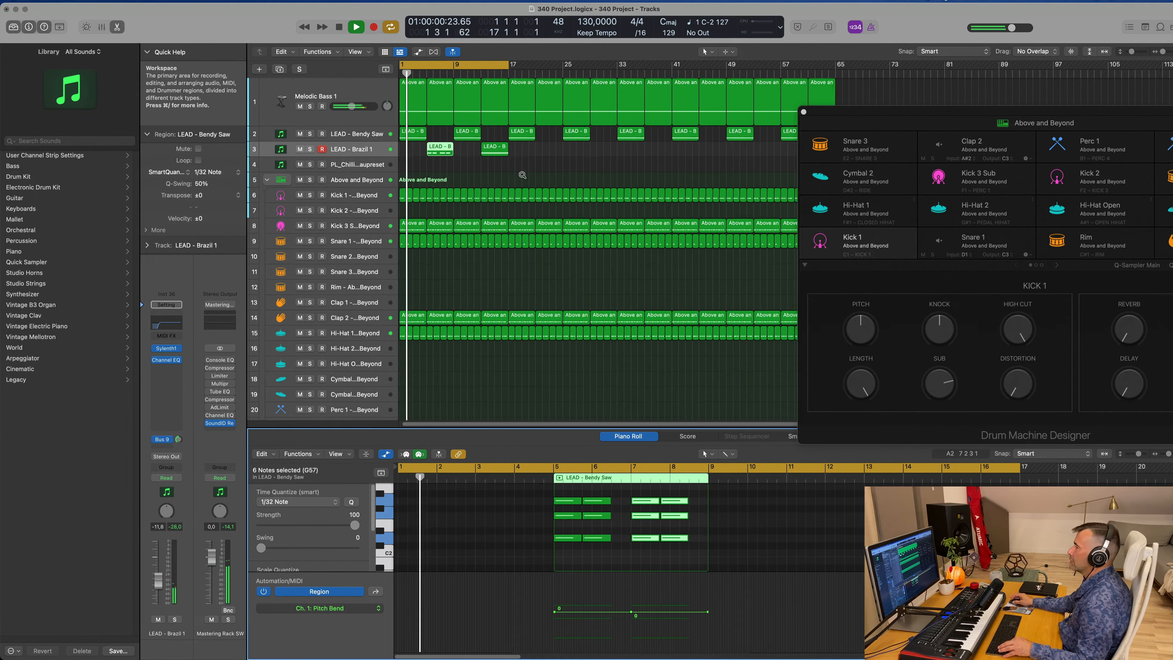
pyautogui.scroll(3, 542, 179)
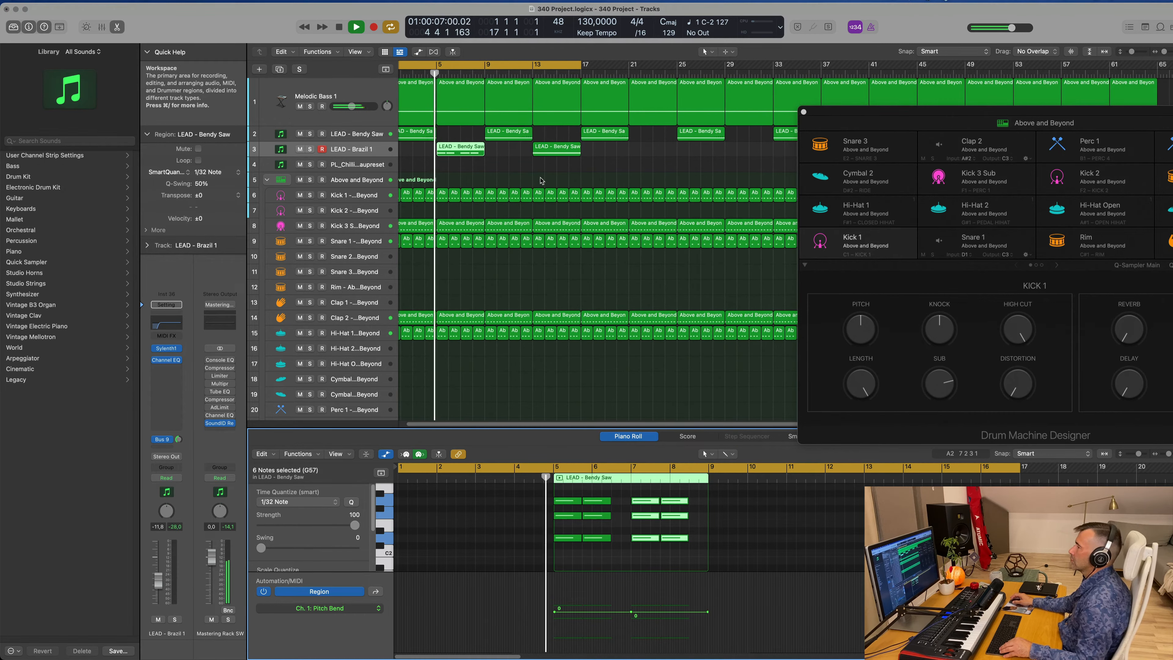
pyautogui.scroll(-3, 542, 180)
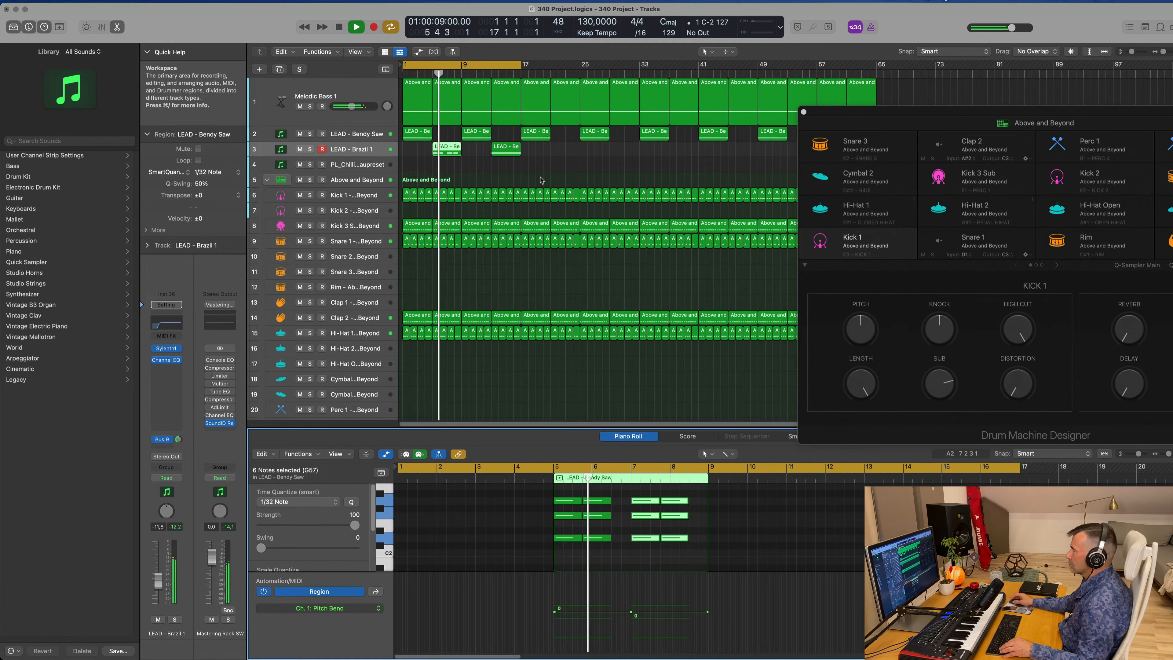
pyautogui.hscroll(1, 542, 180)
pyautogui.scroll(2, 554, 179)
pyautogui.scroll(-4, 570, 179)
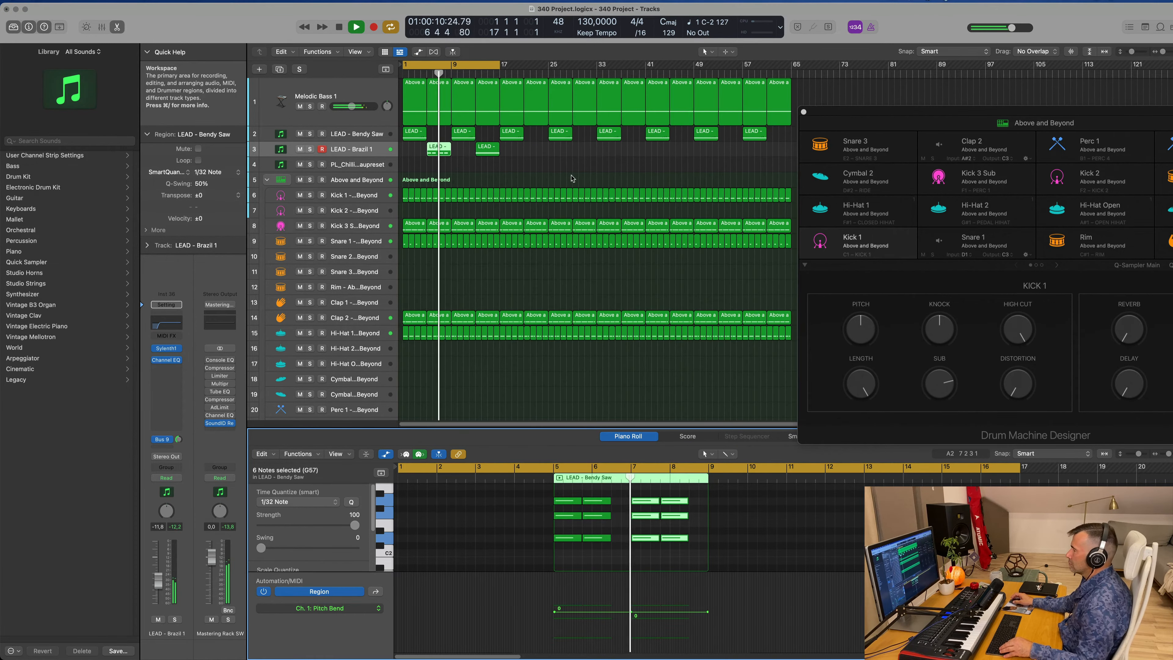
pyautogui.scroll(2, 560, 179)
pyautogui.scroll(2, 568, 180)
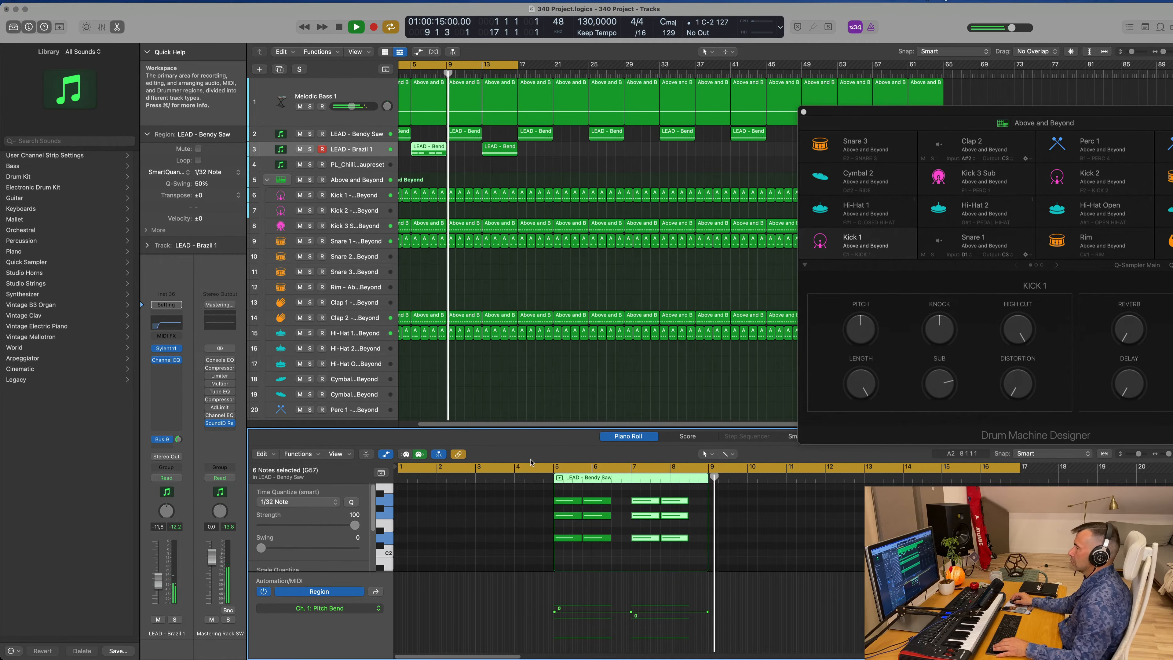
# Step: Try all twelve chord notes of the bar 5 region an octave lower, restarting the song from the beginning
pyautogui.click(536, 533)
pyautogui.press('super+a')
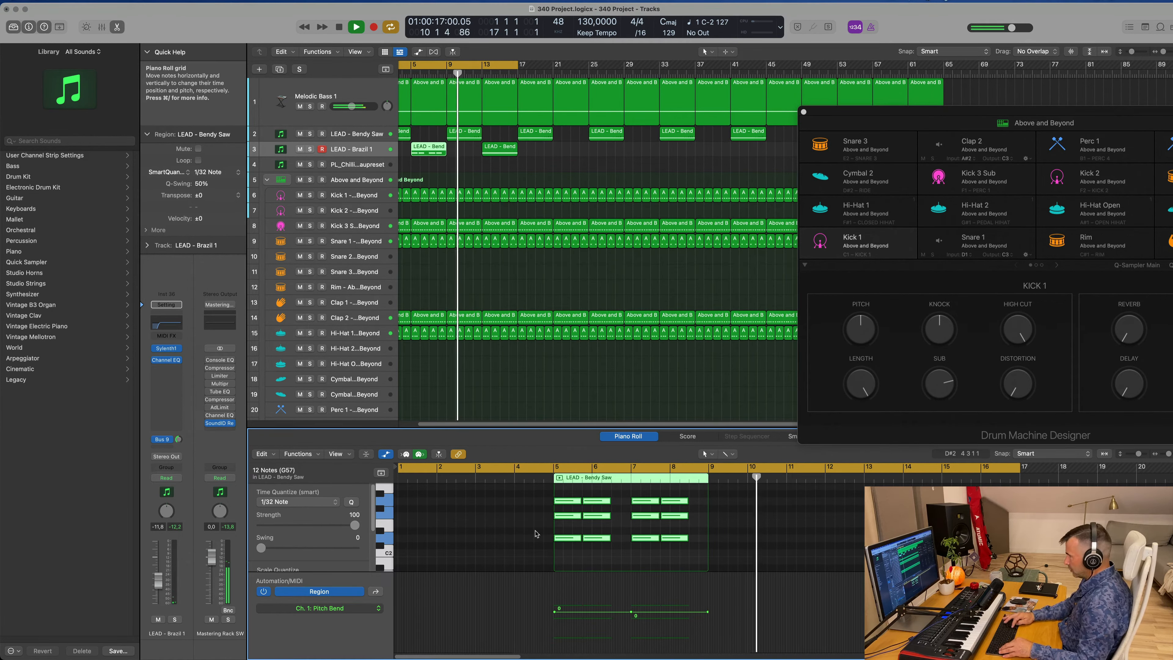
pyautogui.press('Delete')
pyautogui.press('Return')
# Step: Delete the region at bar 13 on the LEAD - Brazil 1 track
pyautogui.scroll(-3, 464, 175)
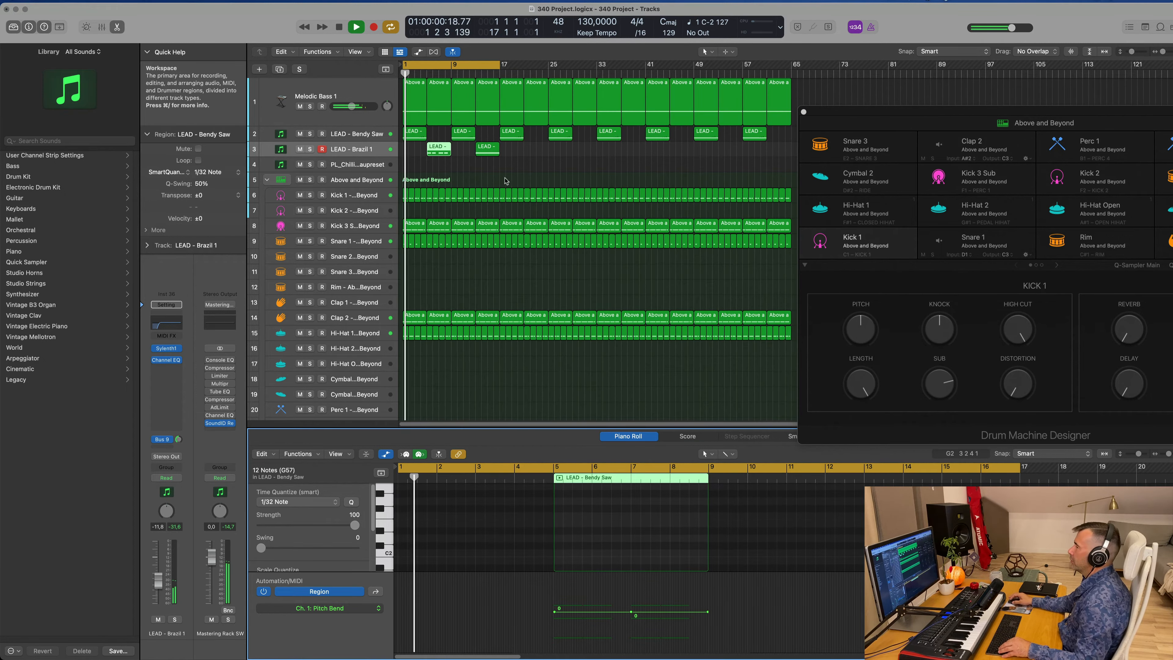
pyautogui.hscroll(1, 485, 179)
pyautogui.press('Delete')
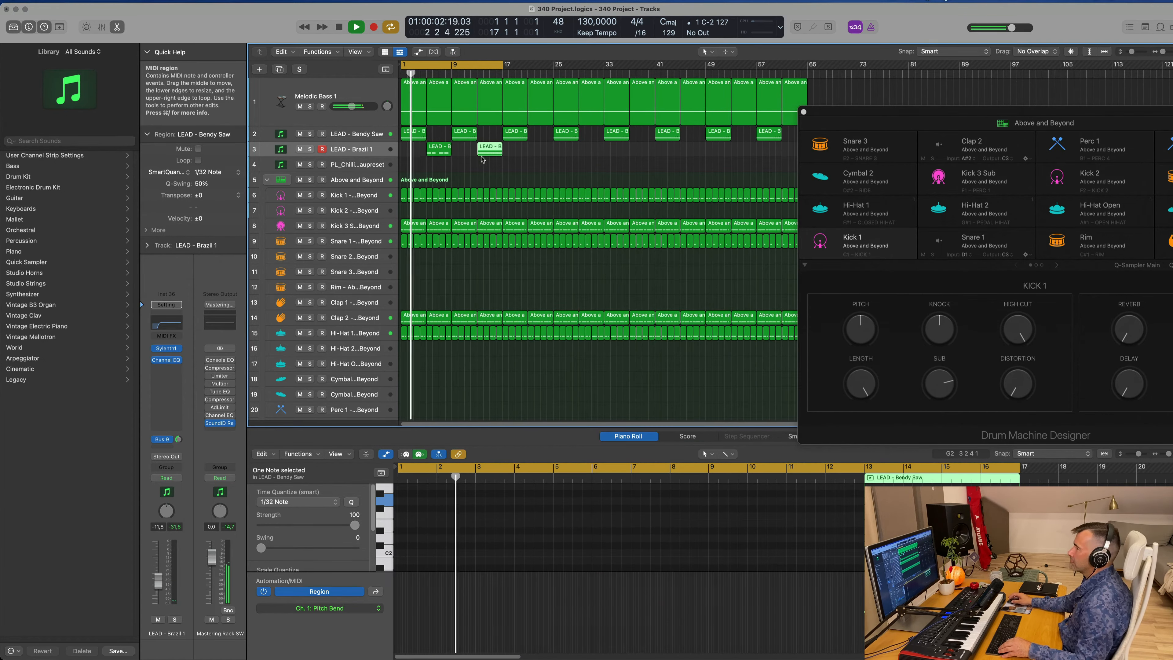
# Step: Transpose all the bar 5 region's chord notes up into the octave above C3 and replay the song from the start
pyautogui.click(440, 149)
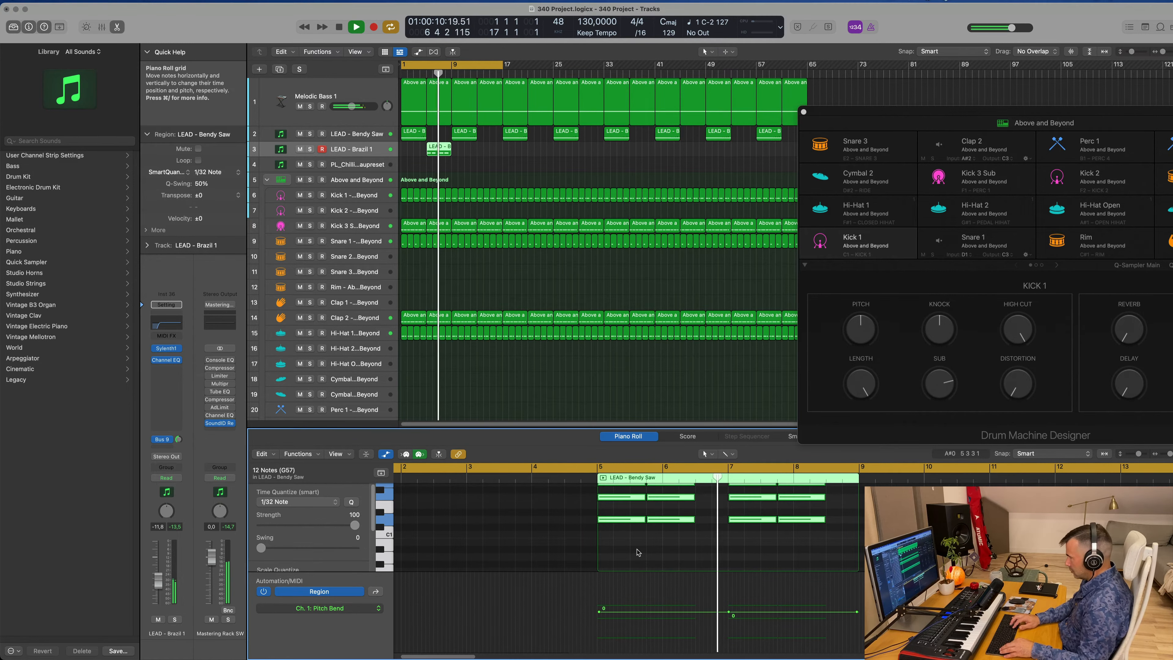
pyautogui.hscroll(1, 489, 170)
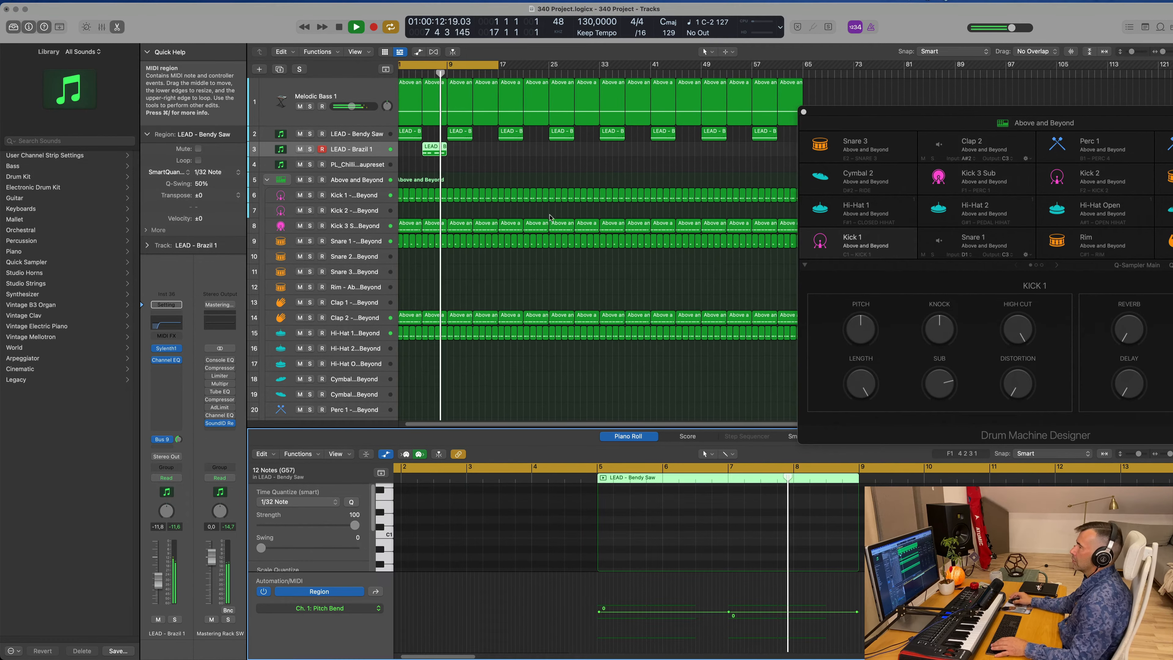
pyautogui.press('Return')
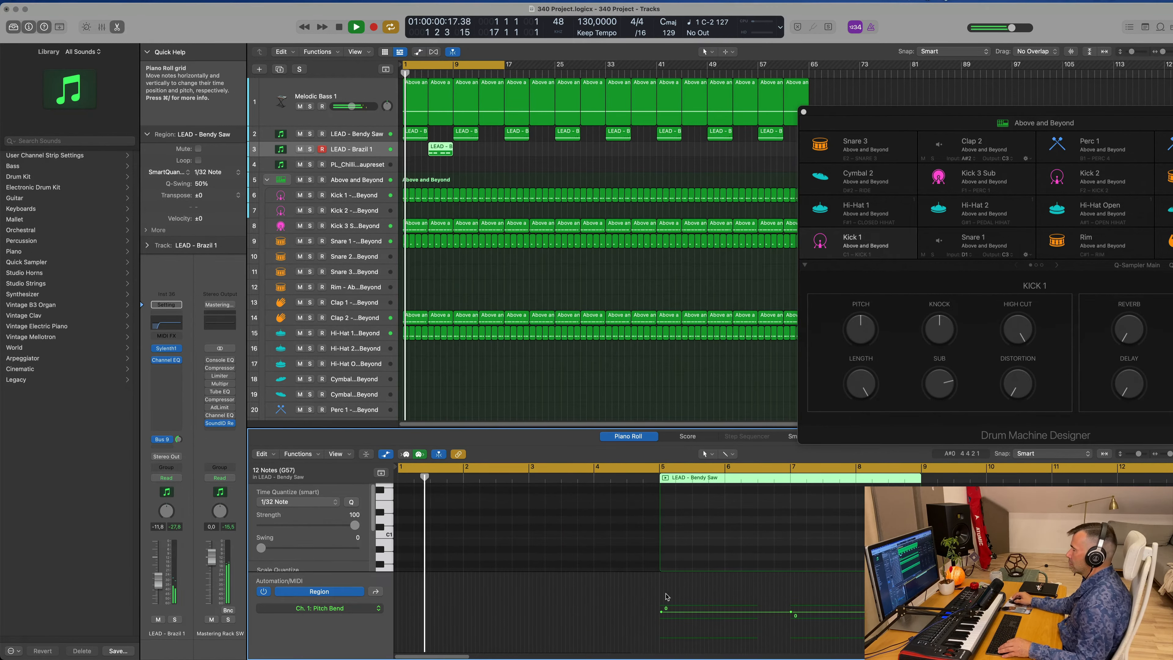
pyautogui.click(466, 157)
pyautogui.click(441, 151)
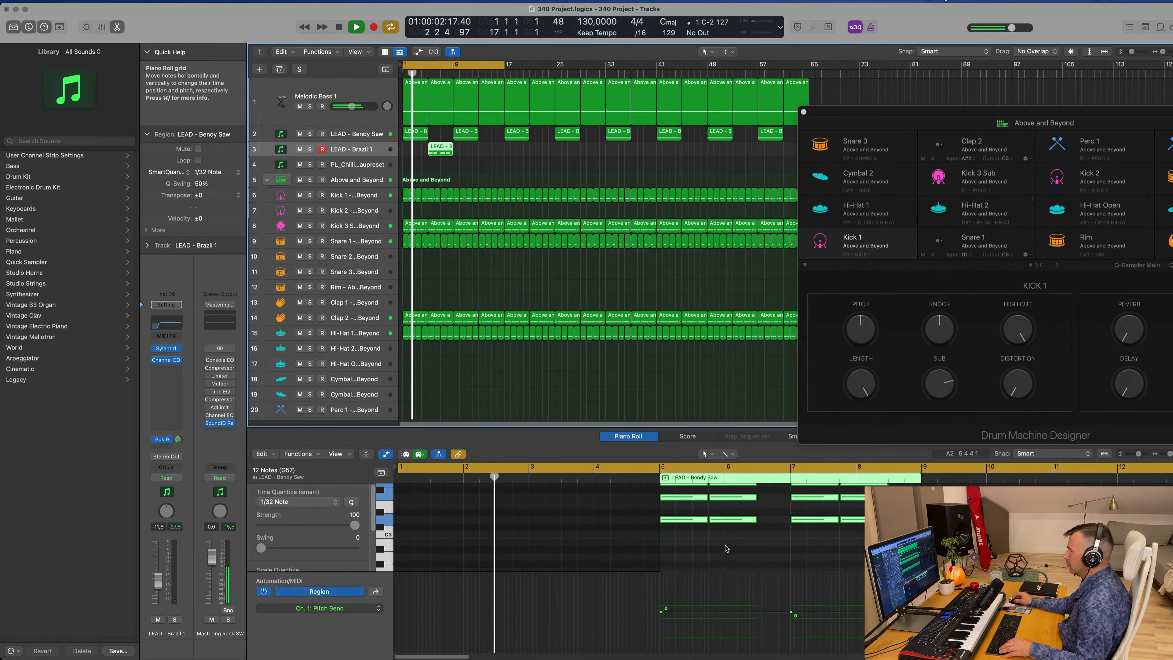
pyautogui.hscroll(1, 653, 506)
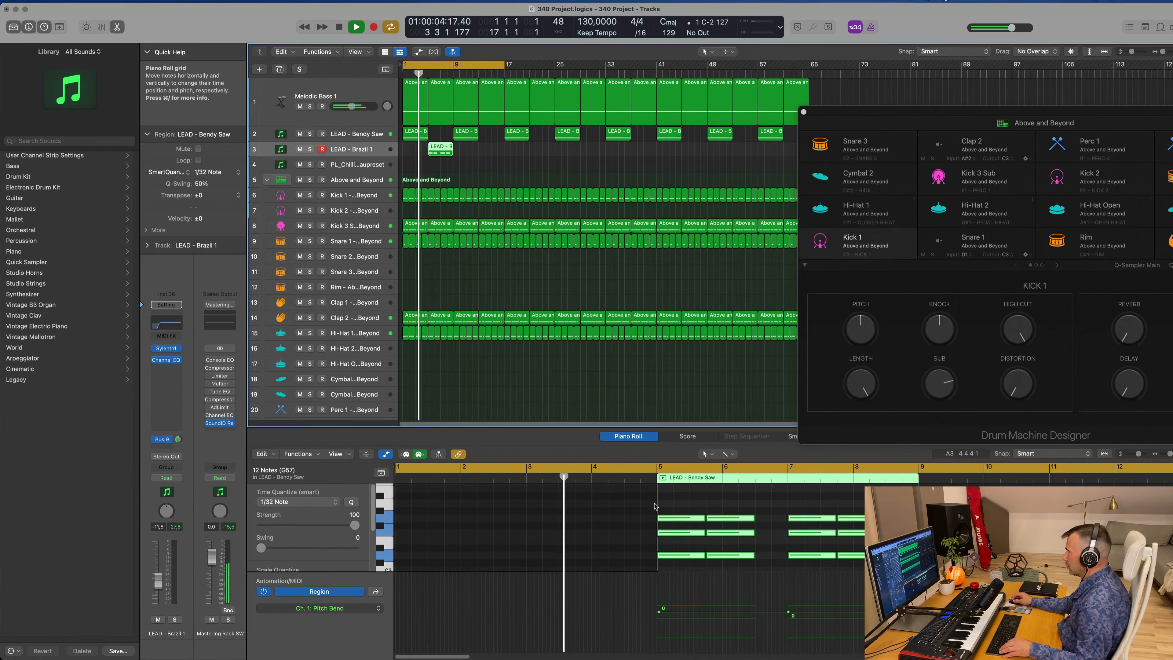
# Step: Raise the top note of all four chords by two semitones and copy the bar 5 region to bar 13
pyautogui.moveTo(652, 504); pyautogui.dragTo(862, 522)
pyautogui.hotkey('alt', 'Up')
pyautogui.hotkey('alt', 'Up')
pyautogui.moveTo(442, 150); pyautogui.dragTo(493, 150)
pyautogui.press('space')
pyautogui.press('space')
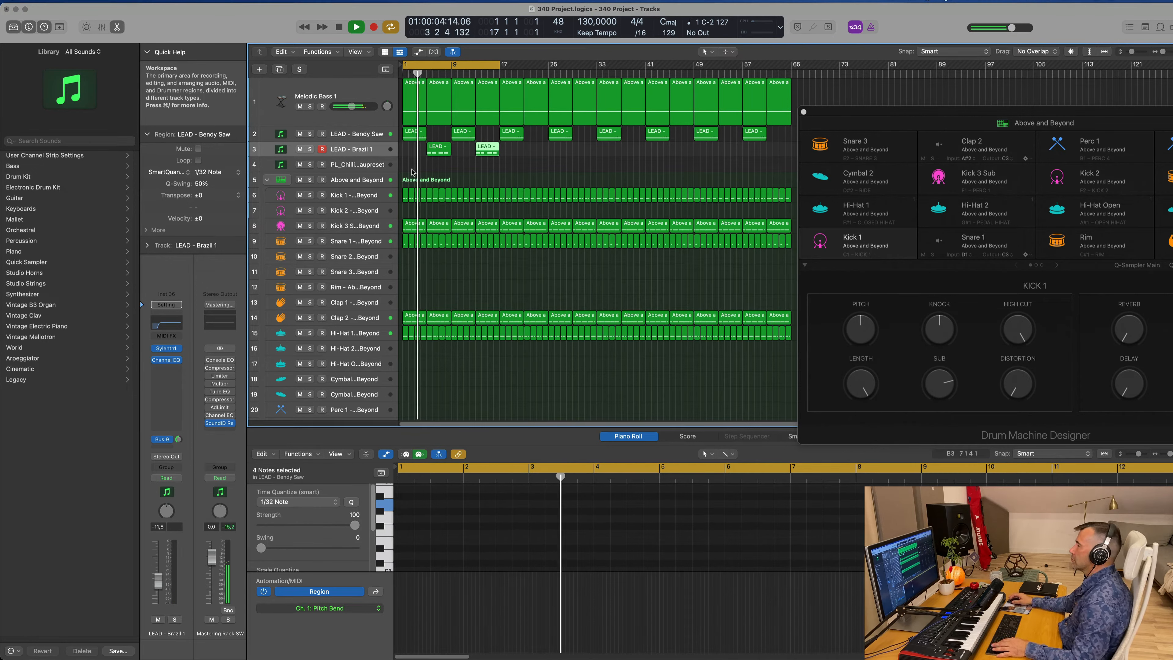
# Step: Check the LEAD - Brazil 1 preset's settings in Sylenth1 during playback
pyautogui.scroll(1, 413, 172)
pyautogui.scroll(3, 429, 170)
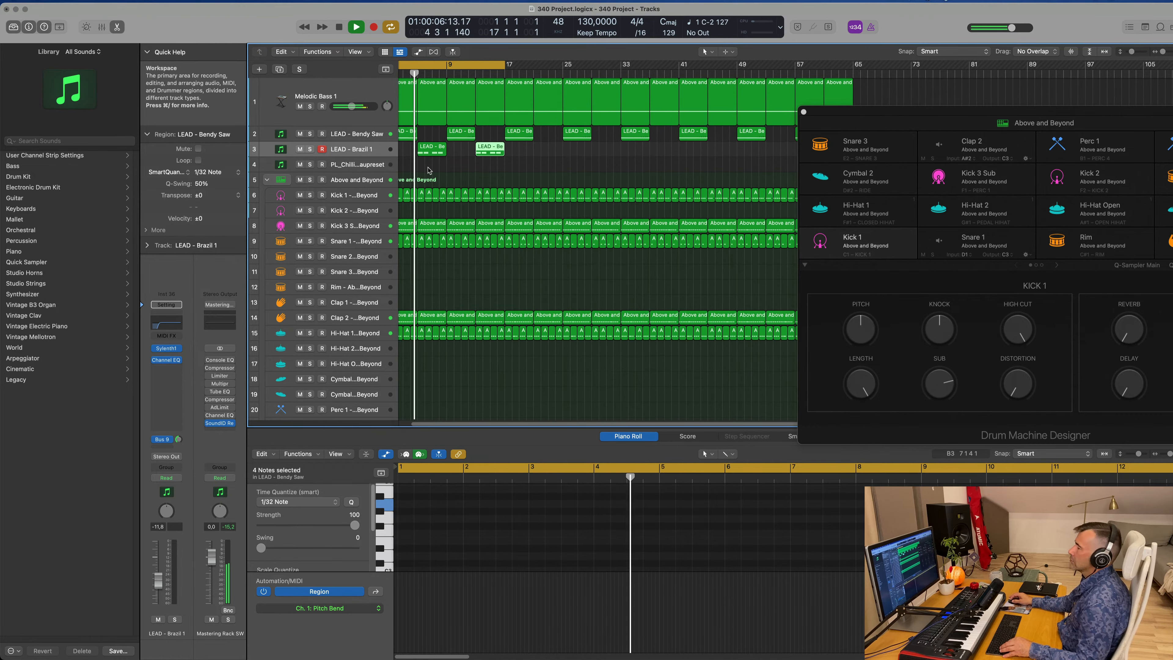
pyautogui.scroll(-1, 432, 171)
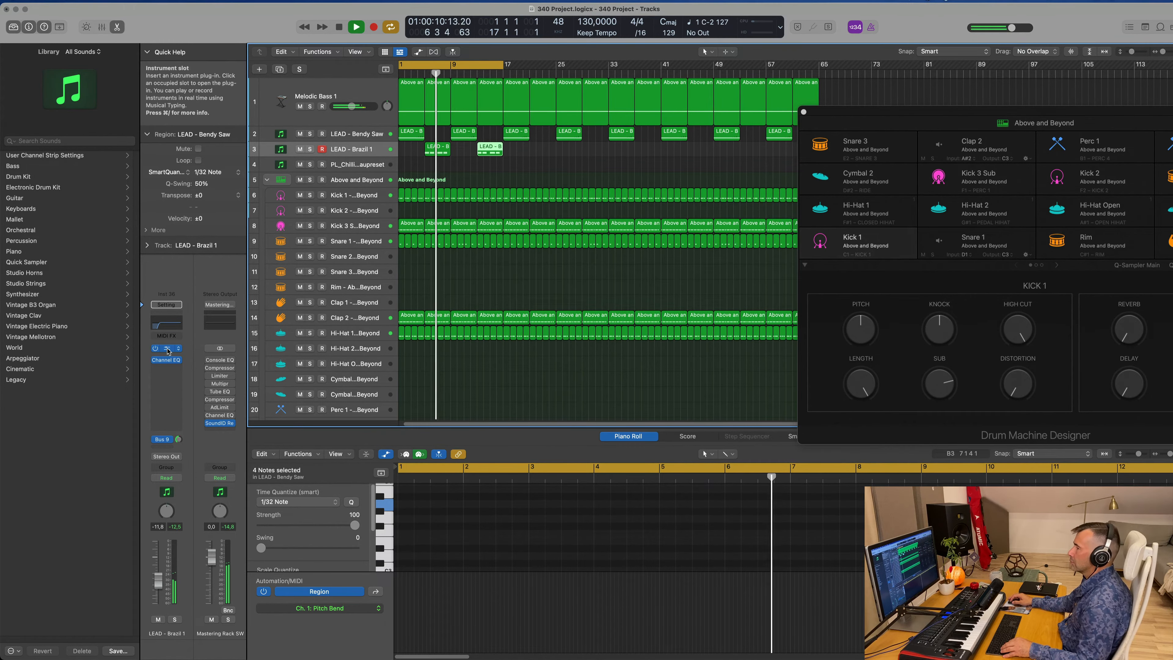
pyautogui.click(168, 350)
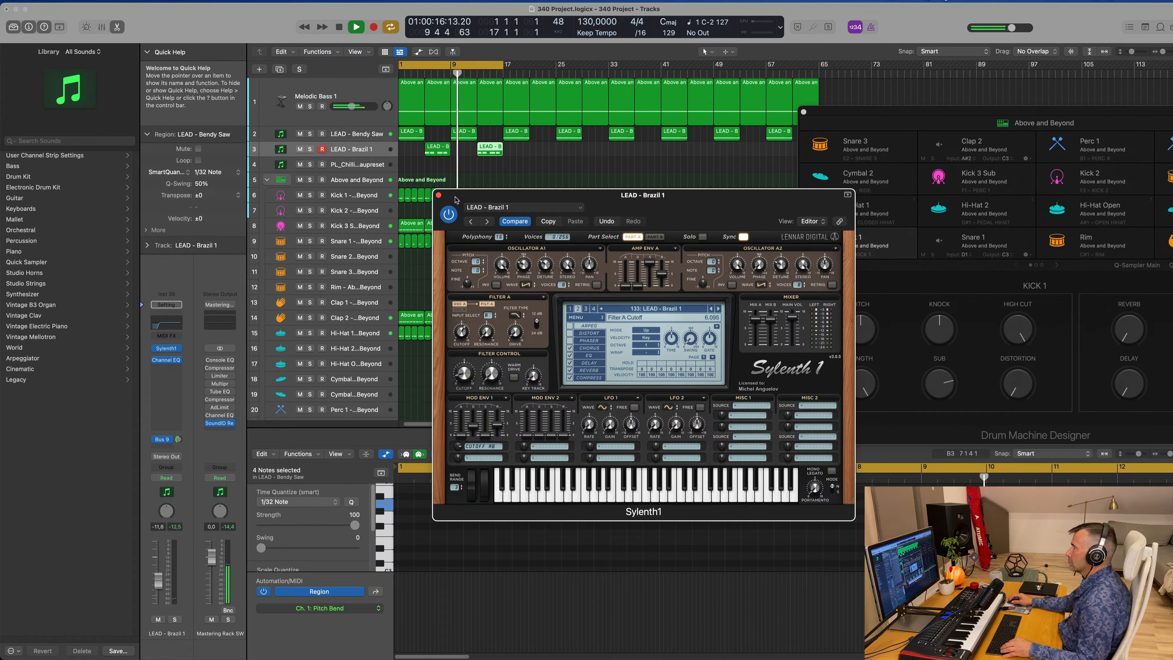
pyautogui.click(438, 195)
# Step: Reshape the bar 9 Bendy Saw region's pitch bend to fall from its maximum to 0 at bar 11 and stay flat to bar 13
pyautogui.click(462, 132)
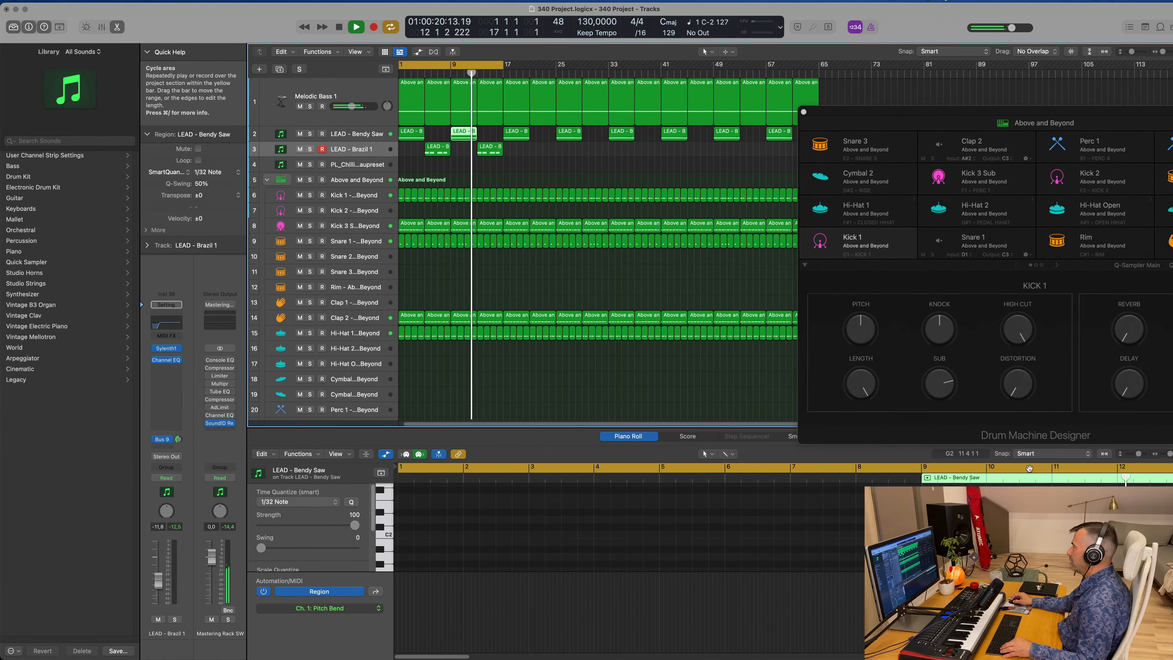
pyautogui.hscroll(-1, 996, 556)
pyautogui.moveTo(715, 613); pyautogui.dragTo(716, 576)
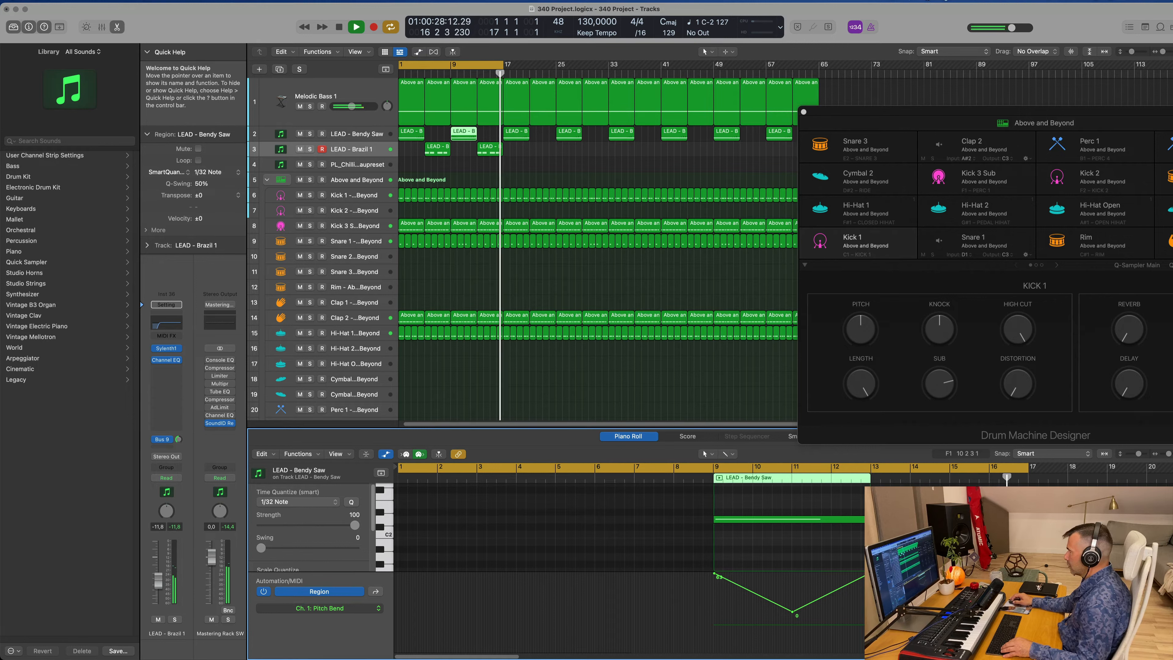
pyautogui.moveTo(870, 573); pyautogui.dragTo(870, 611)
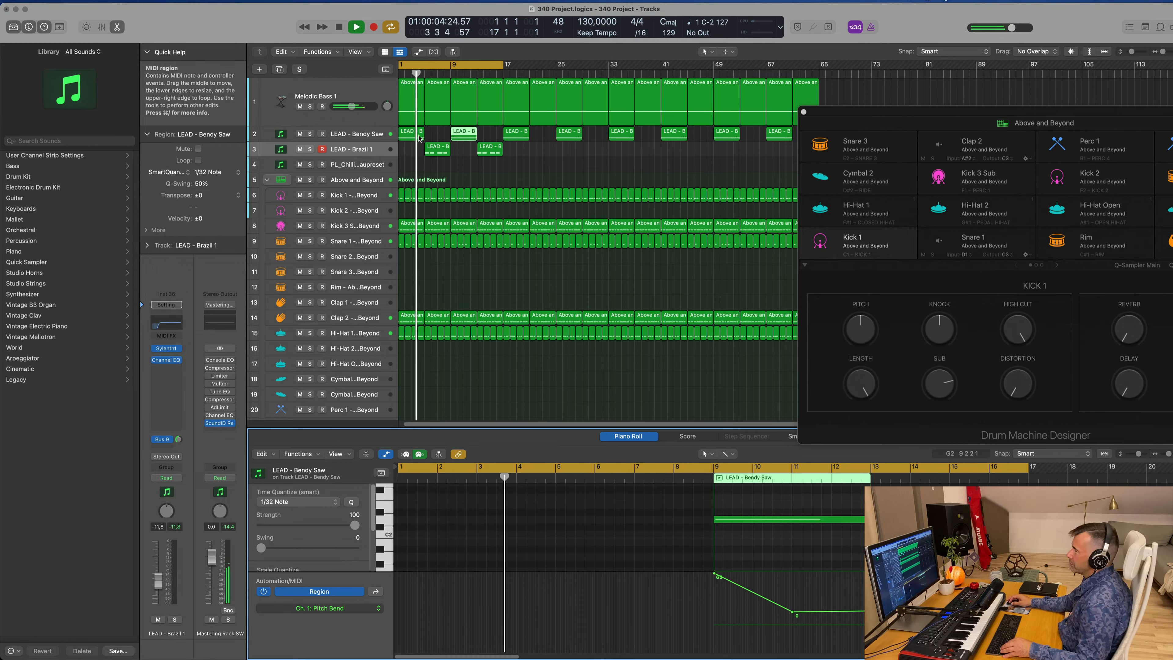
# Step: Replay the arrangement and review how the Bendy Saw and Brazil 1 lead regions alternate up to bar 17
pyautogui.click(365, 151)
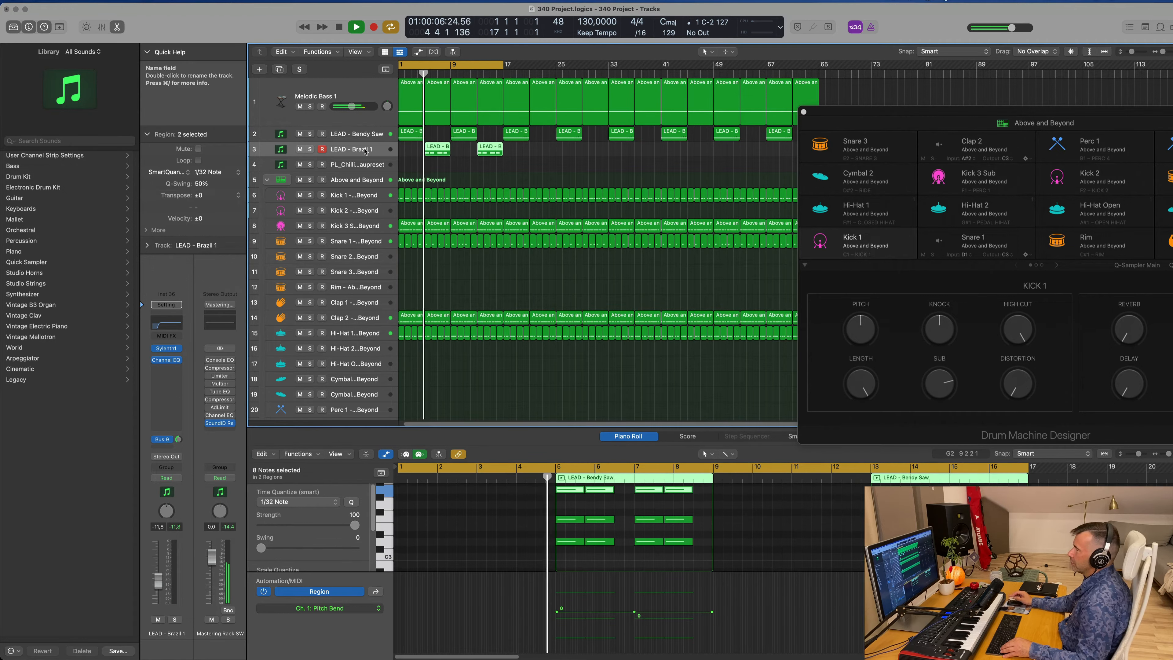
pyautogui.press('space')
pyautogui.press('space')
pyautogui.click(492, 170)
pyautogui.hscroll(-2, 492, 169)
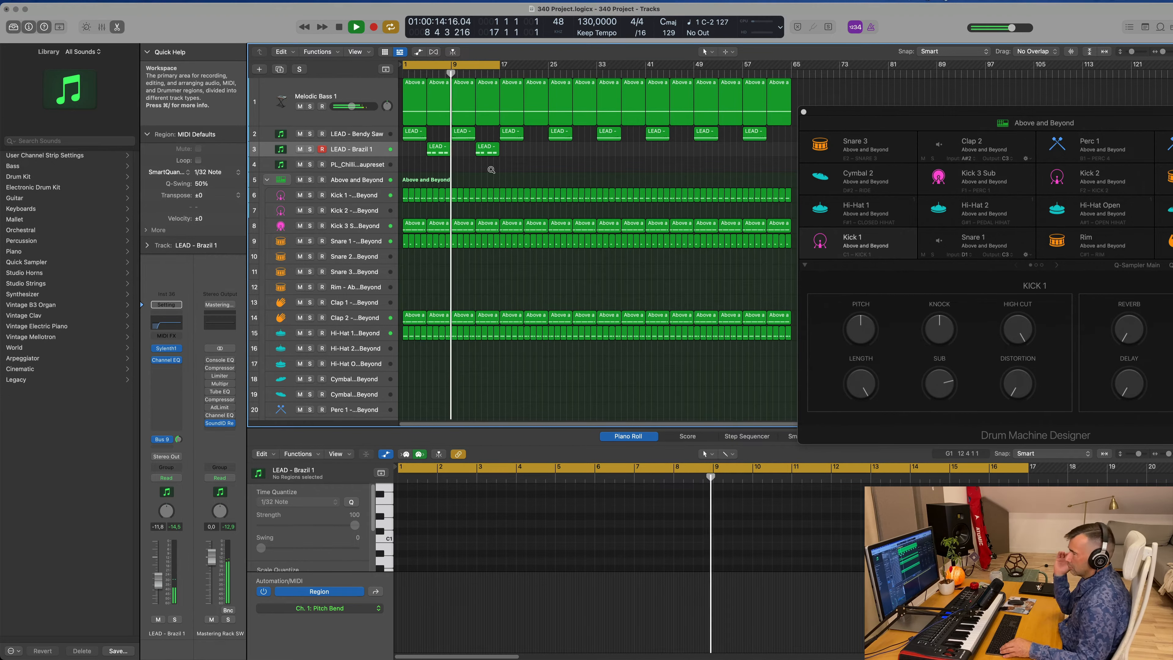
pyautogui.hscroll(3, 475, 159)
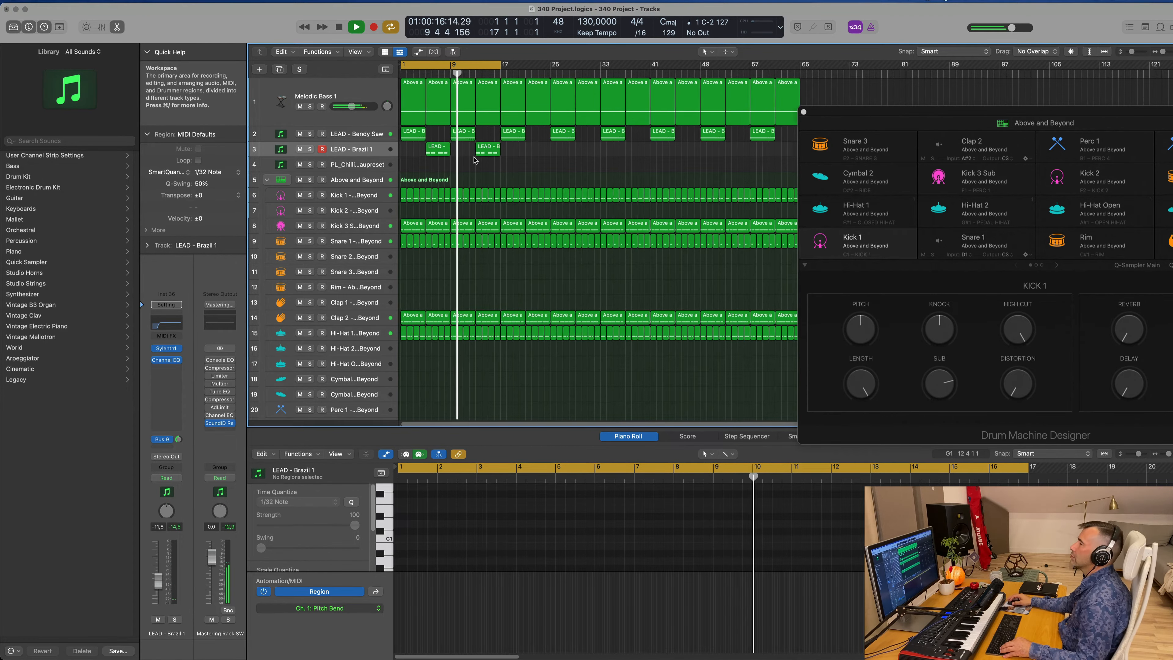
pyautogui.hscroll(-2, 482, 159)
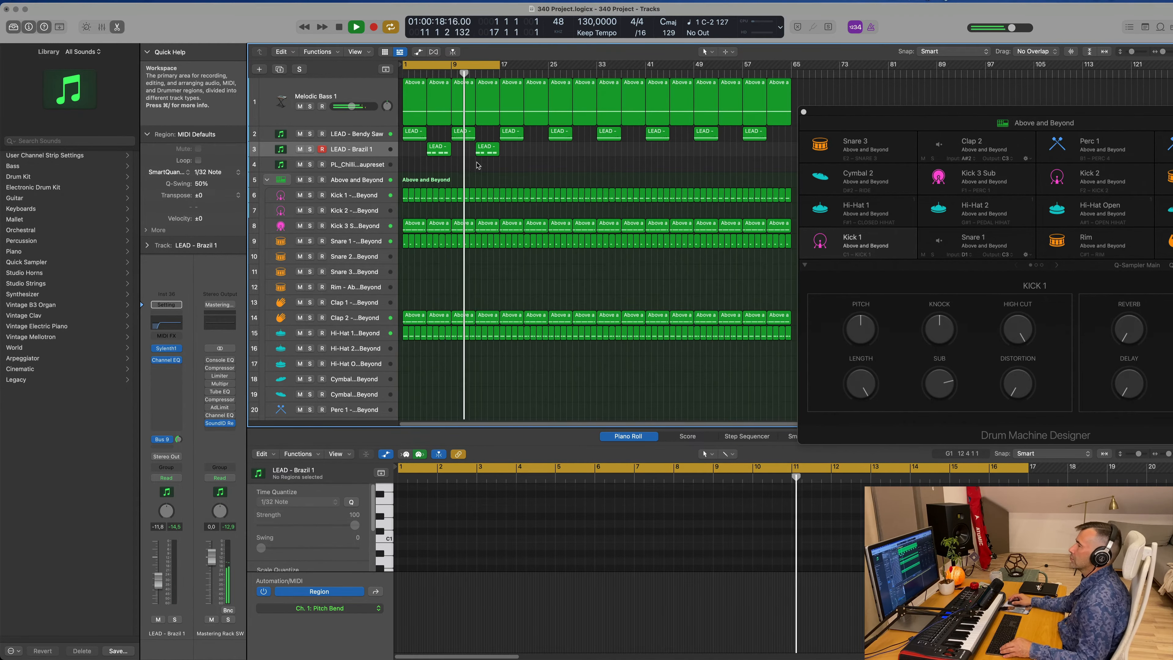
pyautogui.hscroll(-3, 498, 165)
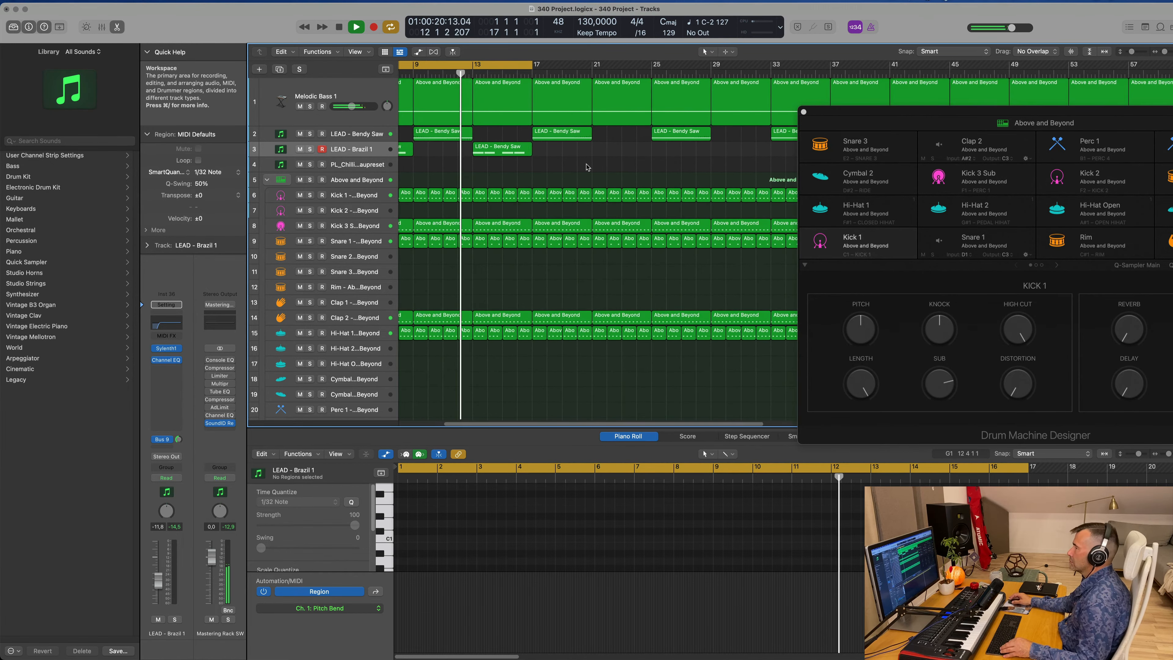
# Step: Select the PL_Chilli Sauce track and open its Serum instrument
pyautogui.hscroll(-1, 560, 163)
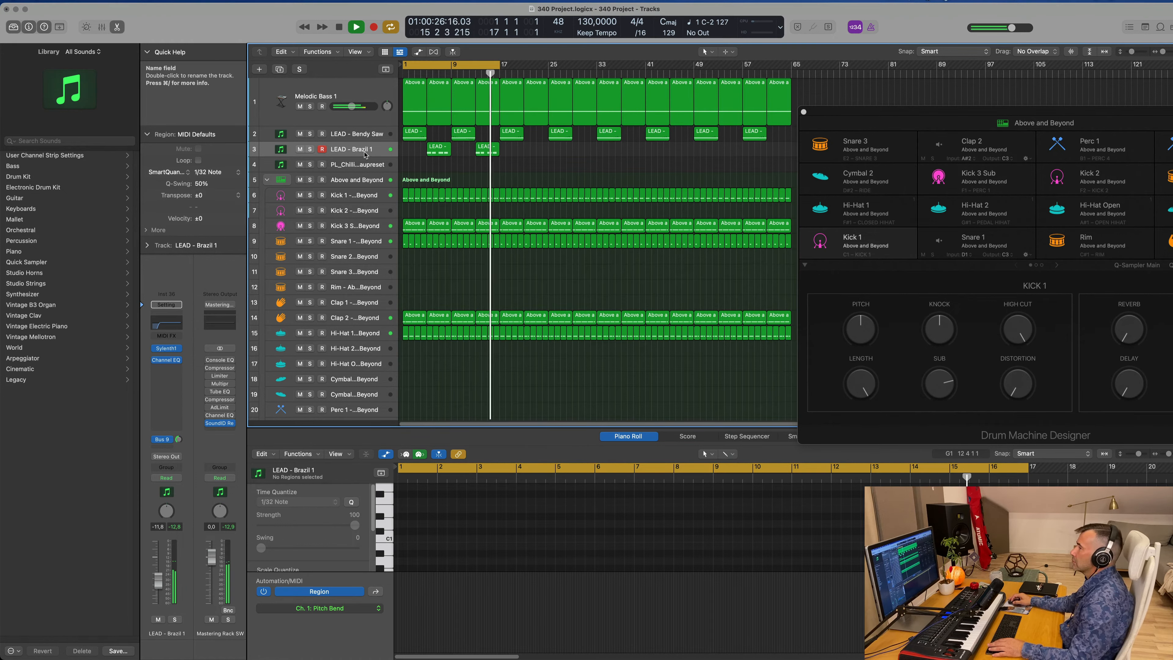
pyautogui.click(375, 152)
pyautogui.click(374, 170)
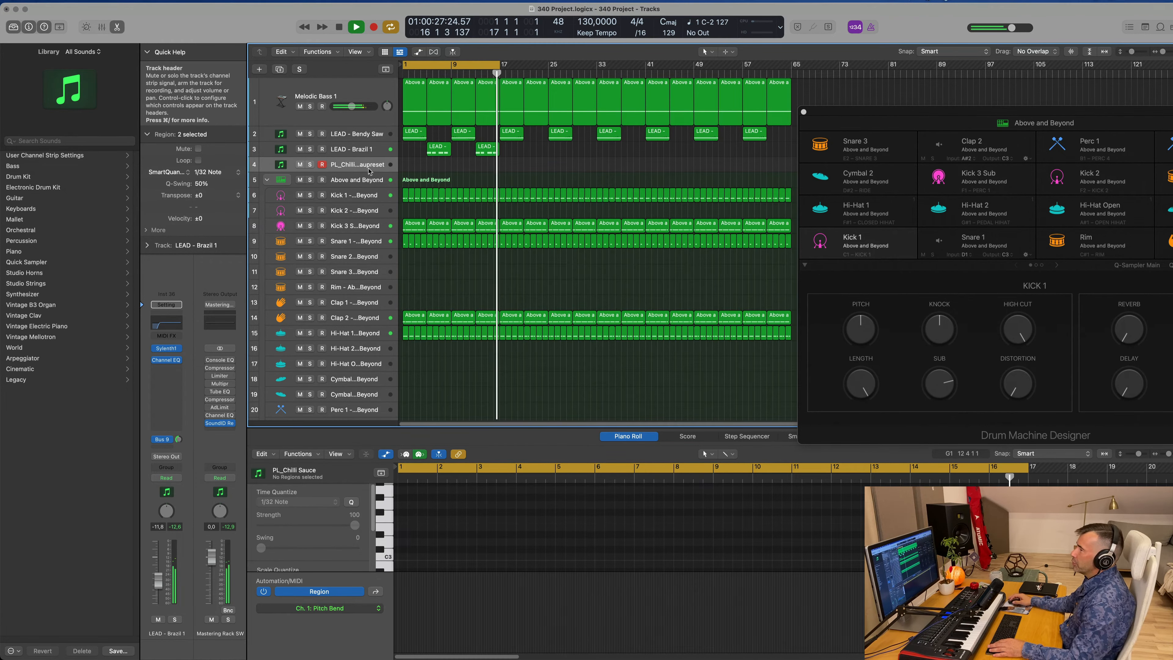
pyautogui.click(167, 355)
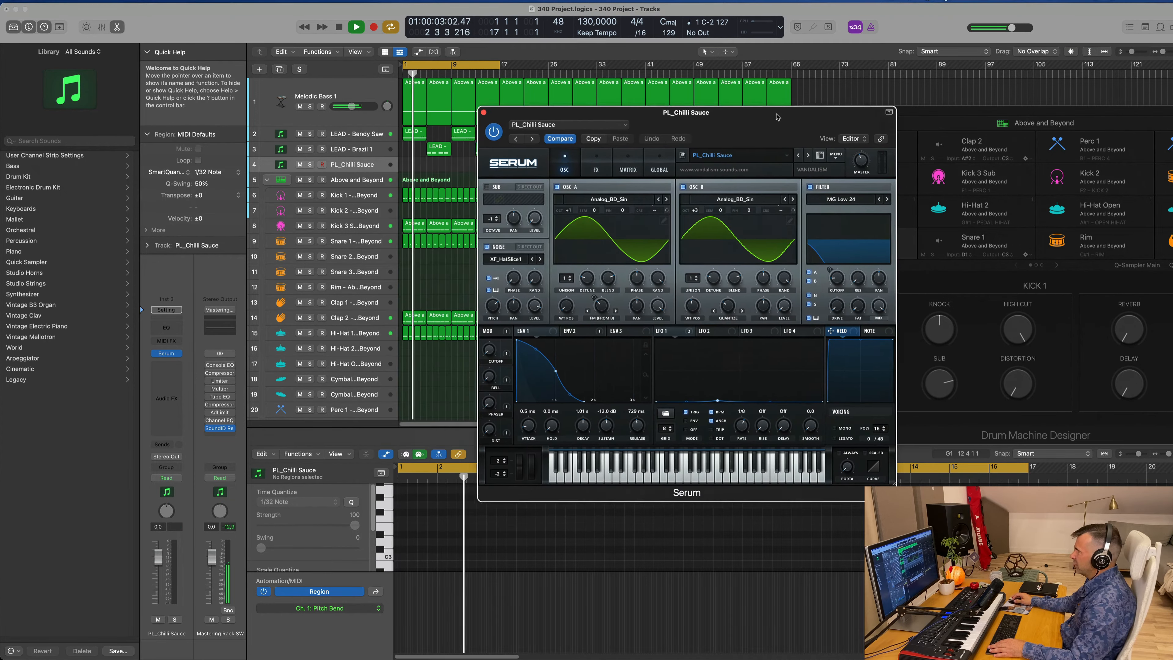
pyautogui.moveTo(778, 117); pyautogui.dragTo(780, 116)
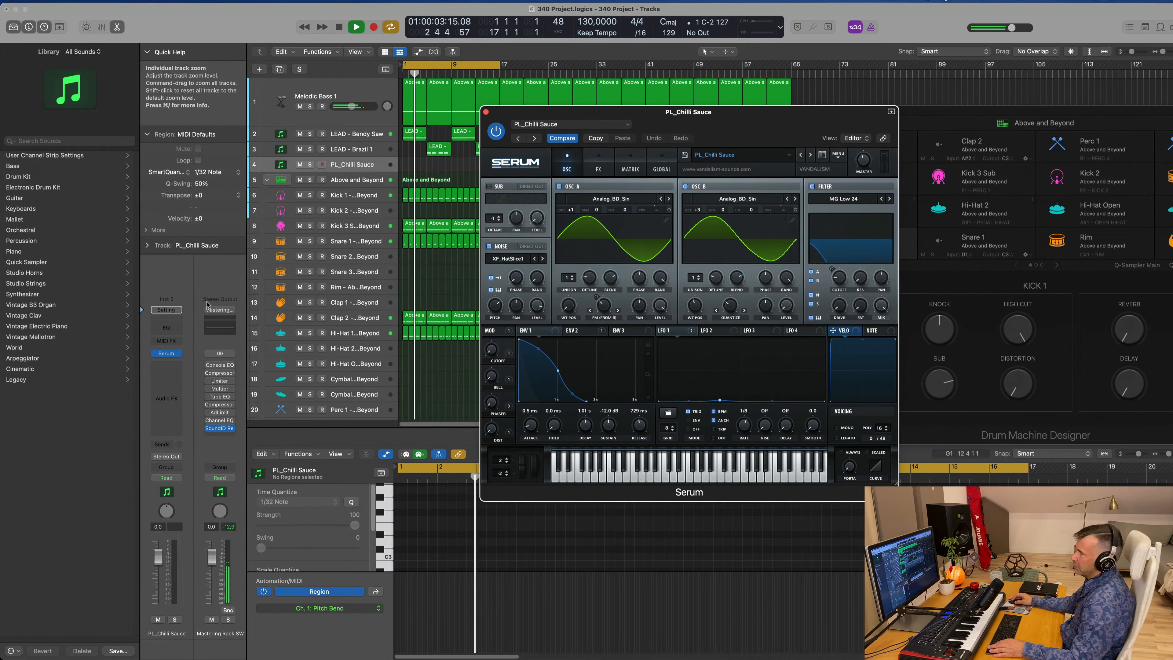
# Step: Add a send to Bus 9 on the PL_Chilli Sauce track and raise its send level
pyautogui.click(162, 444)
pyautogui.moveTo(194, 460)
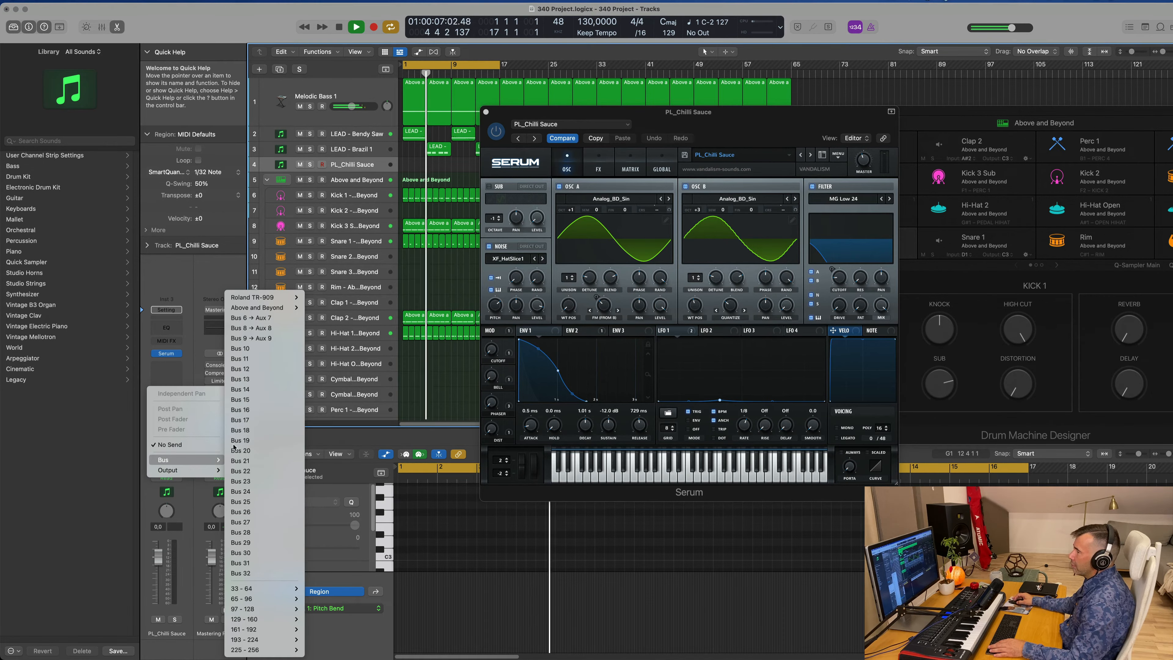
pyautogui.click(251, 338)
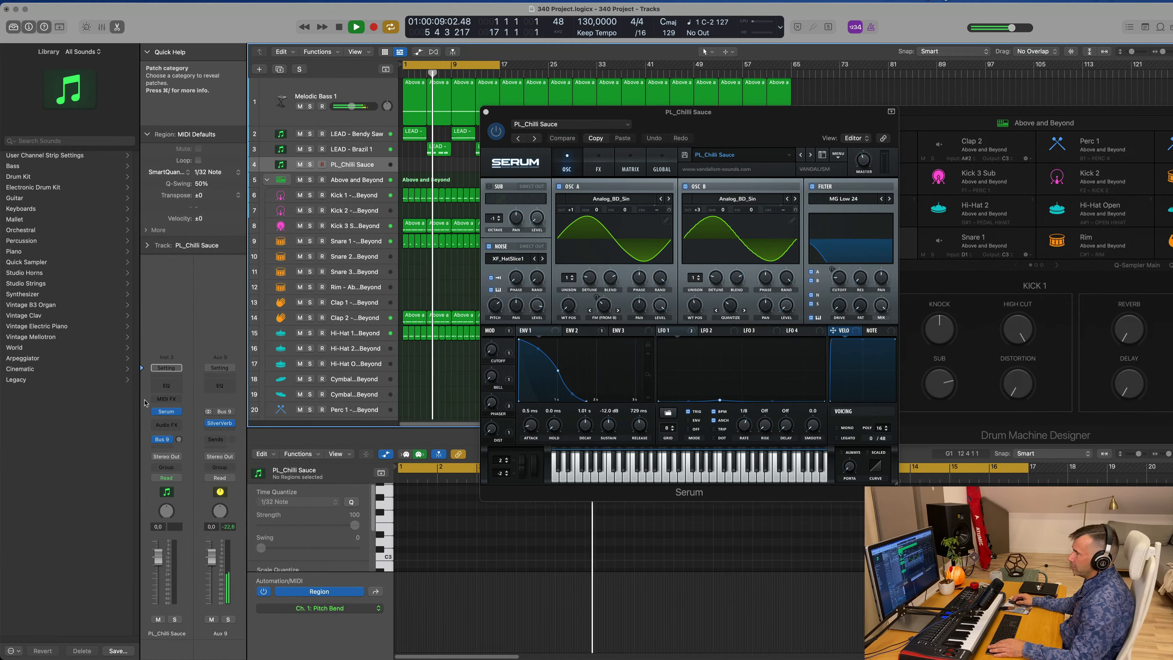
pyautogui.moveTo(179, 439); pyautogui.dragTo(184, 398)
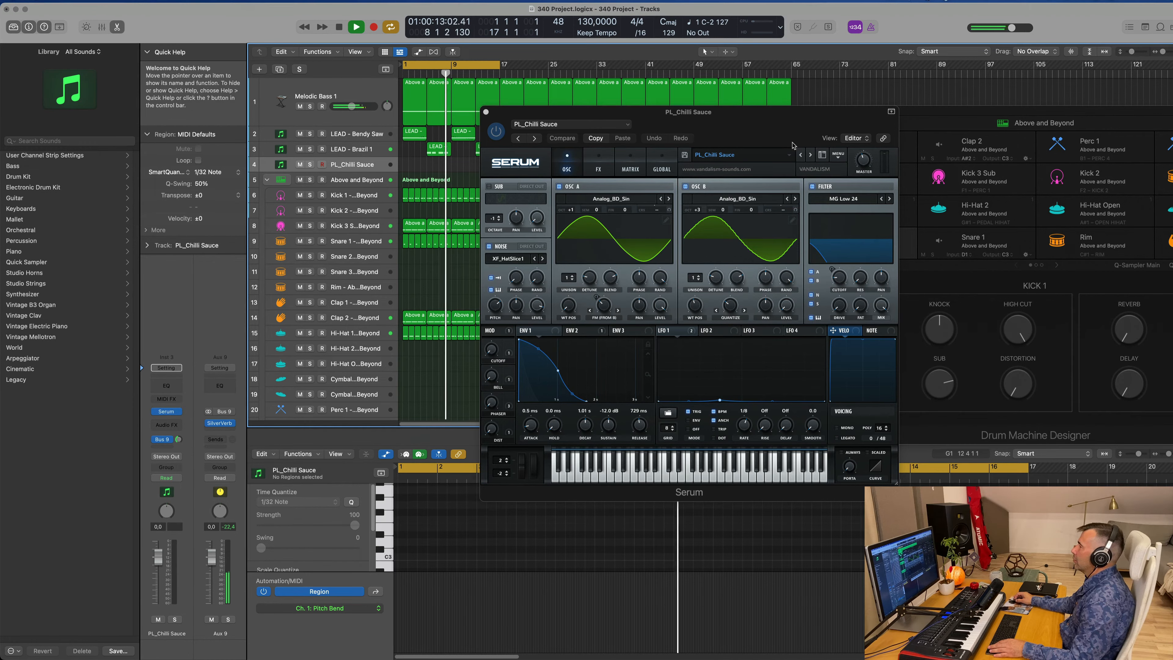
# Step: Browse the Serum preset categories and load Zipper from the Serum Pads folder
pyautogui.click(788, 155)
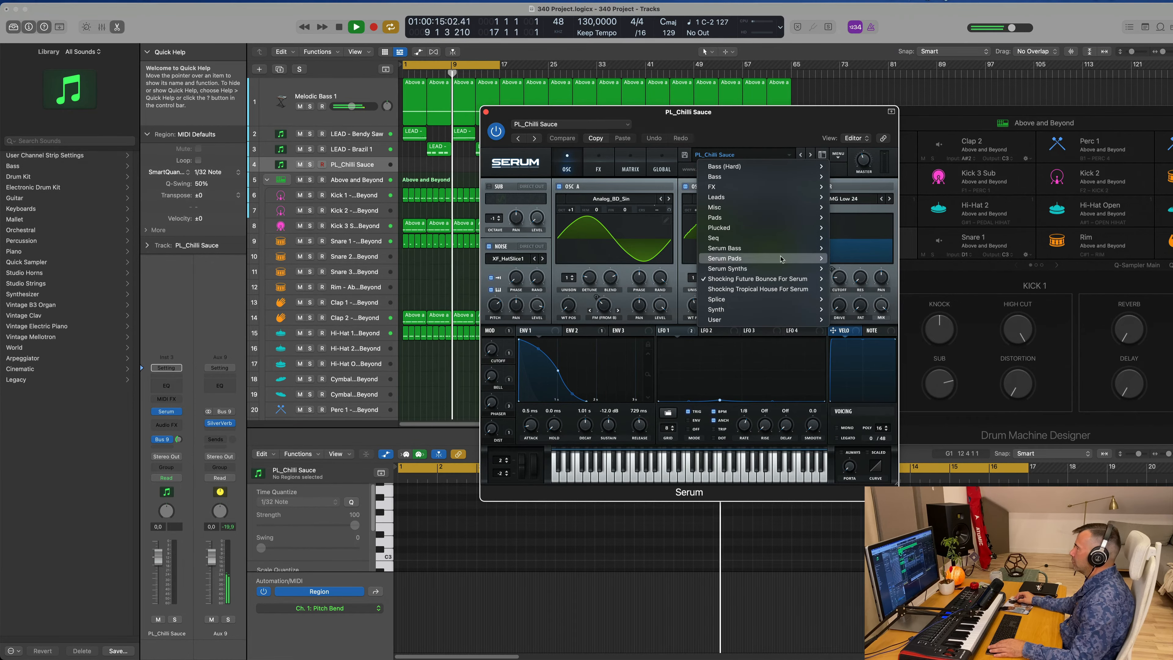
pyautogui.moveTo(813, 279)
pyautogui.moveTo(840, 300)
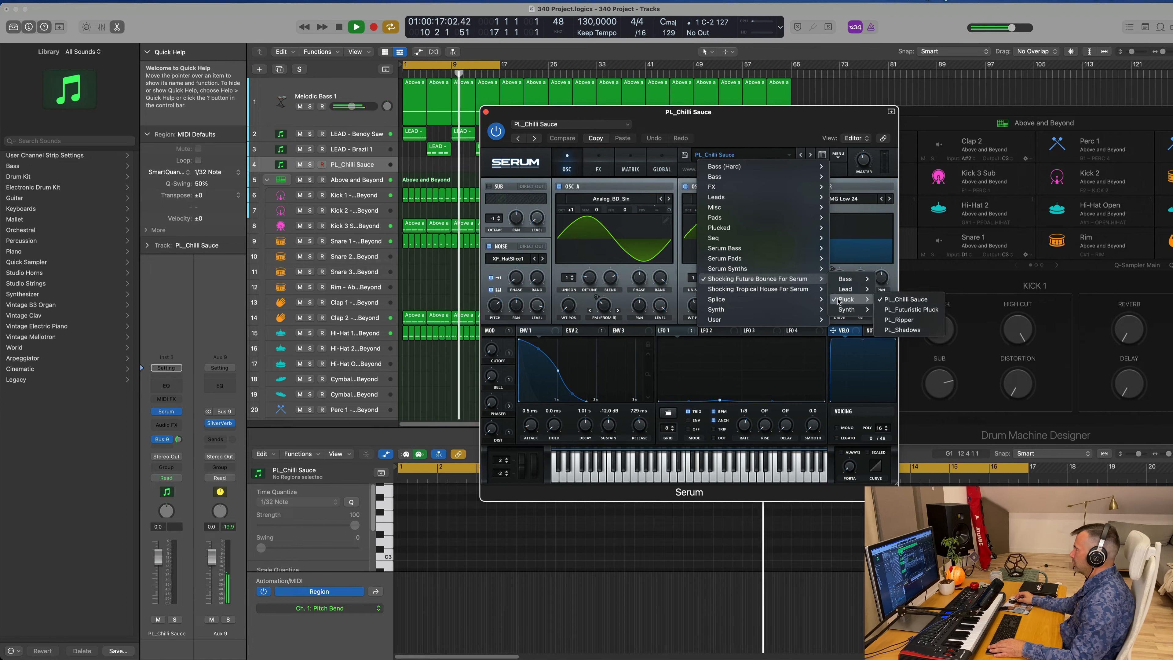
pyautogui.moveTo(779, 288)
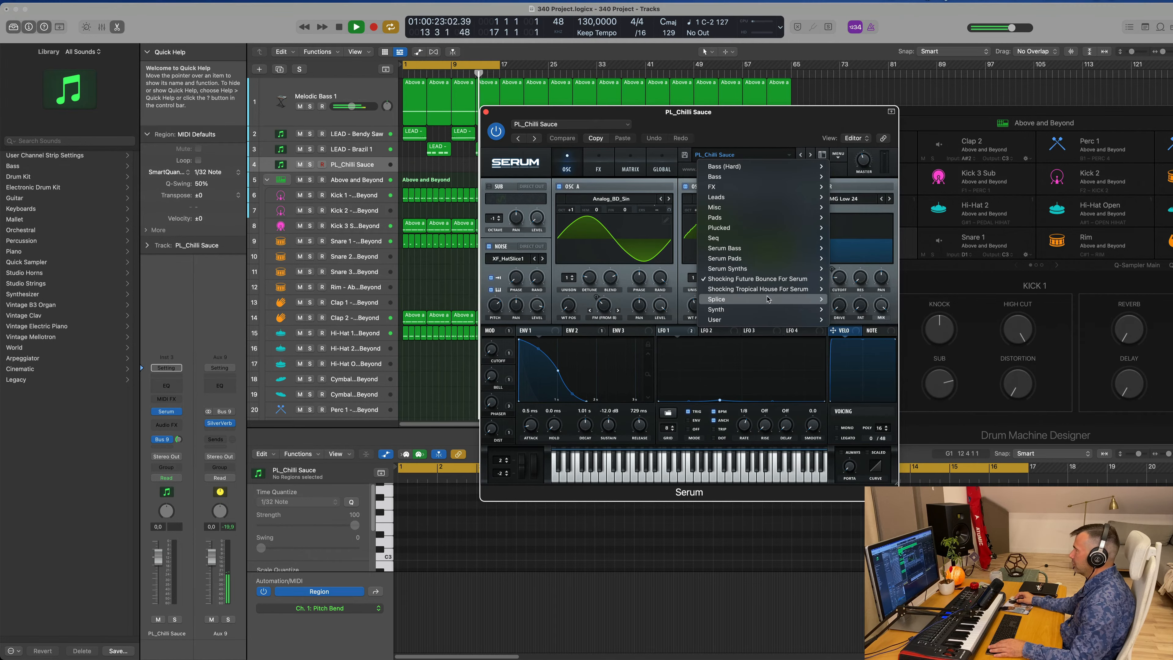
pyautogui.moveTo(770, 321)
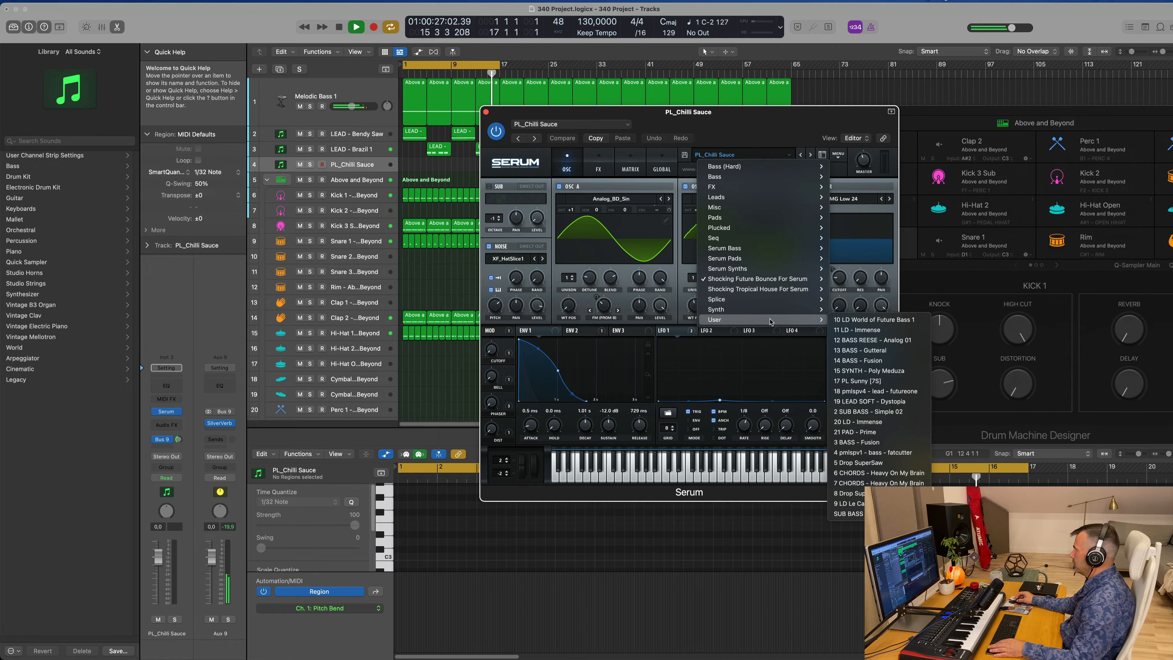
pyautogui.moveTo(781, 258)
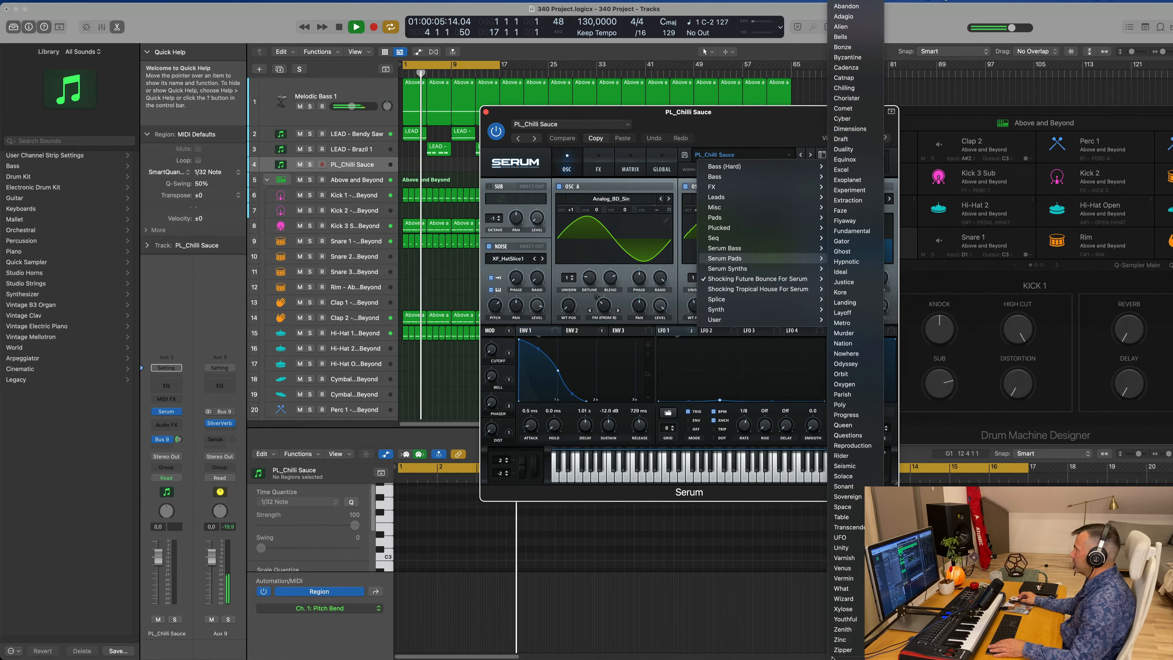
pyautogui.click(887, 451)
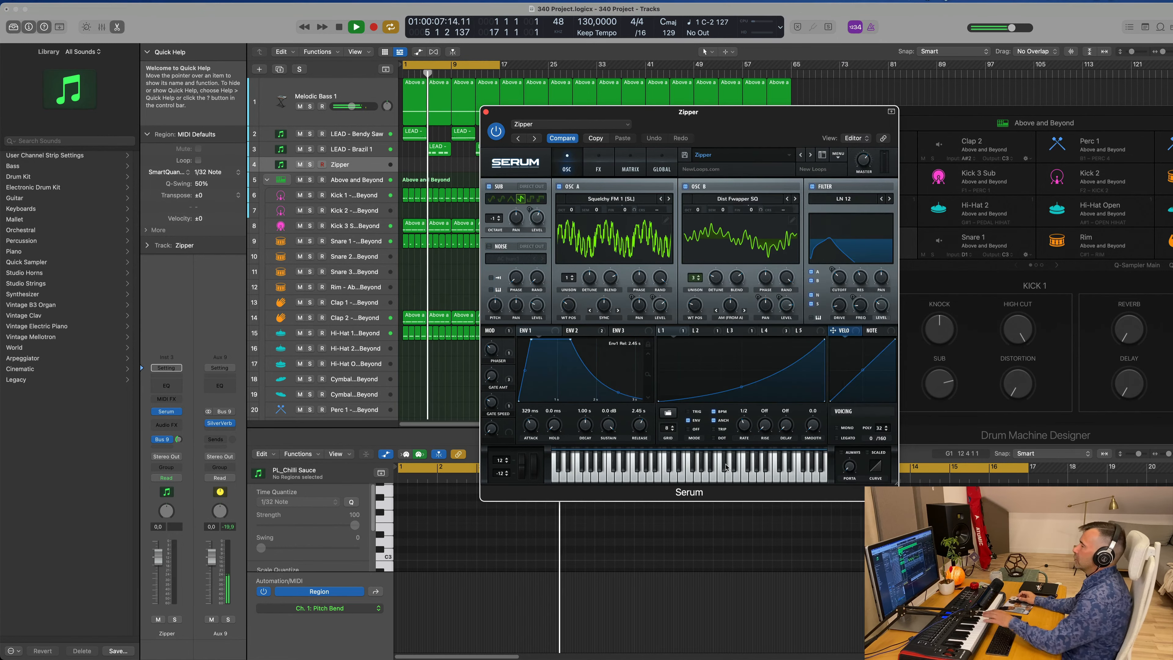
# Step: Switch the Serum preset to Zinc and lower the track's volume to -16.0 dB
pyautogui.moveTo(647, 112); pyautogui.dragTo(636, 200)
pyautogui.click(790, 243)
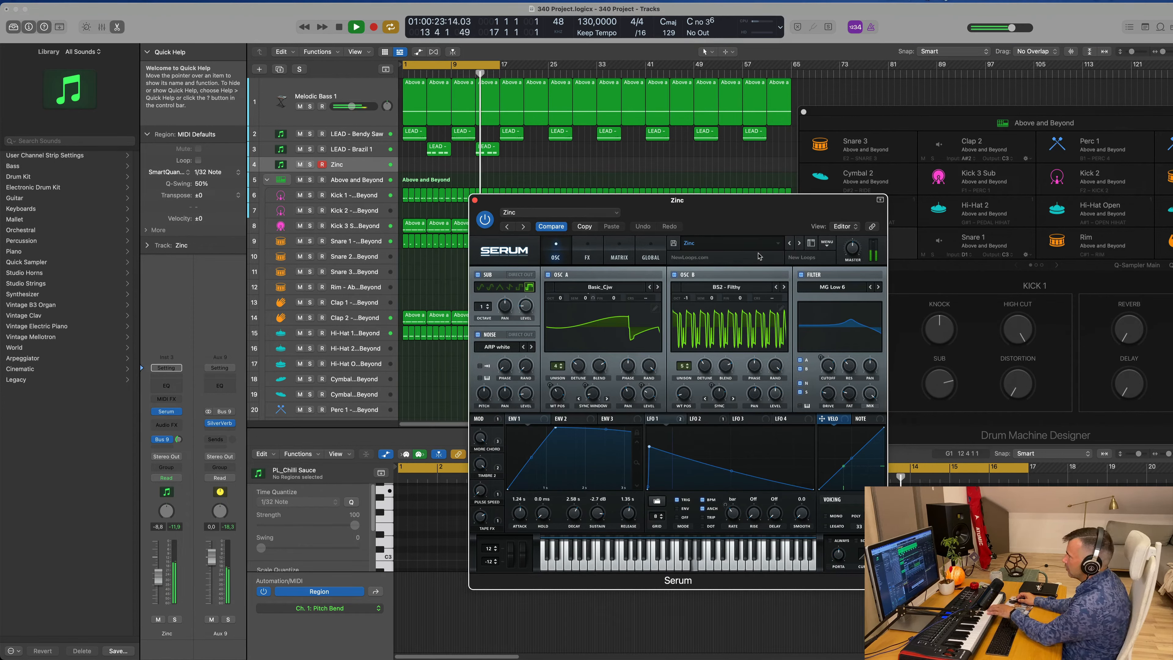
pyautogui.moveTo(754, 207); pyautogui.dragTo(899, 201)
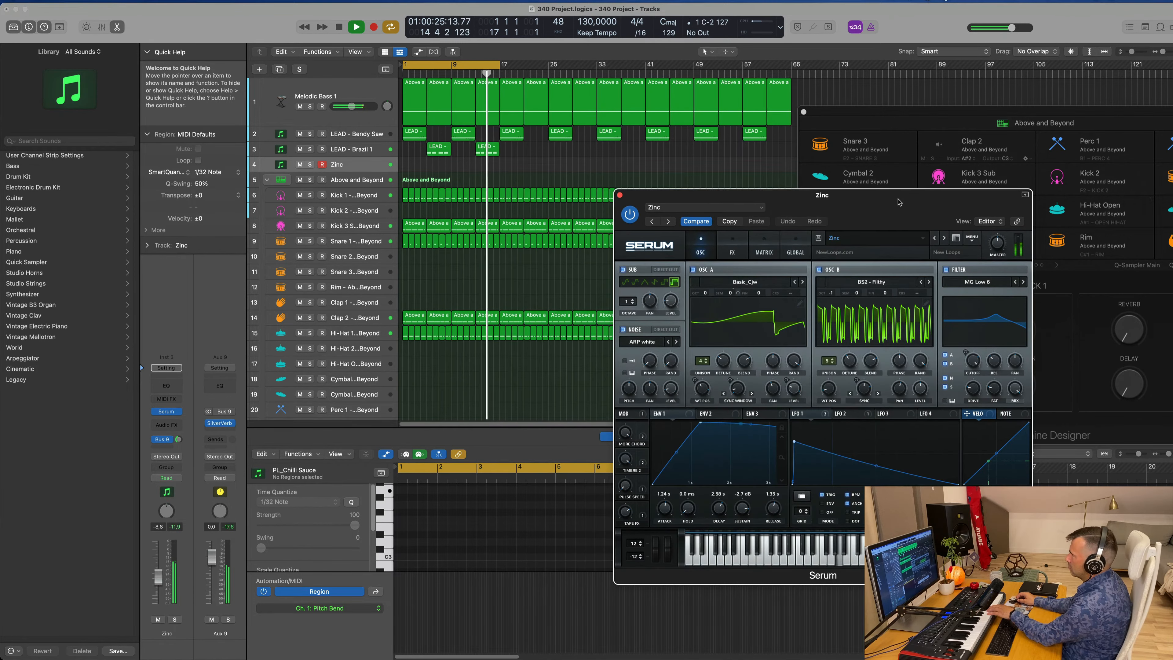
pyautogui.moveTo(158, 586); pyautogui.dragTo(159, 589)
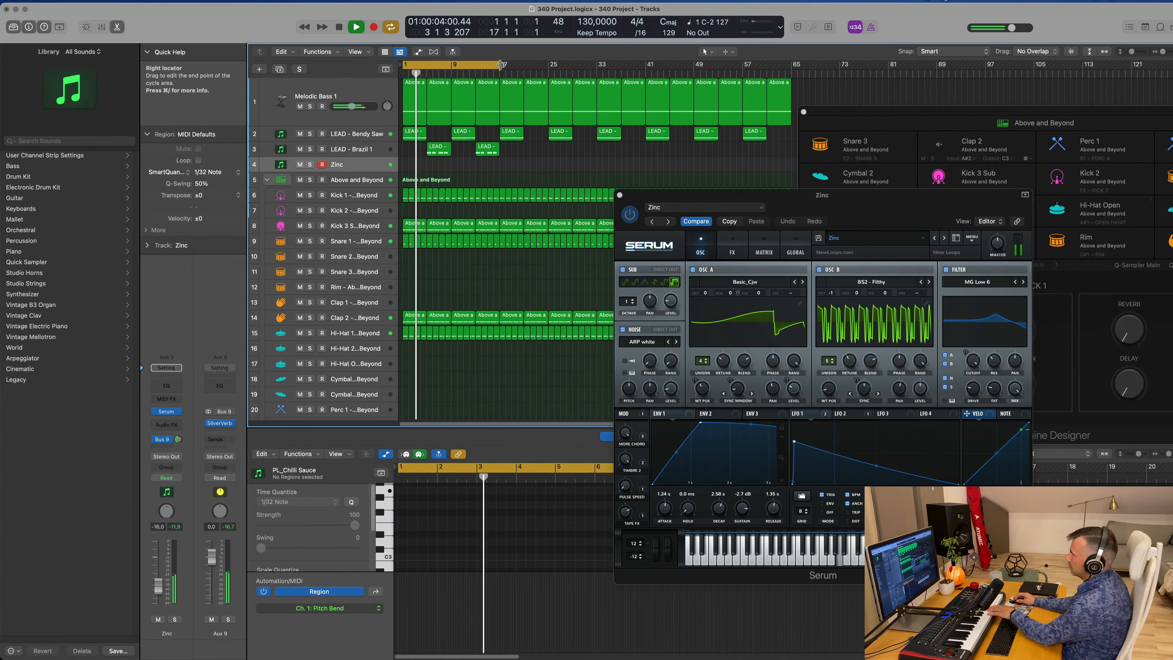
# Step: Extend the cycle range to bar 33 and copy both Brazil 1 regions to bars 21 and 29
pyautogui.moveTo(503, 70); pyautogui.dragTo(597, 74)
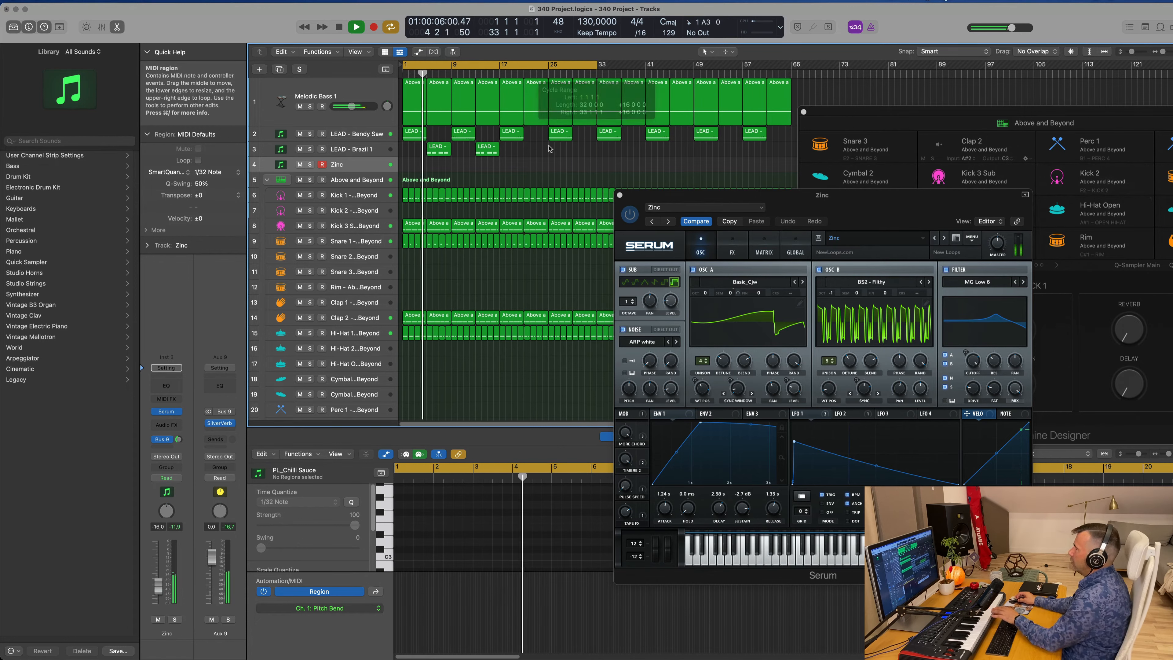
pyautogui.click(435, 152)
pyautogui.moveTo(435, 154); pyautogui.dragTo(534, 158)
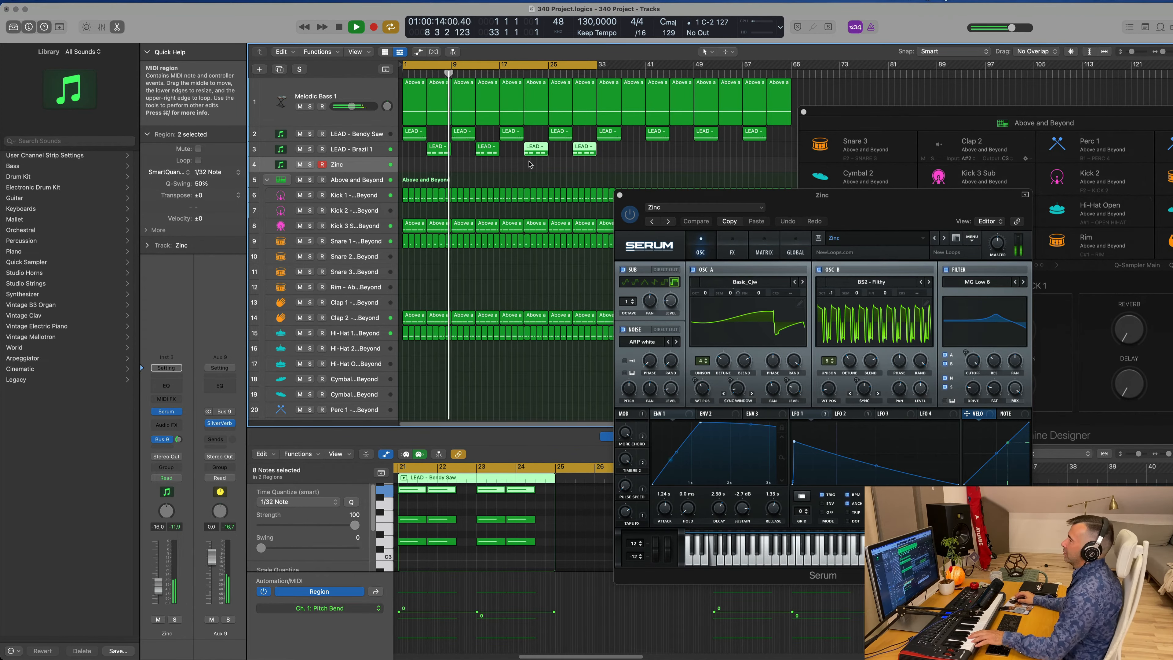
# Step: Copy the bar 1 Bendy Saw region onto the Zinc track and play it from the start
pyautogui.moveTo(876, 195); pyautogui.dragTo(780, 179)
pyautogui.moveTo(780, 180); pyautogui.dragTo(892, 133)
pyautogui.press('space')
pyautogui.moveTo(415, 134); pyautogui.dragTo(415, 164)
pyautogui.press('space')
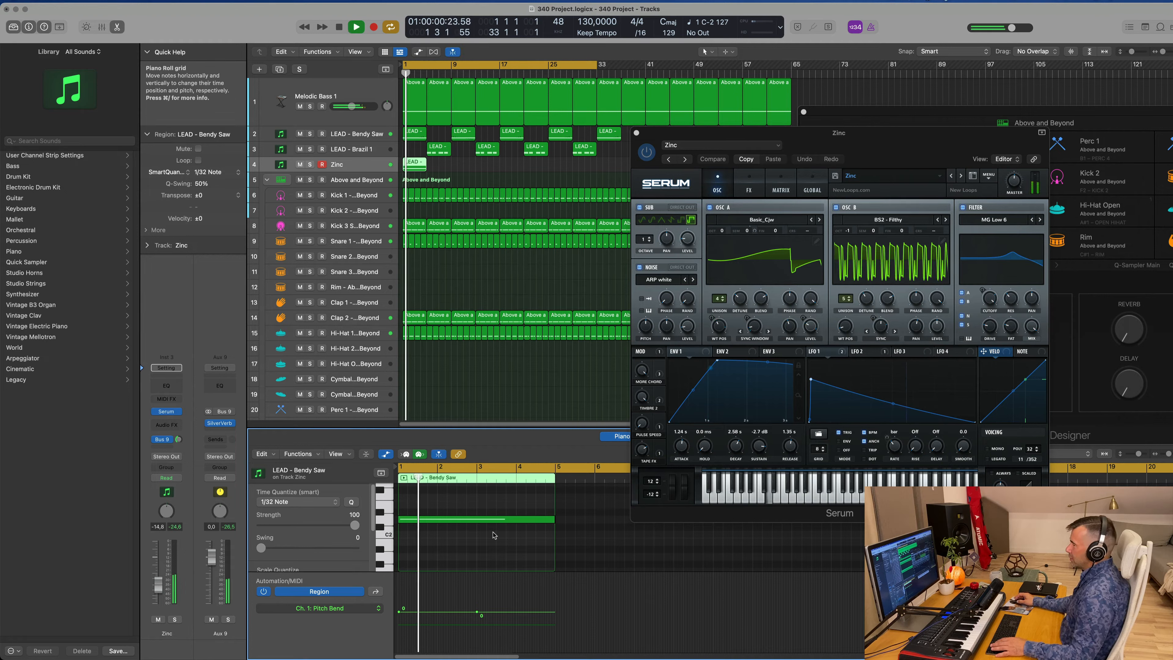
# Step: Lengthen the Zinc track's region and its sustained note so both end at bar 9
pyautogui.press('space')
pyautogui.press('space')
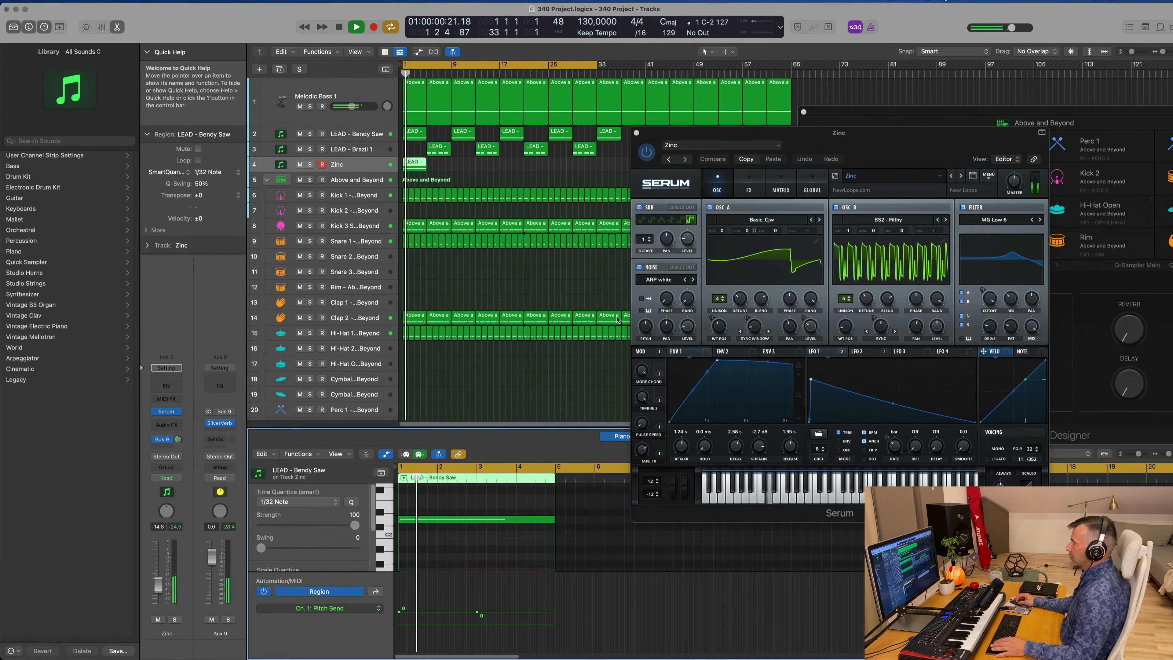
pyautogui.keyDown('ctrl'); pyautogui.keyDown('alt'); pyautogui.click(449, 546); pyautogui.keyUp('alt'); pyautogui.keyUp('ctrl')
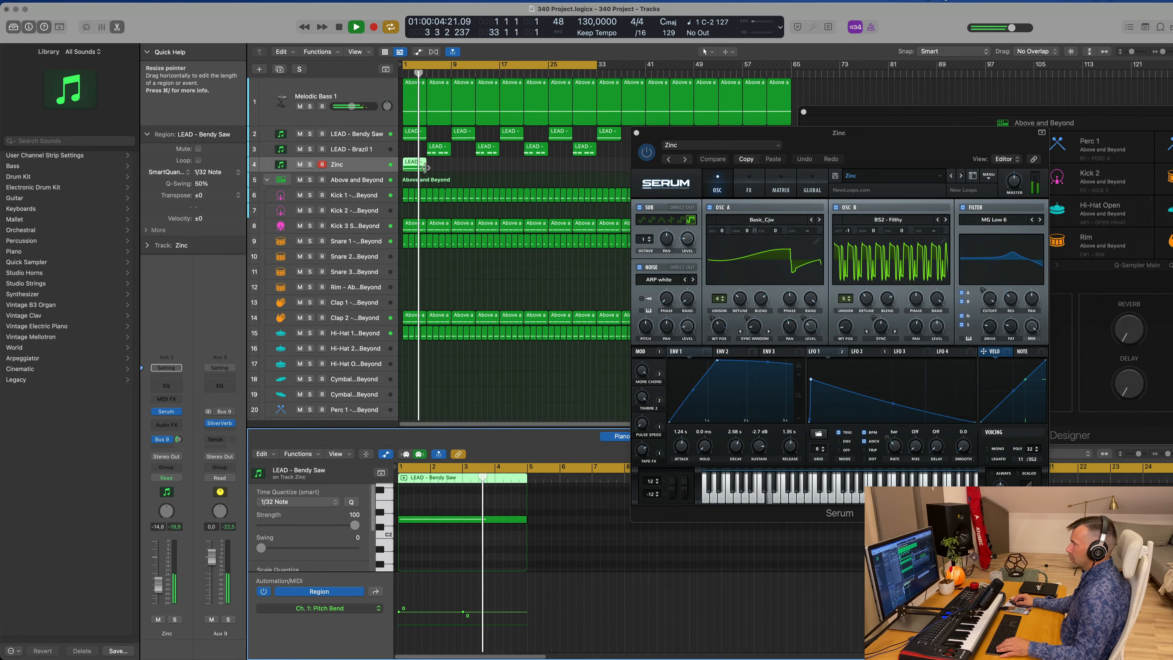
pyautogui.moveTo(427, 170); pyautogui.dragTo(472, 171)
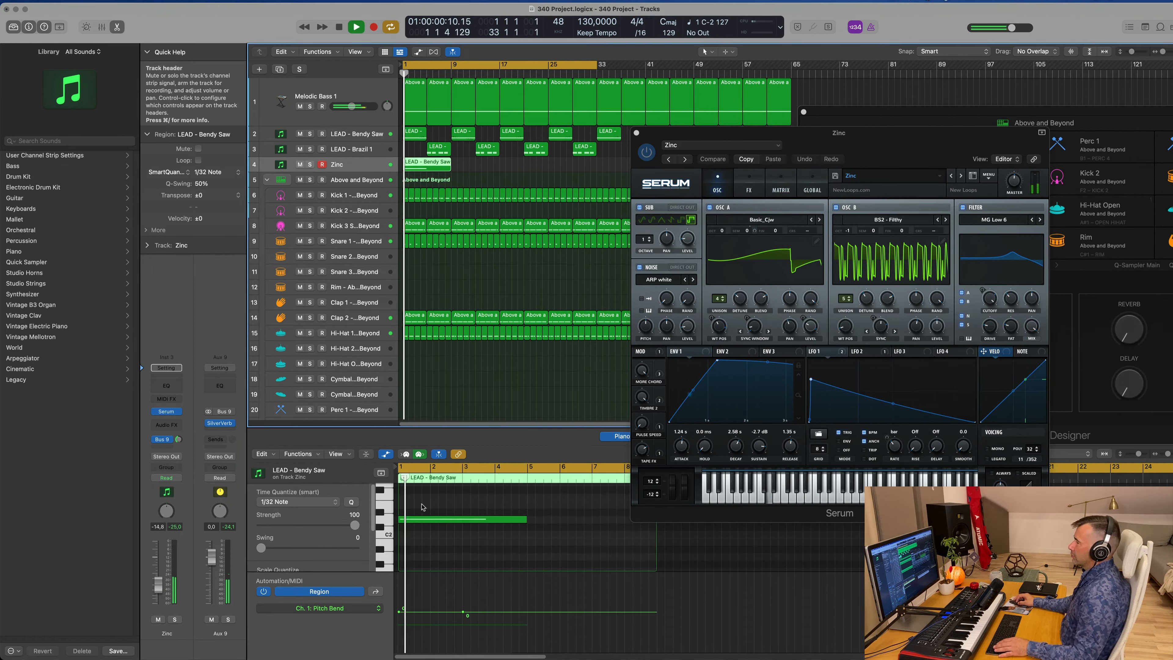
pyautogui.moveTo(526, 519); pyautogui.dragTo(654, 534)
pyautogui.moveTo(917, 151); pyautogui.dragTo(853, 190)
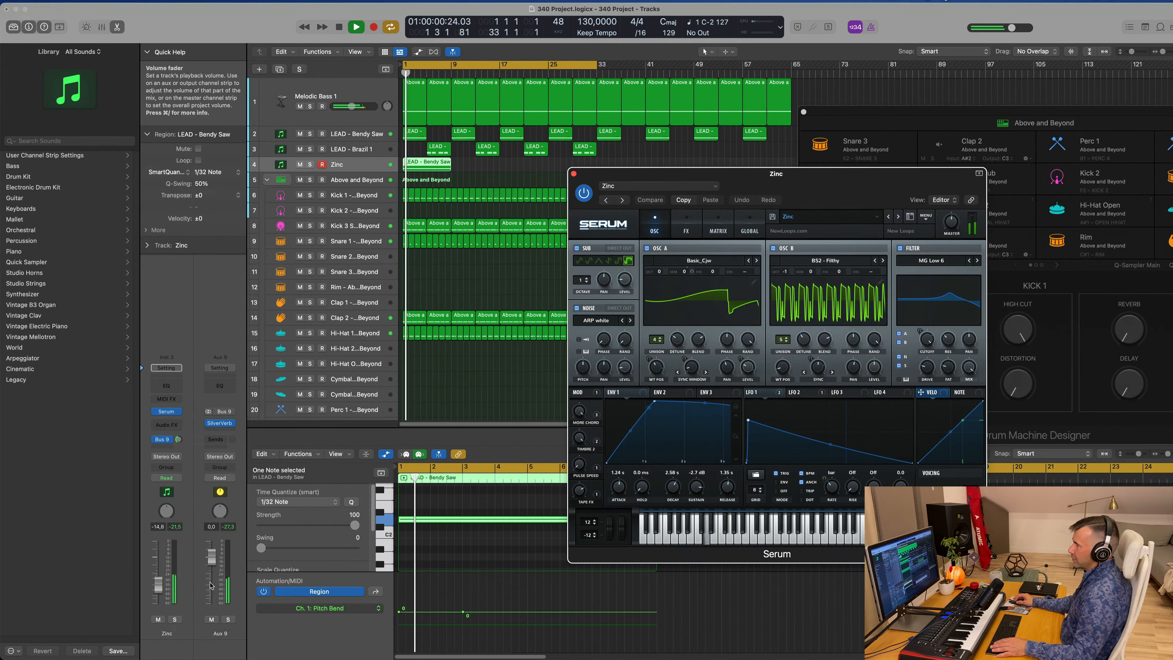
pyautogui.click(486, 510)
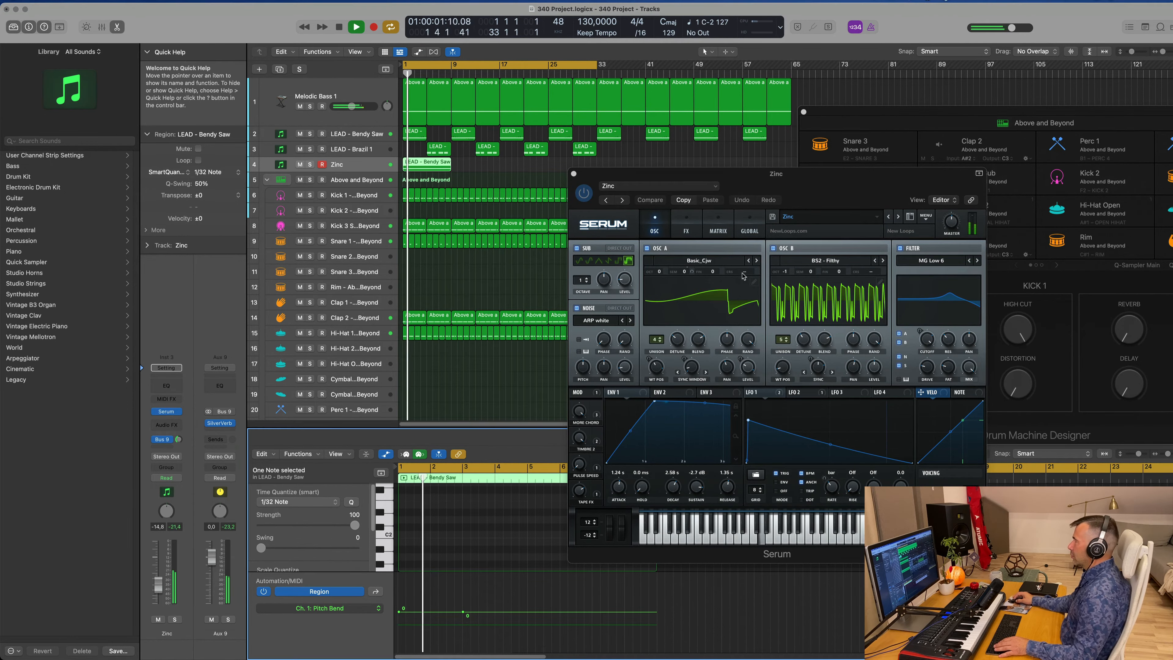
# Step: Adjust the Zinc preset's filter cutoff and audition the pad both soloed and with the full arrangement
pyautogui.moveTo(814, 177)
pyautogui.mouseDown()
pyautogui.moveTo(796, 175)
pyautogui.moveTo(952, 136)
pyautogui.moveTo(783, 173)
pyautogui.moveTo(827, 171)
pyautogui.moveTo(794, 173)
pyautogui.mouseUp()
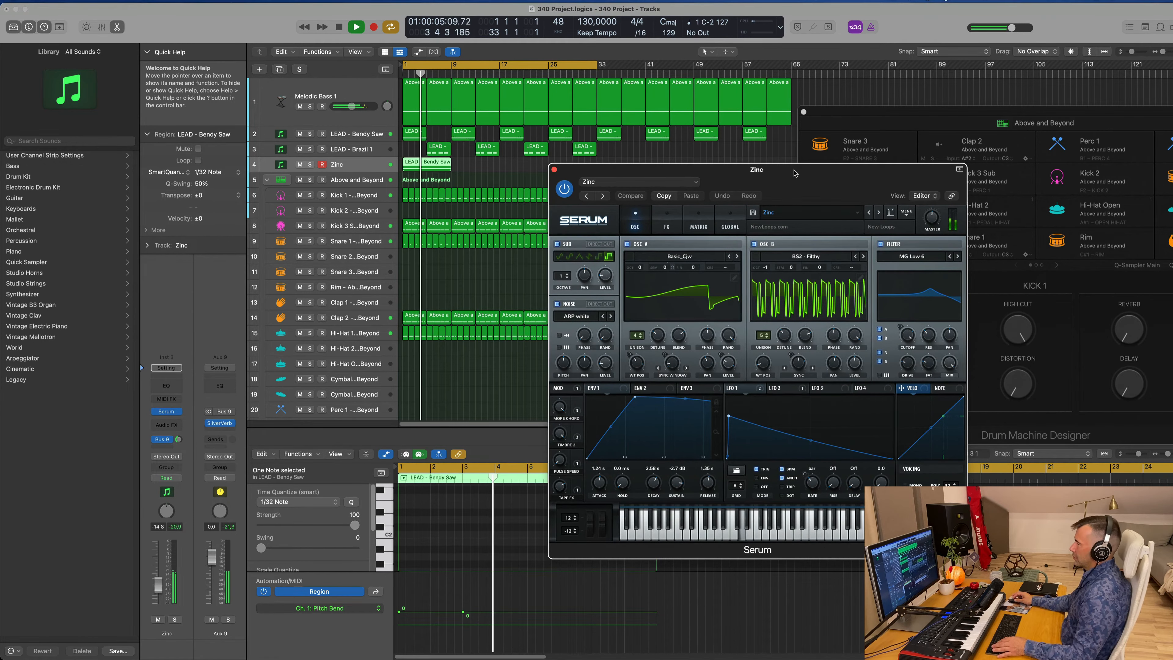
pyautogui.moveTo(909, 336)
pyautogui.mouseDown()
pyautogui.moveTo(909, 365)
pyautogui.moveTo(913, 331)
pyautogui.mouseUp()
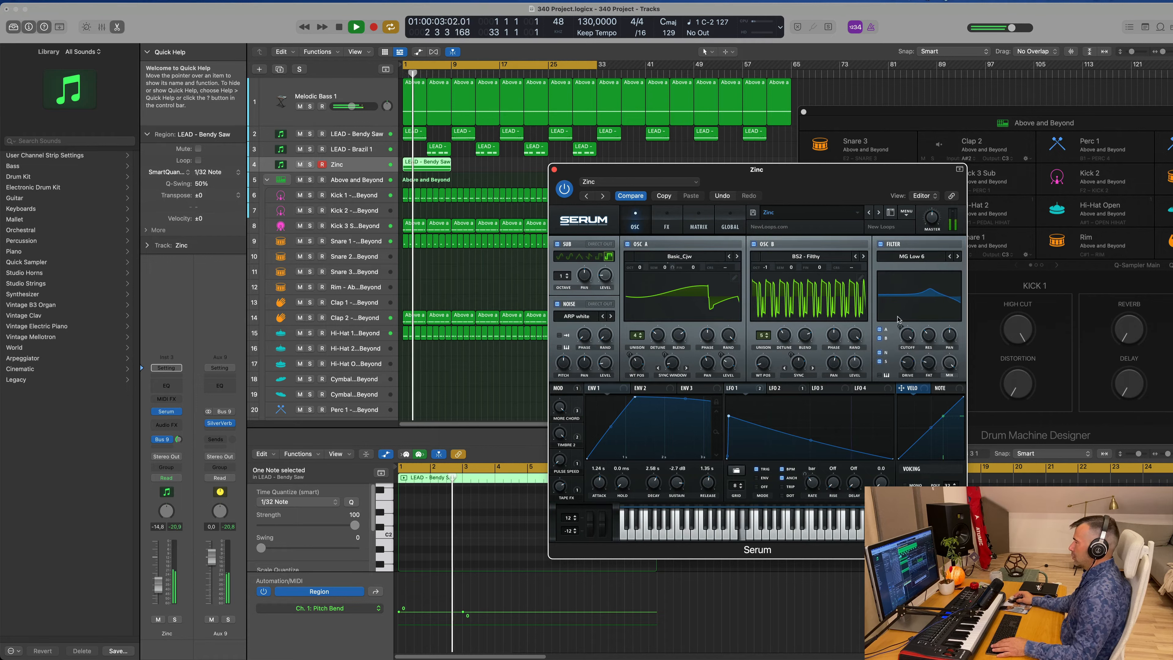
pyautogui.press('Return')
pyautogui.click(175, 619)
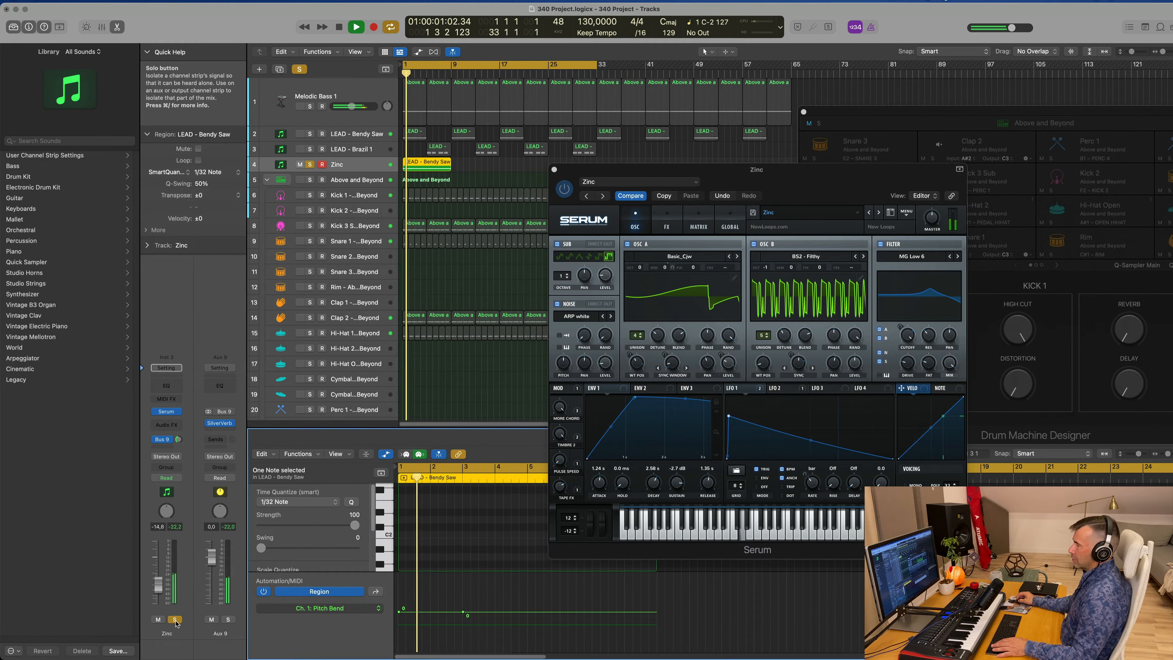
pyautogui.click(175, 620)
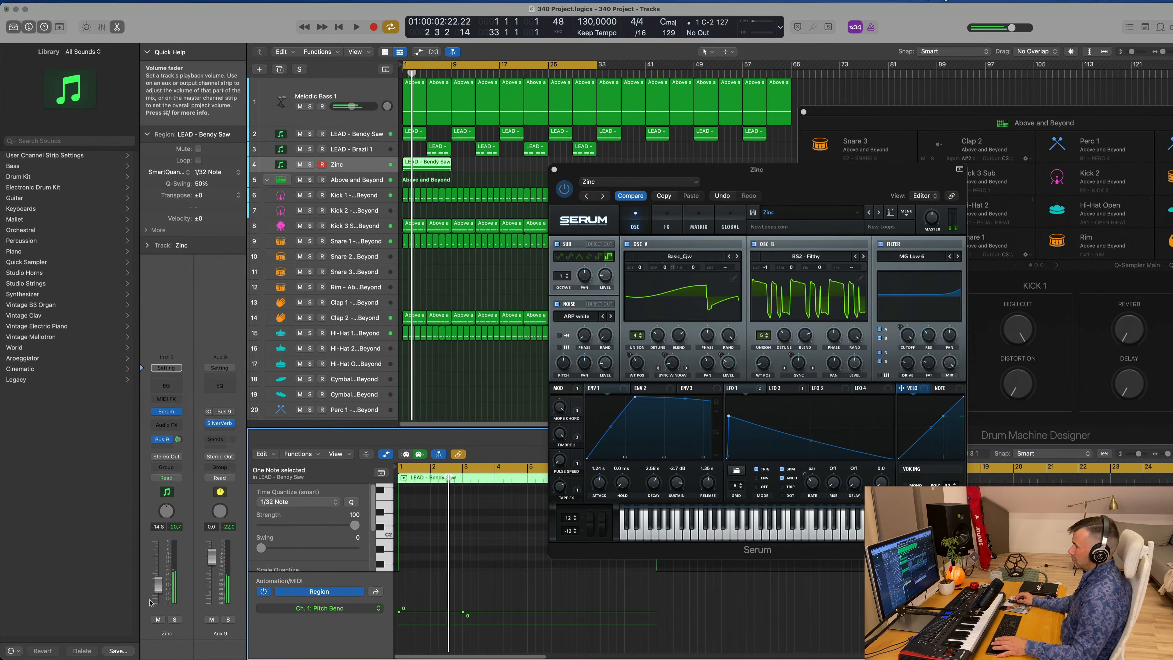
pyautogui.press('Return')
pyautogui.press('Return')
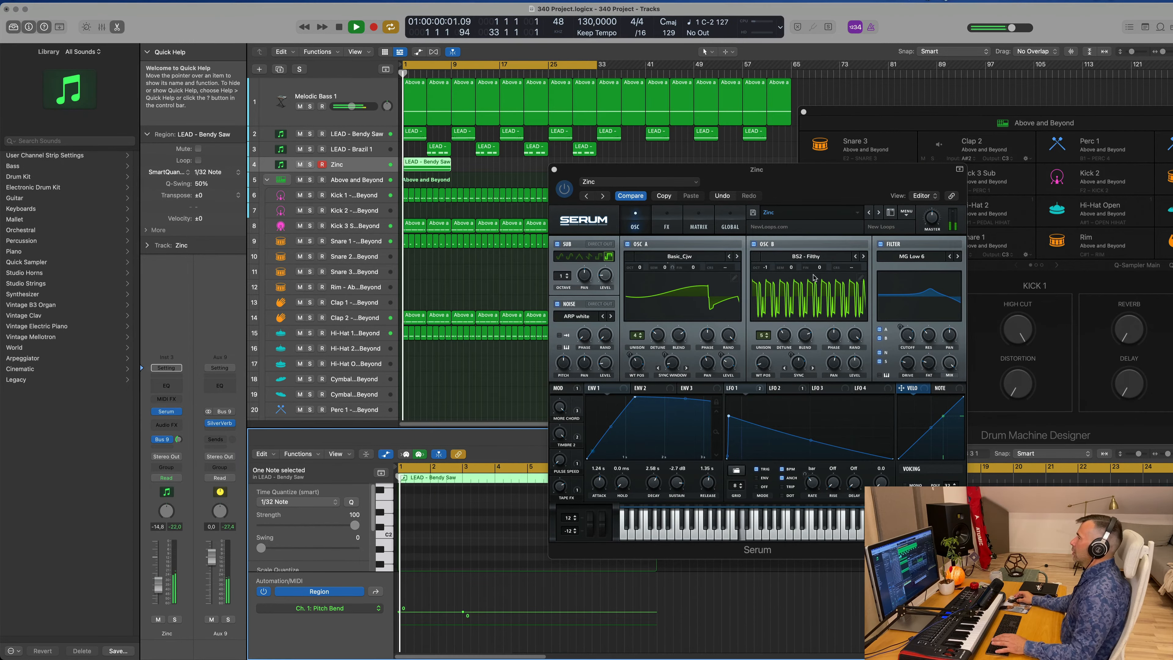
# Step: Replace the Zinc pad with the Zenith preset and set the track's volume to -7.2 dB
pyautogui.click(870, 213)
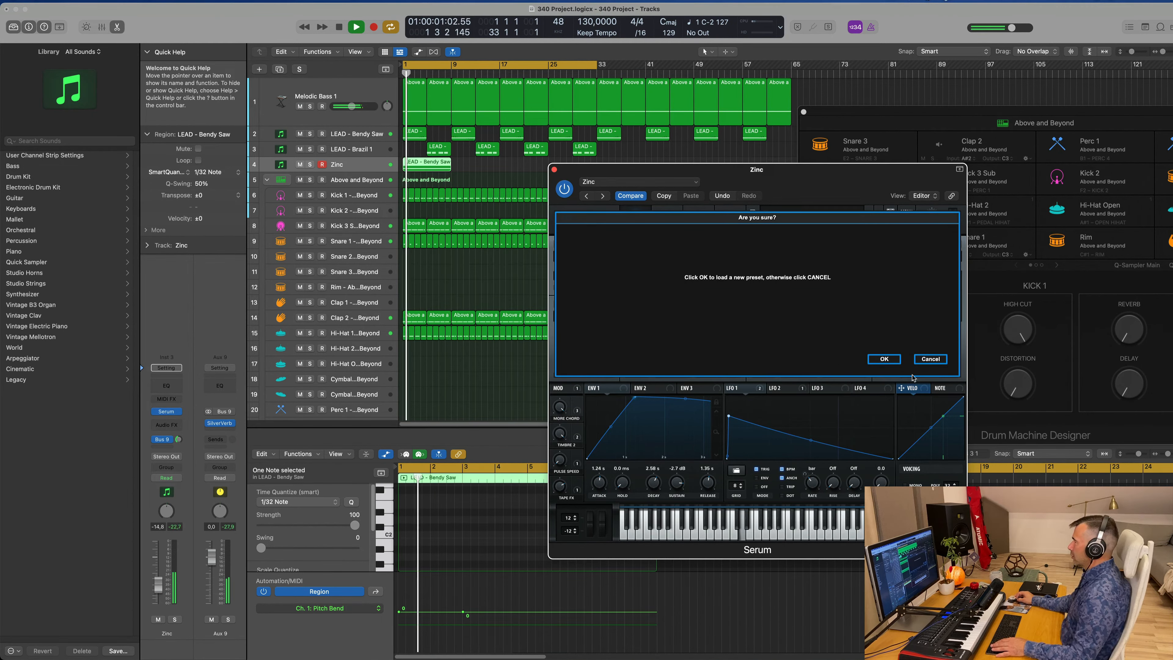
pyautogui.click(883, 359)
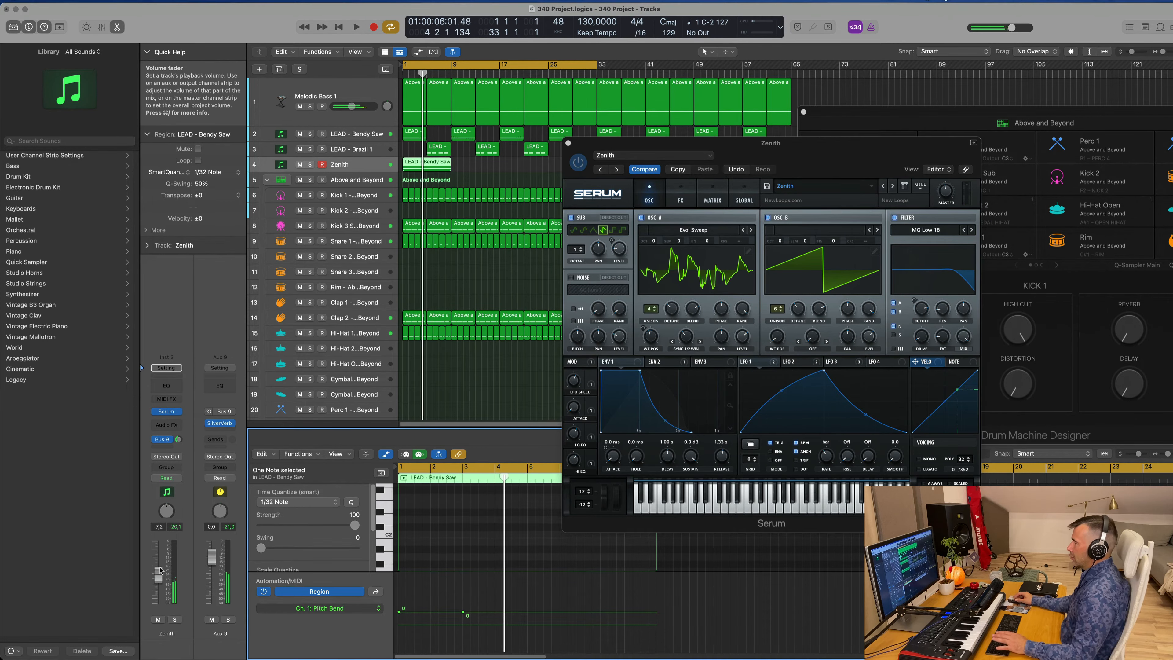
pyautogui.moveTo(829, 145); pyautogui.dragTo(741, 187)
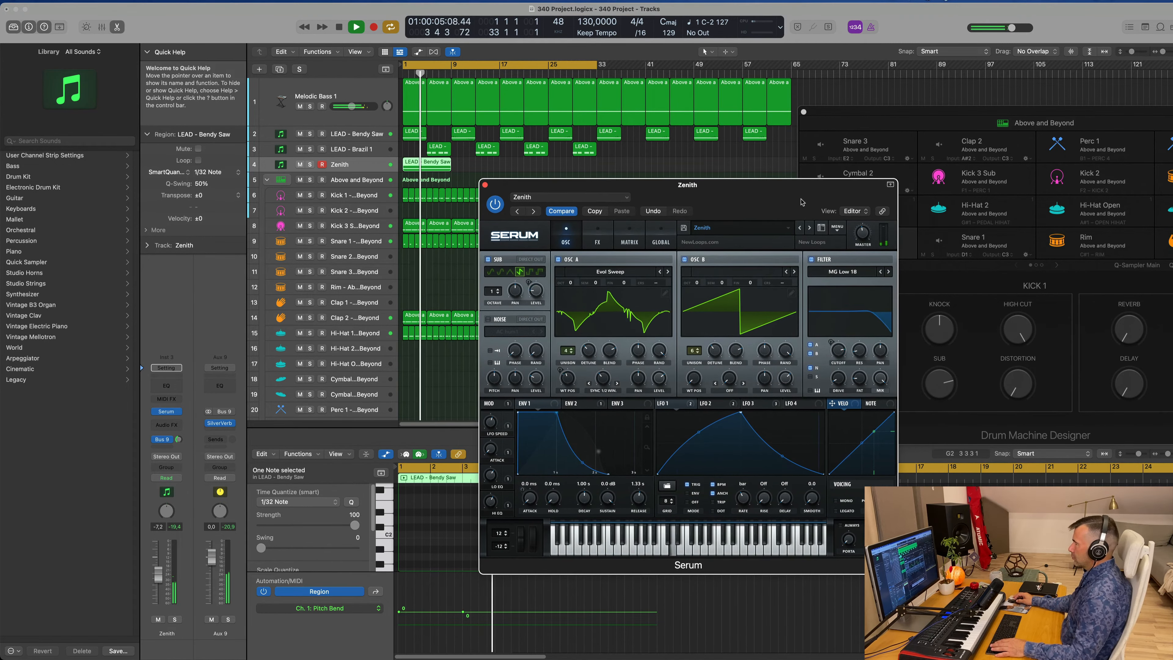
# Step: Step back through the Serum pad presets during playback, auditioning Youthful and Wizard, and load What
pyautogui.click(801, 228)
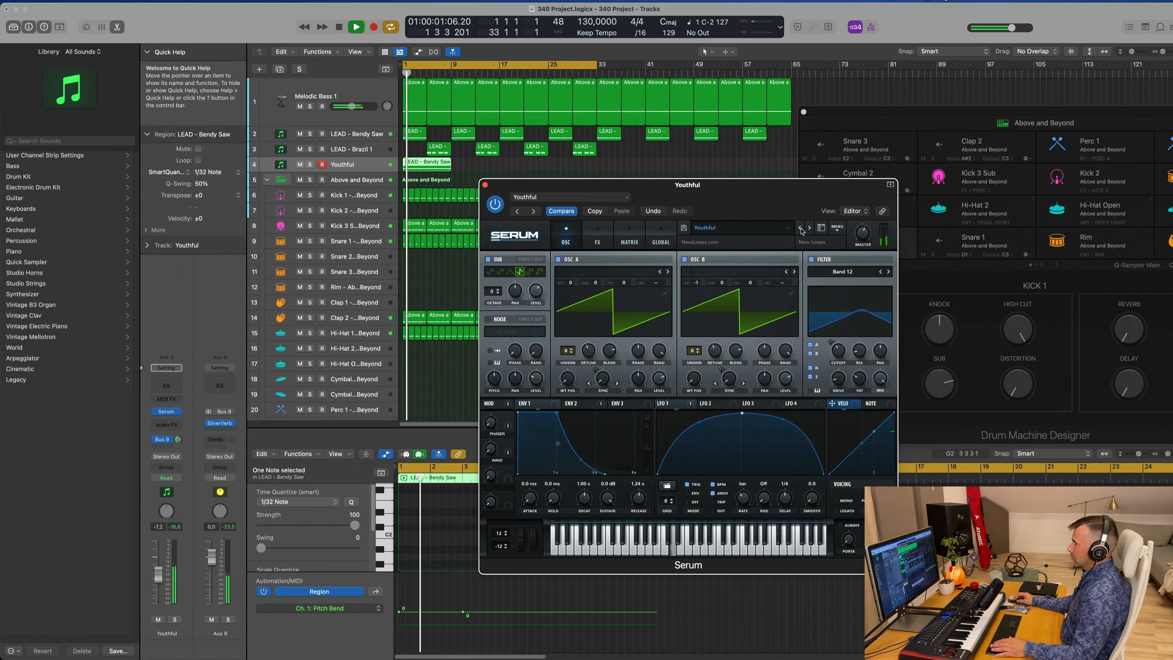
pyautogui.click(800, 228)
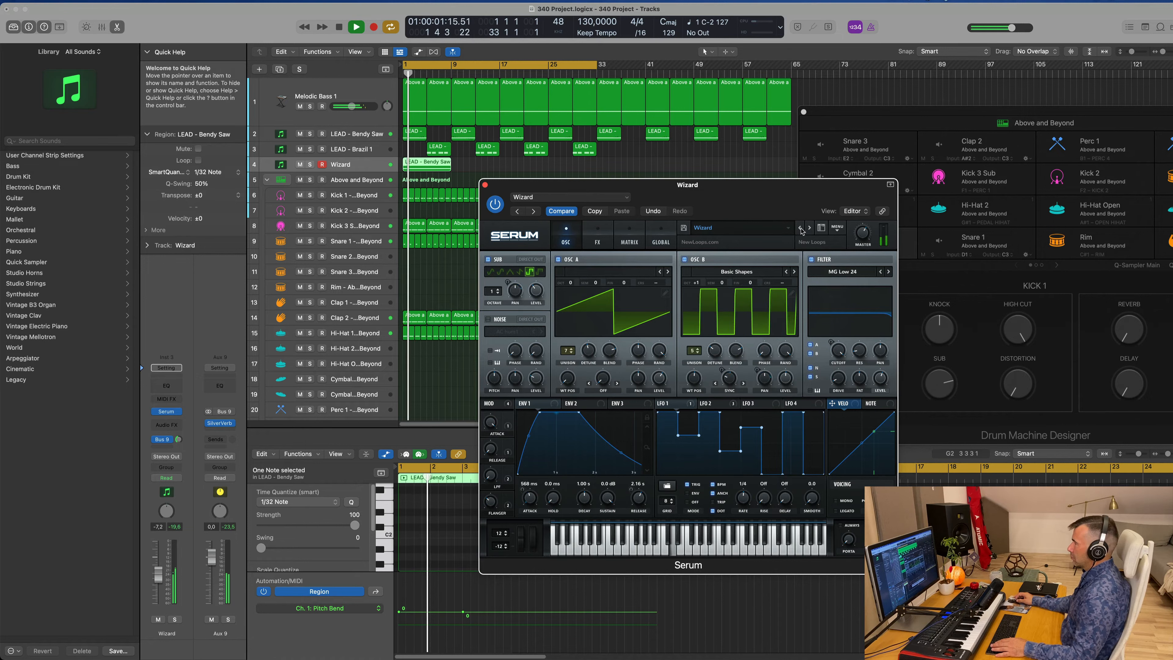
pyautogui.click(801, 228)
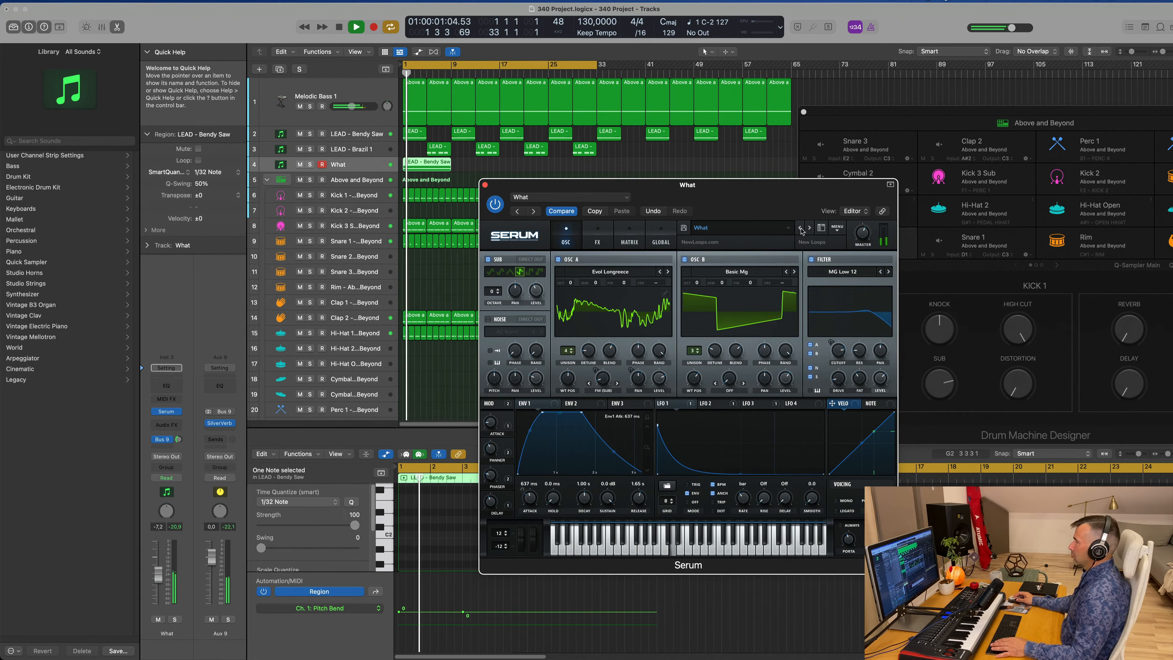
# Step: Step back through the Serum pad presets during playback, auditioning Venus, Varnish, Unity and UFO, and load Transcendental
pyautogui.click(801, 228)
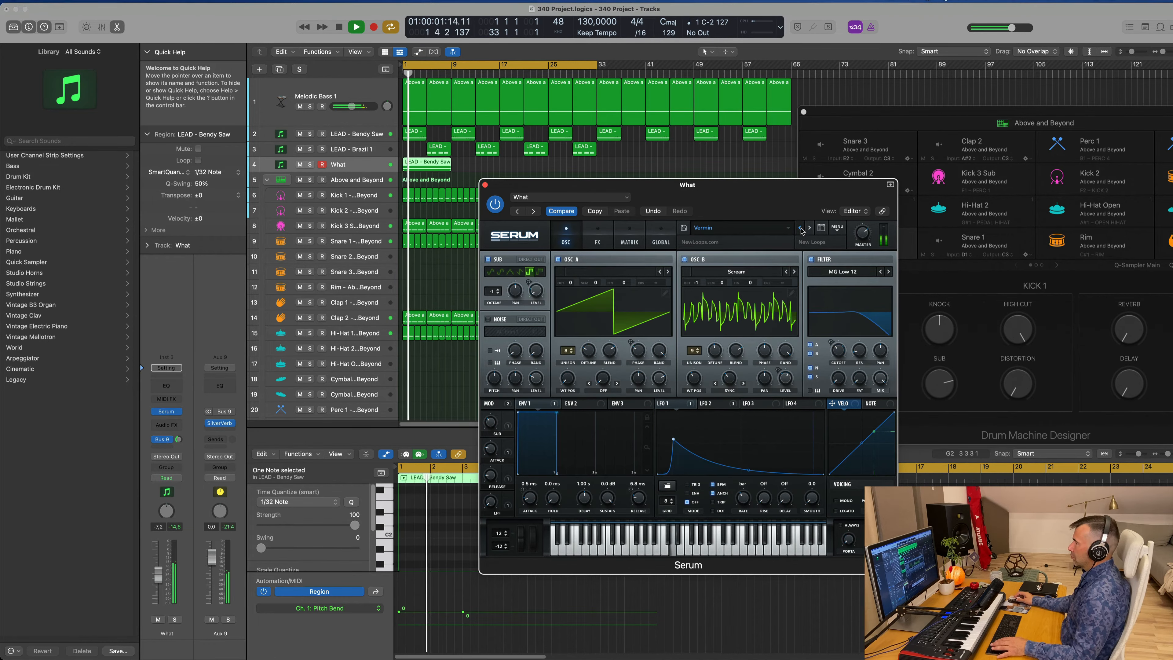
pyautogui.click(800, 228)
pyautogui.click(800, 228)
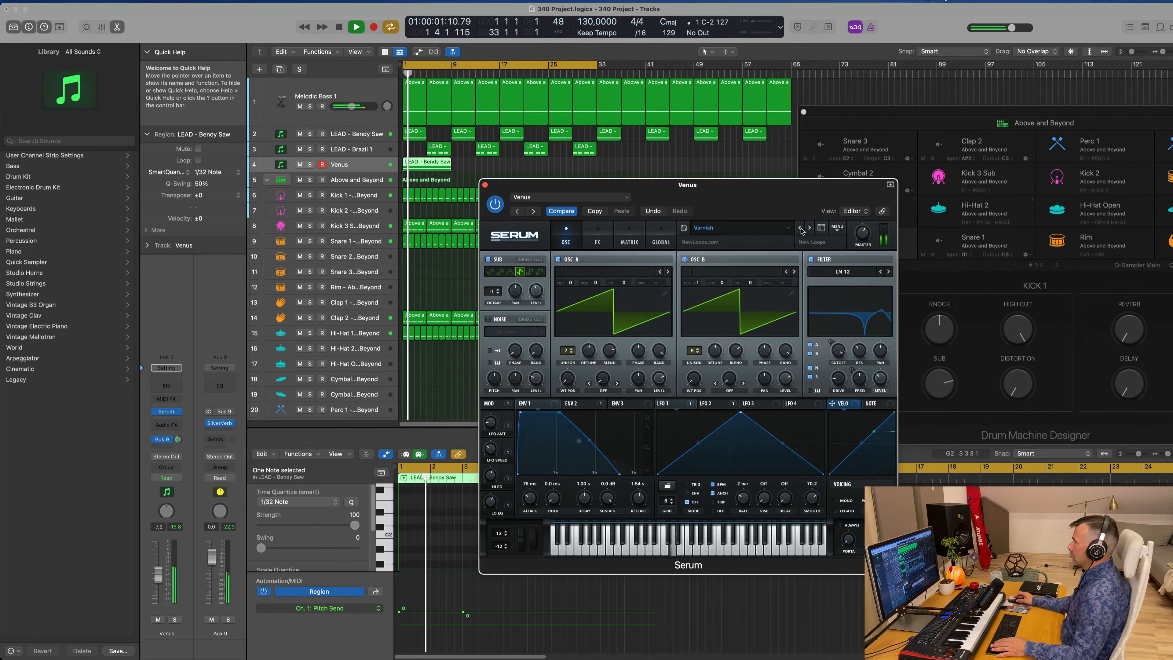
pyautogui.click(801, 227)
pyautogui.click(800, 228)
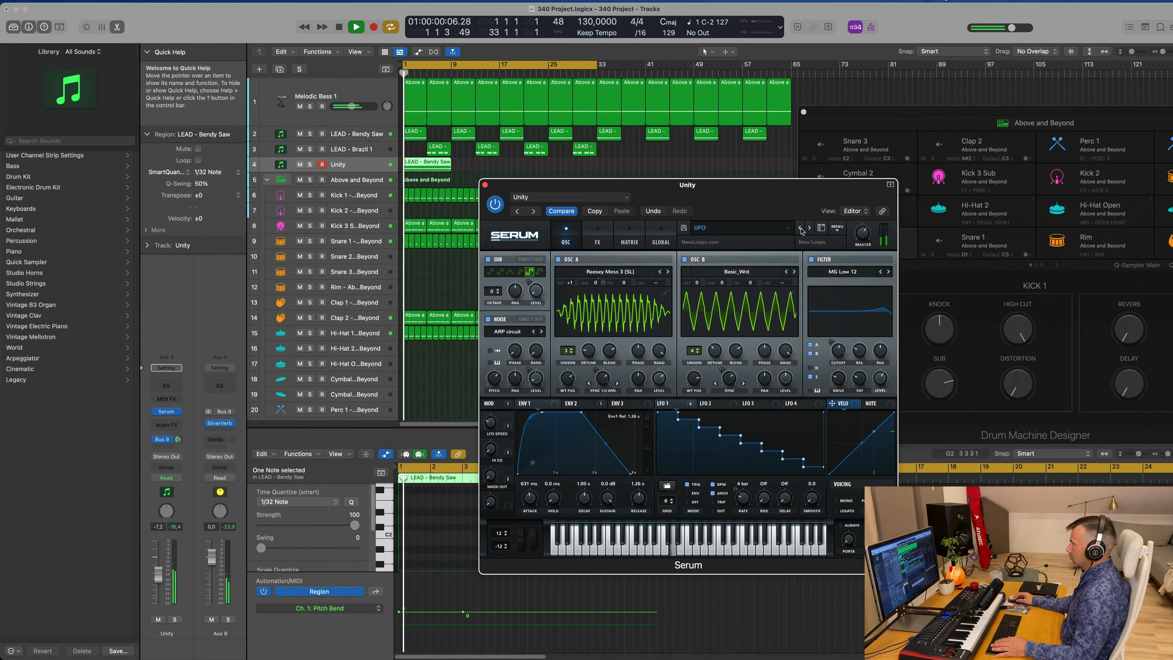
pyautogui.click(801, 228)
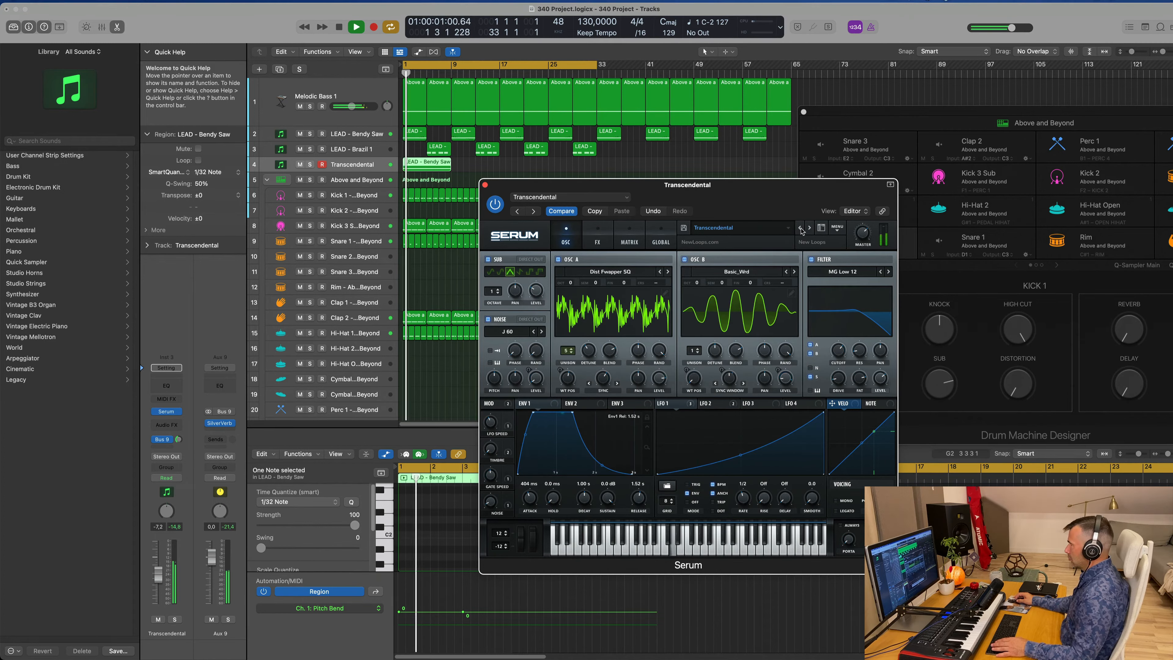
# Step: Step forward through the Serum pad presets during playback, auditioning UFO, What and Wizard on the way to Zenith
pyautogui.click(809, 229)
pyautogui.click(809, 229)
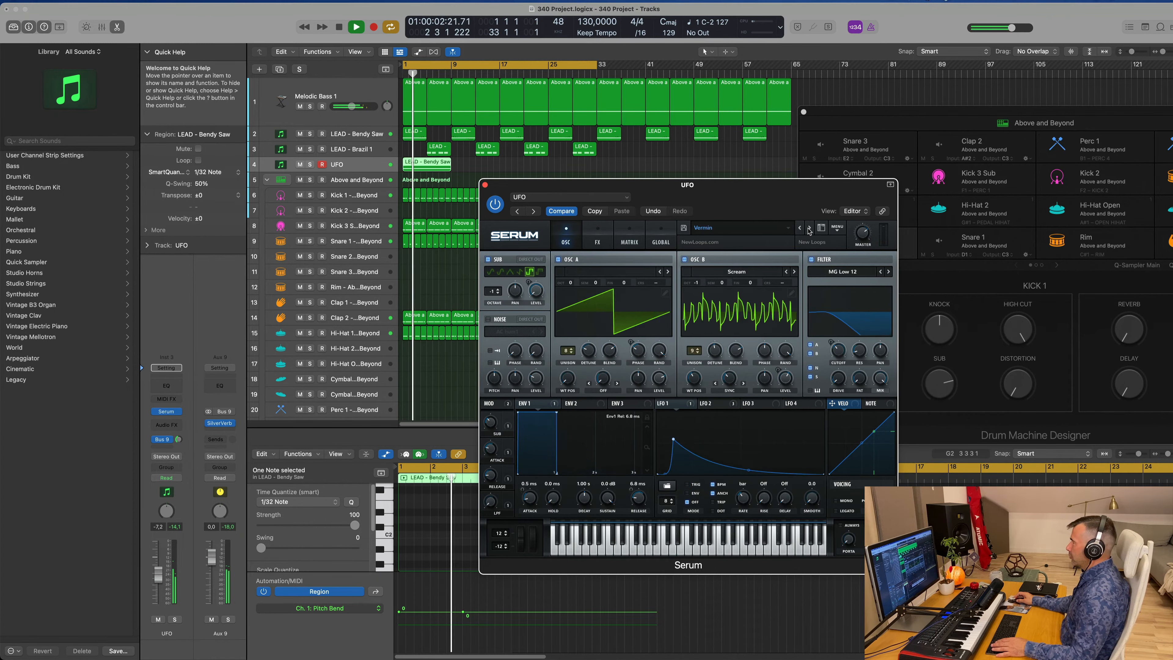
pyautogui.click(809, 229)
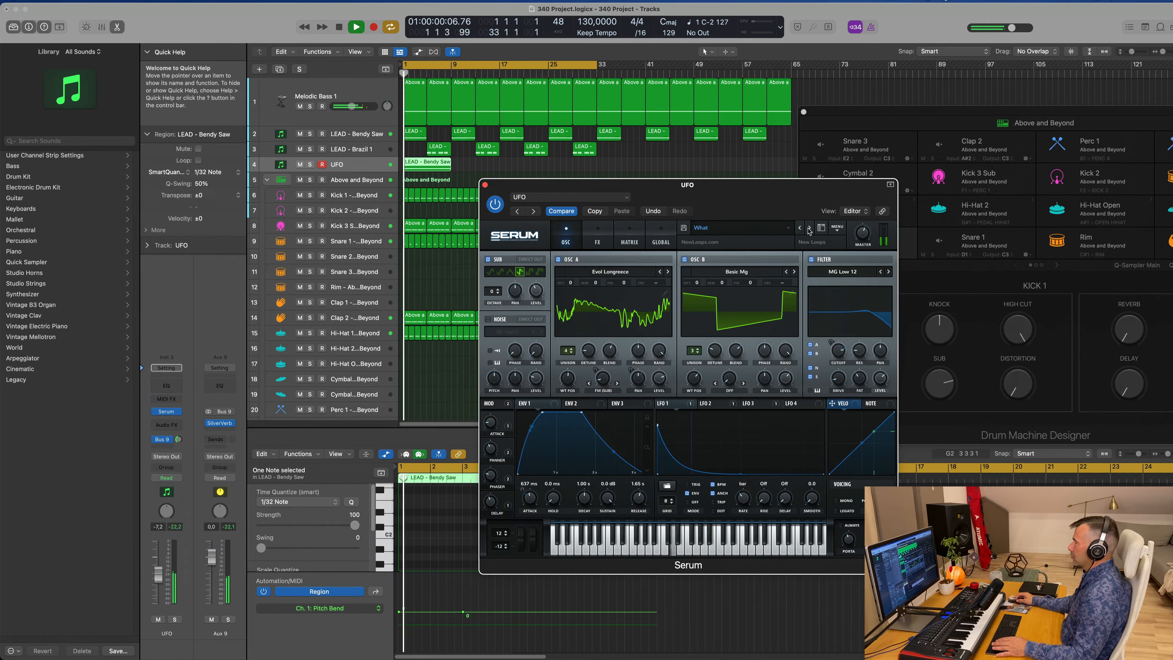
pyautogui.click(810, 228)
pyautogui.click(809, 229)
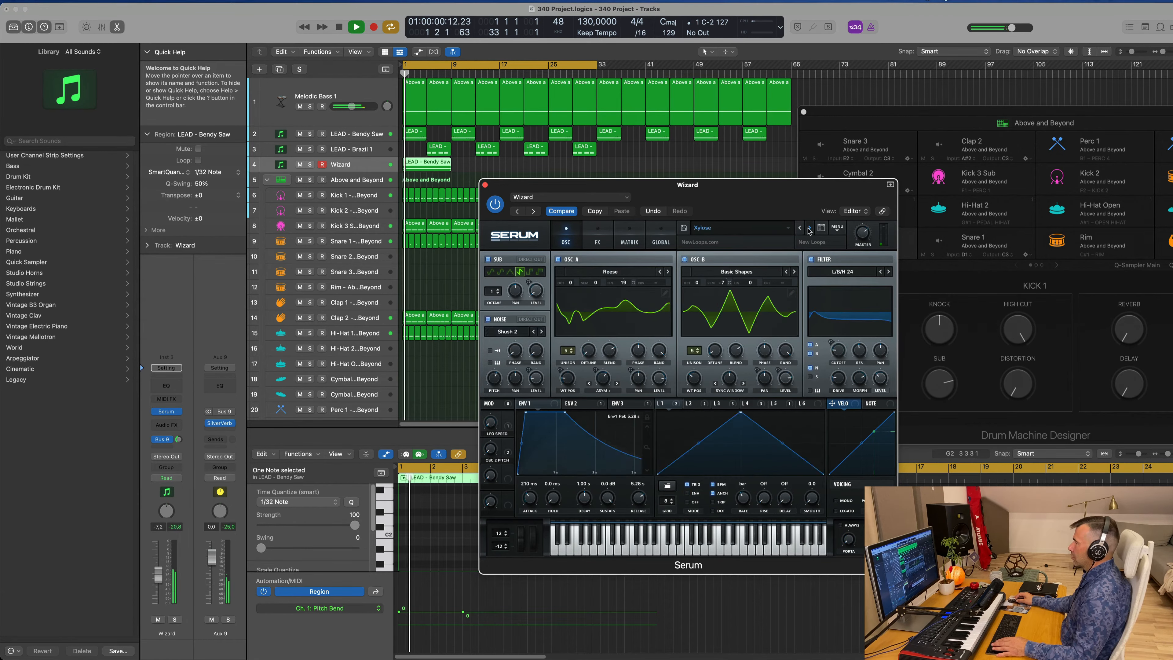
pyautogui.click(810, 230)
pyautogui.moveTo(766, 196); pyautogui.dragTo(823, 176)
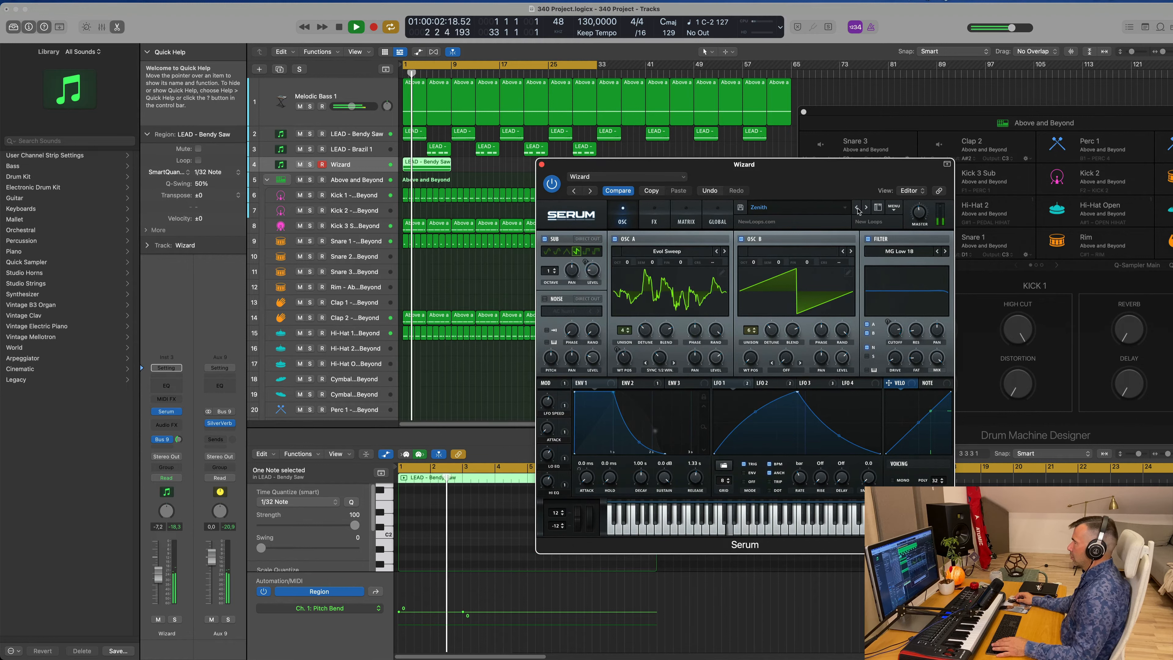
# Step: Compare the Zinc, Zenith, Youthful and Wizard pad presets against the arrangement from the start of the song
pyautogui.click(867, 208)
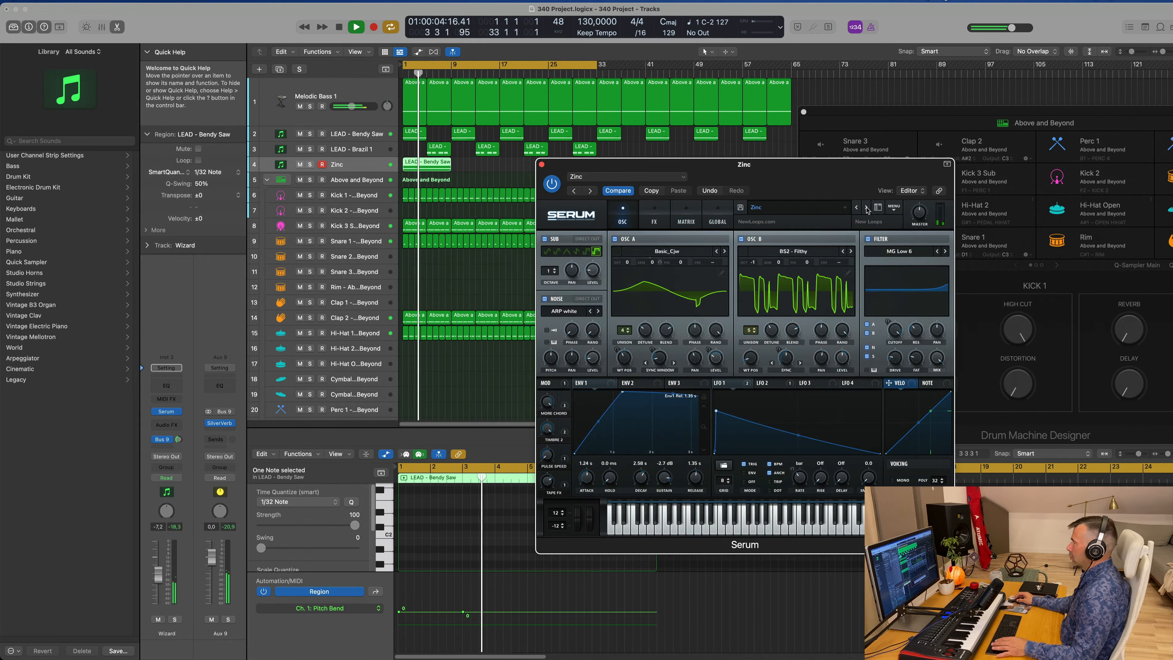
pyautogui.press('Return')
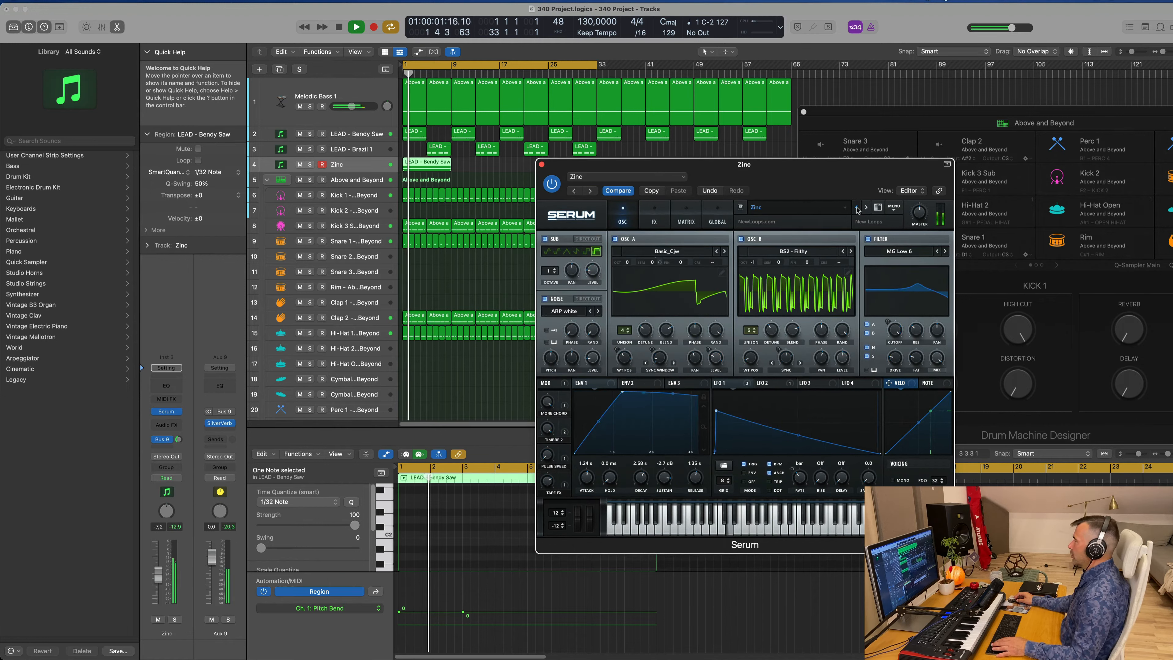
pyautogui.click(857, 208)
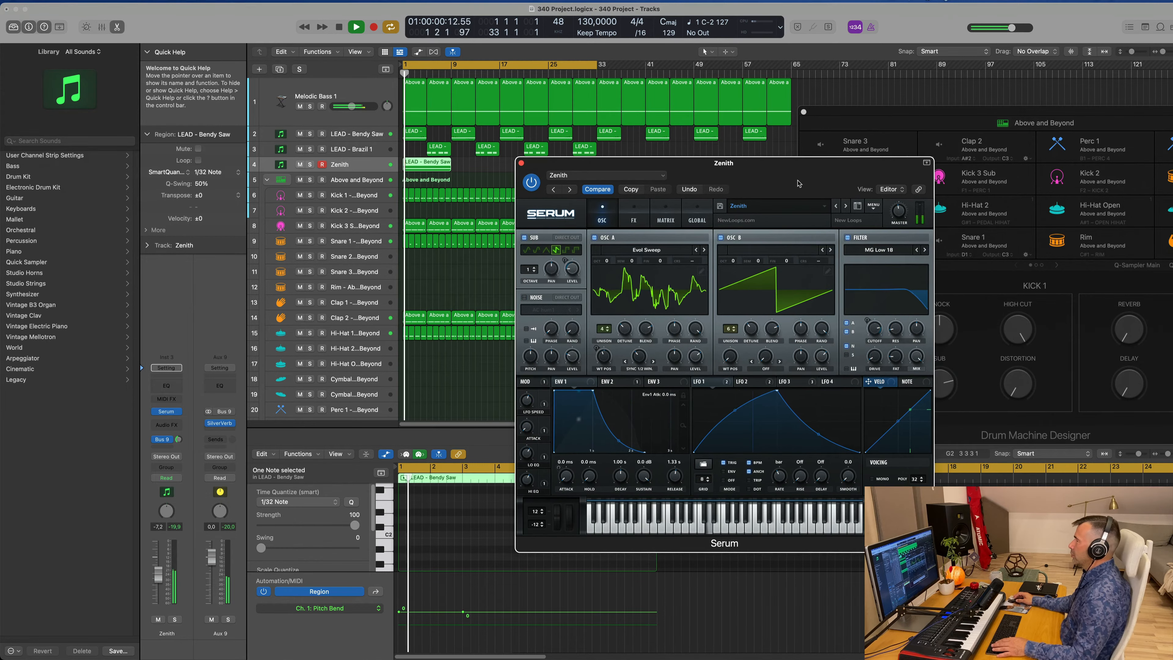
pyautogui.click(837, 206)
pyautogui.click(838, 208)
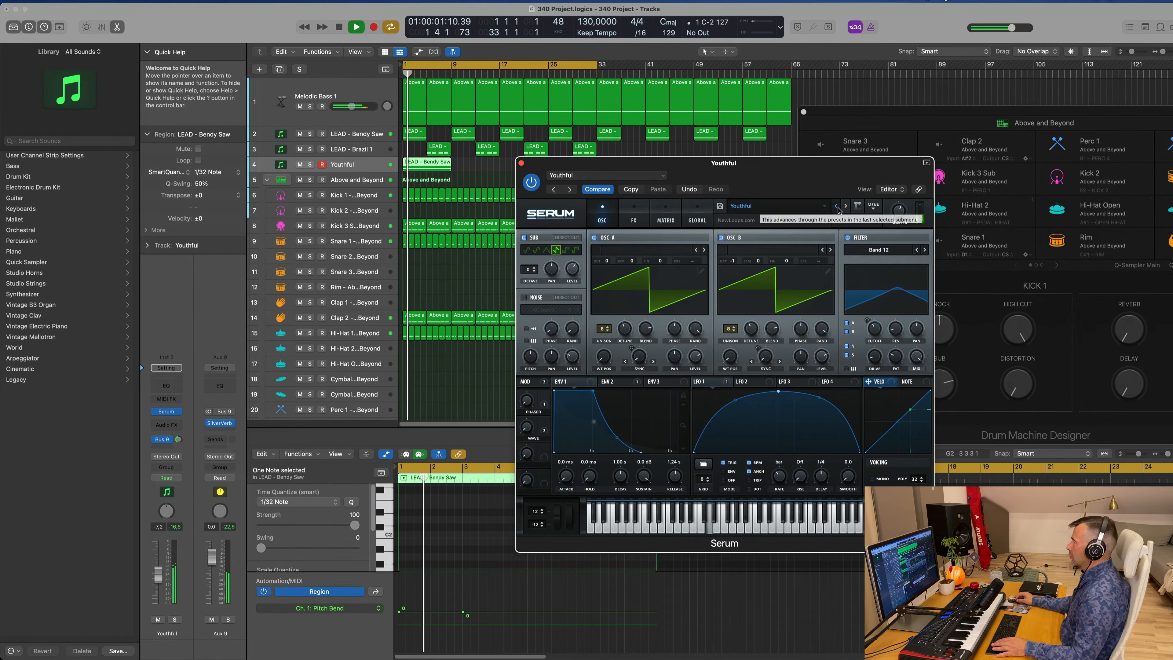
pyautogui.click(838, 209)
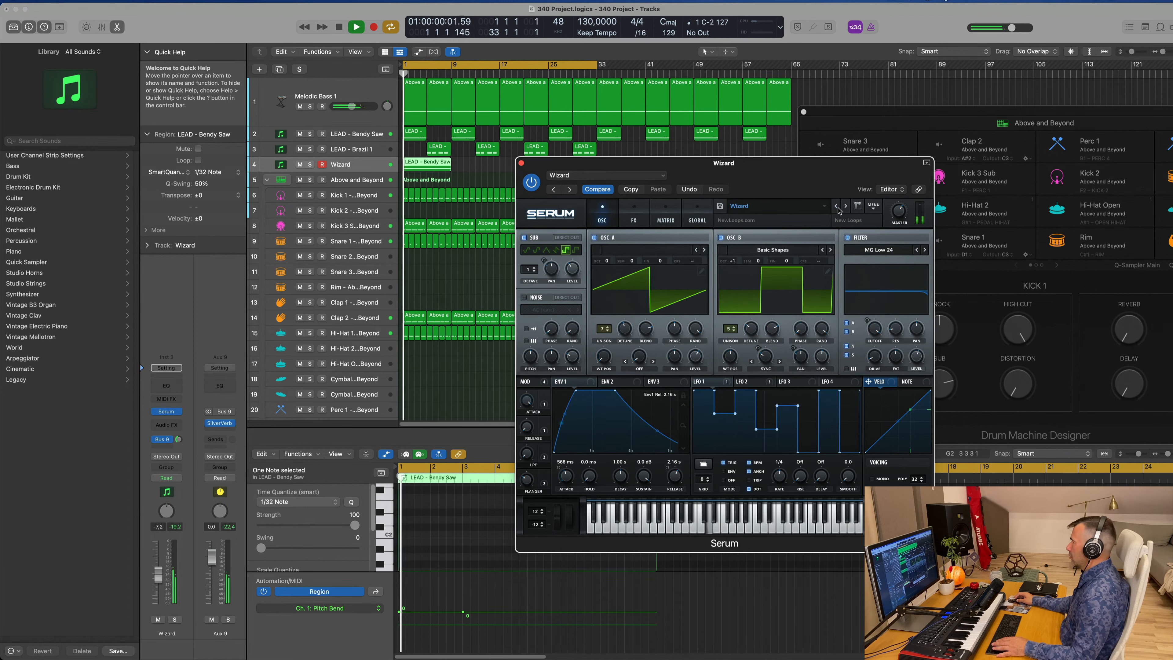
# Step: Load the Zenith preset for the pad and lower its track volume to -8.2 dB
pyautogui.click(845, 207)
pyautogui.click(845, 208)
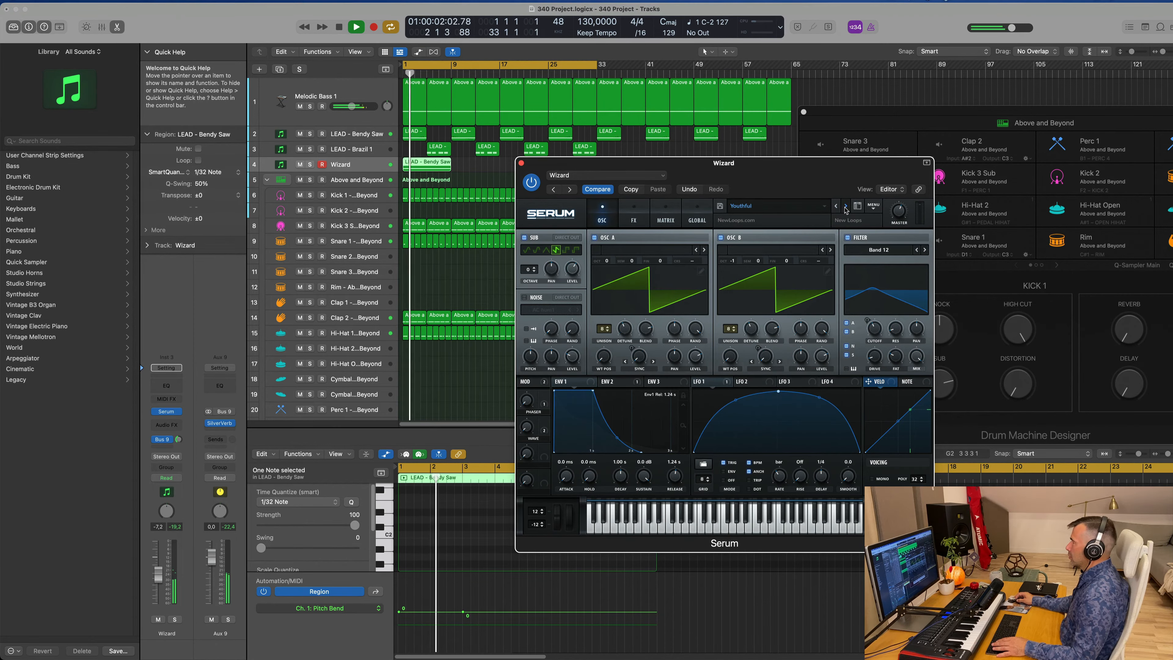
pyautogui.click(845, 208)
pyautogui.moveTo(780, 171); pyautogui.dragTo(767, 142)
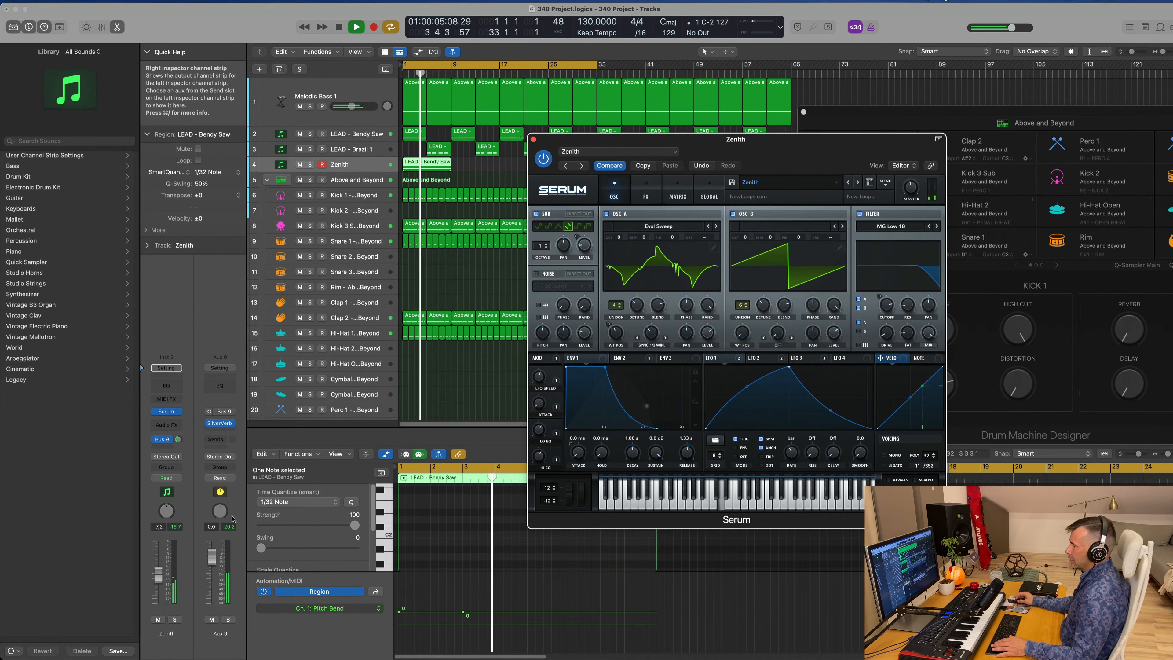
pyautogui.moveTo(158, 576); pyautogui.dragTo(158, 579)
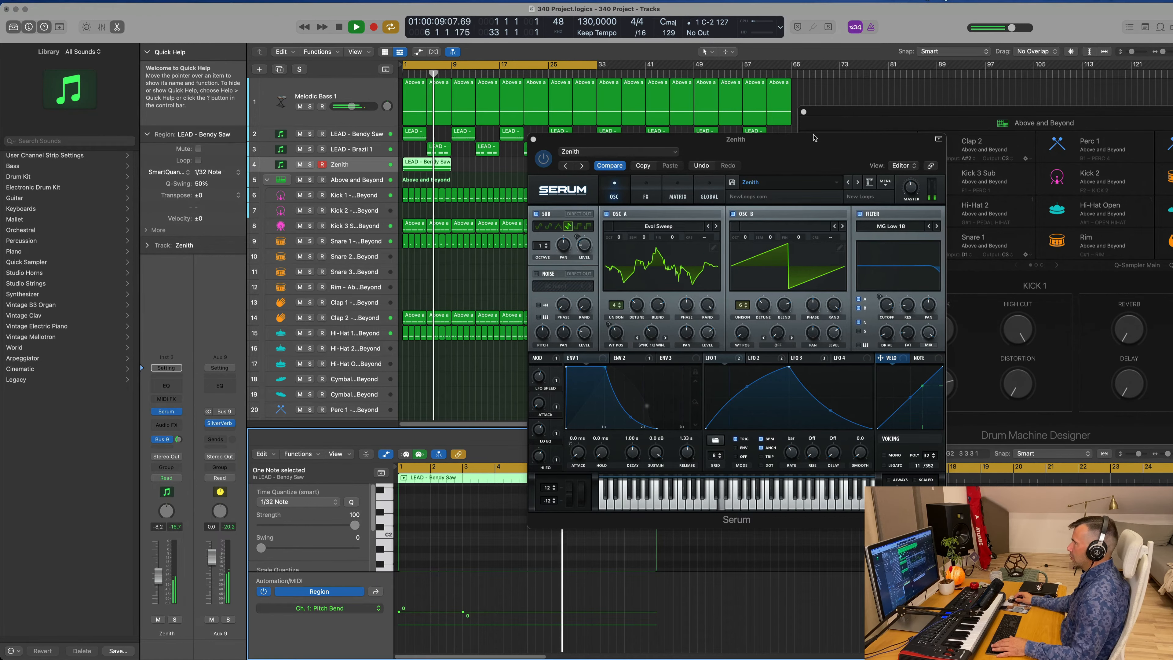
# Step: Repeat the Zenith track's eight-bar region until the copies fill the arrangement up to bar 65
pyautogui.moveTo(813, 138); pyautogui.dragTo(965, 146)
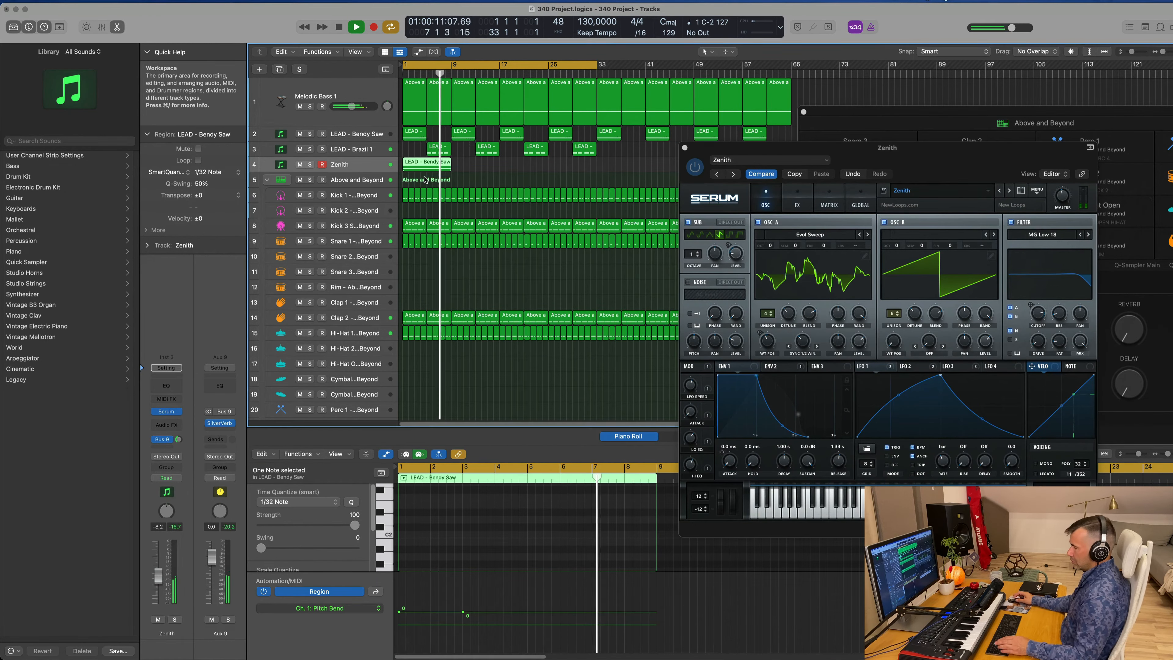
pyautogui.press('super+r')
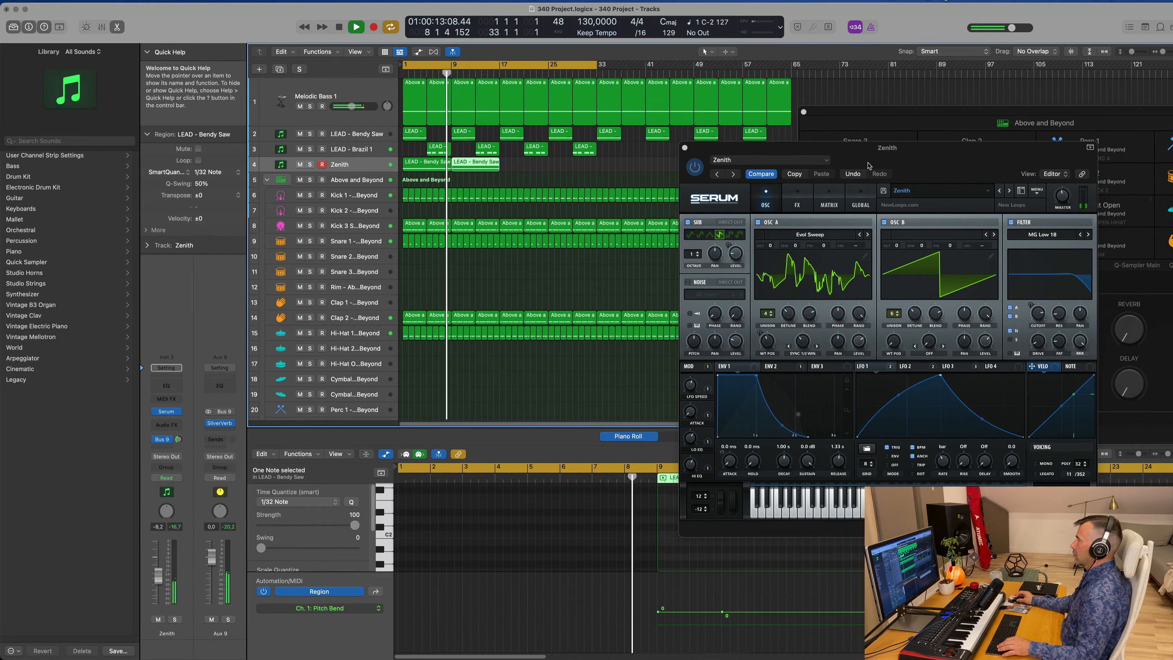
pyautogui.moveTo(931, 159); pyautogui.dragTo(749, 189)
pyautogui.click(502, 177)
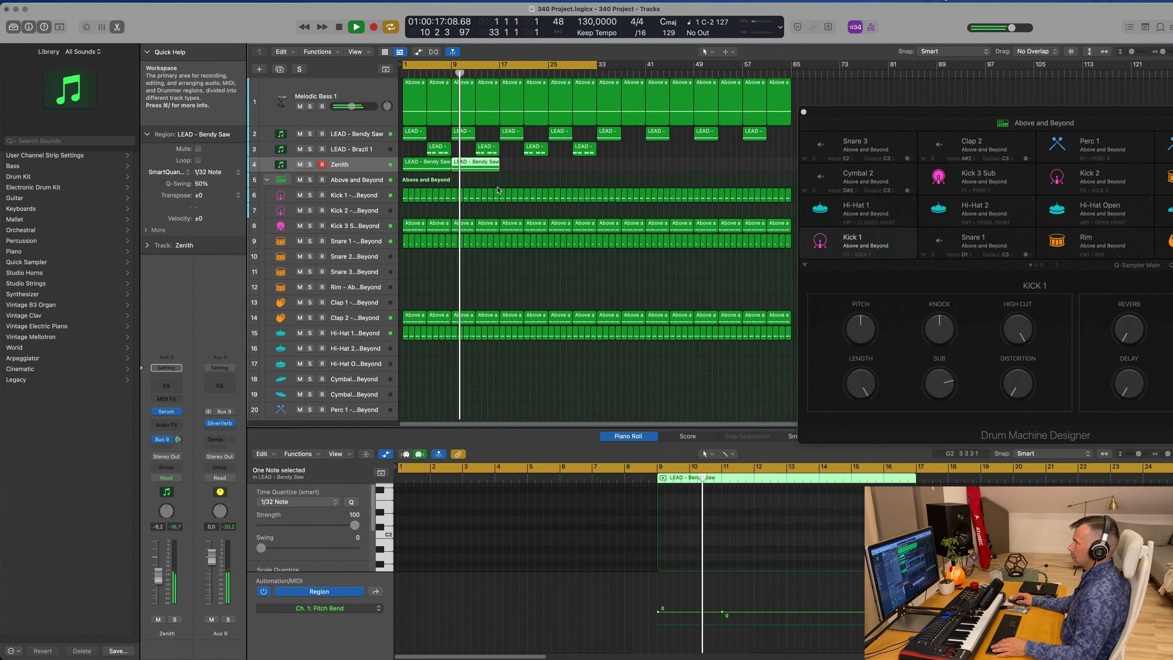
pyautogui.moveTo(531, 172); pyautogui.dragTo(405, 170)
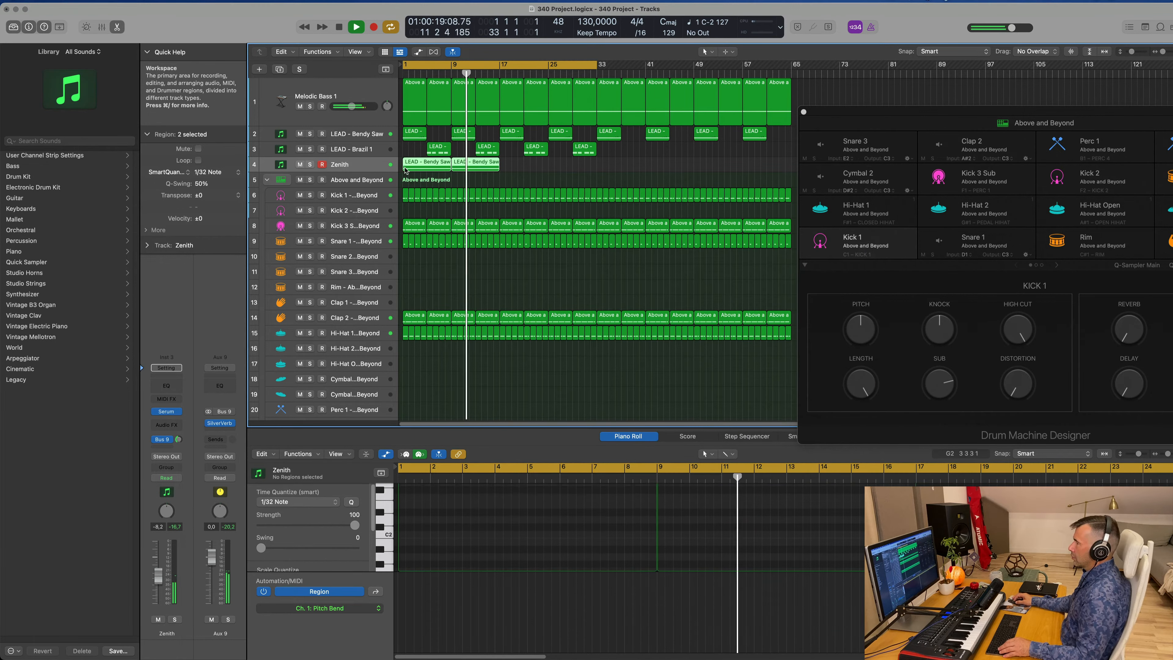
pyautogui.press('super+r')
pyautogui.moveTo(605, 171); pyautogui.dragTo(532, 170)
pyautogui.press('super+r')
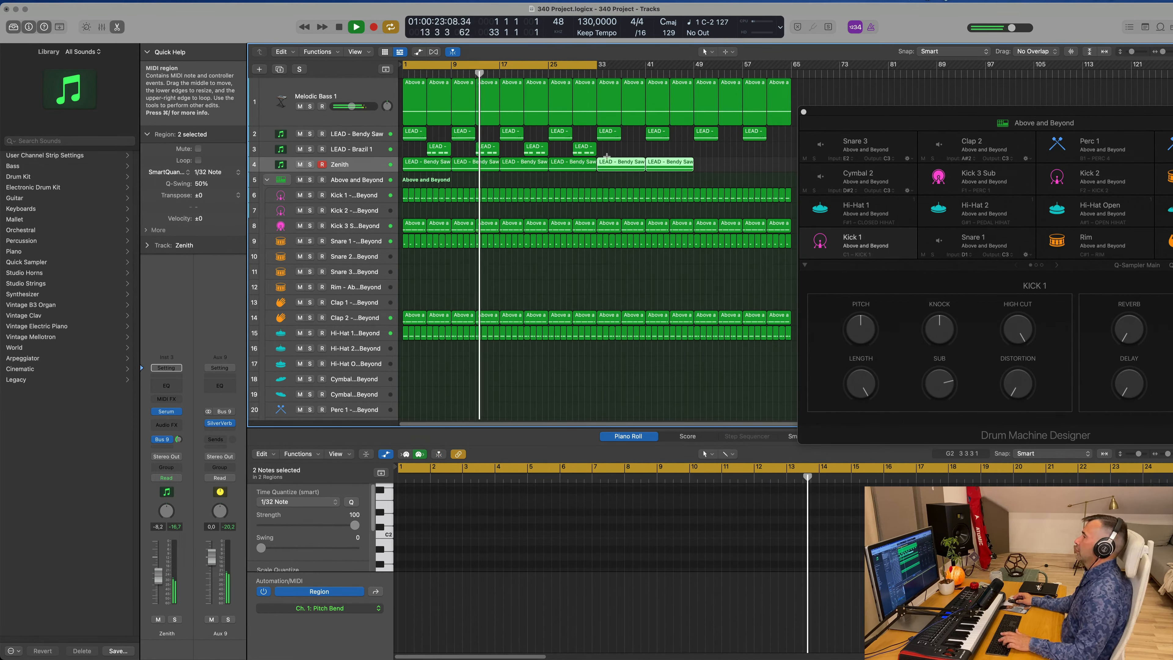
pyautogui.press('super+r')
pyautogui.click(637, 284)
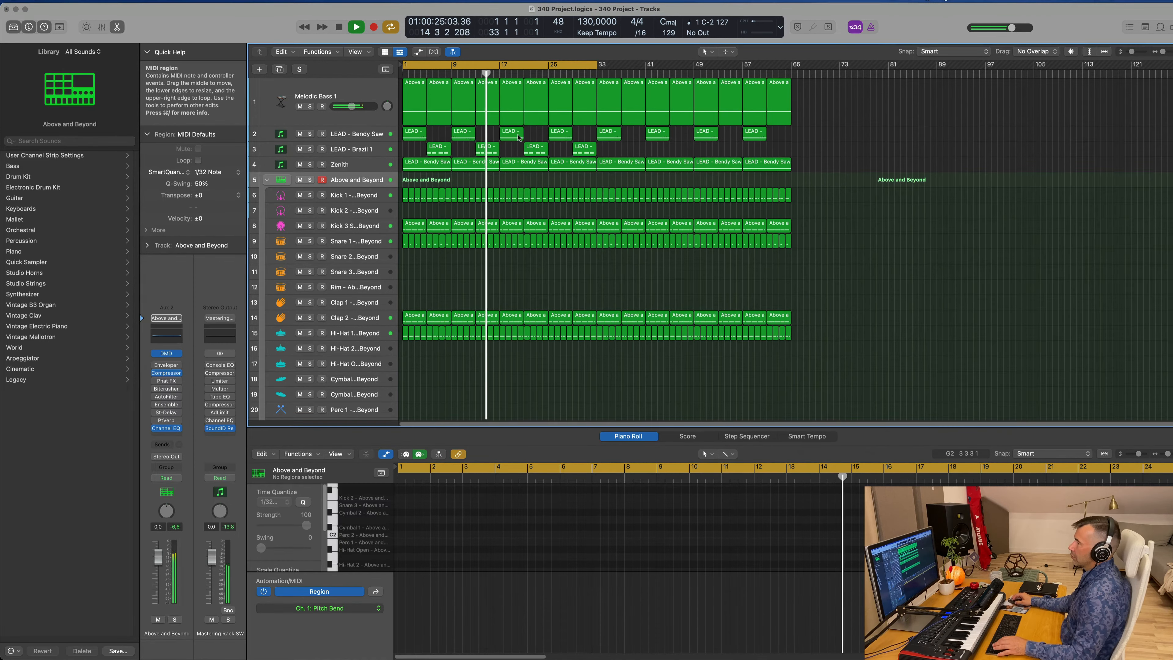
# Step: Lower the volume of the Above and Beyond kit's Snare 1 track to -6.2 dB
pyautogui.click(291, 113)
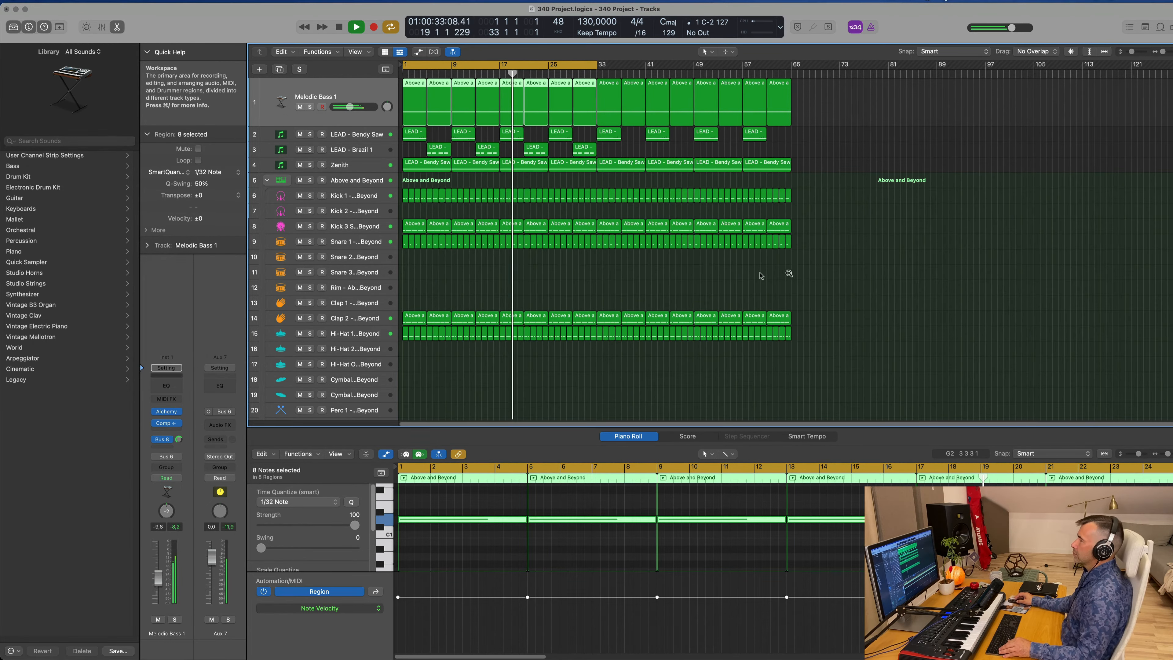
pyautogui.click(553, 284)
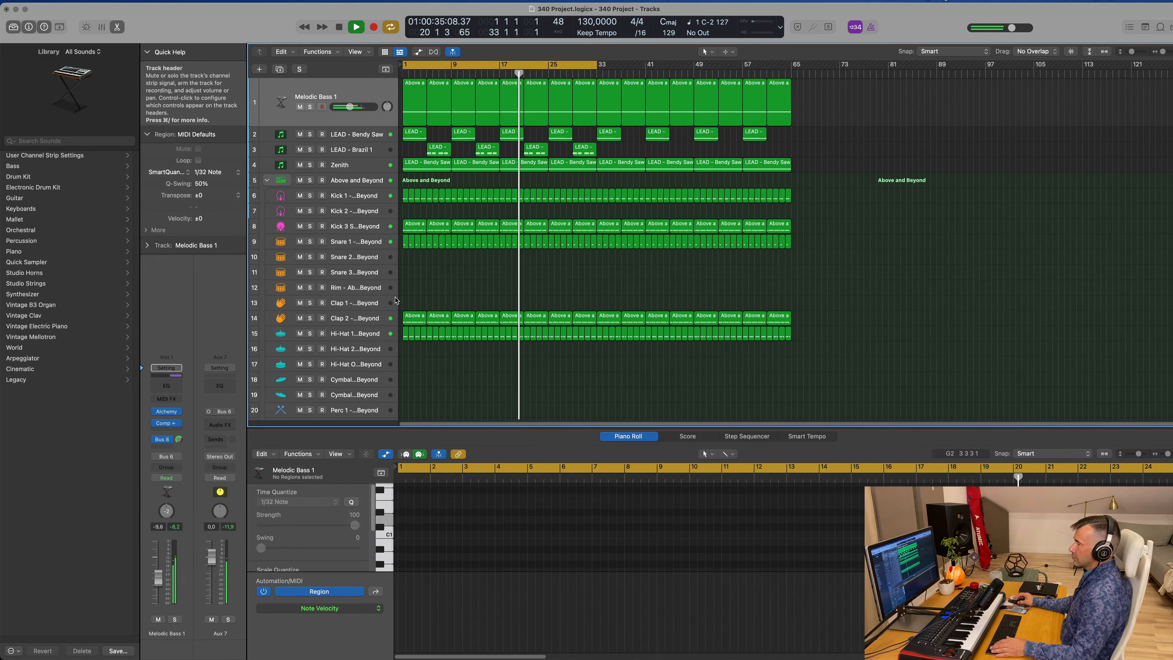
pyautogui.click(375, 245)
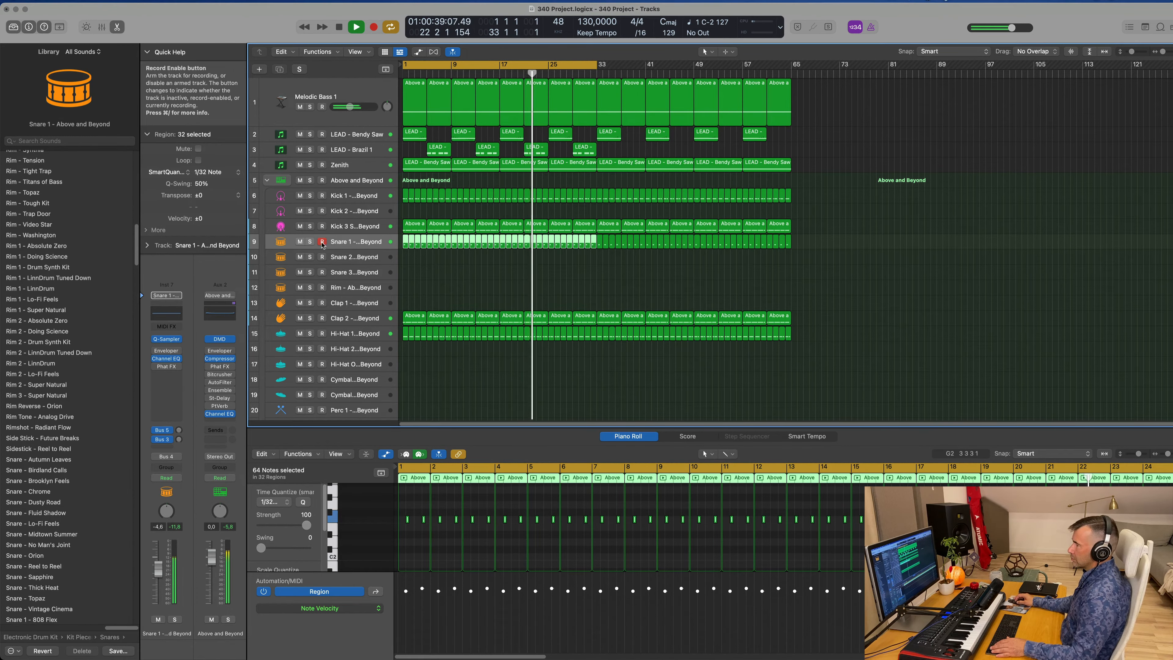
# Step: Expand the Roland TR-909 stack, copy all Above and Beyond Snare 1 regions onto its Snare 1 track, and audition the layered snares
pyautogui.scroll(-4, 388, 308)
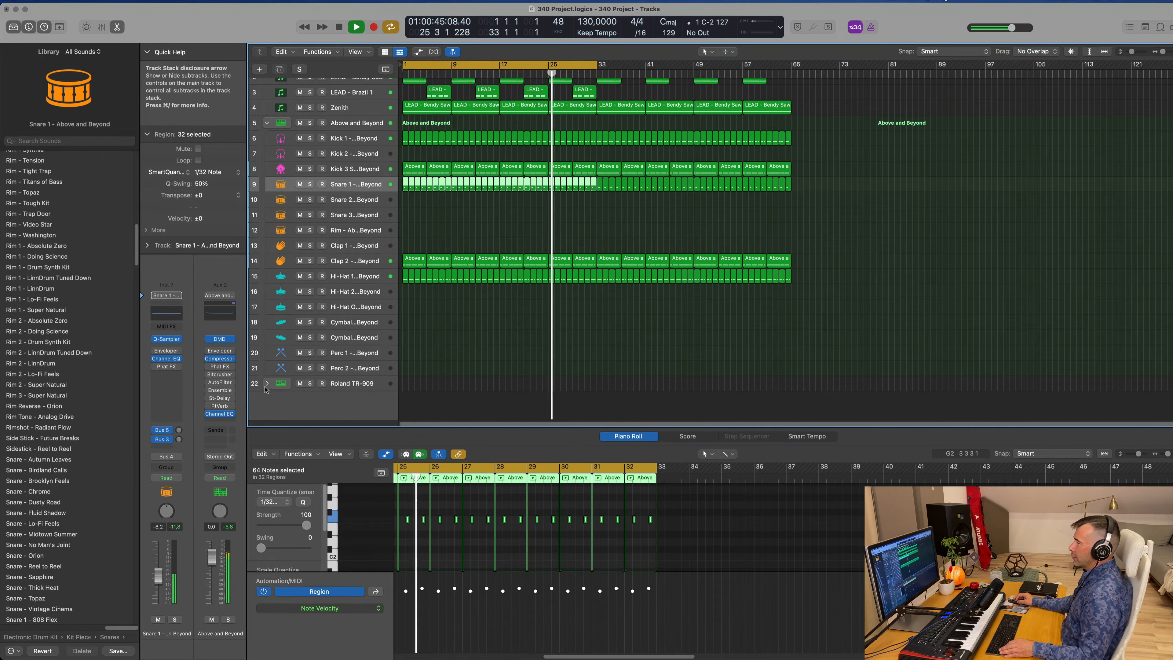
pyautogui.scroll(-3, 388, 309)
pyautogui.click(421, 161)
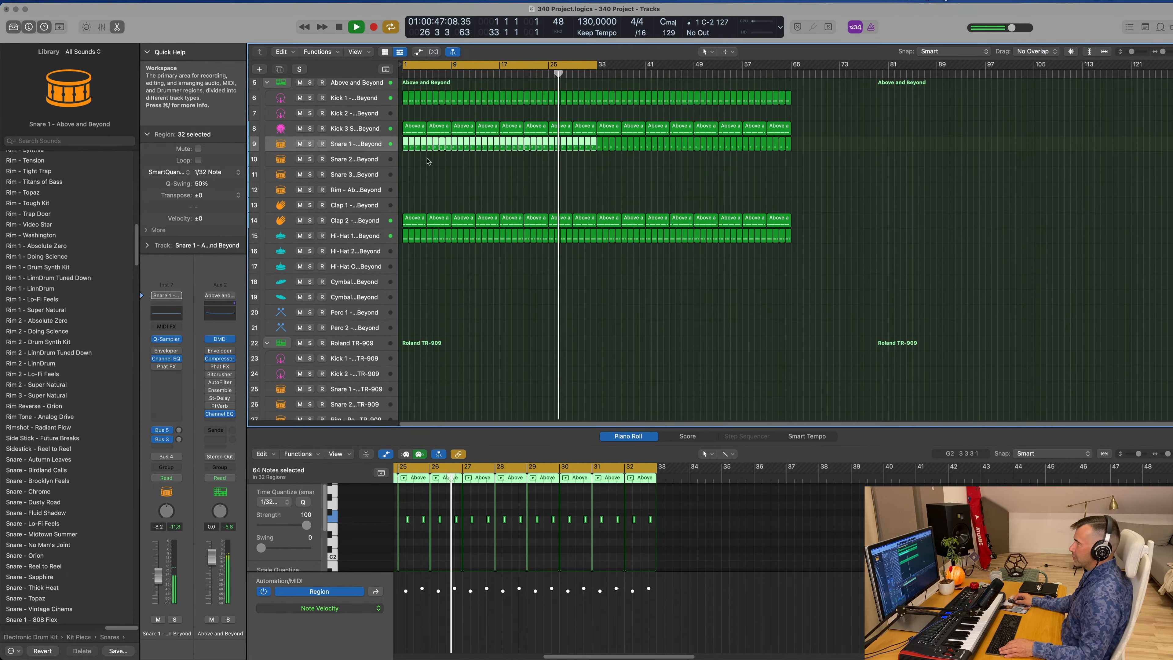
pyautogui.click(405, 145)
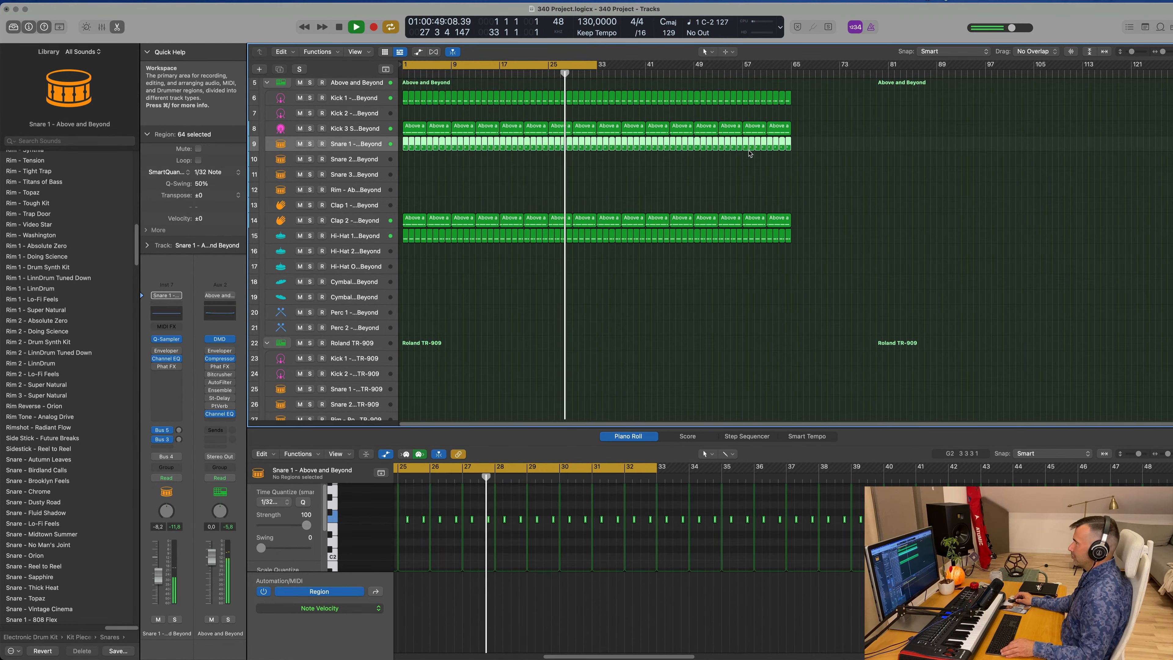
pyautogui.moveTo(405, 145); pyautogui.dragTo(406, 392)
pyautogui.press('space')
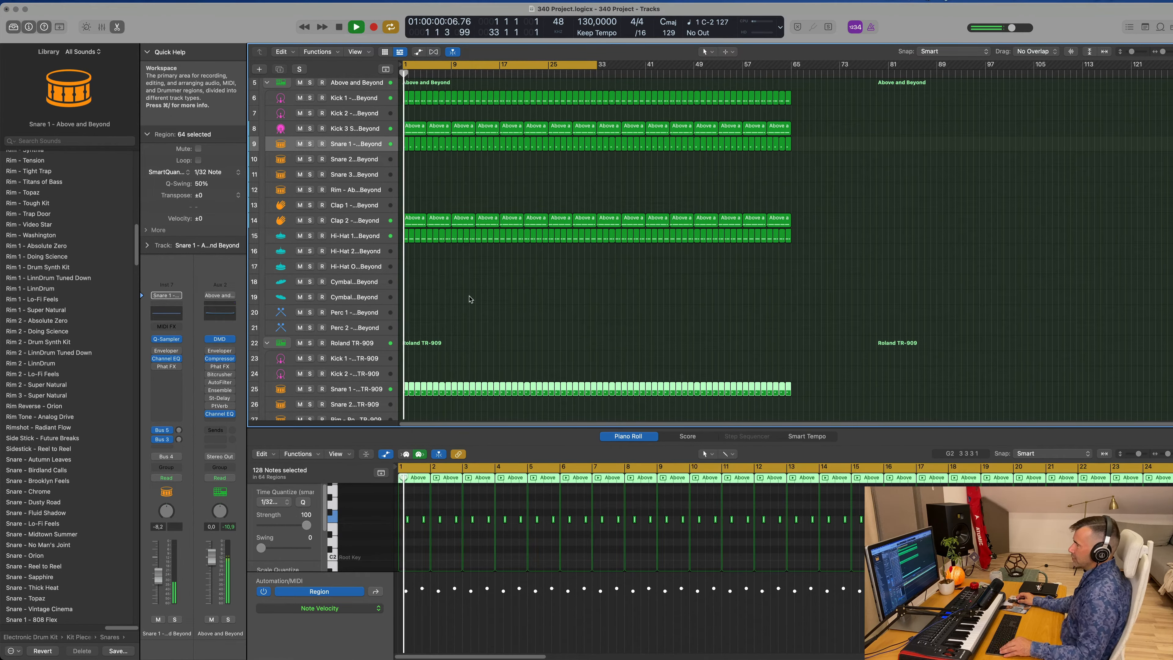
pyautogui.click(367, 389)
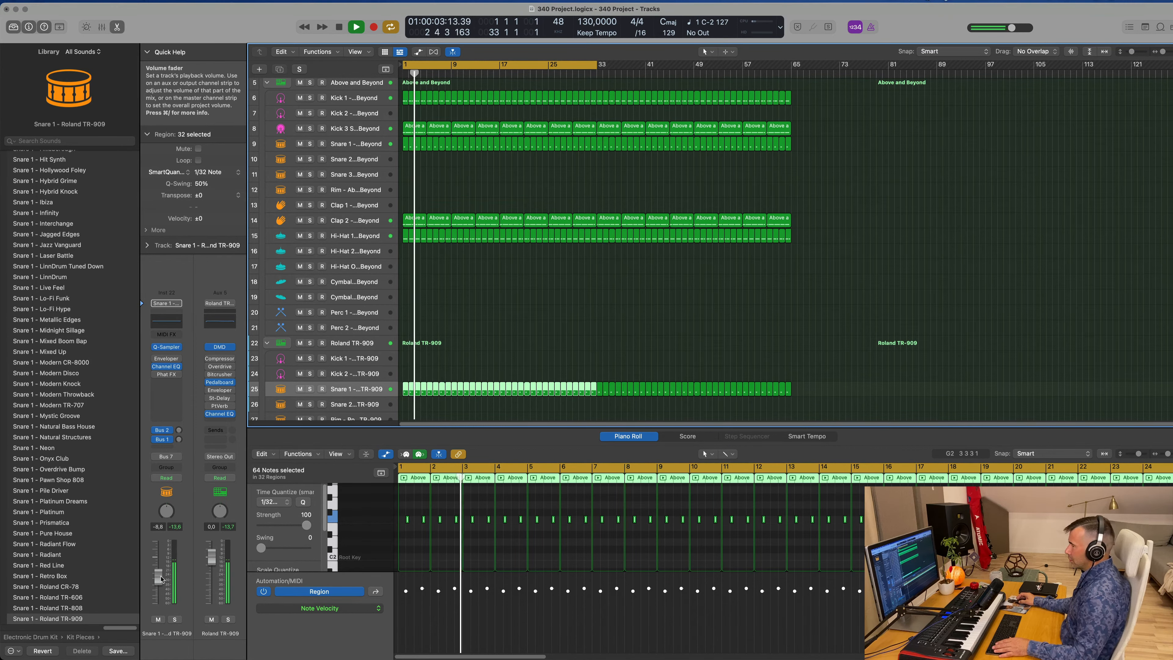
# Step: Copy the first one-bar Hi-Hat 1 region from the Above and Beyond kit to the start of the first TR-909 hi-hat track
pyautogui.scroll(-5, 476, 326)
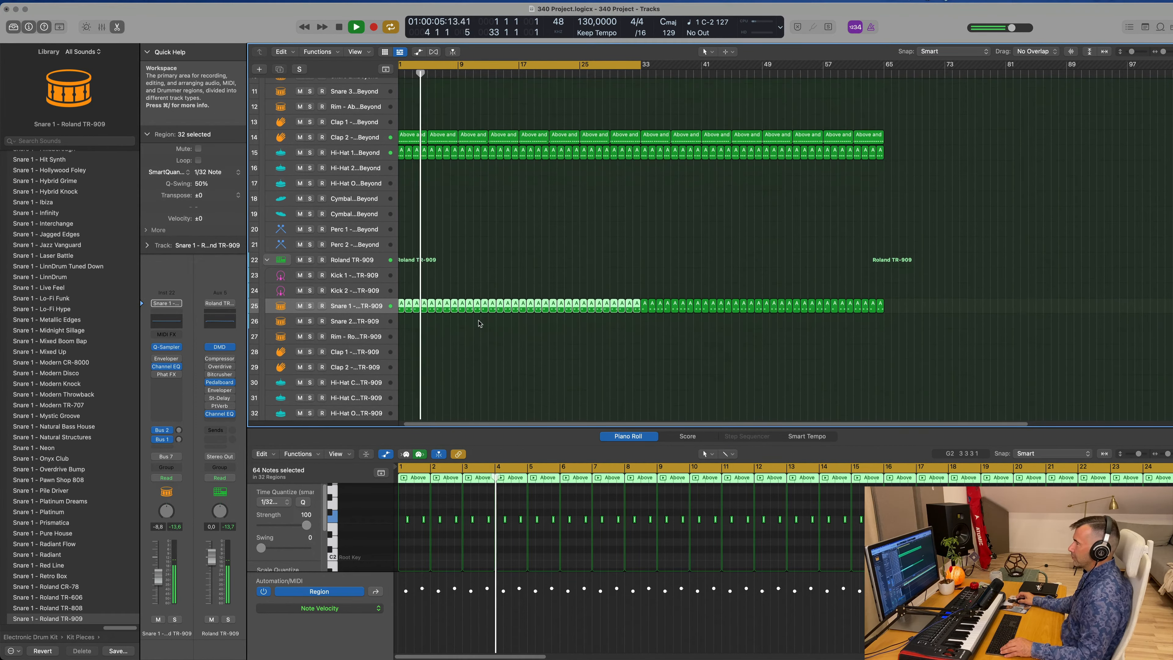
pyautogui.scroll(-2, 479, 323)
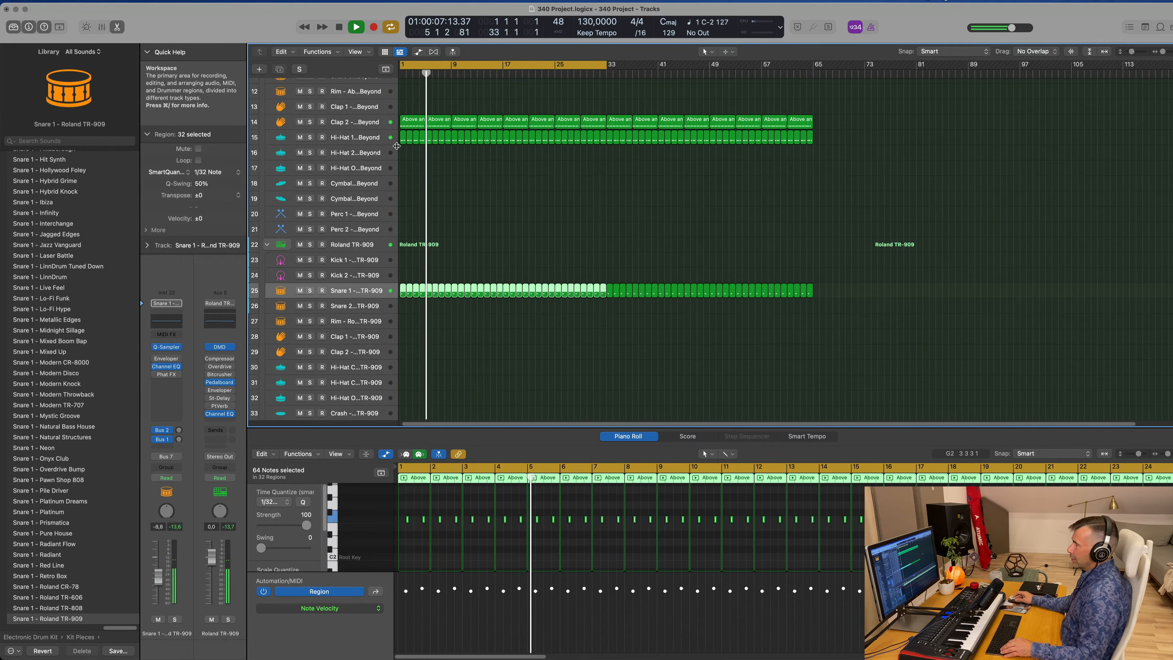
pyautogui.scroll(-2, 398, 144)
pyautogui.click(404, 131)
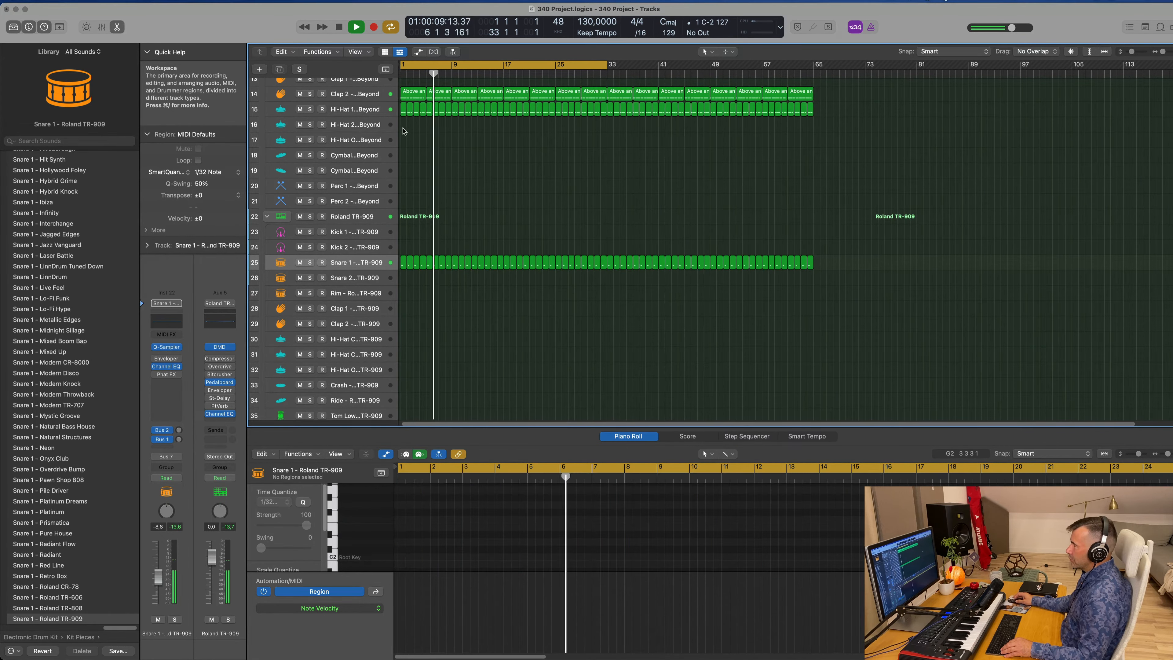
pyautogui.click(403, 110)
pyautogui.moveTo(406, 180); pyautogui.dragTo(397, 339)
# Step: Rework the copied TR-909 hi-hat bar into a sixteenth-note pattern that leaves the offbeat eighths empty, and play it back
pyautogui.scroll(6, 401, 519)
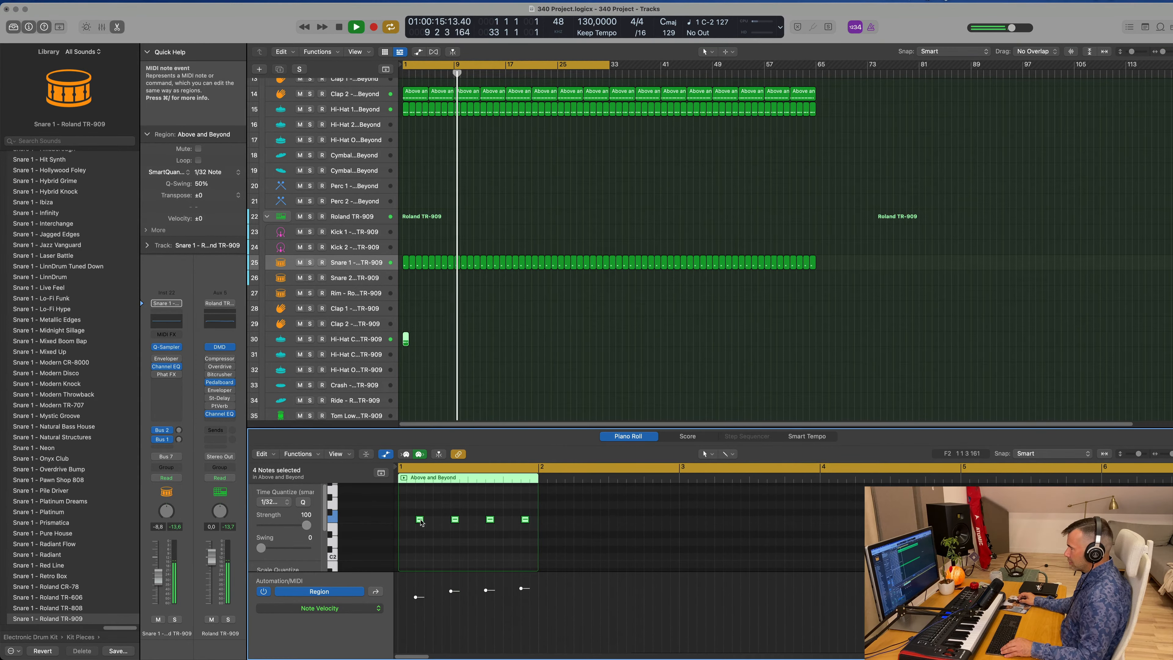
pyautogui.moveTo(420, 521)
pyautogui.mouseDown()
pyautogui.moveTo(403, 521)
pyautogui.moveTo(430, 521)
pyautogui.mouseUp()
pyautogui.press('space')
pyautogui.press('space')
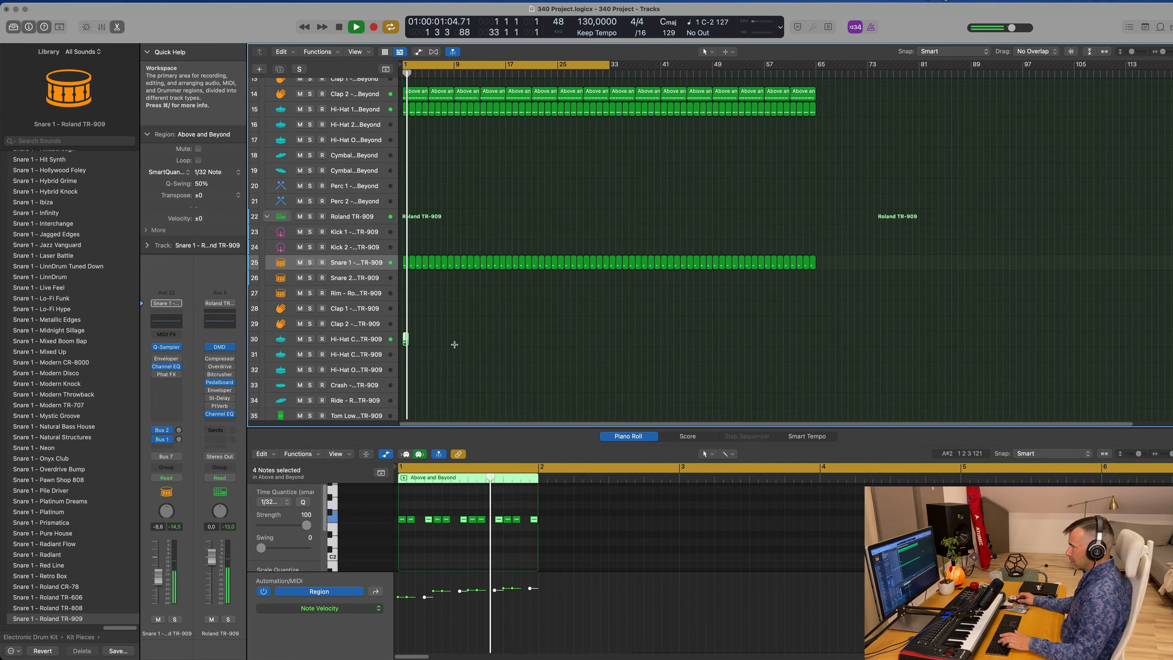
# Step: Try the copied TR-909 closed hi-hat notes an octave lower, return them to their original pitch, and replay from the start
pyautogui.click(405, 339)
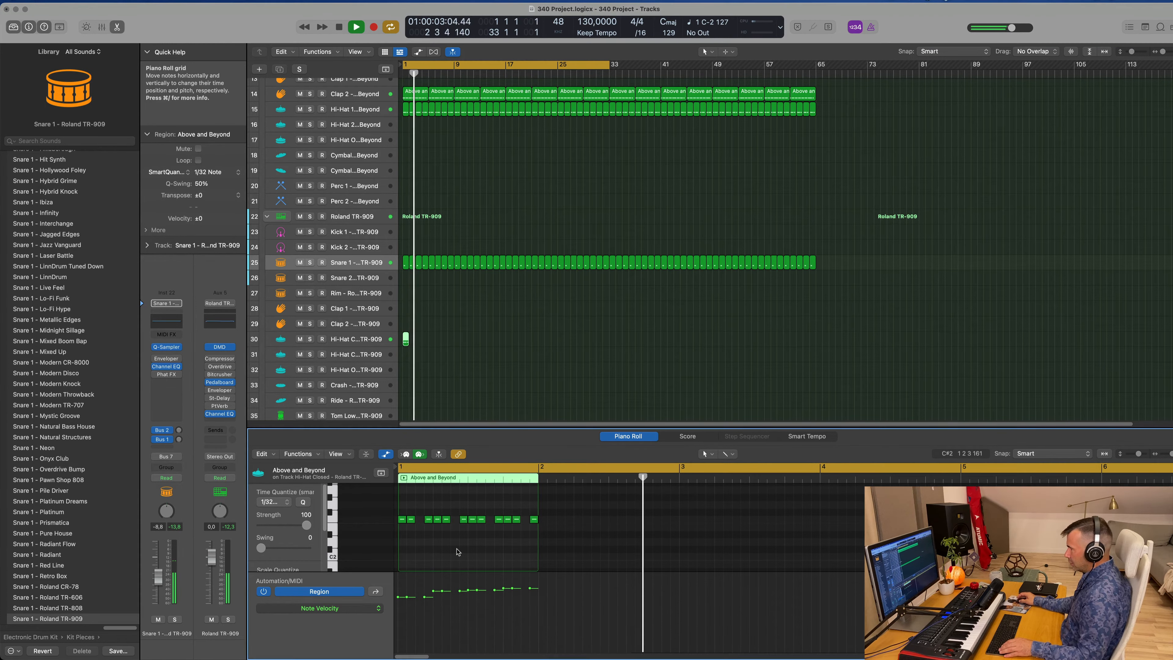
pyautogui.scroll(-4, 433, 543)
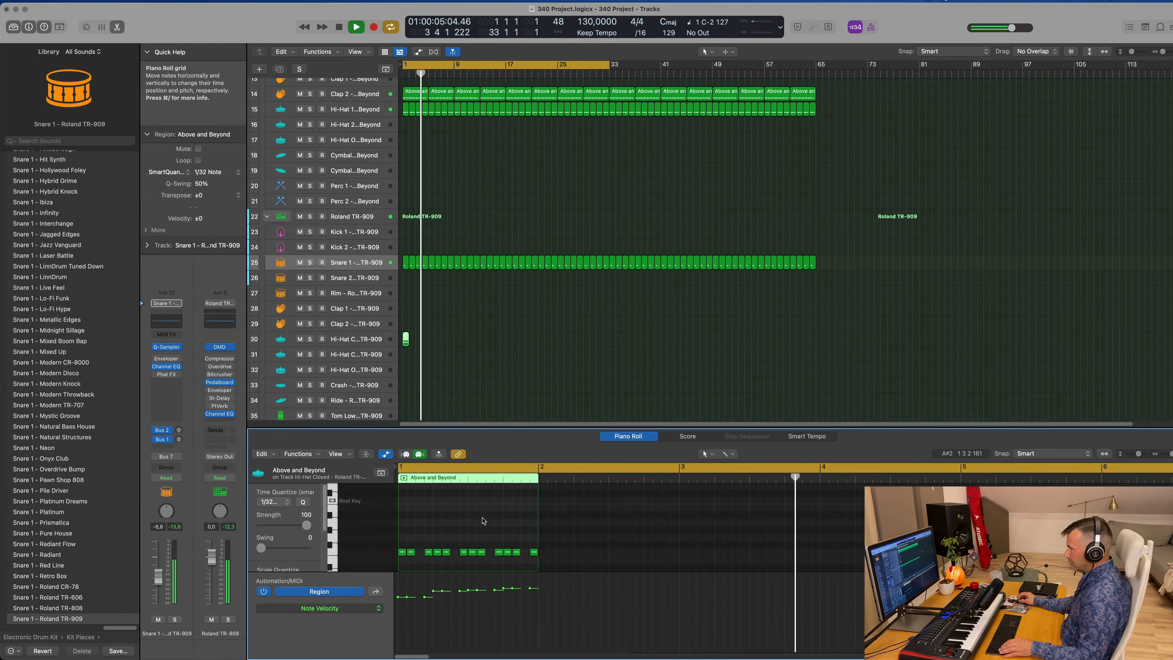
pyautogui.press('super+a')
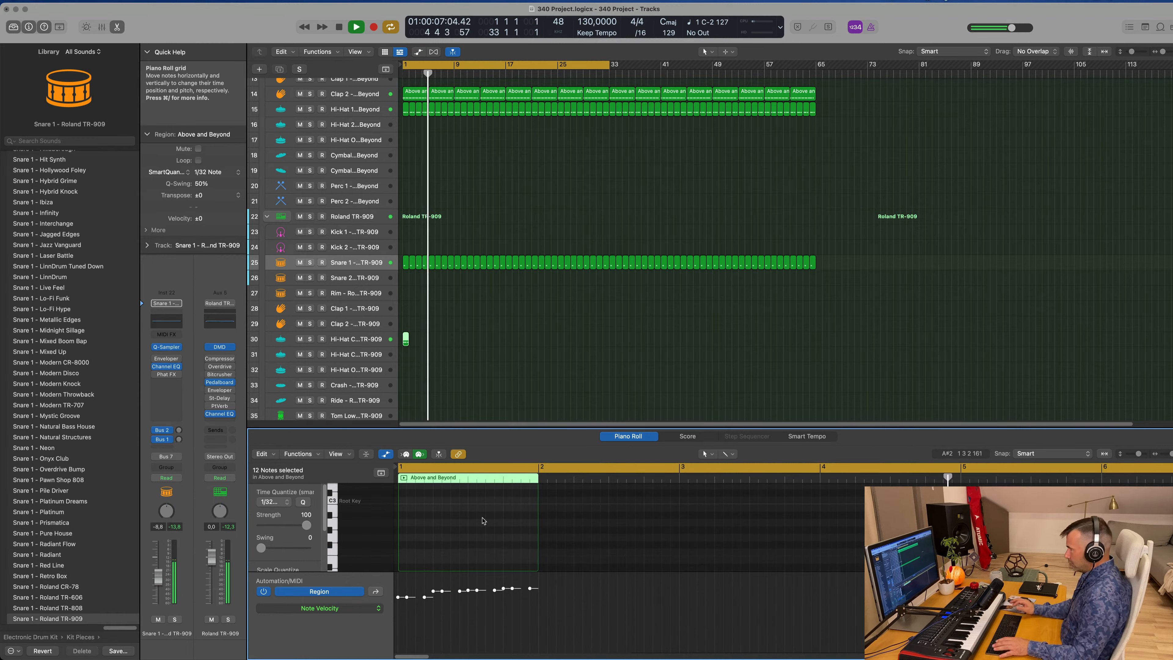
pyautogui.press('Return')
pyautogui.scroll(4, 485, 540)
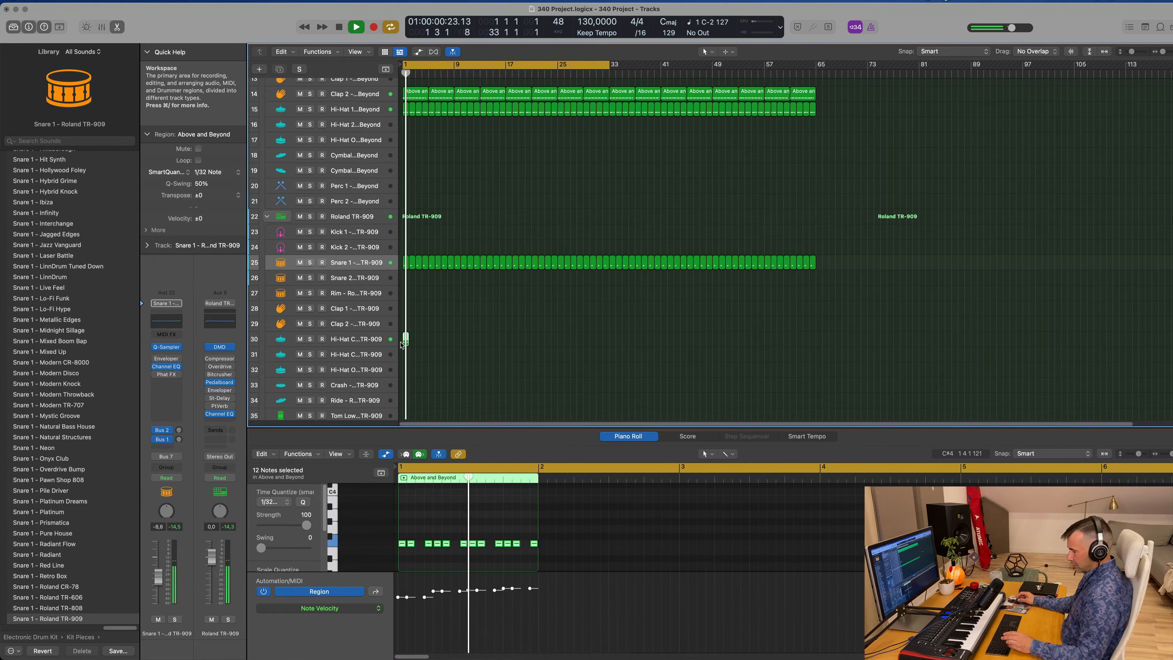
# Step: Repeat the one-bar TR-909 closed hi-hat region until it fills the track up to bar 33, and restart playback
pyautogui.press('super+r')
pyautogui.press('super+r')
pyautogui.press('super+r')
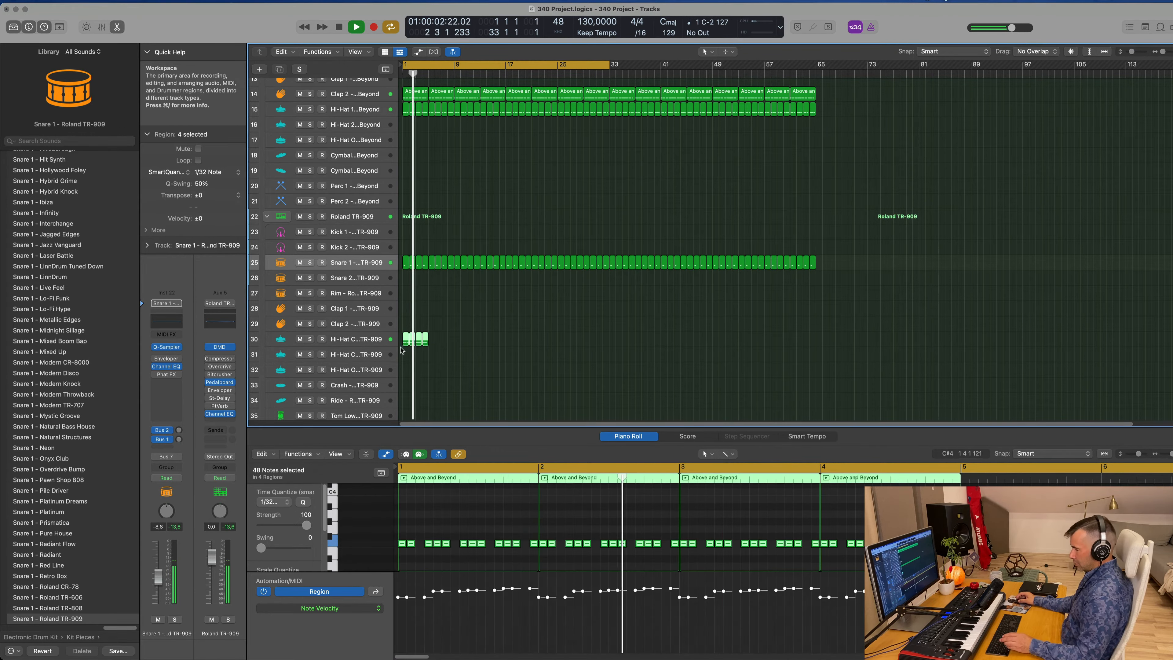
pyautogui.press('super+r')
pyautogui.press('super+r')
pyautogui.press('super+r')
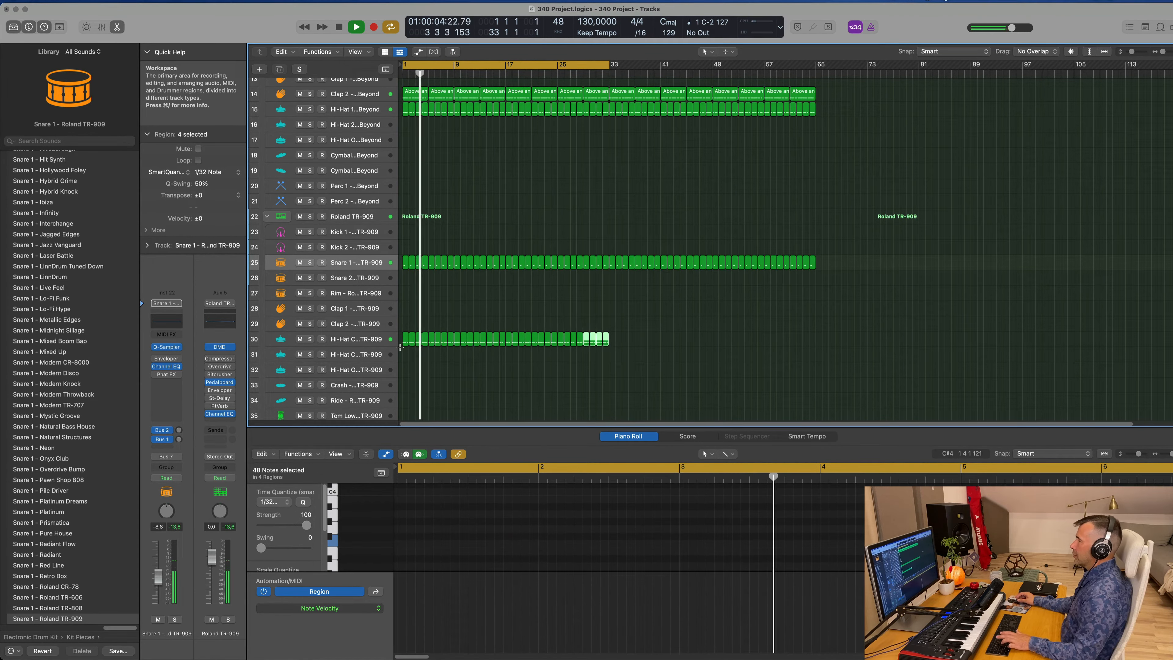
pyautogui.press('space')
# Step: Cut the TR-909 closed hi-hat's lows below 1870 Hz with Channel EQ and set the track volume to -17.0 dB
pyautogui.click(369, 344)
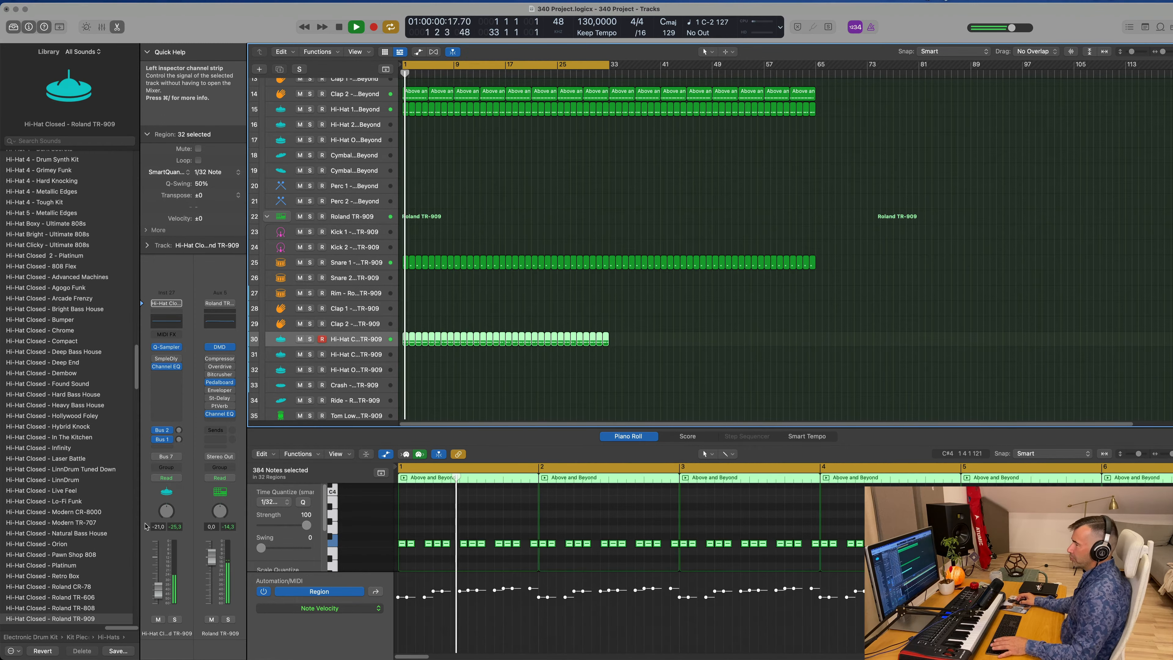
pyautogui.click(166, 366)
pyautogui.moveTo(453, 182); pyautogui.dragTo(752, 204)
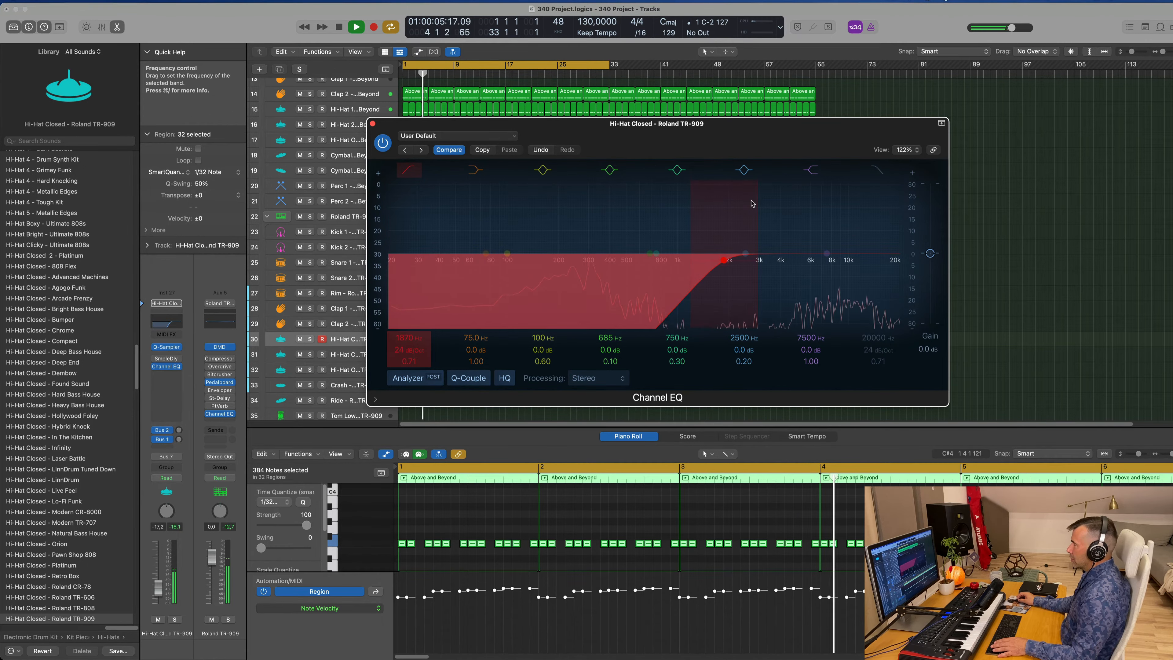
pyautogui.press('Return')
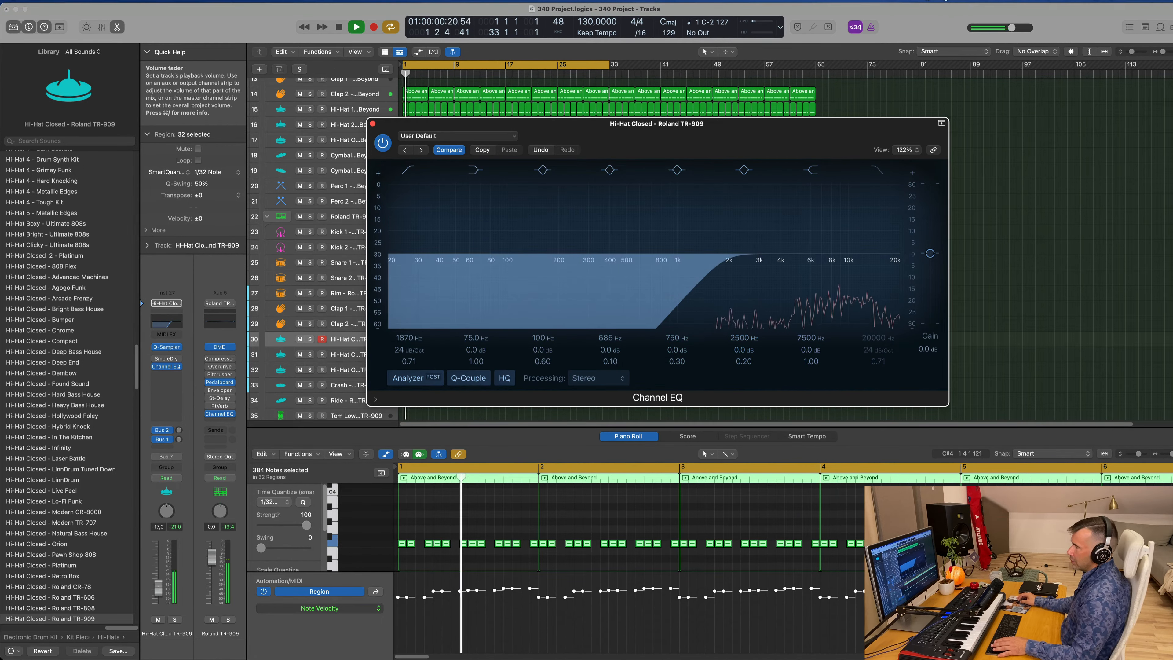
pyautogui.moveTo(158, 588); pyautogui.dragTo(158, 587)
pyautogui.press('Return')
# Step: Enable the closed hi-hat's Sample Delay with 10 ms left and 20 ms right, and raise the track volume to -16.2 dB
pyautogui.click(165, 361)
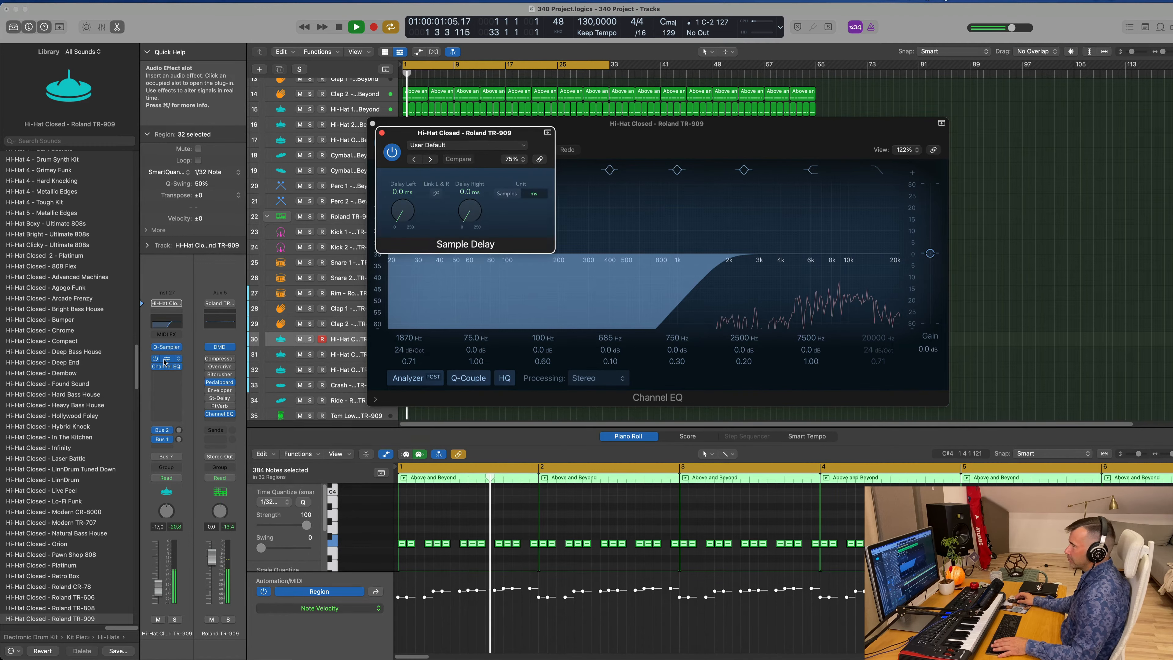
pyautogui.moveTo(467, 211); pyautogui.dragTo(469, 200)
pyautogui.doubleClick(469, 192)
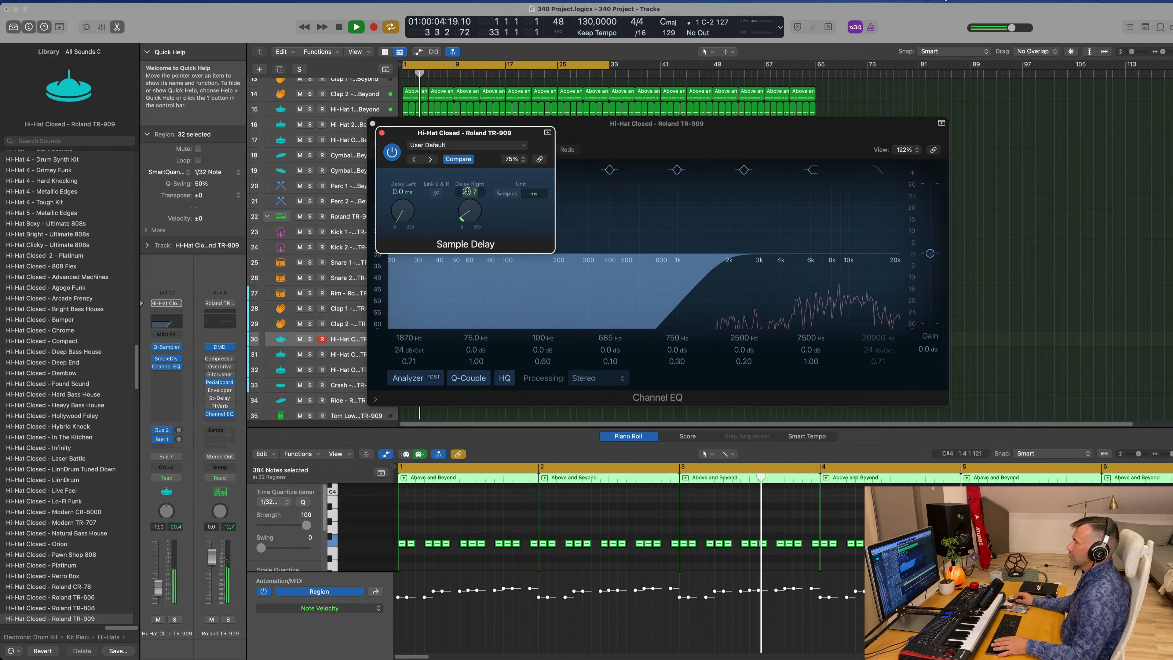
pyautogui.write('20')
pyautogui.press('Return')
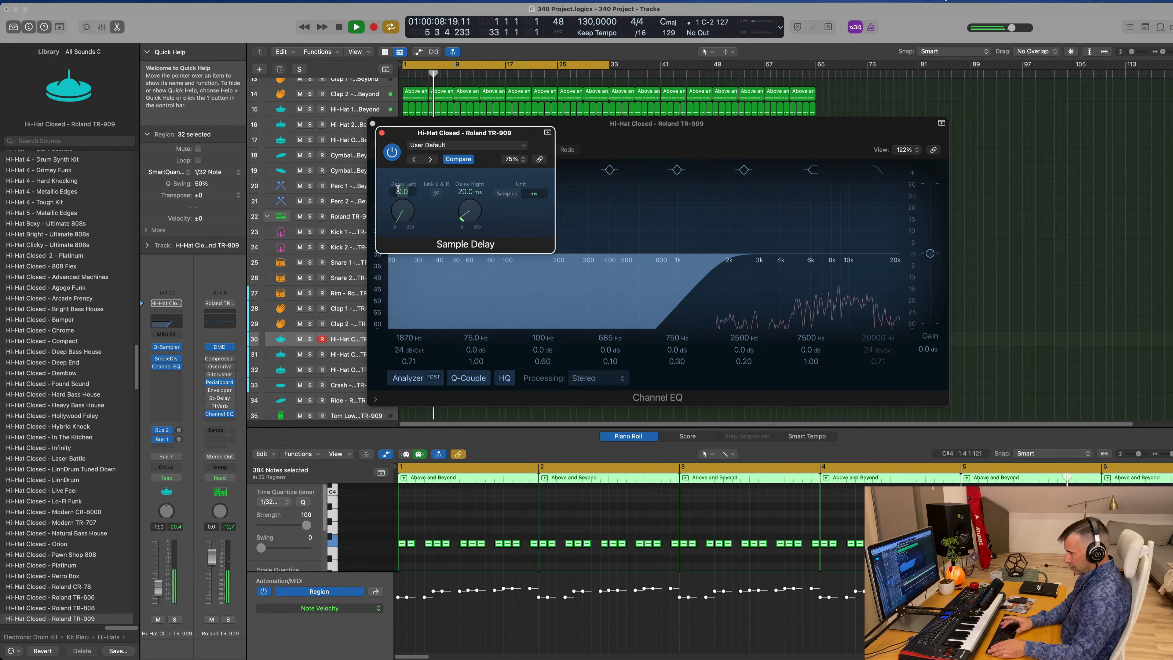
pyautogui.write('10')
pyautogui.press('Return')
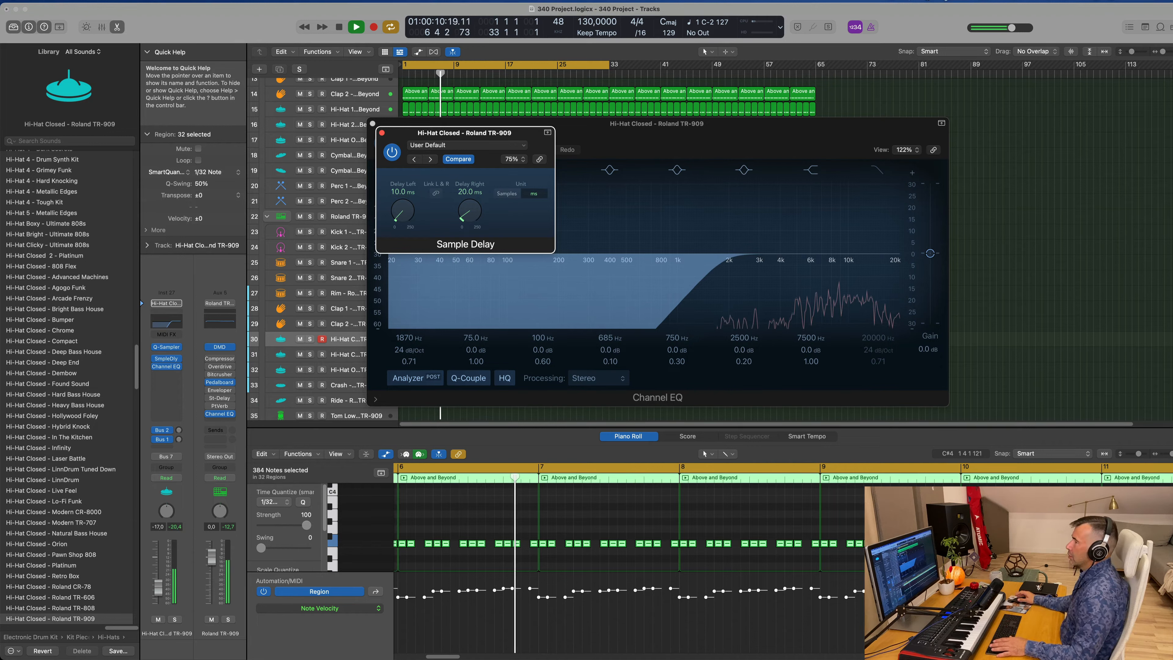
pyautogui.click(383, 134)
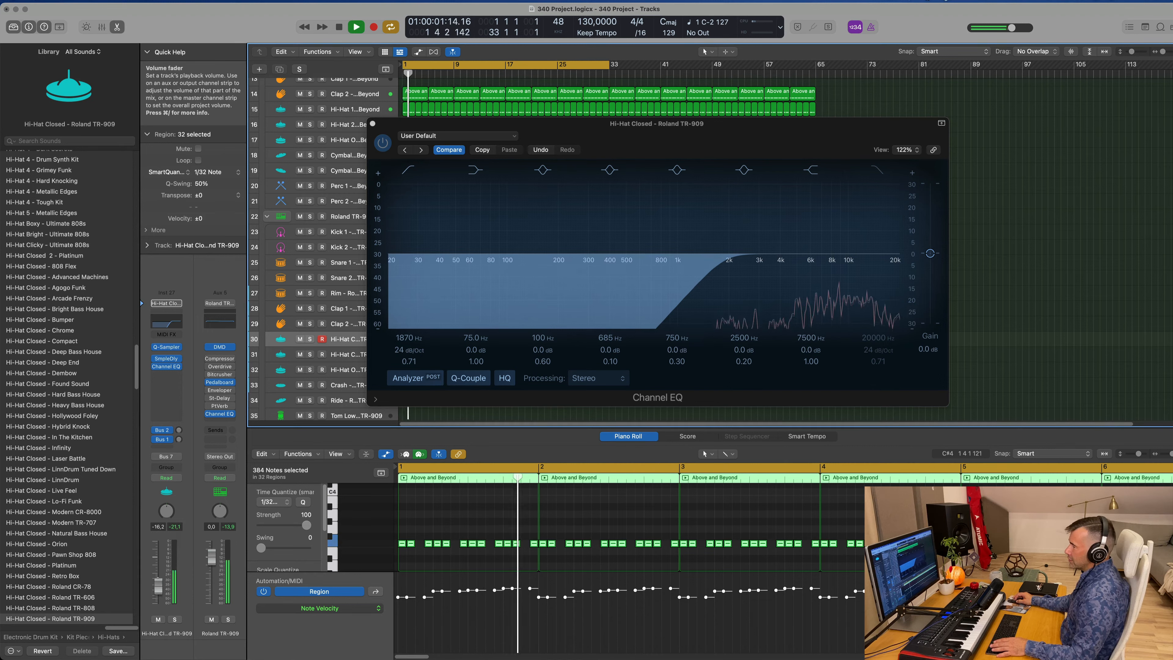
pyautogui.moveTo(157, 597); pyautogui.dragTo(156, 585)
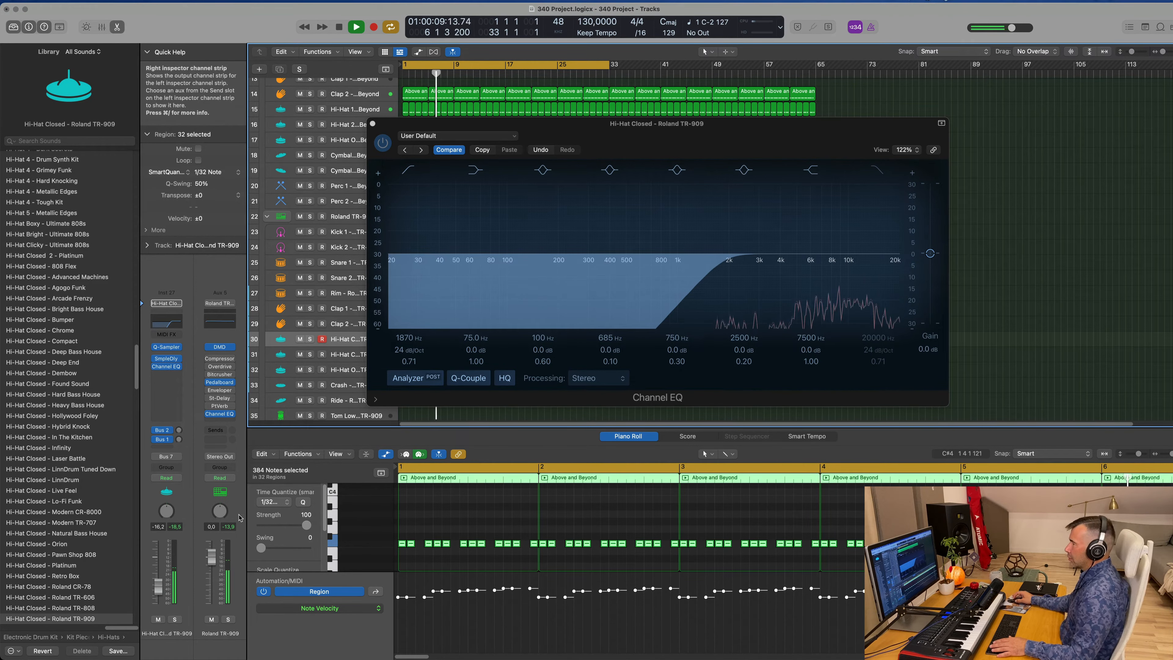
# Step: Audition the mix from the start while checking the LEAD - Brazil 1 and Melodic Bass 1 tracks
pyautogui.moveTo(777, 135); pyautogui.dragTo(647, 160)
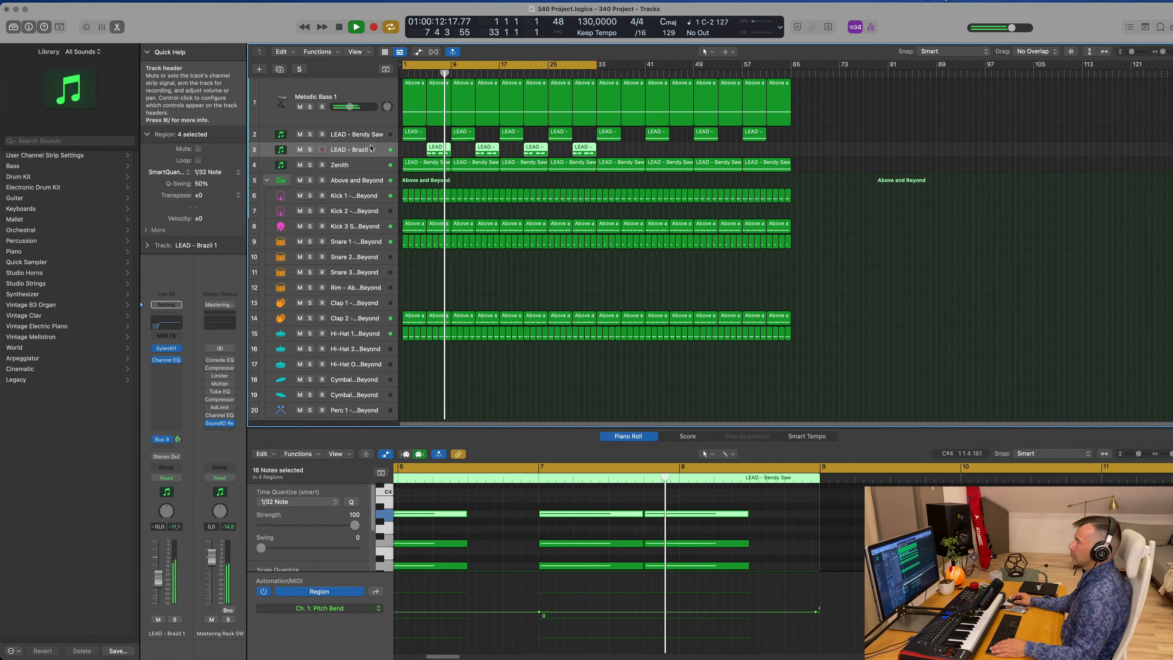
pyautogui.click(360, 94)
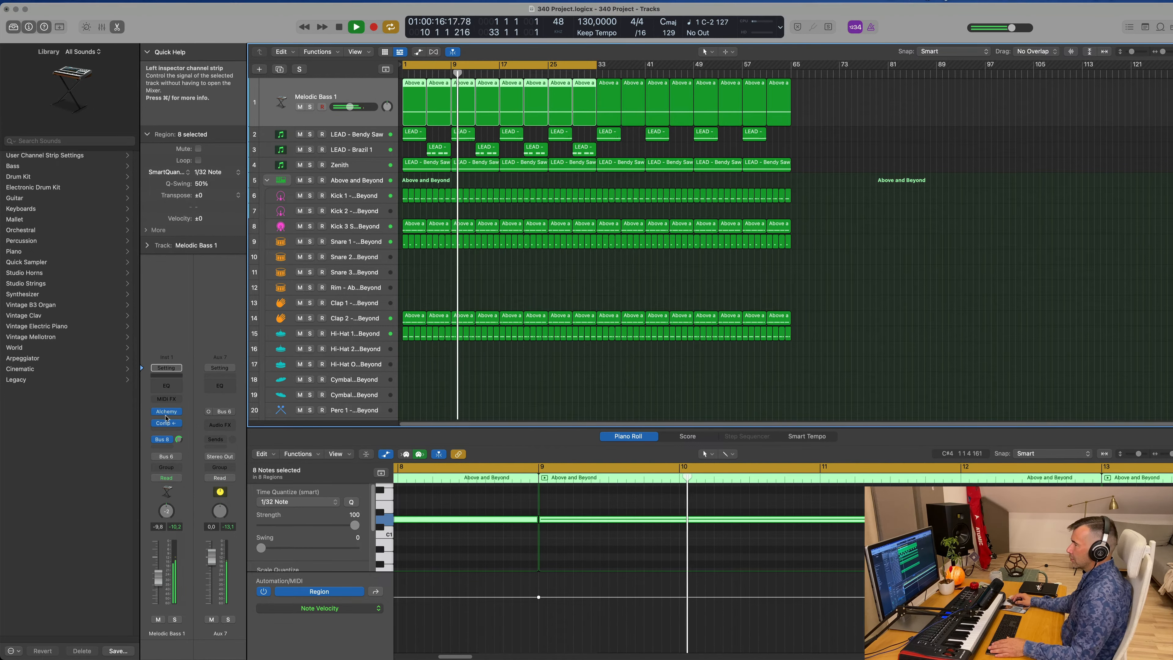
pyautogui.press('Return')
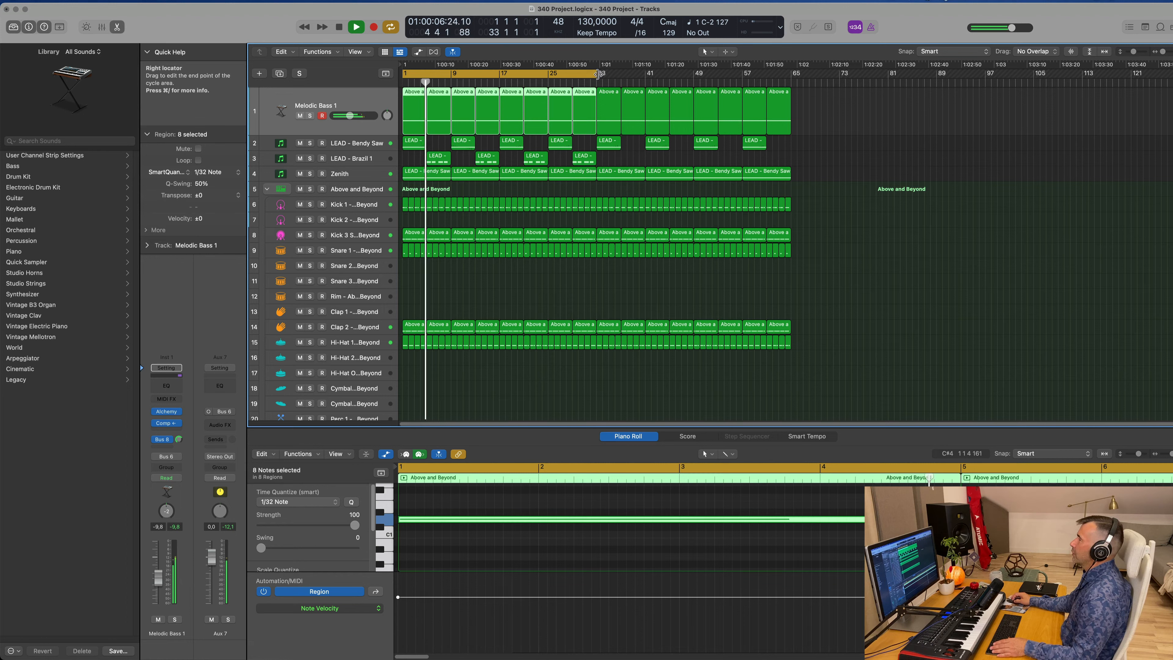
# Step: Extend the cycle range to bar 65 and repeat all regions once so the copy of the arrangement starts at bar 65
pyautogui.moveTo(596, 73); pyautogui.dragTo(791, 74)
pyautogui.press('super+a')
pyautogui.press('super+r')
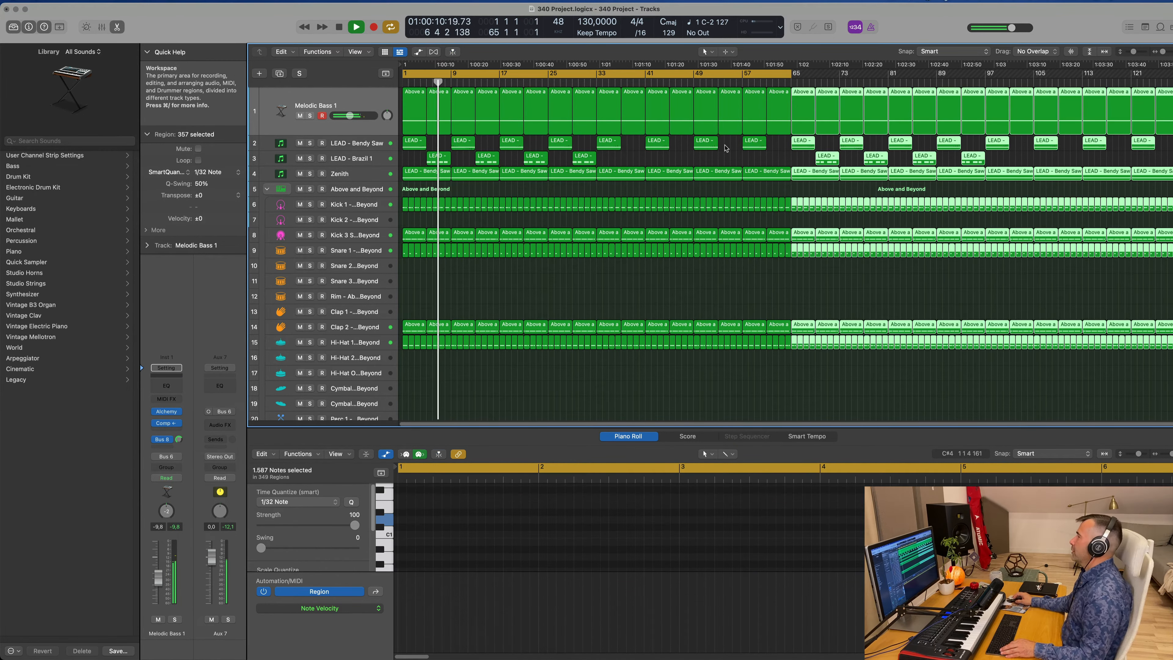
# Step: Copy the four LEAD - Brazil 1 regions in the first 32 bars along their track so the copies start at bar 37
pyautogui.click(360, 174)
pyautogui.moveTo(614, 160); pyautogui.dragTo(435, 157)
pyautogui.moveTo(448, 156); pyautogui.dragTo(647, 156)
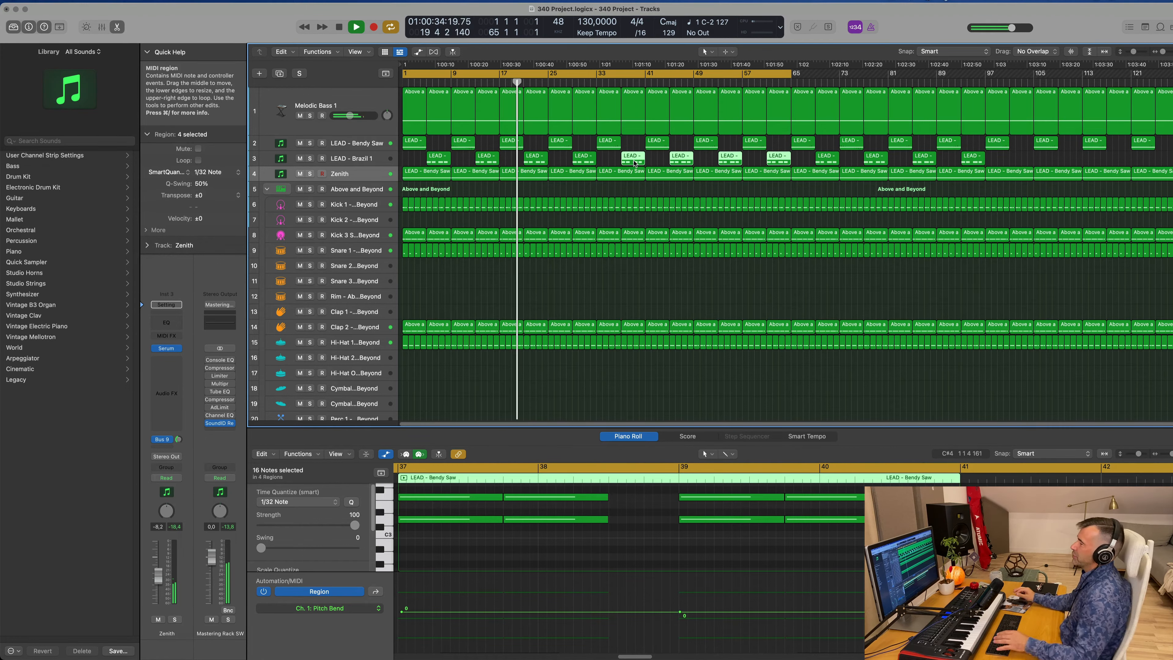
pyautogui.click(558, 277)
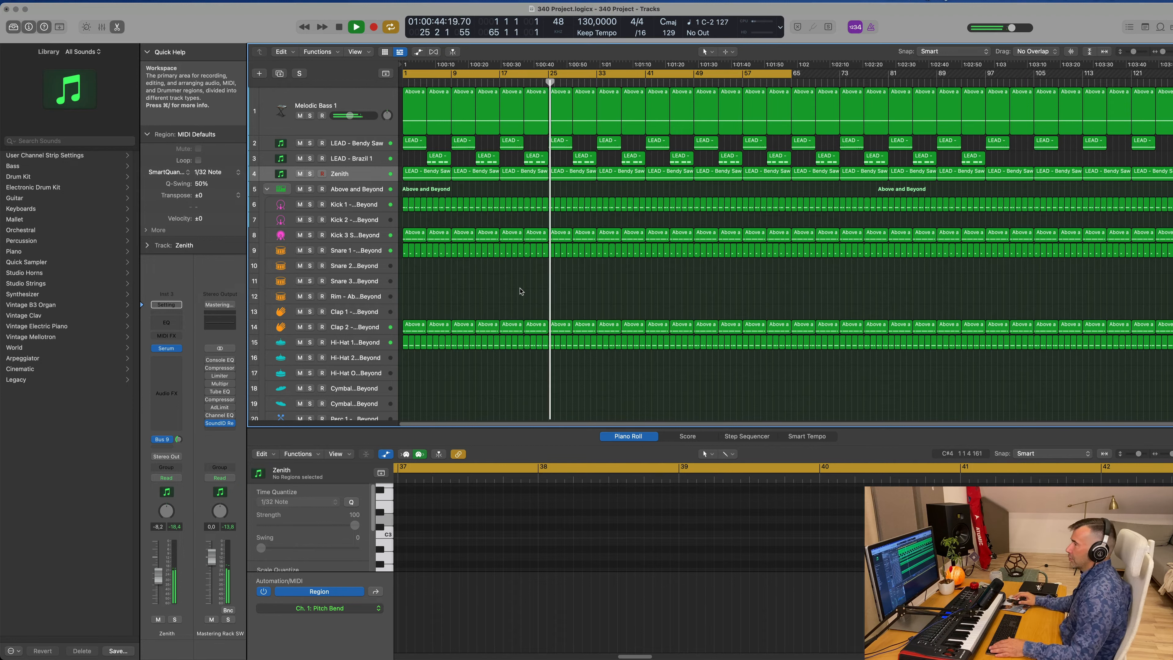
pyautogui.click(311, 144)
pyautogui.click(311, 145)
pyautogui.click(283, 144)
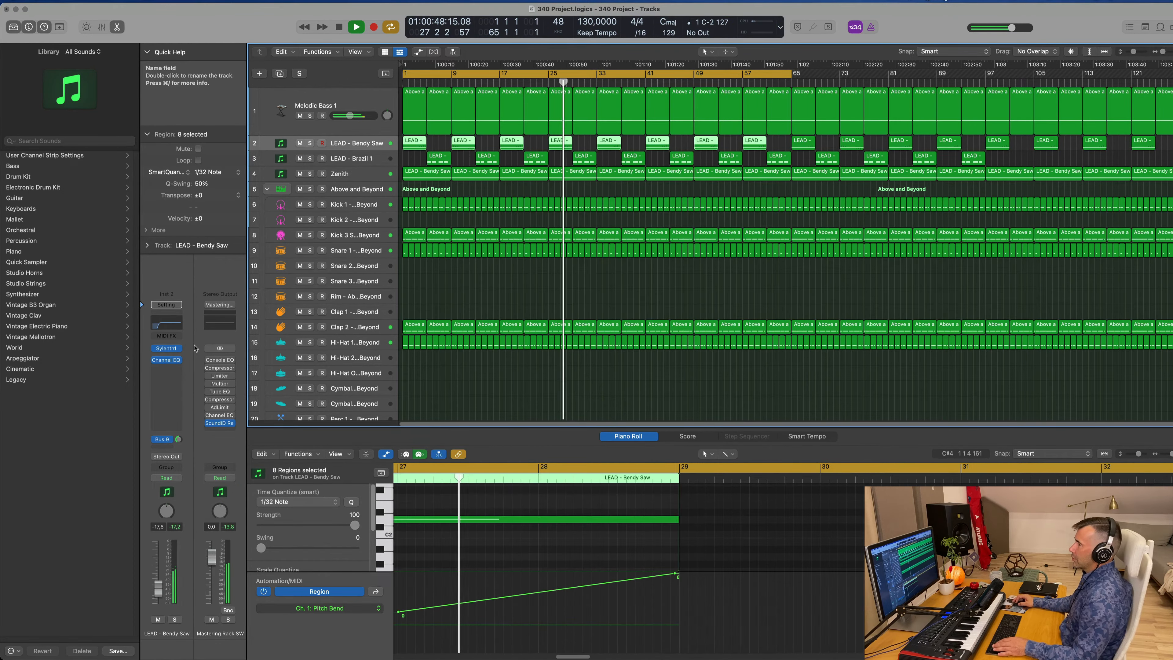
pyautogui.click(283, 111)
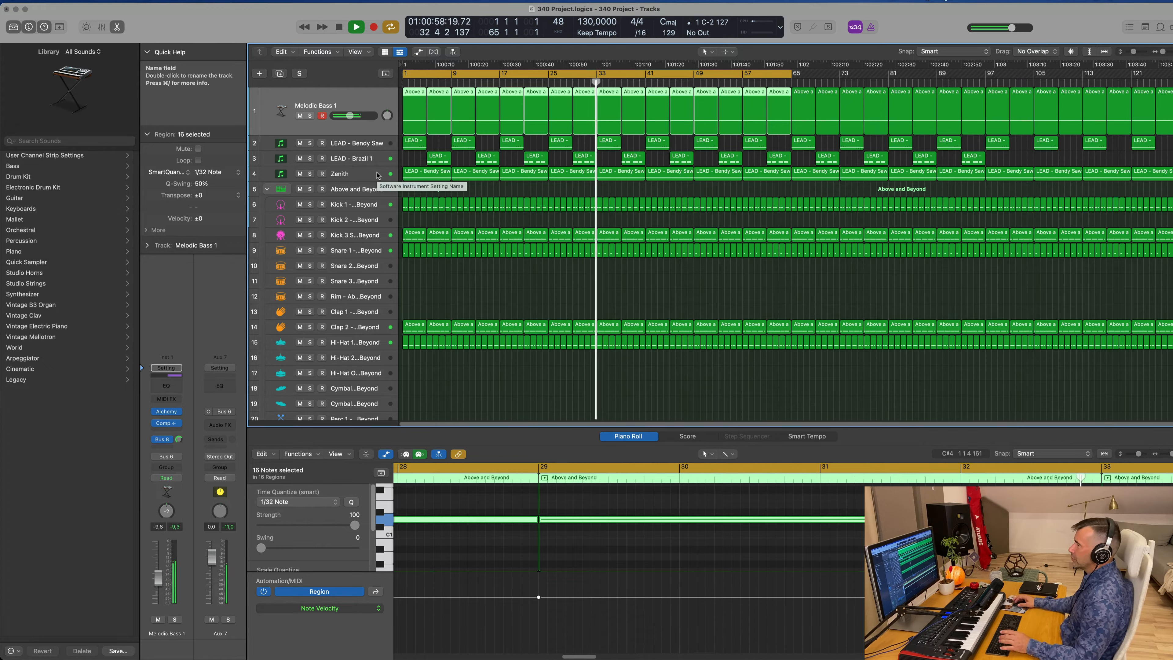
# Step: Duplicate the Zenith track and move the first region of the LEAD - Brazil 1 track onto the duplicate at bar 1
pyautogui.click(377, 176)
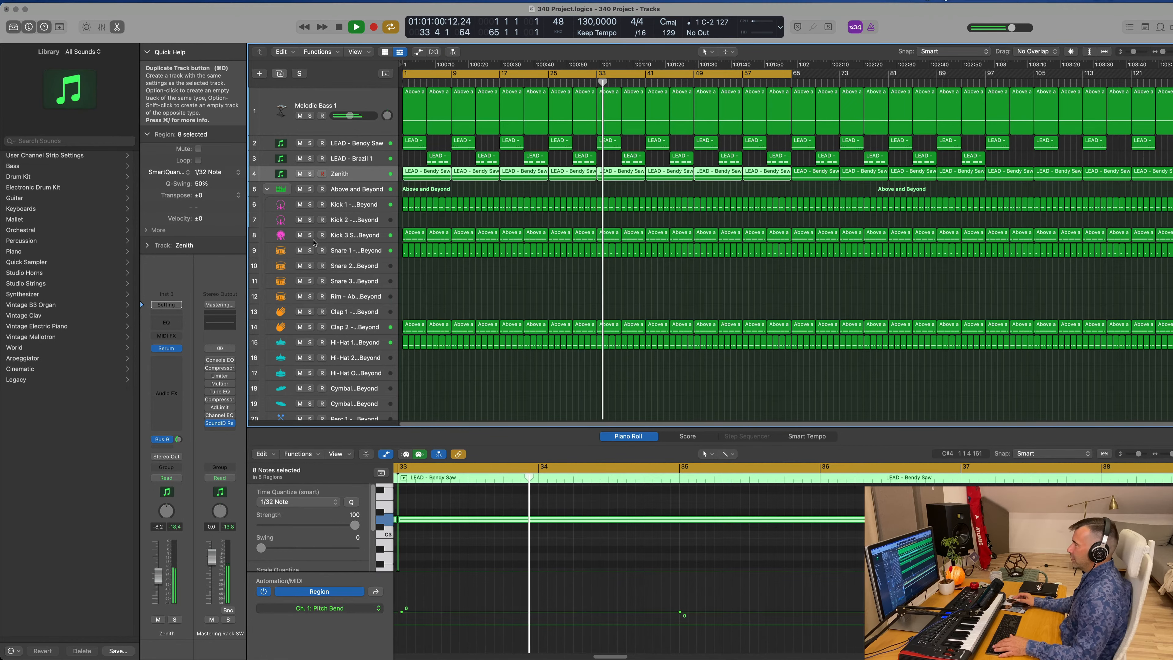
pyautogui.press('super+d')
pyautogui.press('Return')
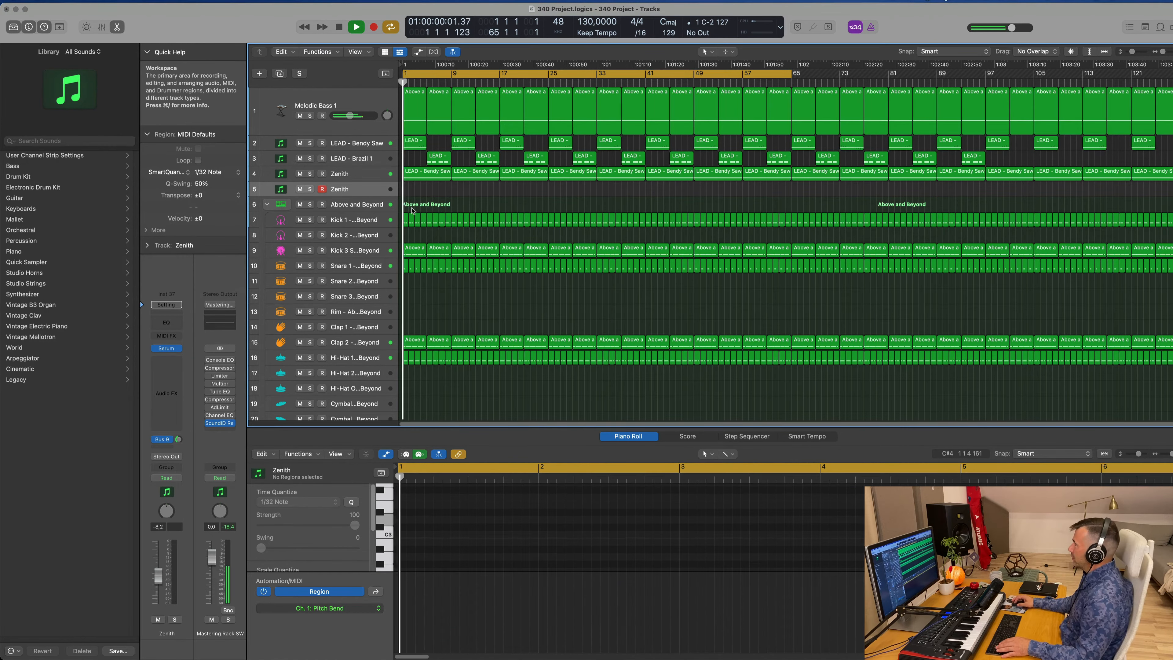
pyautogui.moveTo(431, 161); pyautogui.dragTo(407, 194)
# Step: Open the moved region's notes for editing and delete every chord after the first one
pyautogui.press('e')
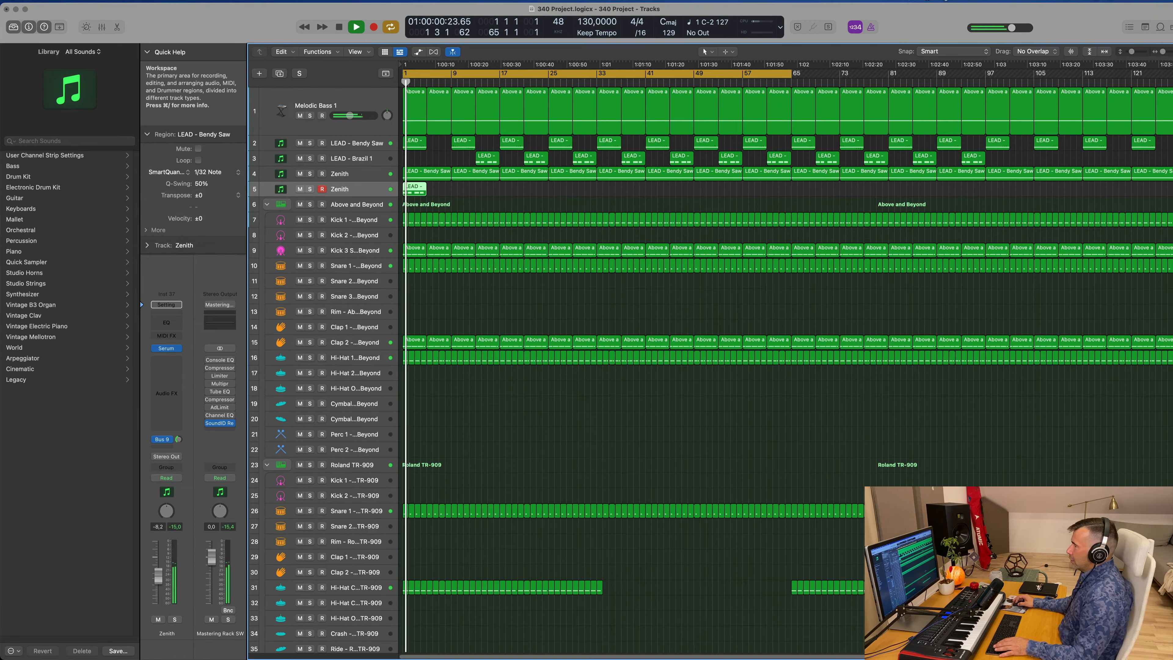
pyautogui.doubleClick(414, 190)
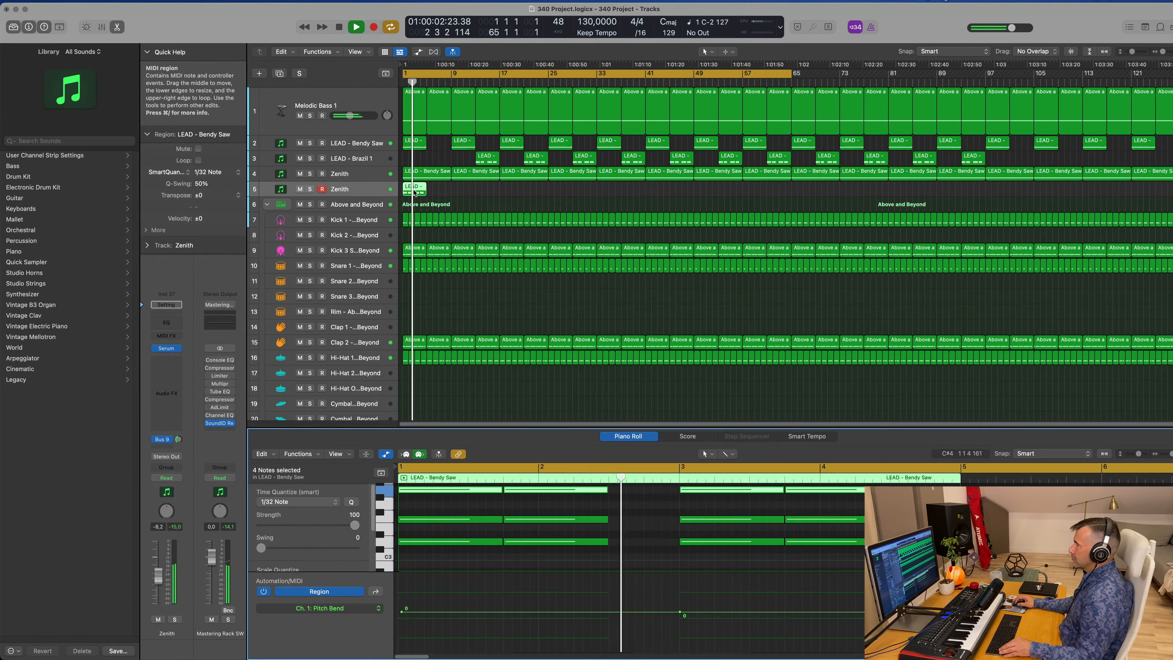
pyautogui.press('super+Left')
pyautogui.scroll(3, 573, 525)
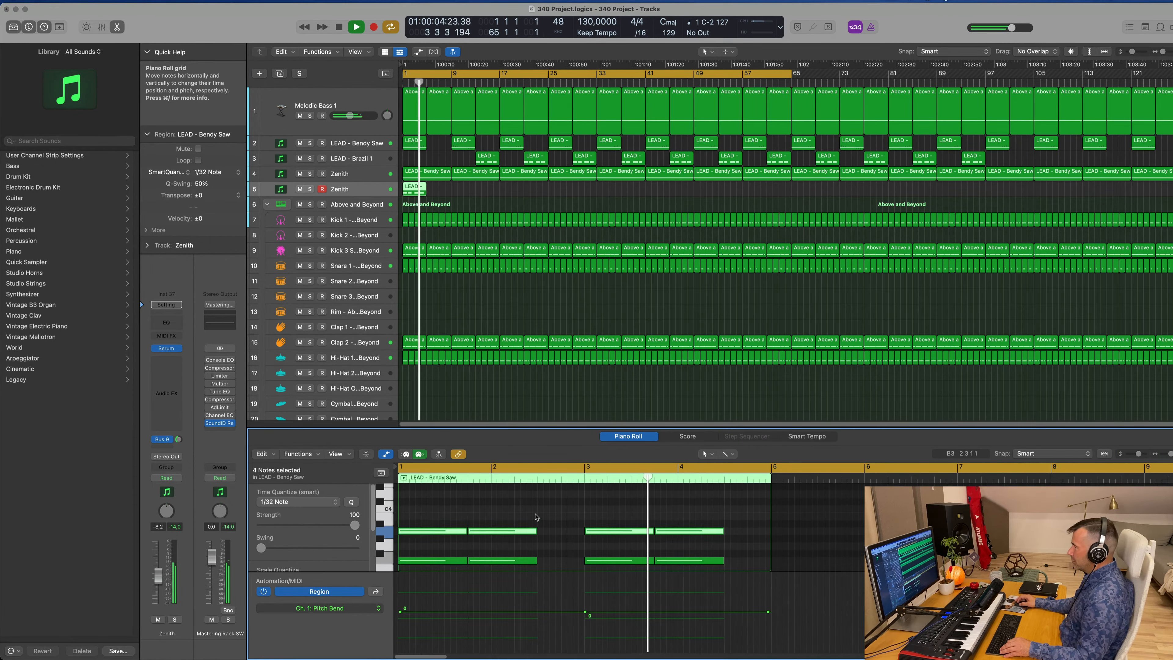
pyautogui.scroll(-1, 533, 517)
pyautogui.scroll(-3, 531, 513)
pyautogui.moveTo(743, 490); pyautogui.dragTo(499, 561)
pyautogui.press('BackSpace')
# Step: Lengthen the three remaining chord notes to fill the whole four-bar region and play it back from the start
pyautogui.moveTo(465, 551); pyautogui.dragTo(769, 555)
pyautogui.press('space')
pyautogui.press('Return')
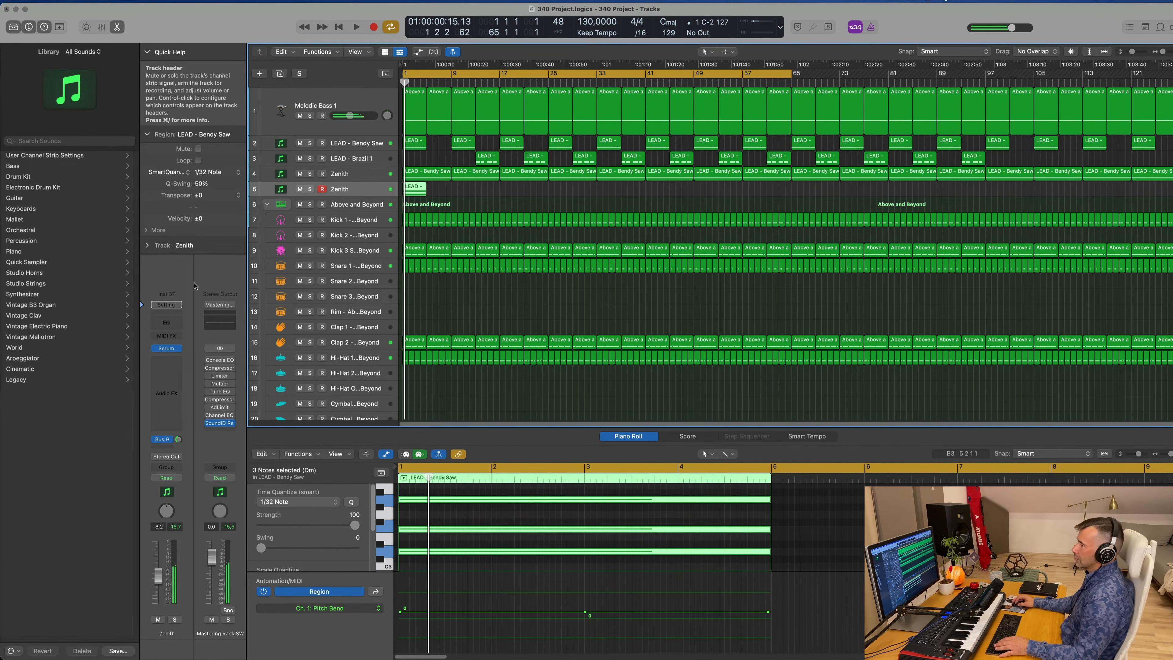
pyautogui.press('space')
# Step: Open Serum on the duplicated Zenith track and load the SQ 2notes [GS] preset from the Seq category
pyautogui.click(167, 349)
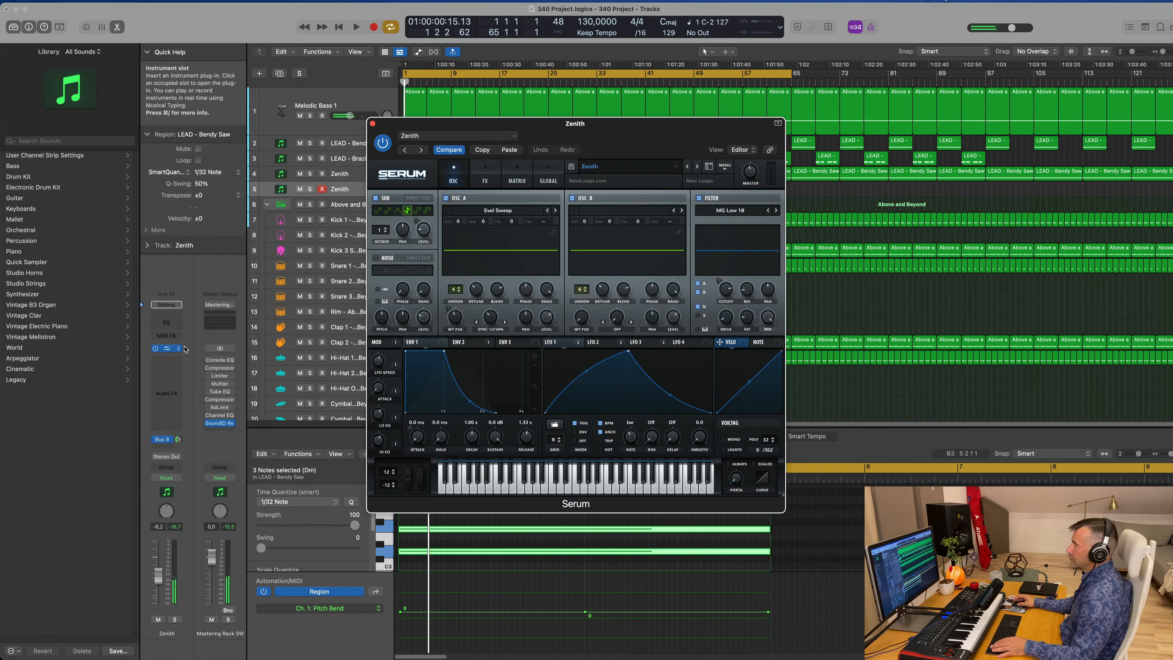
pyautogui.moveTo(638, 136); pyautogui.dragTo(632, 135)
pyautogui.click(628, 166)
pyautogui.moveTo(651, 250)
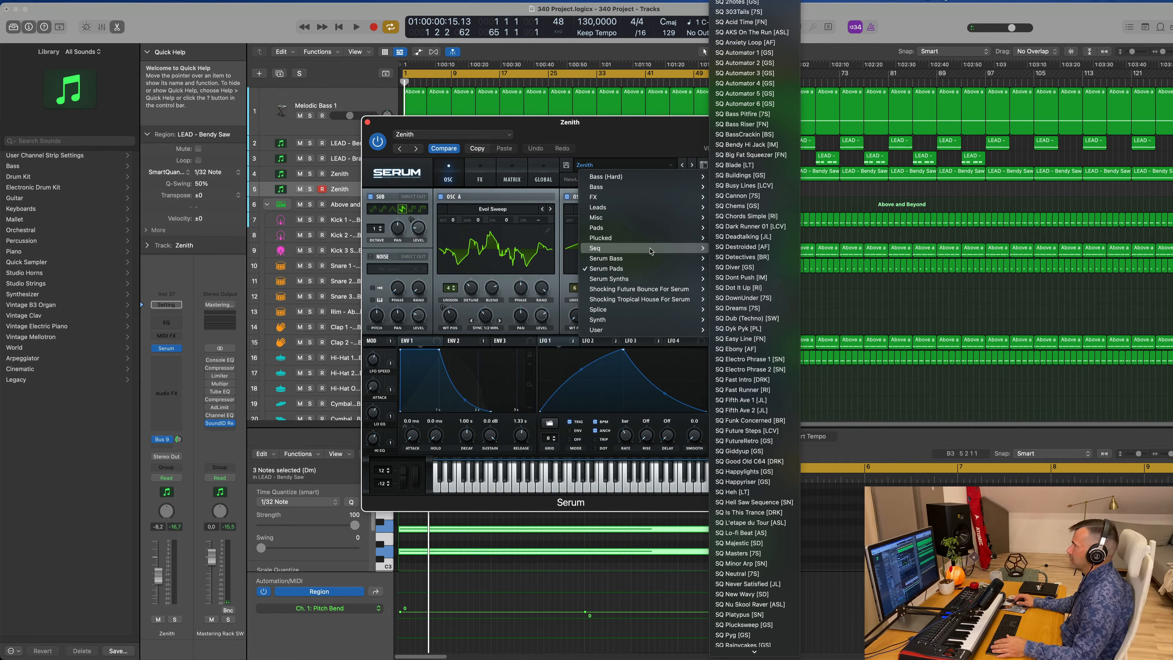
pyautogui.click(738, 3)
# Step: Repeat the sustained chord region three times on the new Serum track so it covers 16 bars
pyautogui.moveTo(638, 123); pyautogui.dragTo(824, 111)
pyautogui.click(416, 187)
pyautogui.press('super+r')
pyautogui.press('super+r')
pyautogui.press('super+r')
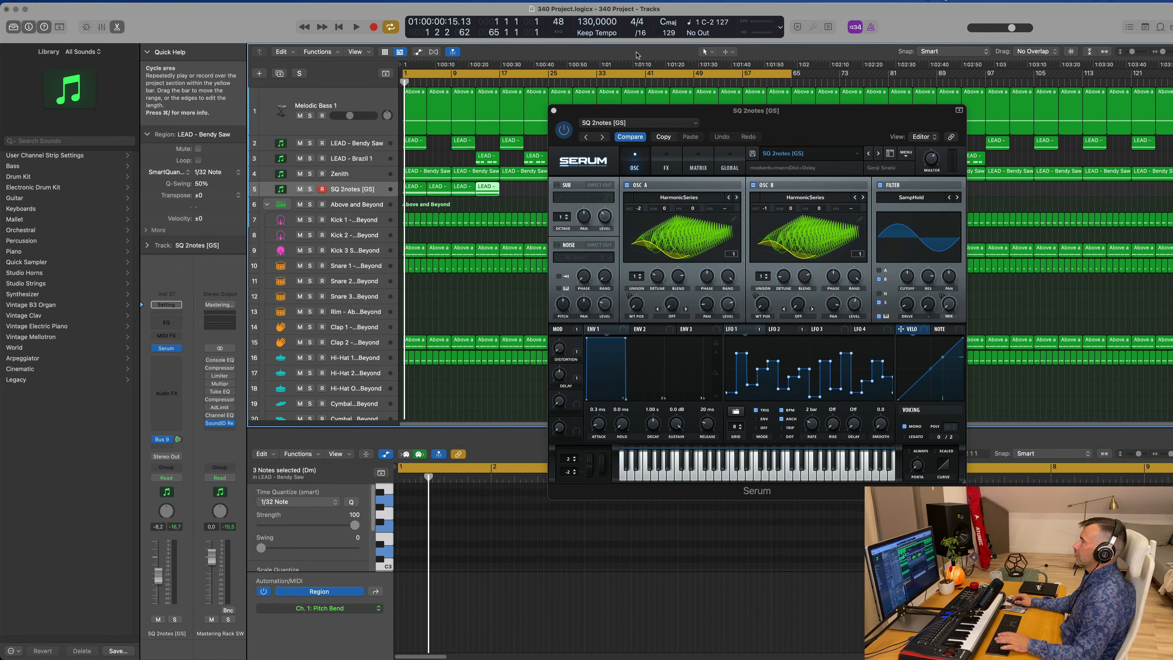
# Step: Shorten the cycle range to end at bar 17 and audition the repeated chord with the SQ 2notes preset
pyautogui.moveTo(795, 73); pyautogui.dragTo(500, 73)
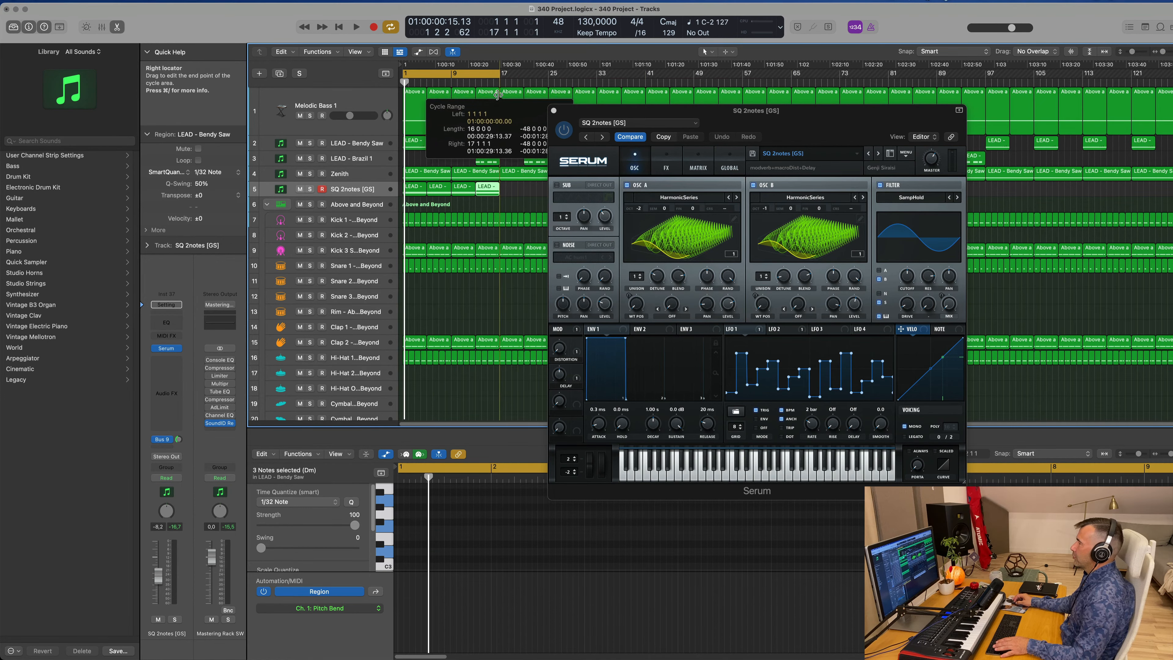
pyautogui.moveTo(739, 122); pyautogui.dragTo(844, 147)
pyautogui.press('space')
pyautogui.press('space')
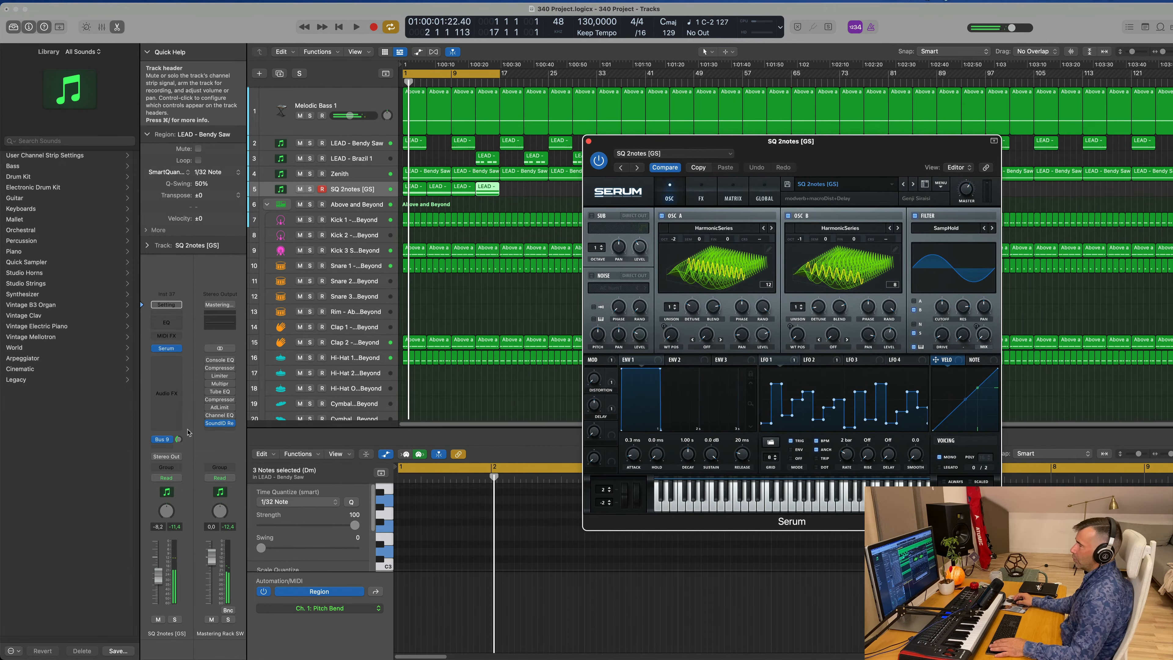
# Step: Lower the new Serum track's volume to about -15 dB, select its Bus 9 send, and audition the preset again
pyautogui.click(158, 584)
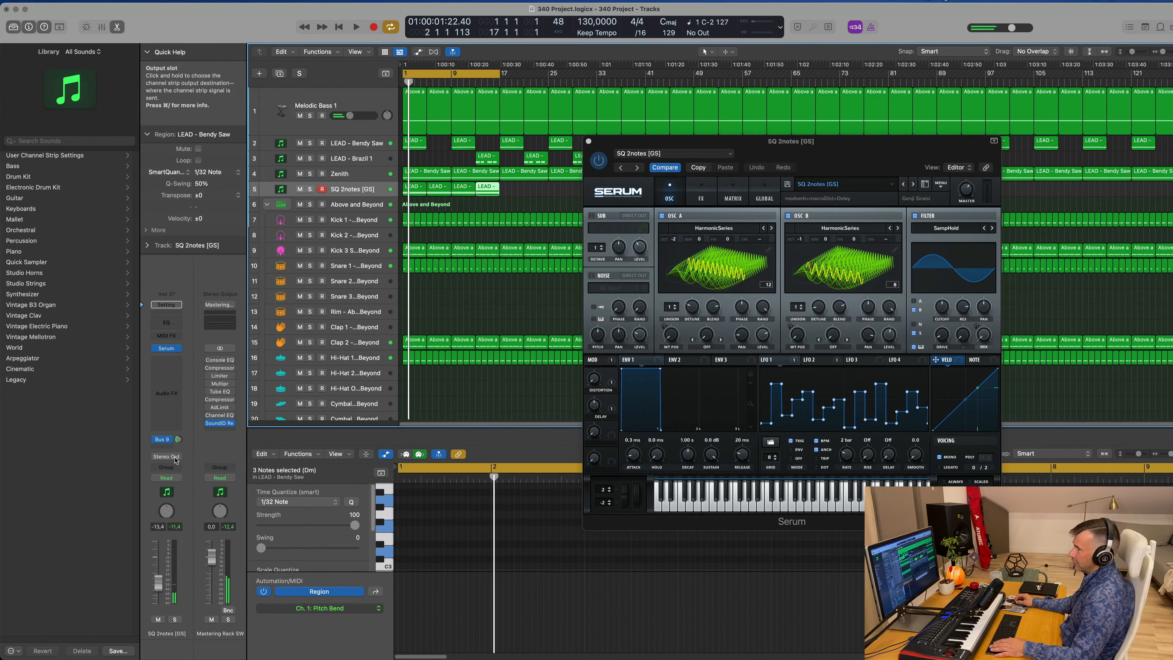
pyautogui.click(179, 439)
pyautogui.press('space')
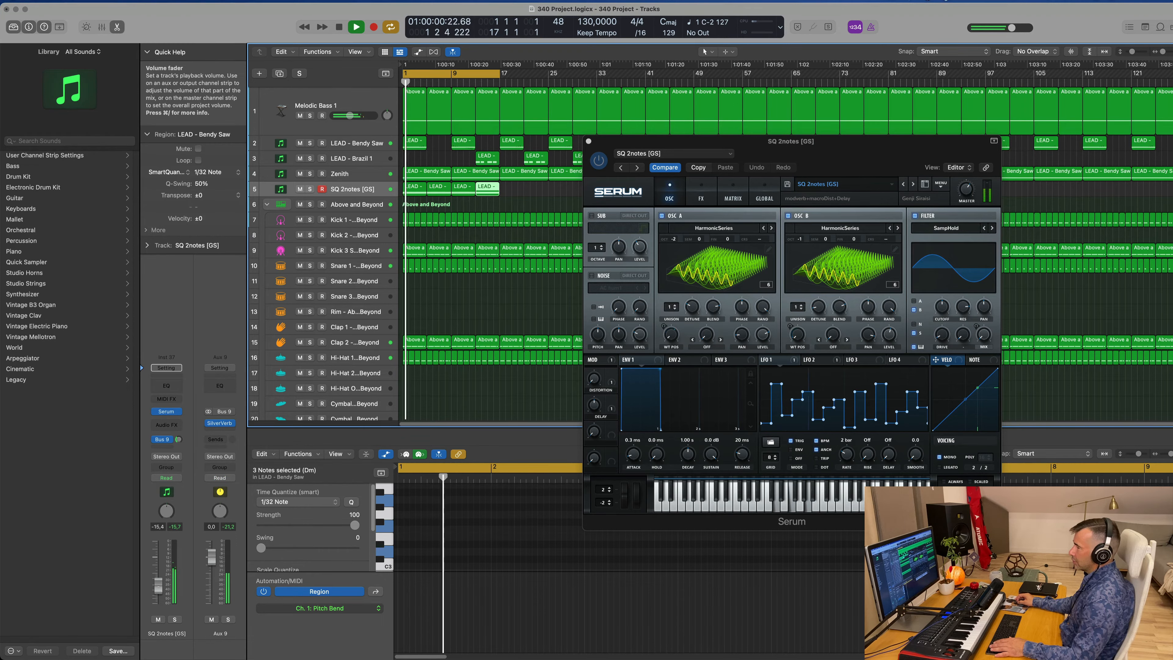
pyautogui.moveTo(863, 147); pyautogui.dragTo(749, 140)
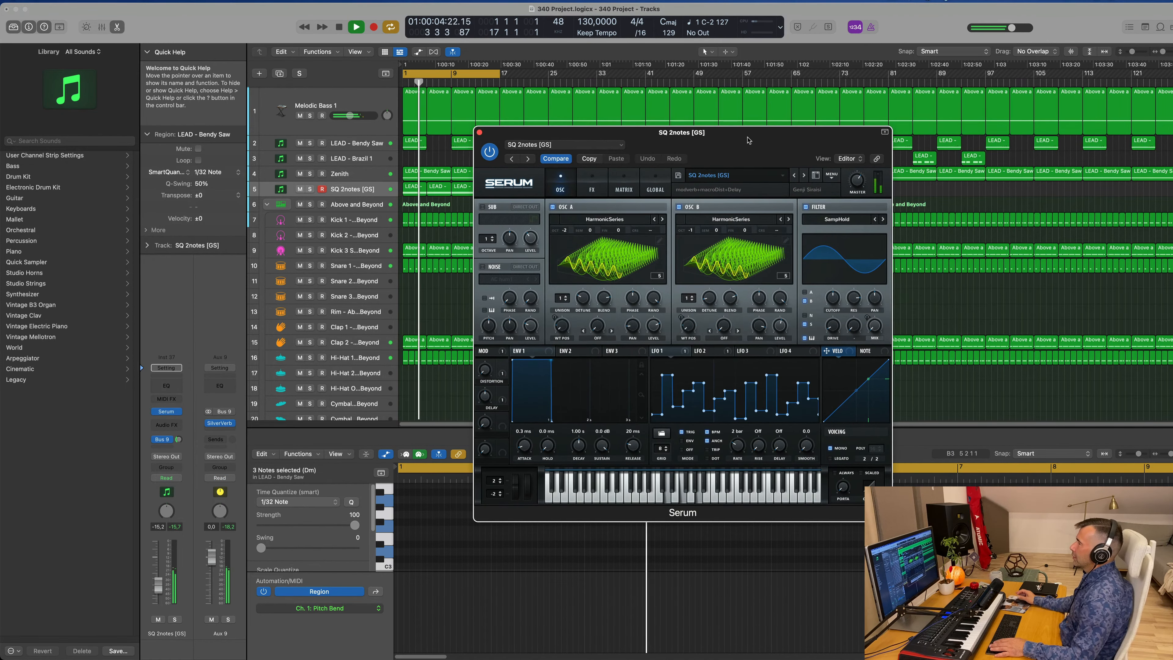
pyautogui.press('space')
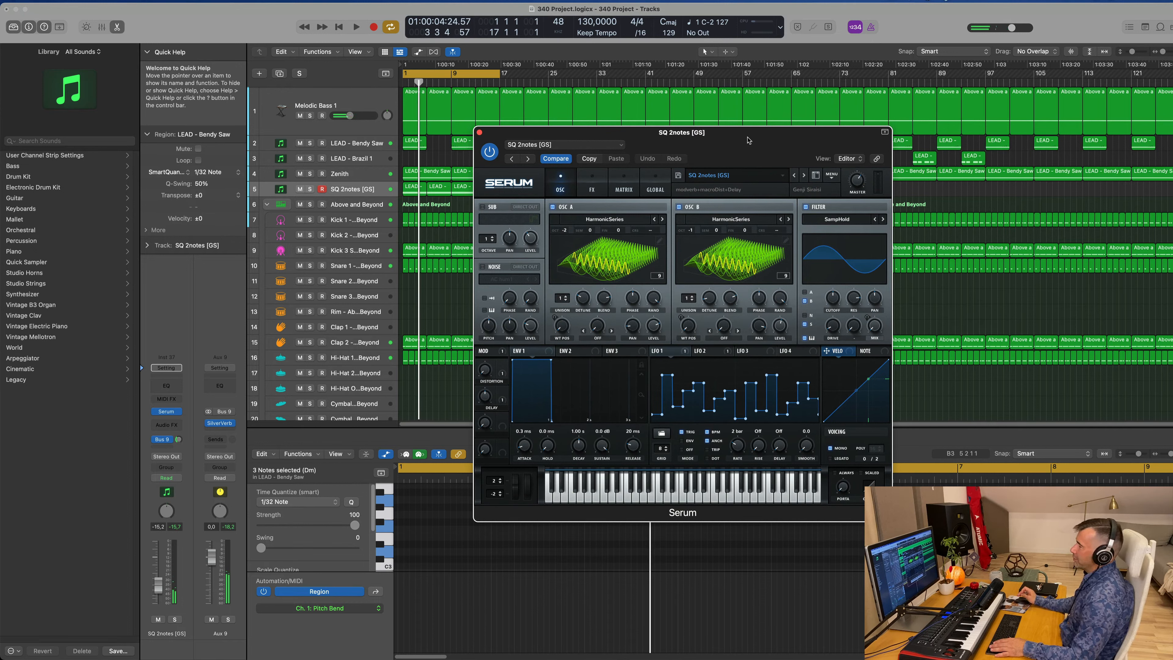
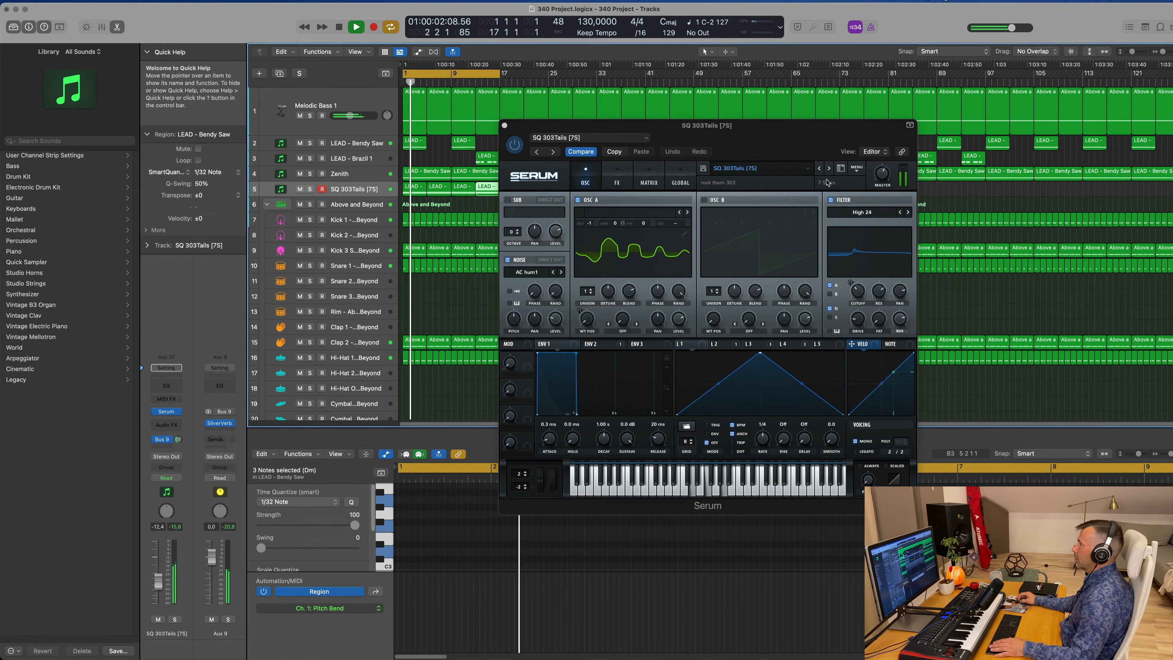
# Step: Audition the following Serum sequence presets one by one up to SQ Anxiety Loop [AF]
pyautogui.click(831, 169)
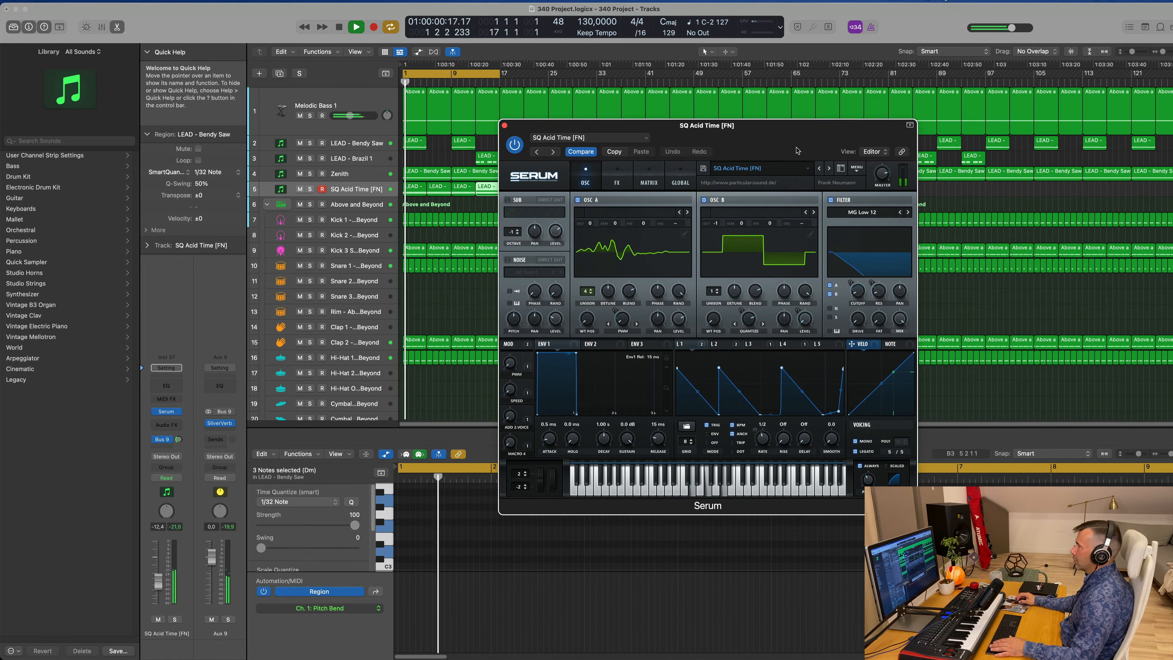
pyautogui.click(856, 154)
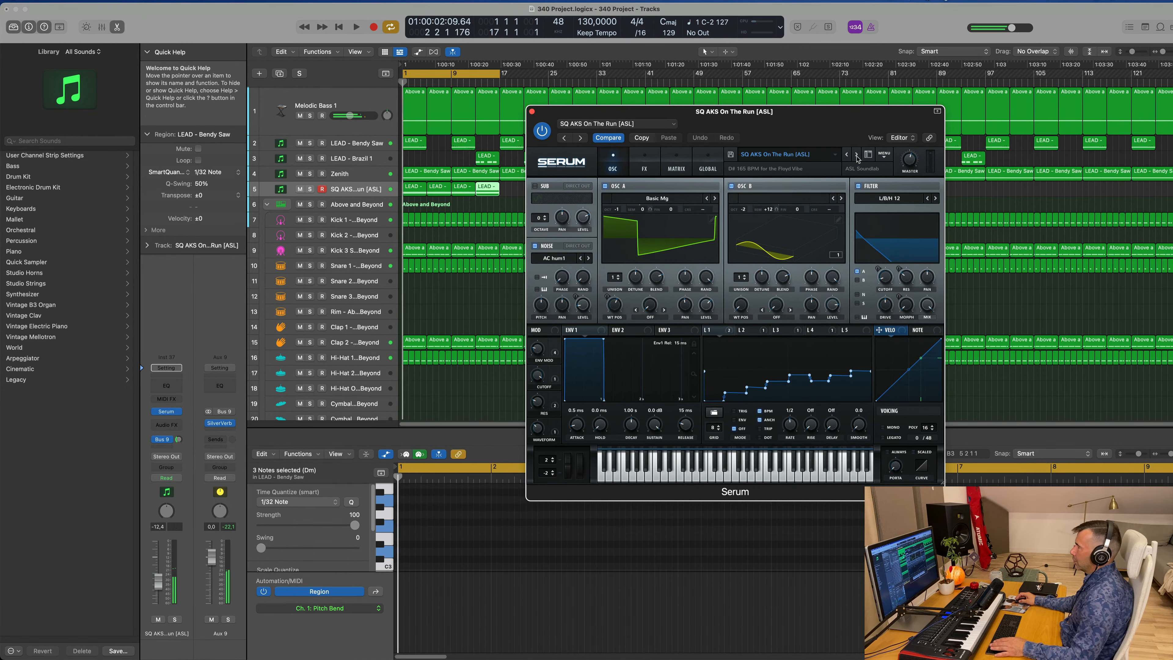
pyautogui.click(856, 155)
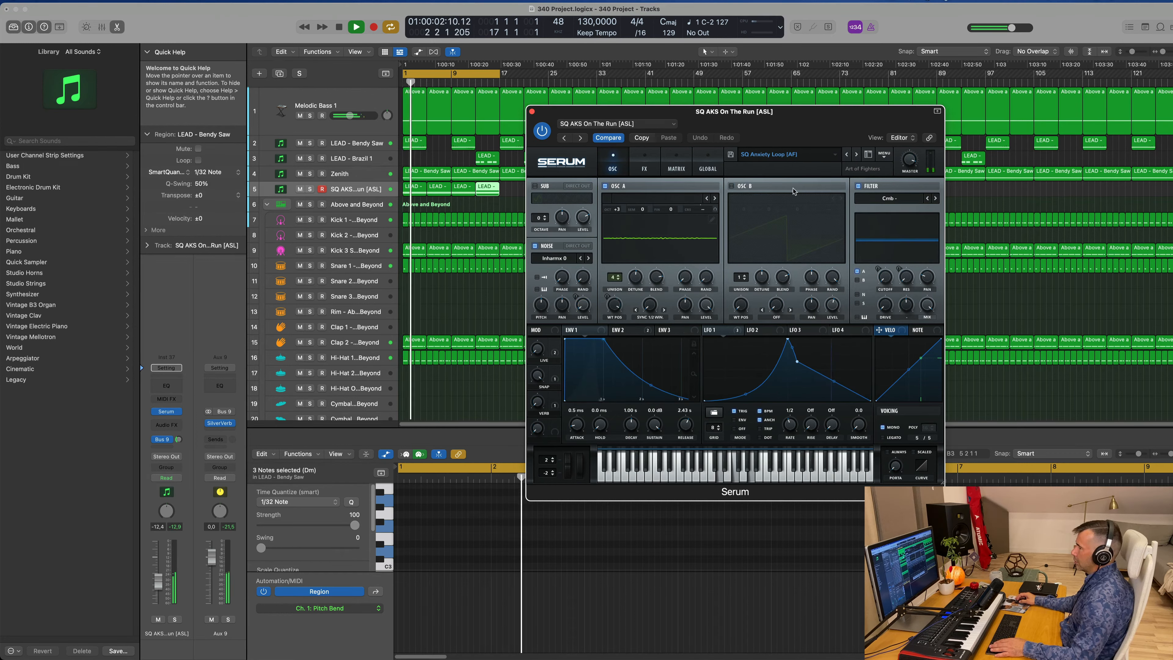
# Step: Raise the new Serum track's volume to about -4 dB and check its sound soloed and in the mix
pyautogui.moveTo(158, 582); pyautogui.dragTo(158, 576)
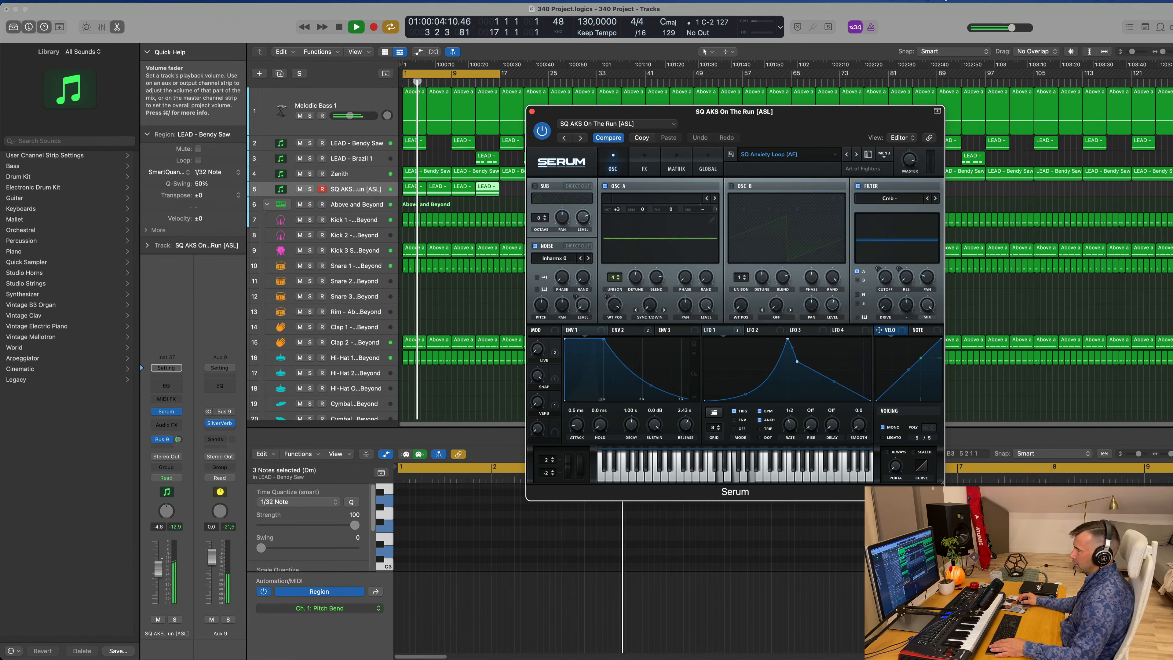
pyautogui.click(174, 620)
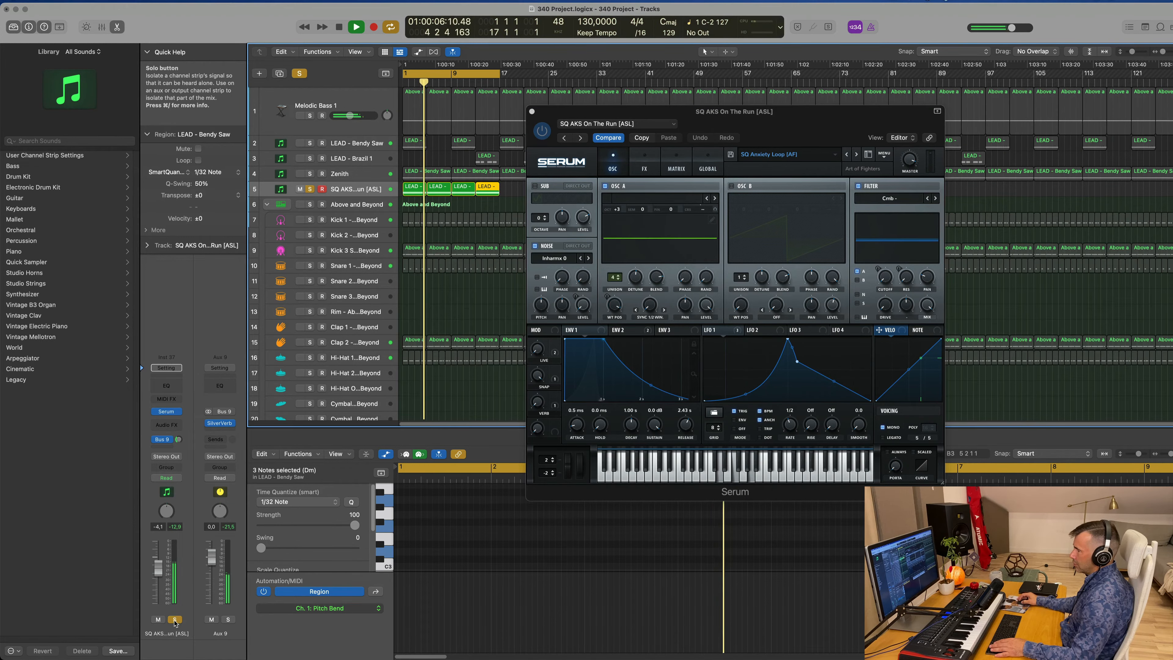
pyautogui.click(175, 620)
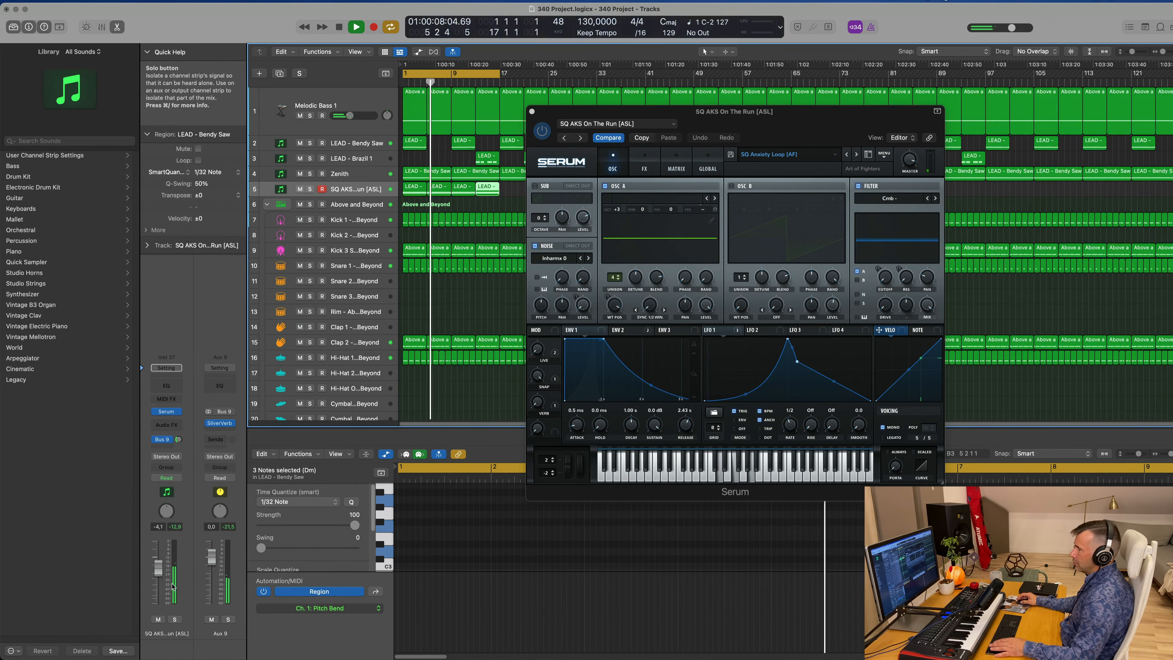
pyautogui.press('Return')
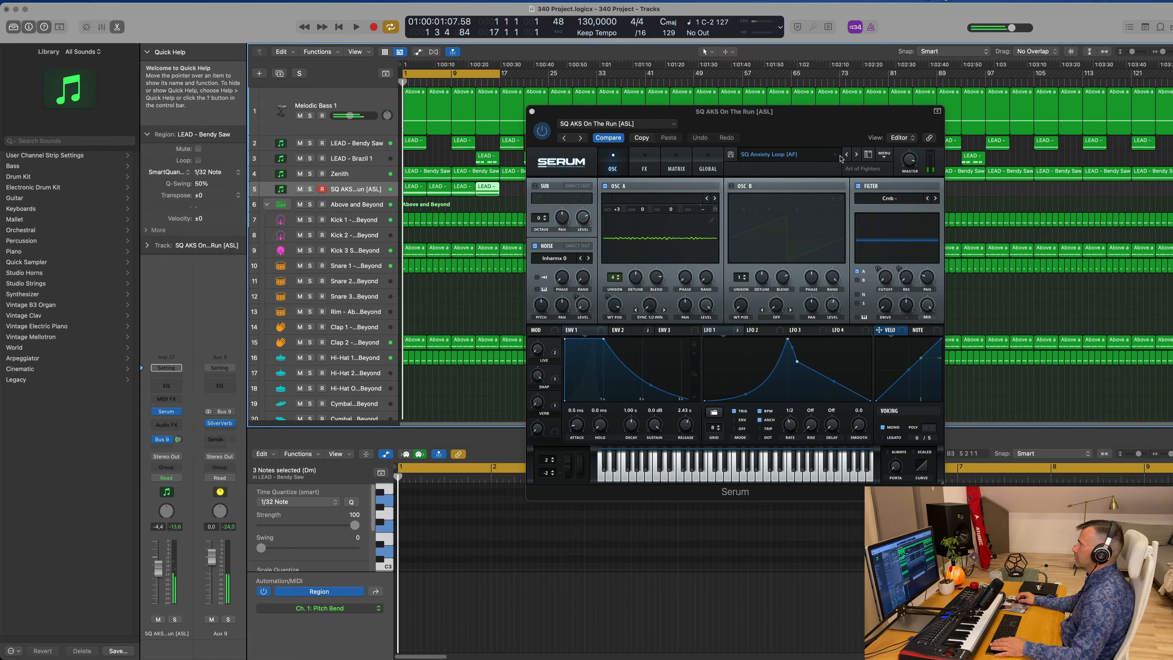
# Step: Advance the Serum preset to SQ Automator 2 [GS] and lower the track's volume to about -14.4 dB
pyautogui.click(856, 155)
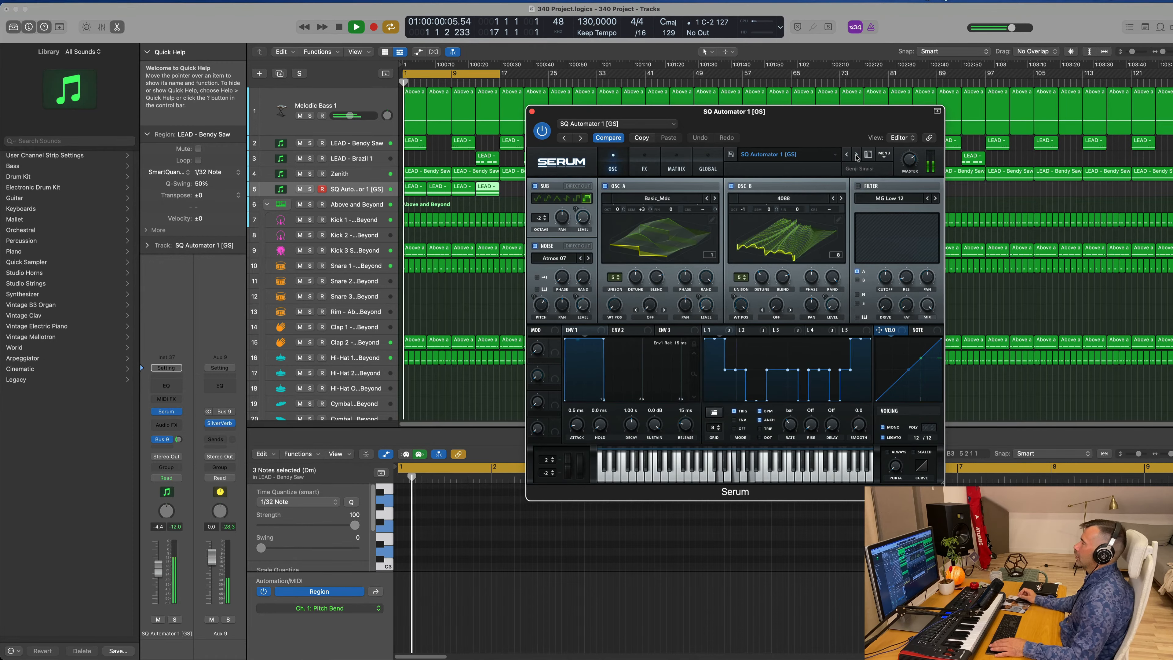
pyautogui.click(856, 154)
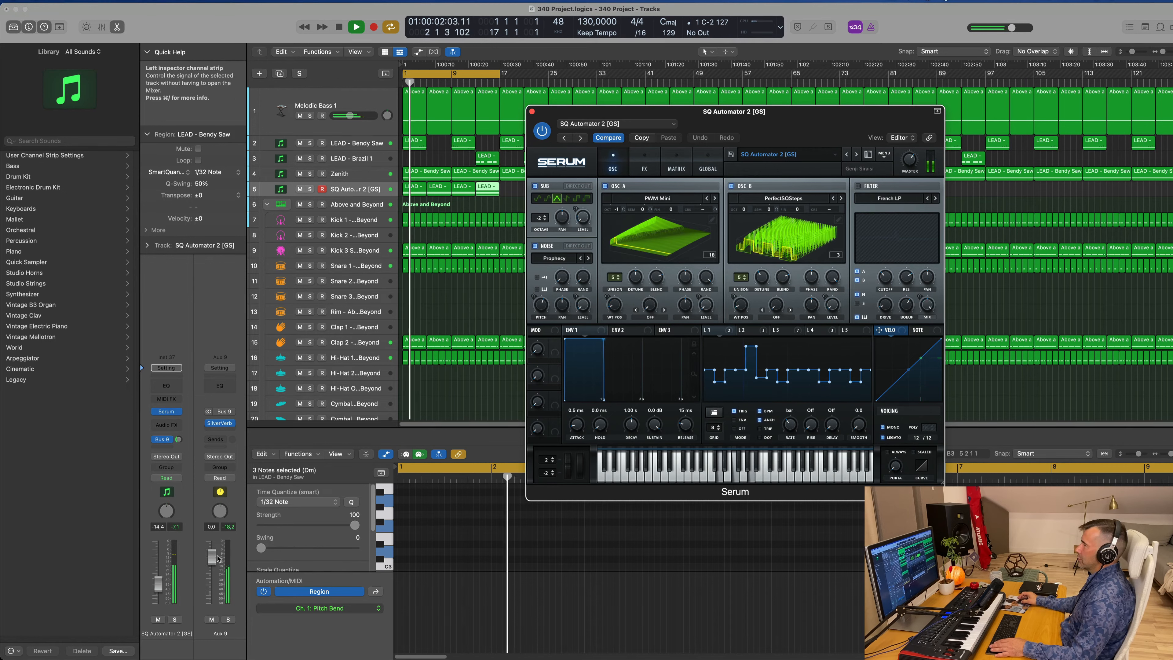
pyautogui.moveTo(156, 568); pyautogui.dragTo(157, 585)
# Step: Audition the sequence presets from SQ Automator 3 to SQ Bass Pitfire and set the track's volume to about -11.2 dB
pyautogui.click(856, 155)
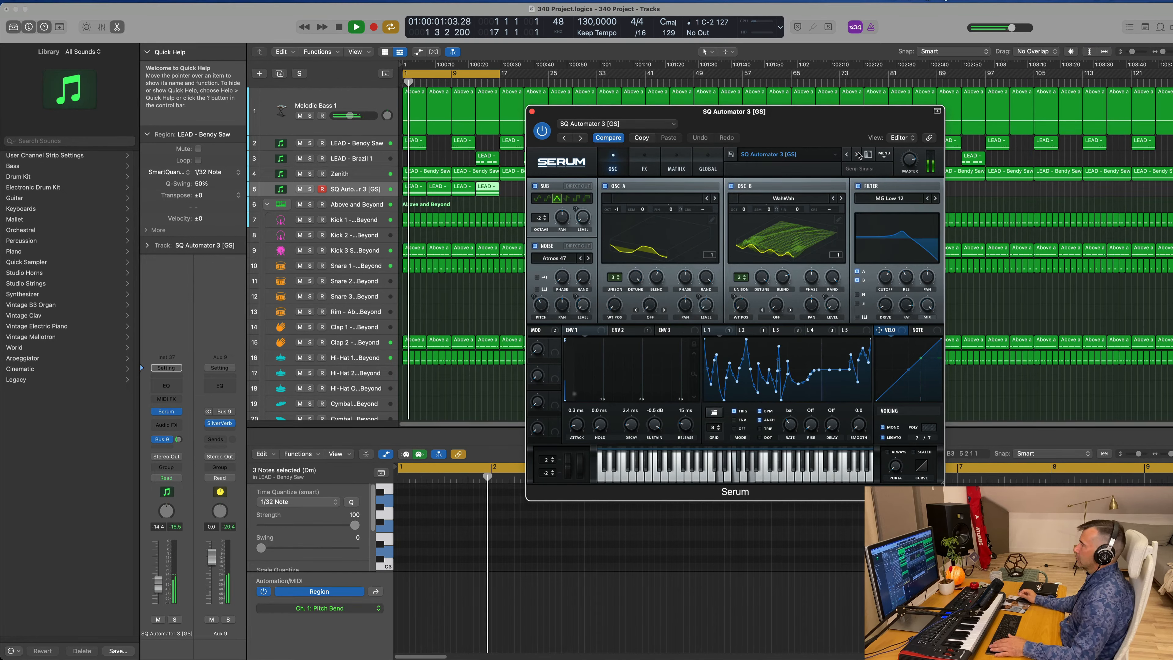
pyautogui.click(858, 155)
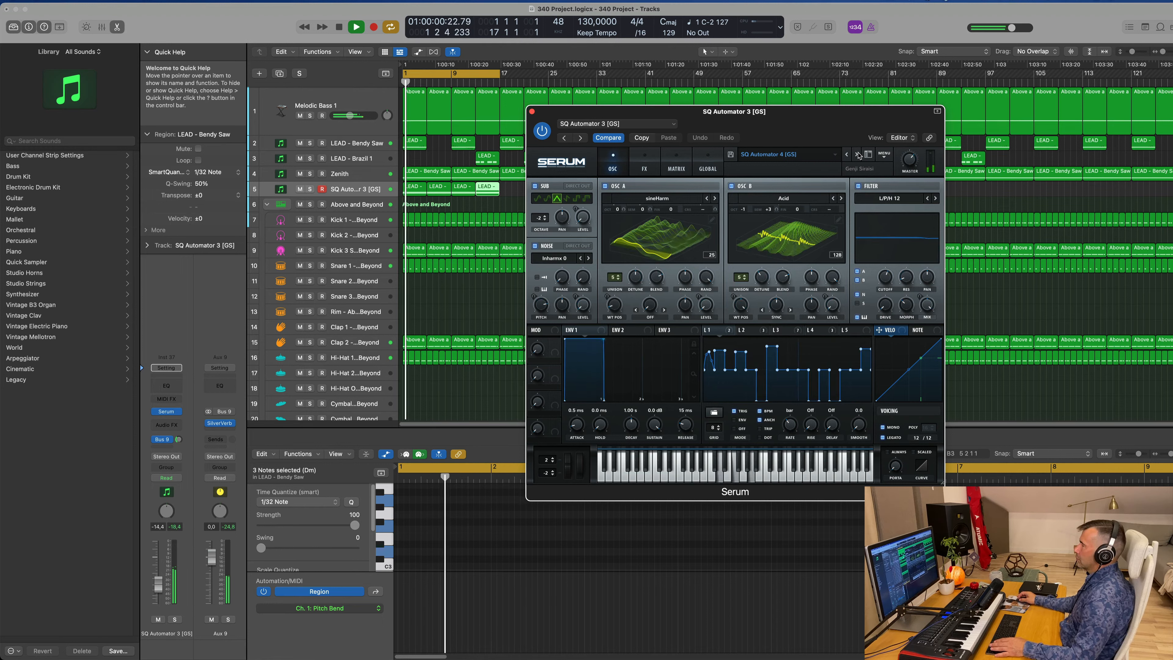
pyautogui.click(858, 155)
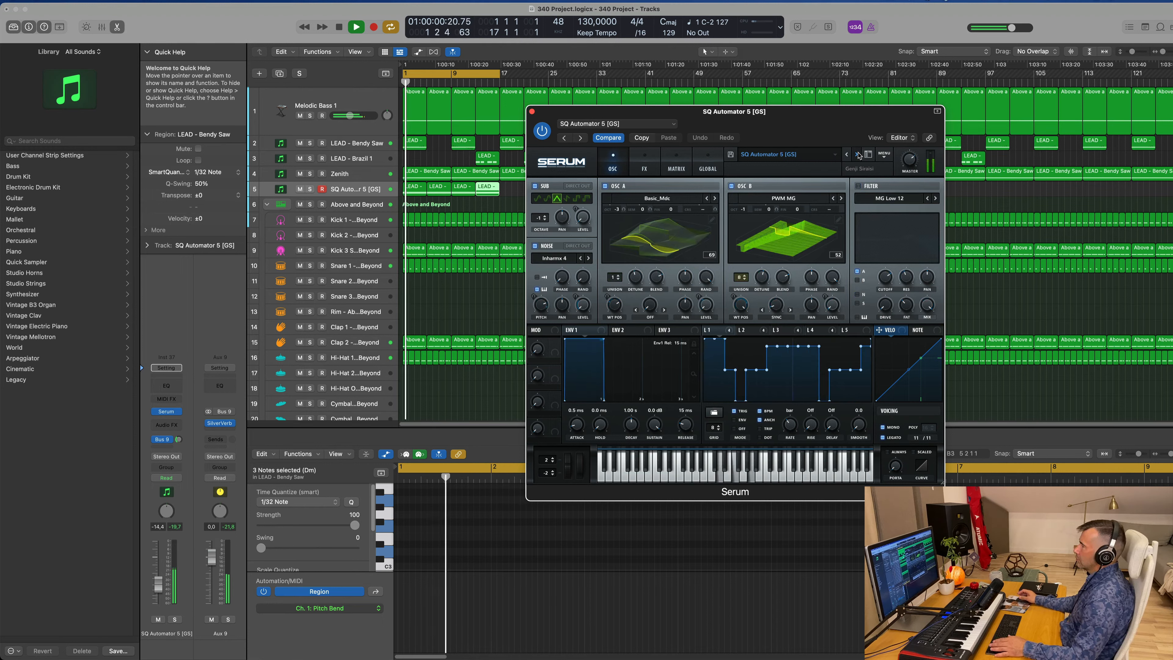
pyautogui.click(857, 155)
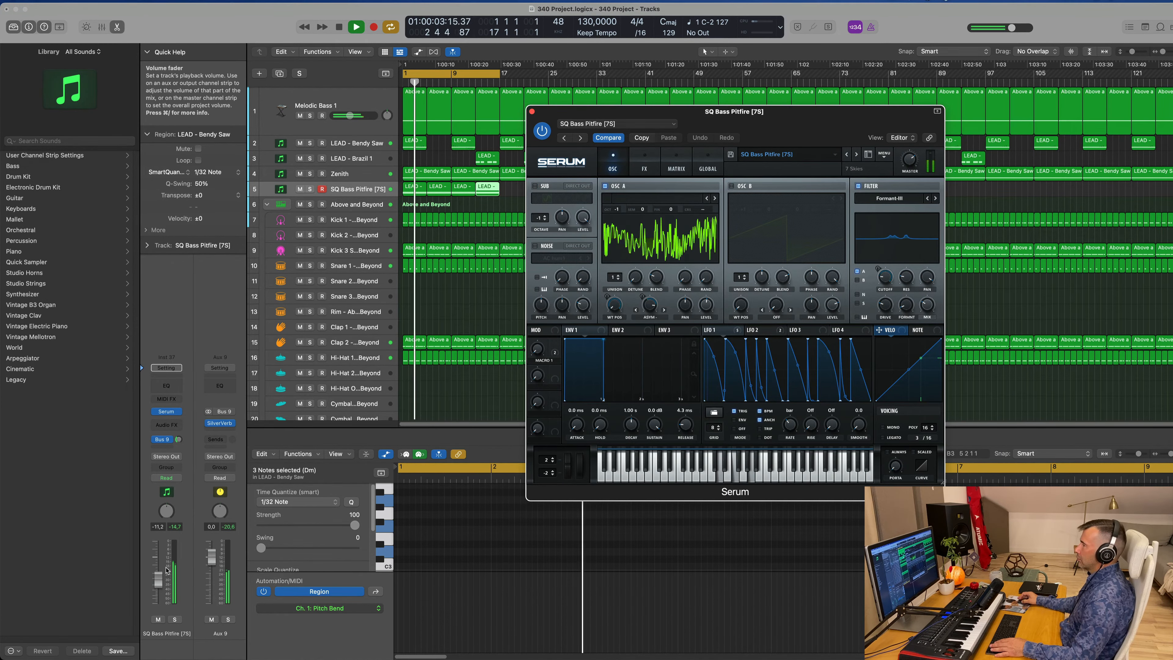
# Step: Continue through SQ Bass Riser and SQ BassCrackin, and load the SQ Bendy Hi Jack [IM] preset
pyautogui.click(857, 155)
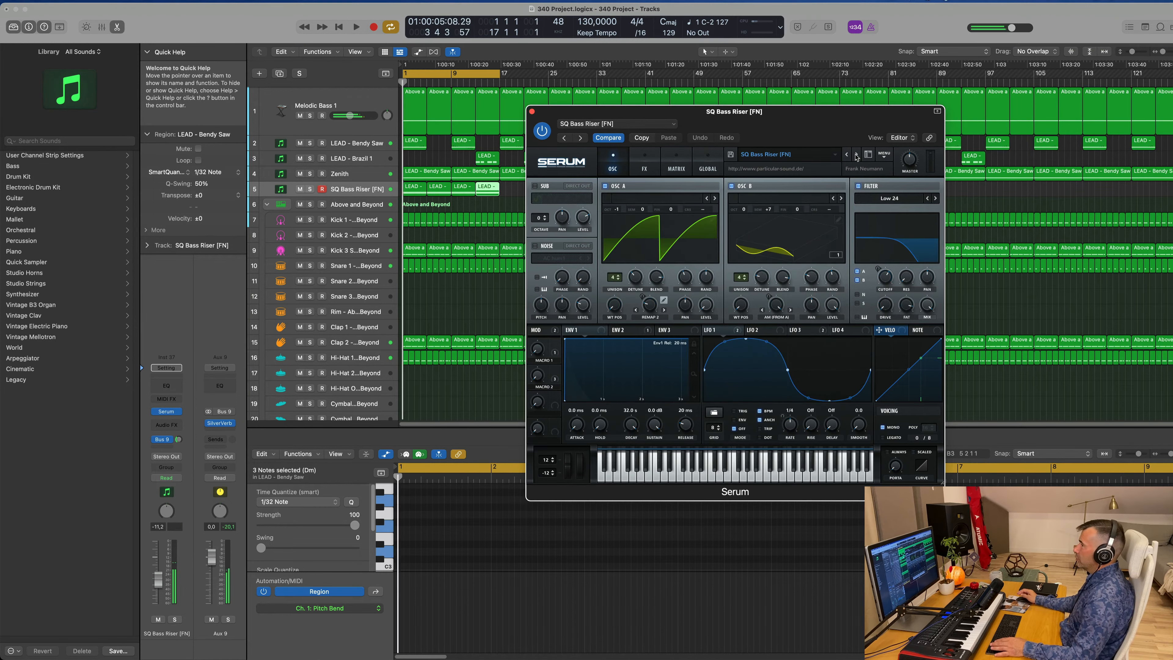
pyautogui.click(856, 155)
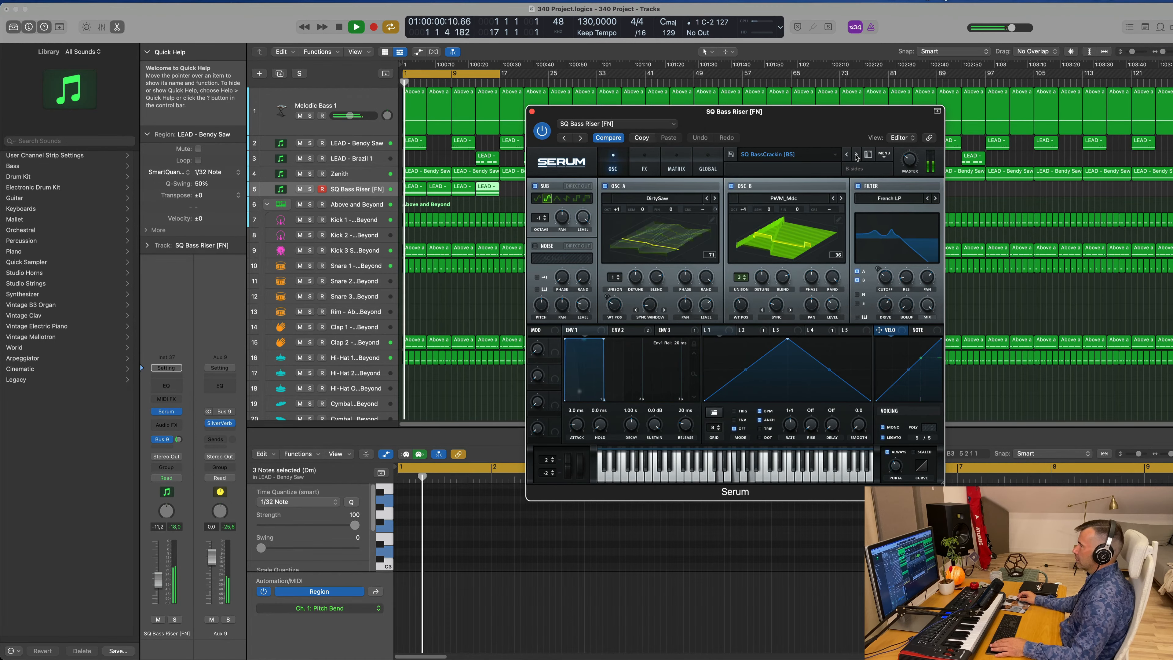
pyautogui.click(857, 155)
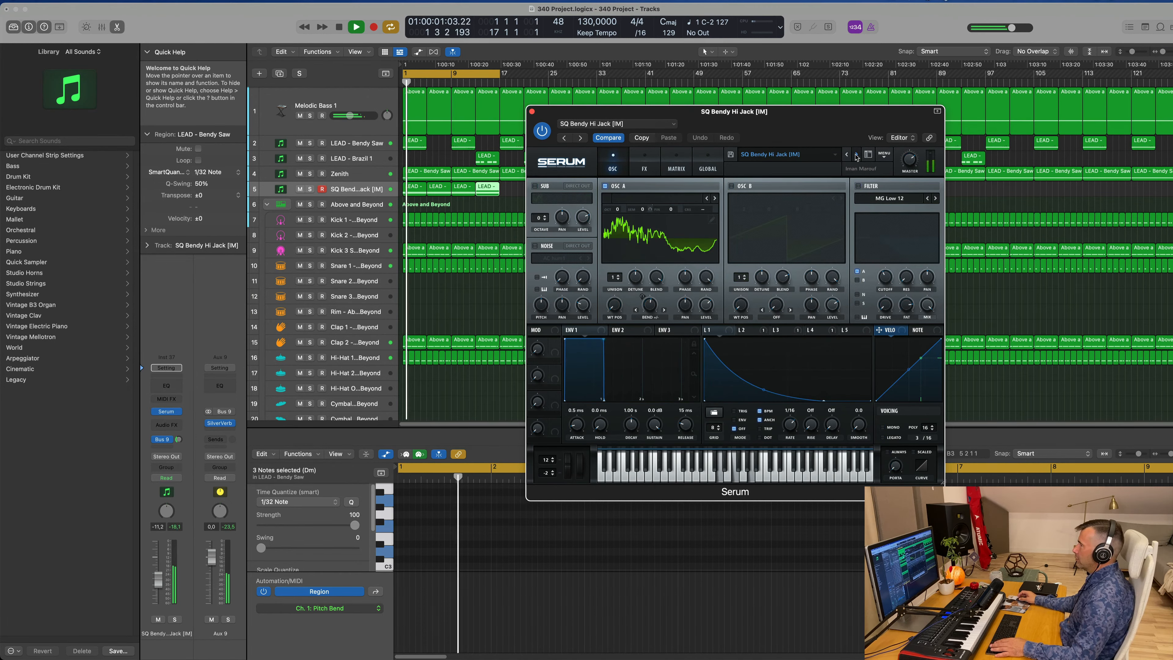
# Step: Audition the sequence presets one by one from SQ Big Fat Squeezer [FN] to past SQ Cannon [75] within the playing mix
pyautogui.click(857, 155)
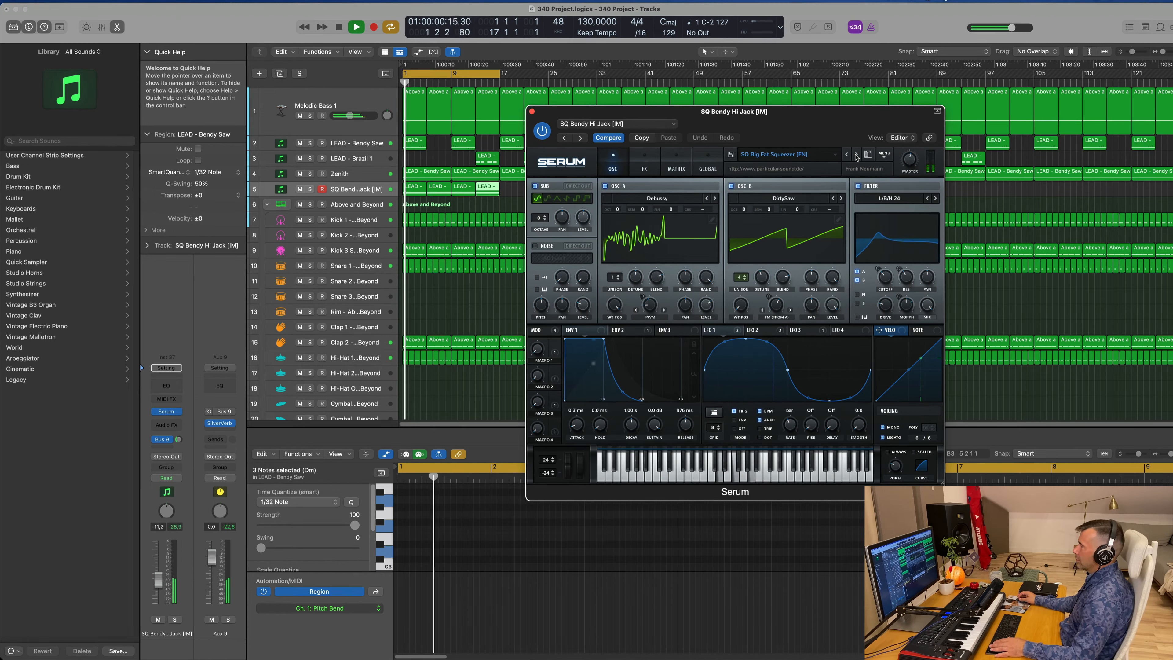
pyautogui.click(857, 155)
pyautogui.press('Return')
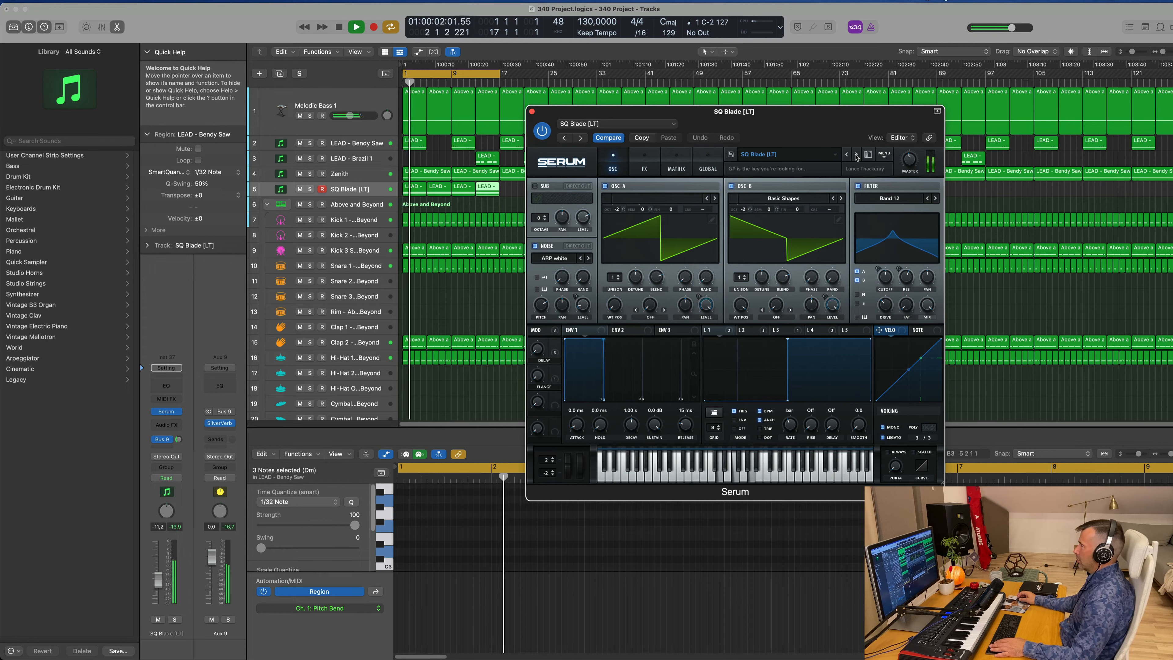
pyautogui.click(857, 155)
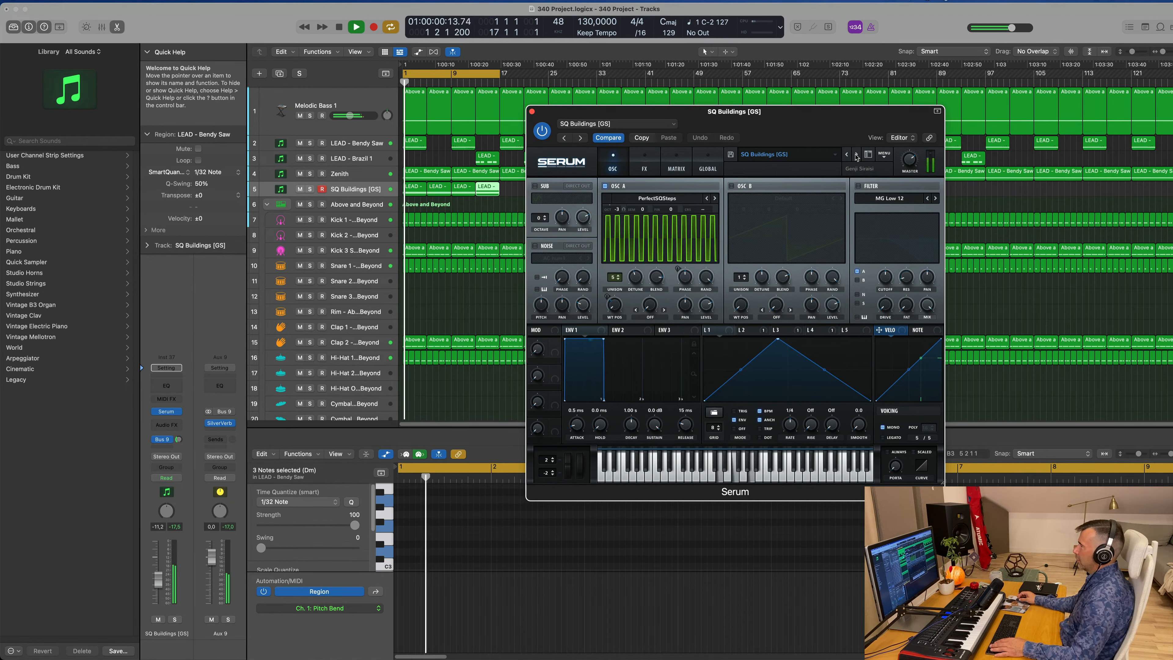
pyautogui.click(857, 155)
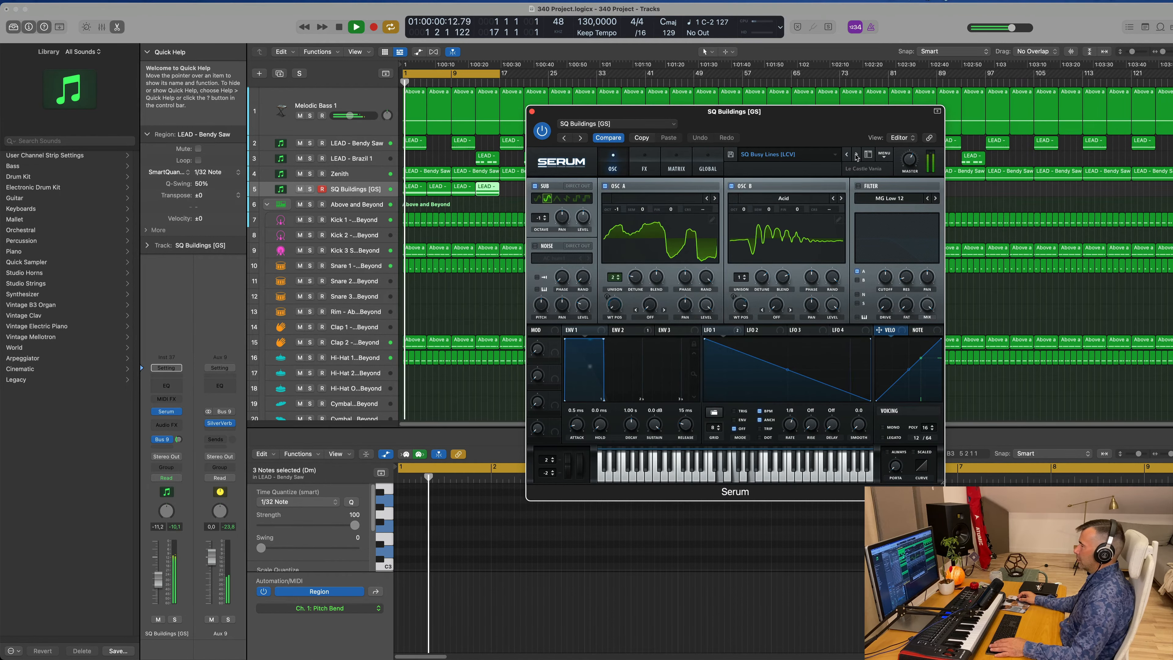
pyautogui.click(857, 155)
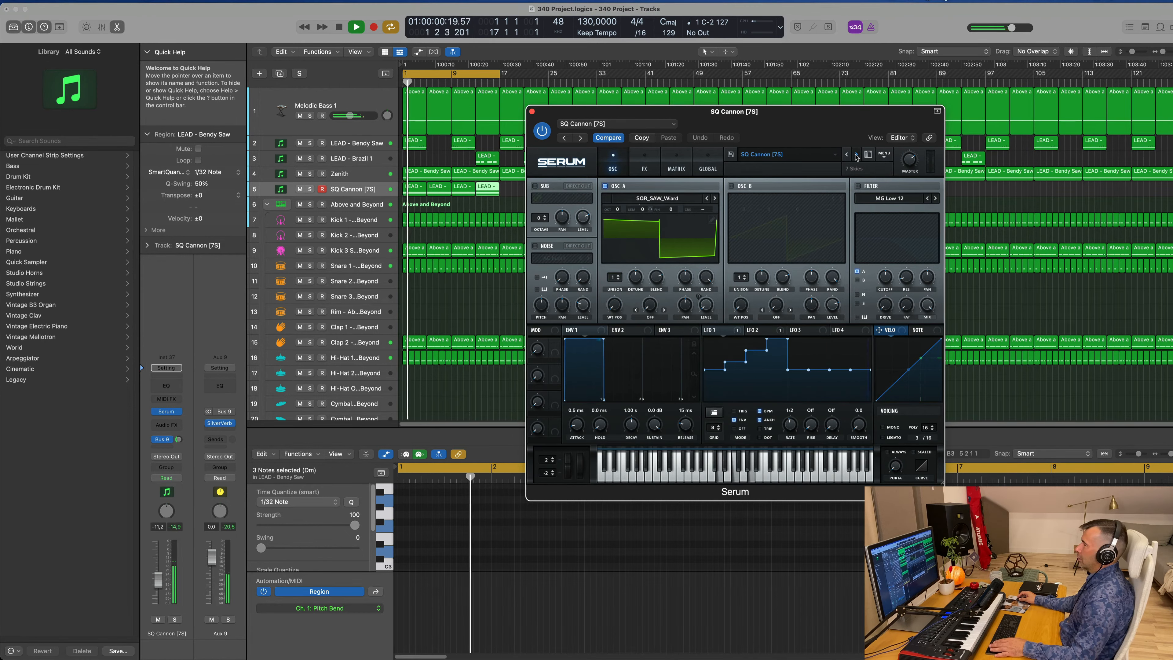
pyautogui.click(856, 155)
# Step: Load the SQ Wavetabledancer [FN] preset and audition the preceding presets back to SQ Tell Sad Story [BR]
pyautogui.click(790, 154)
pyautogui.moveTo(821, 239)
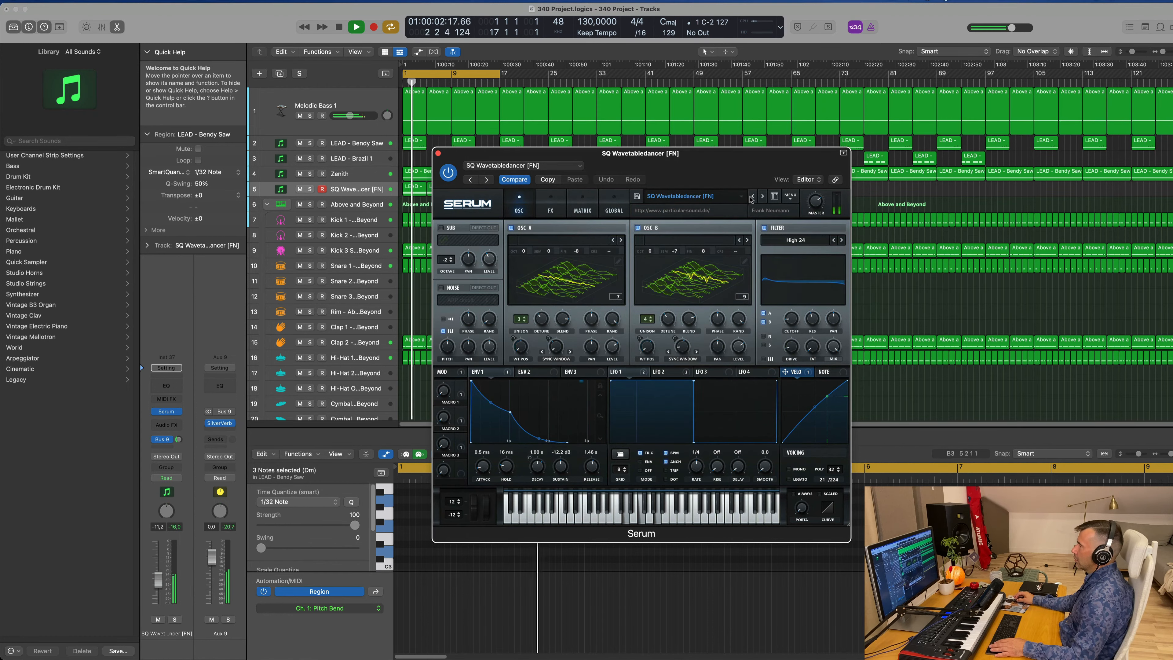
pyautogui.click(754, 196)
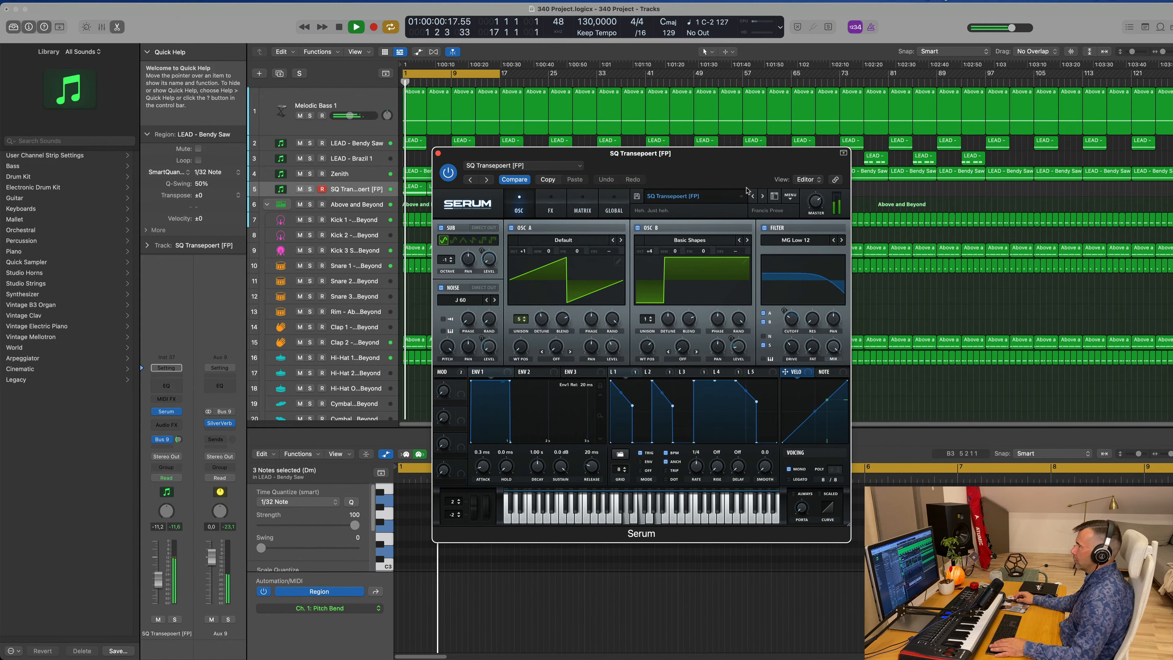
pyautogui.click(752, 197)
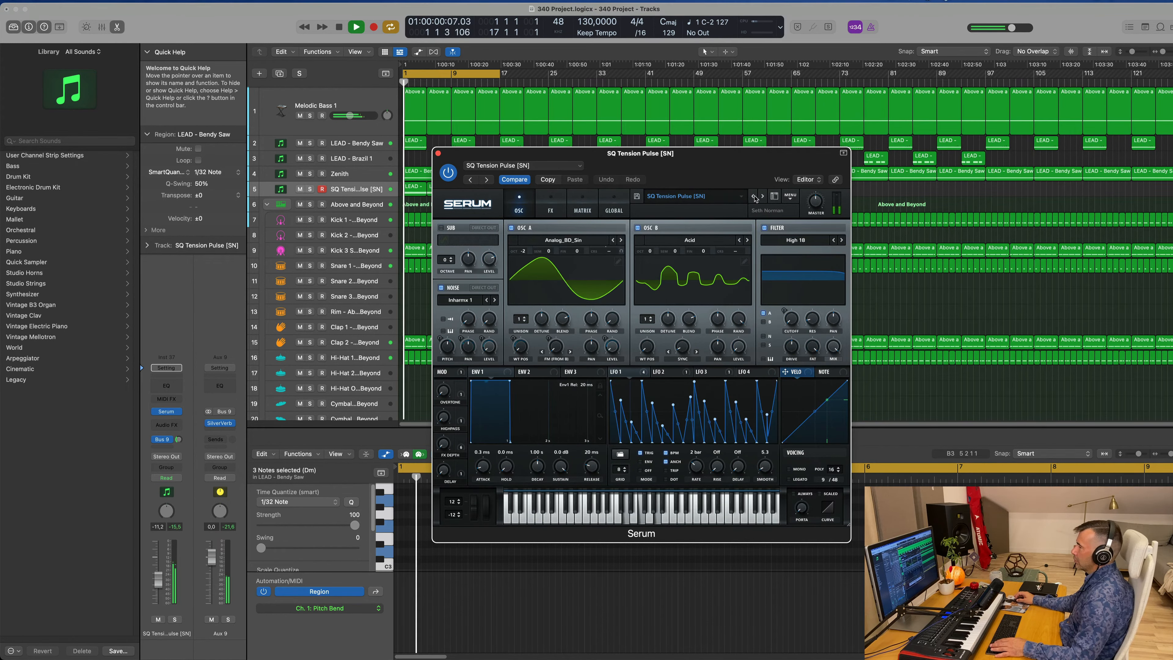
pyautogui.click(754, 196)
pyautogui.press('space')
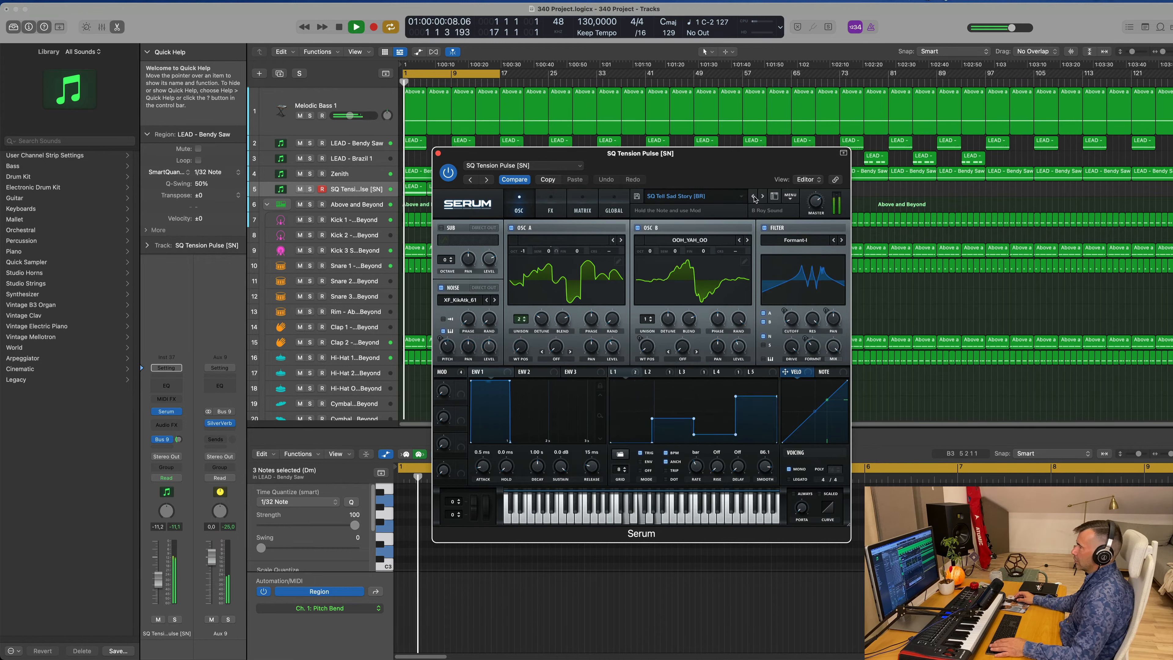
# Step: Continue auditioning backwards through SQ Swinging Saws [ASL], SQ Smooth Intro [DRK] and SQ SixEight [GS] to SQ Shakey [BR]
pyautogui.click(754, 197)
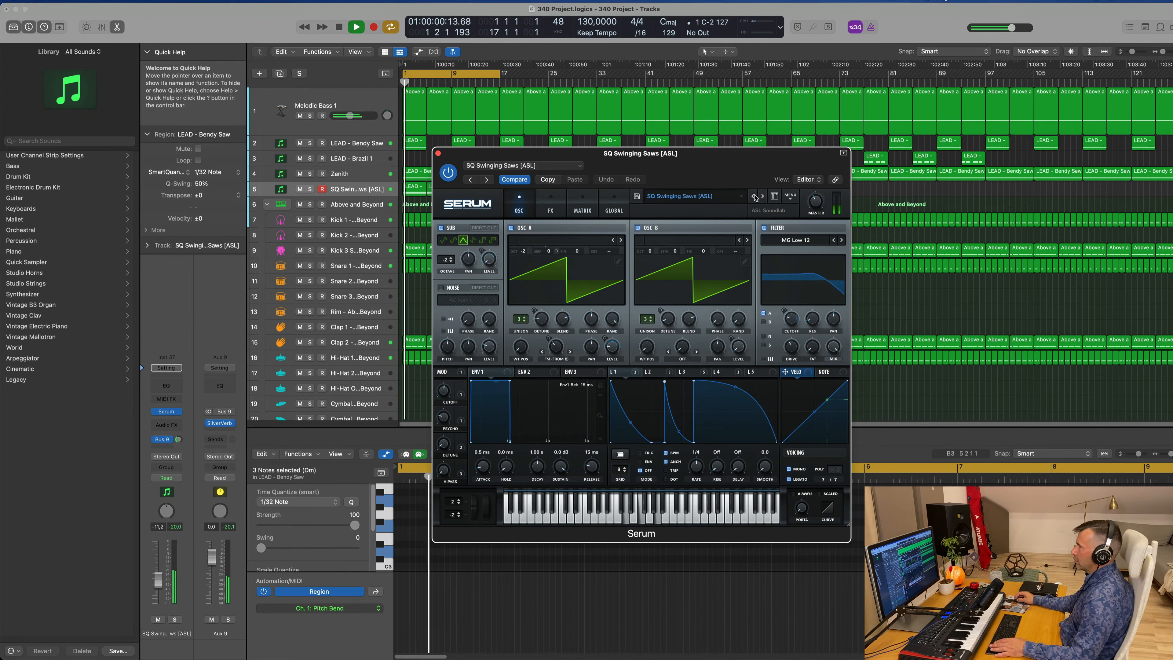
pyautogui.click(754, 197)
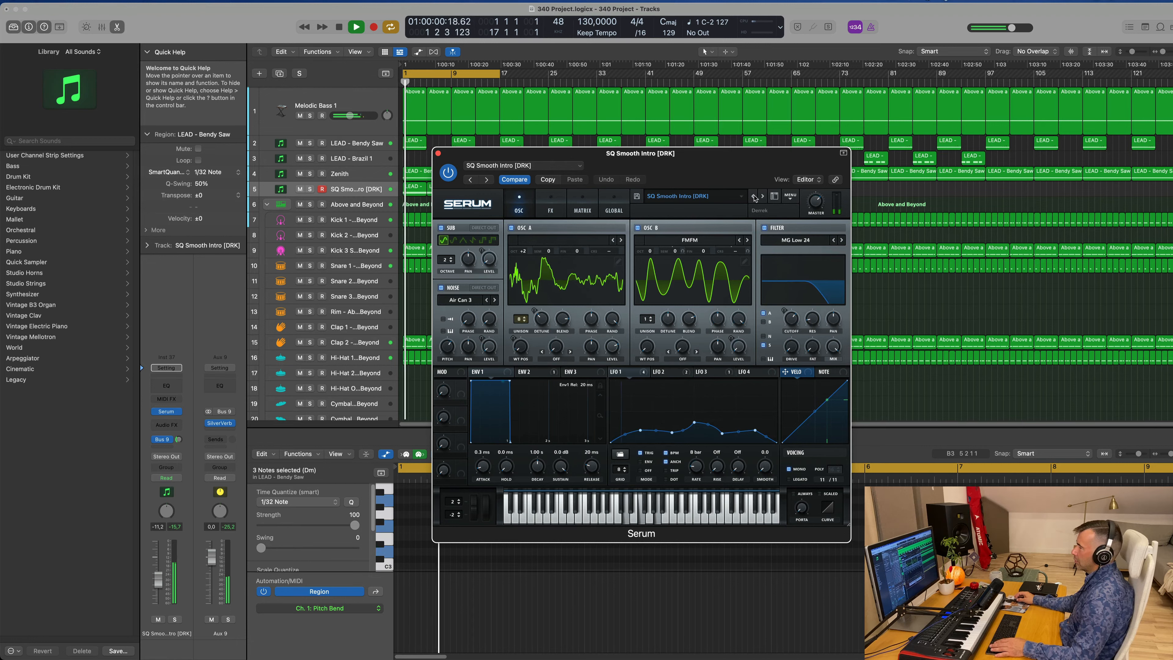
pyautogui.click(754, 197)
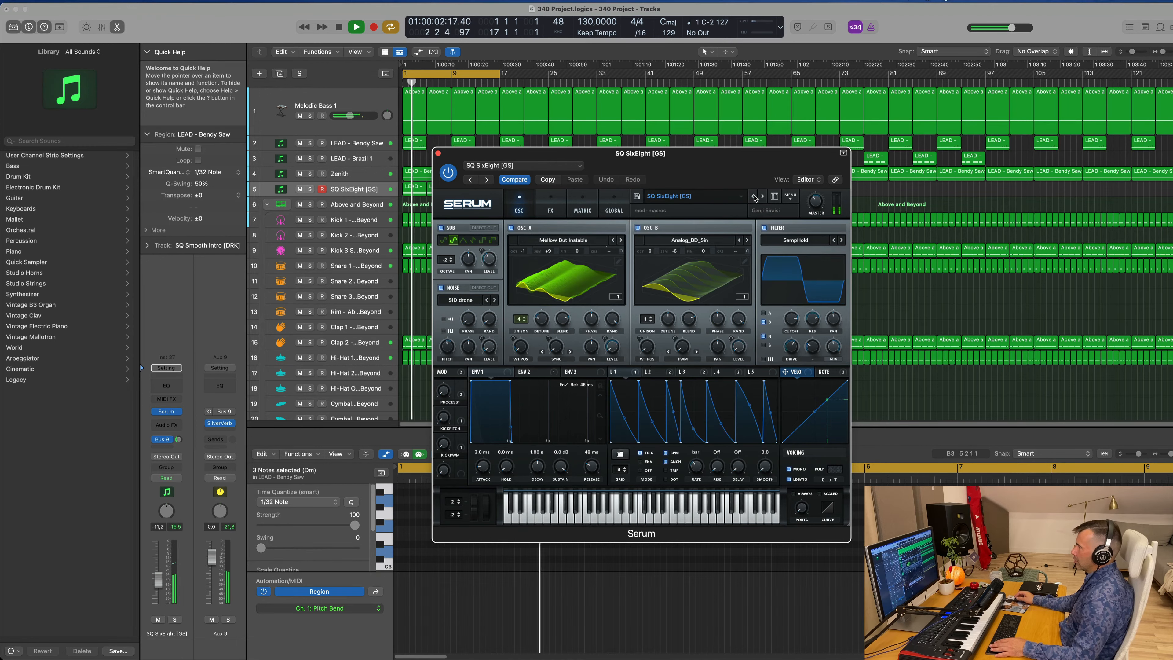
pyautogui.press('space')
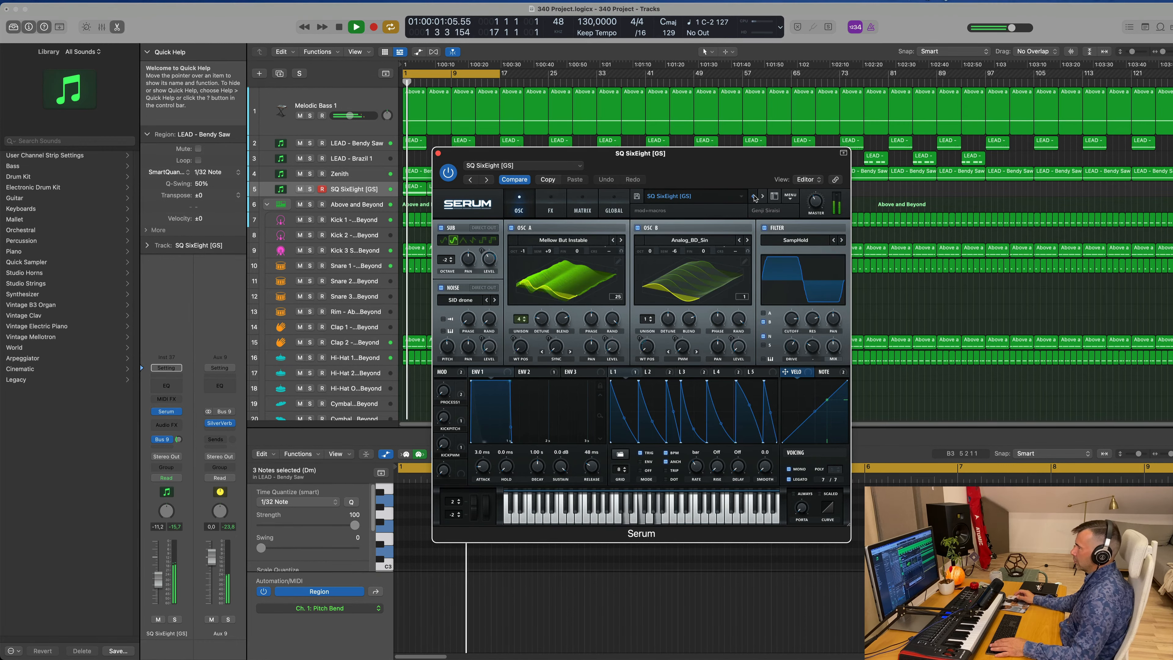
pyautogui.click(754, 197)
pyautogui.press('space')
pyautogui.press('space')
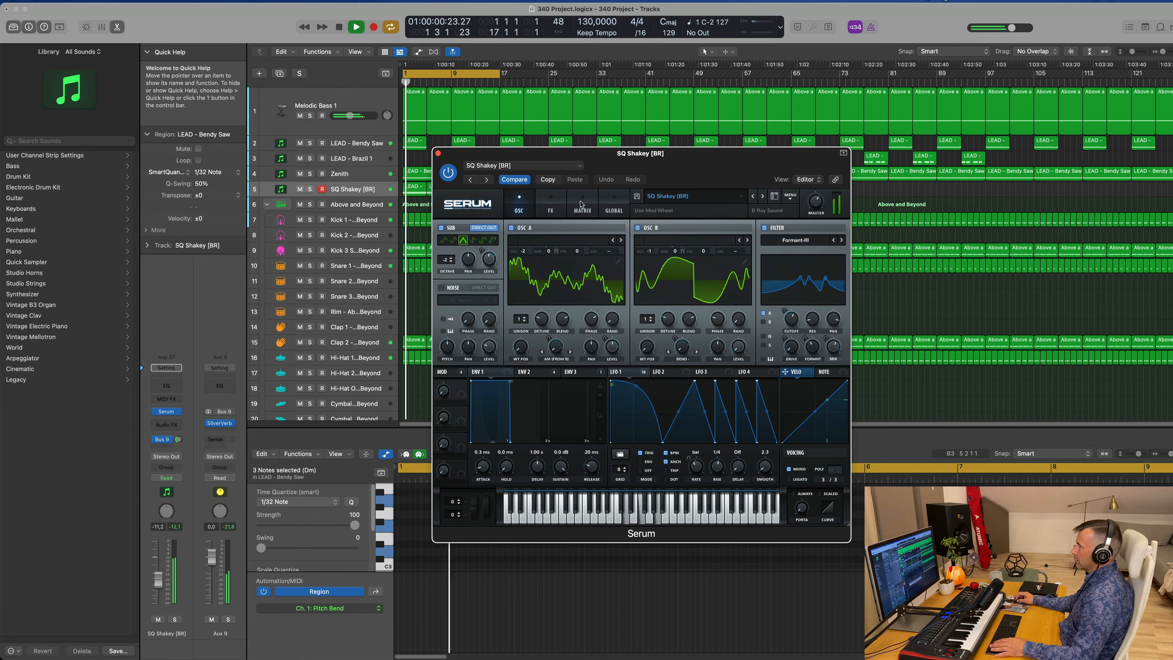
# Step: Examine the effects, global settings and modulation matrix of the SQ Shakey [BR] preset, returning to its oscillators
pyautogui.click(550, 206)
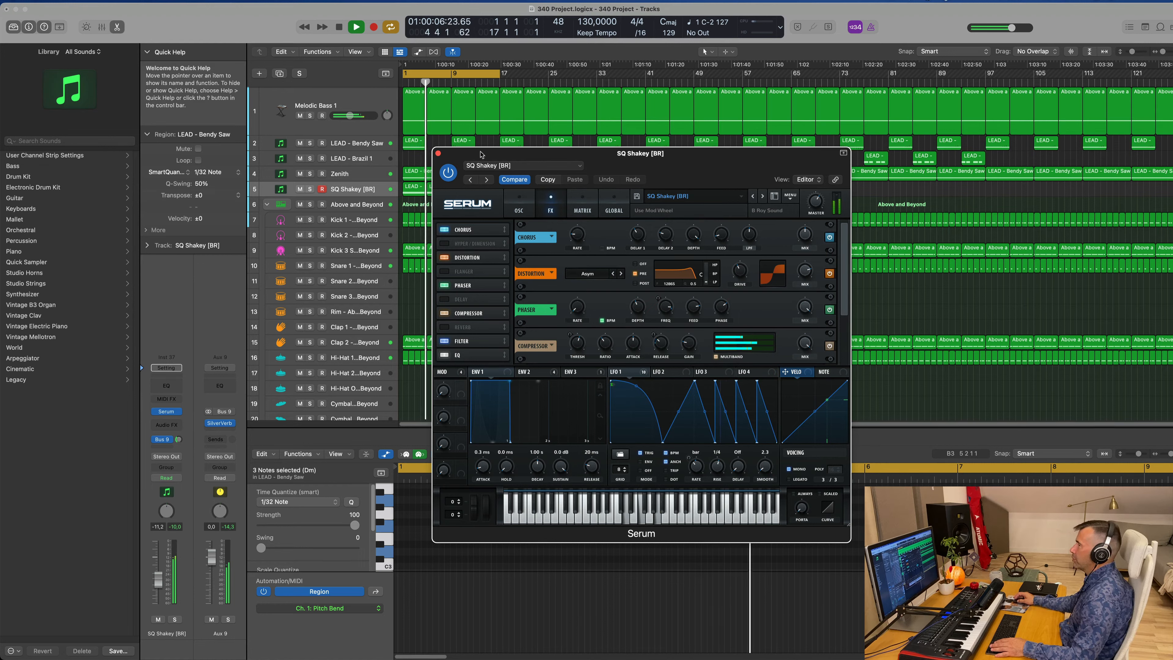
pyautogui.click(614, 206)
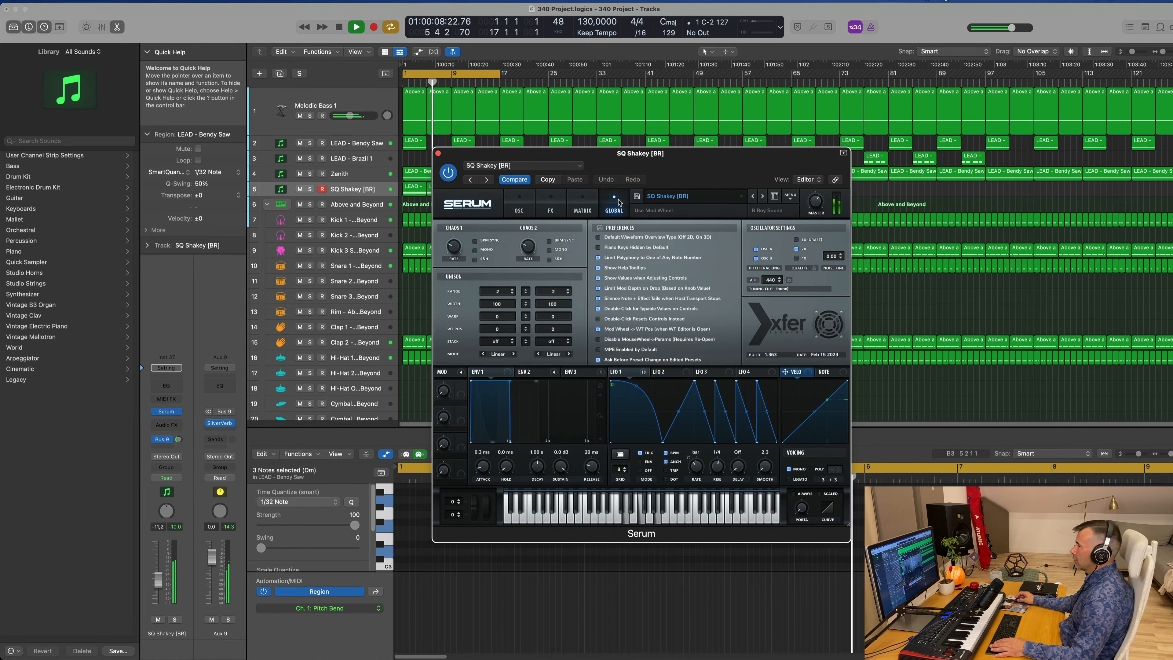
pyautogui.click(583, 204)
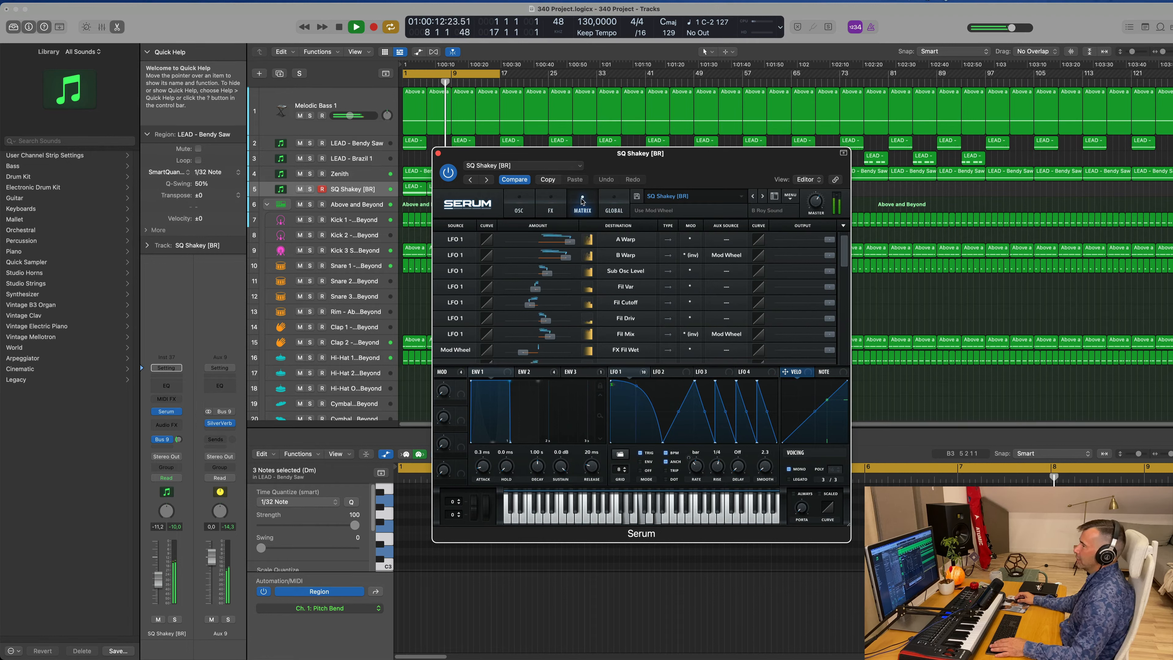
pyautogui.click(523, 205)
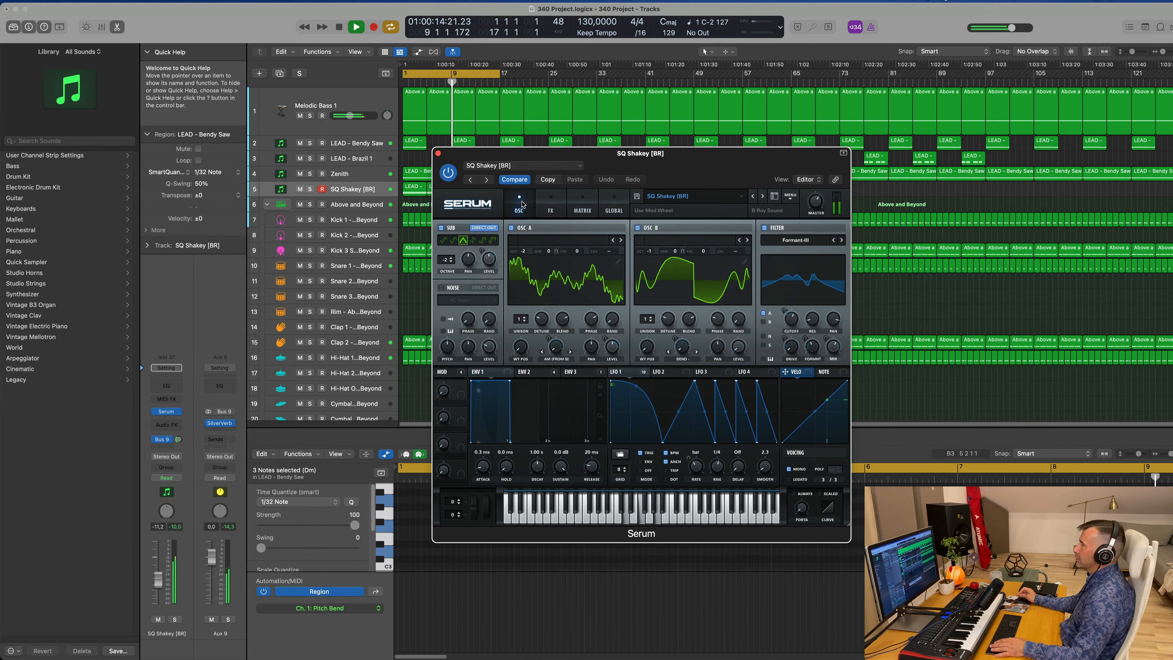
# Step: Load the preceding preset, SQ Sawdust [GS], and solo its track
pyautogui.moveTo(665, 166); pyautogui.dragTo(660, 146)
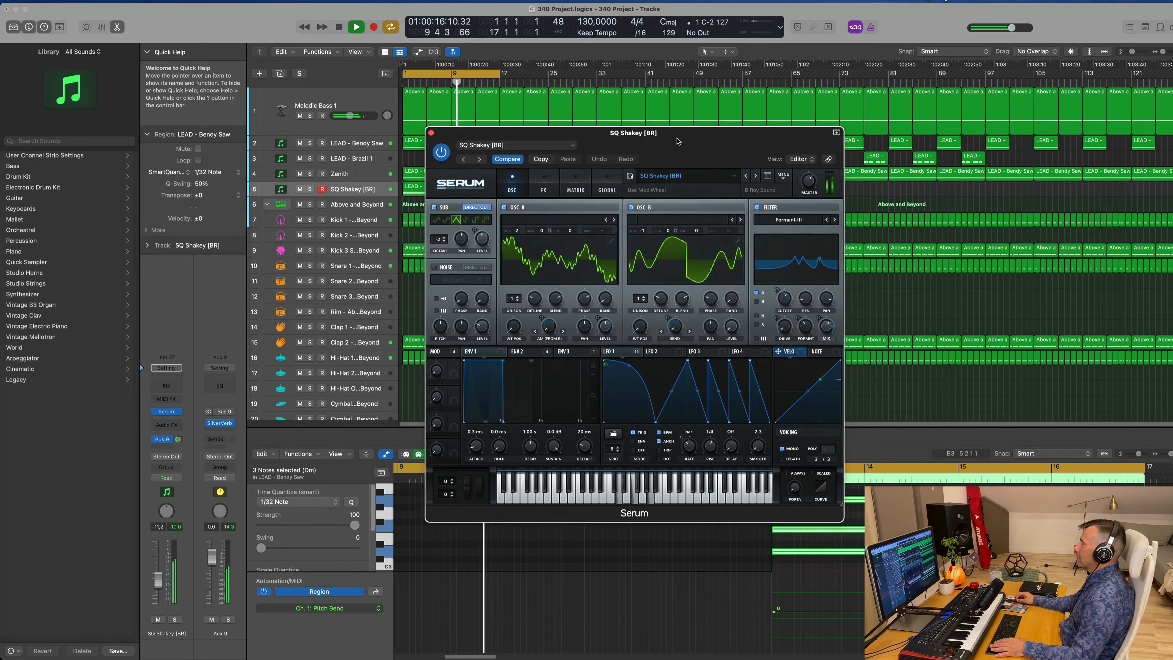
pyautogui.click(749, 177)
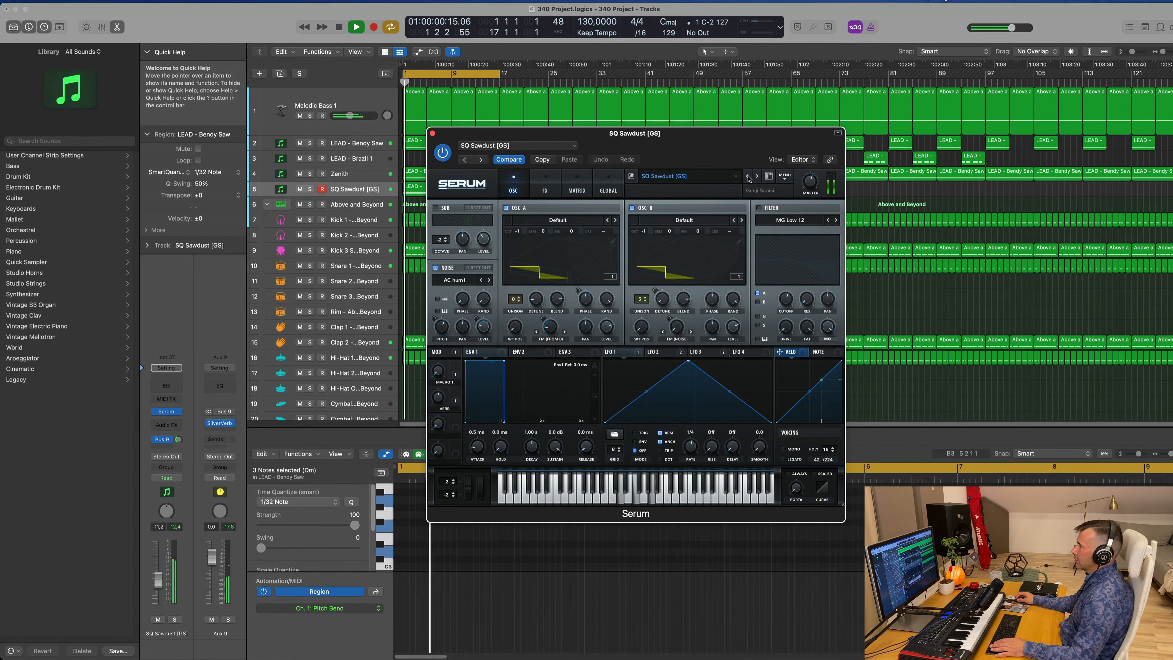
pyautogui.moveTo(693, 145); pyautogui.dragTo(741, 172)
pyautogui.click(175, 620)
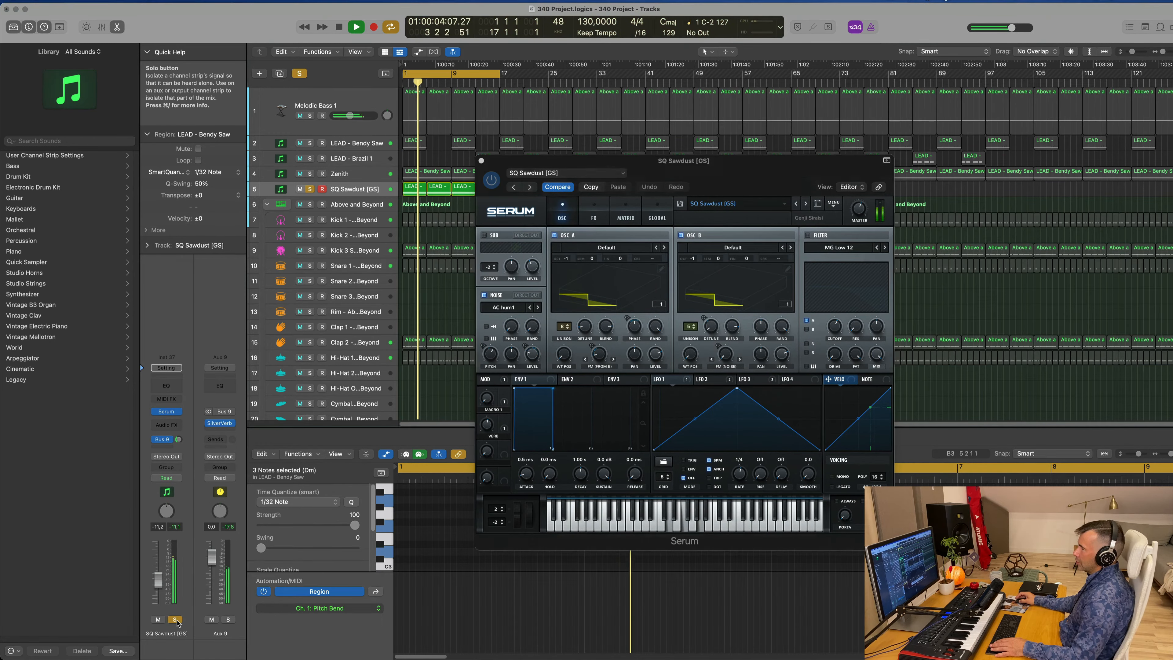
# Step: Examine the LFO 2 and LFO 3 shapes of the SQ Sawdust [GS] preset while it plays soloed
pyautogui.moveTo(753, 169); pyautogui.dragTo(737, 213)
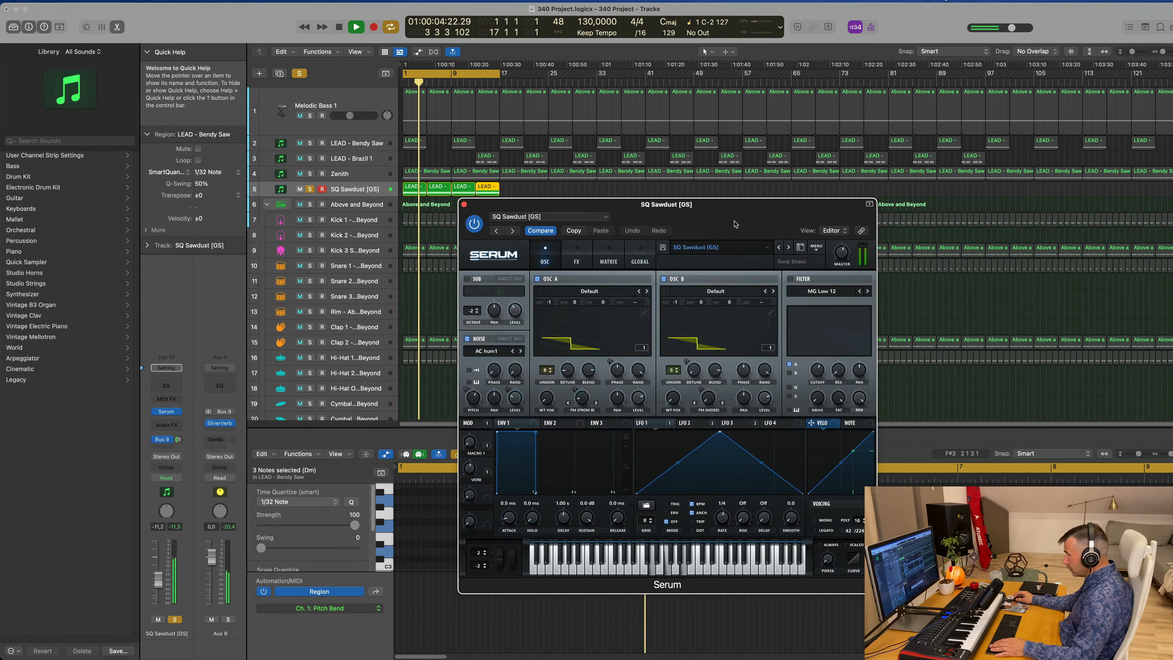
pyautogui.click(693, 422)
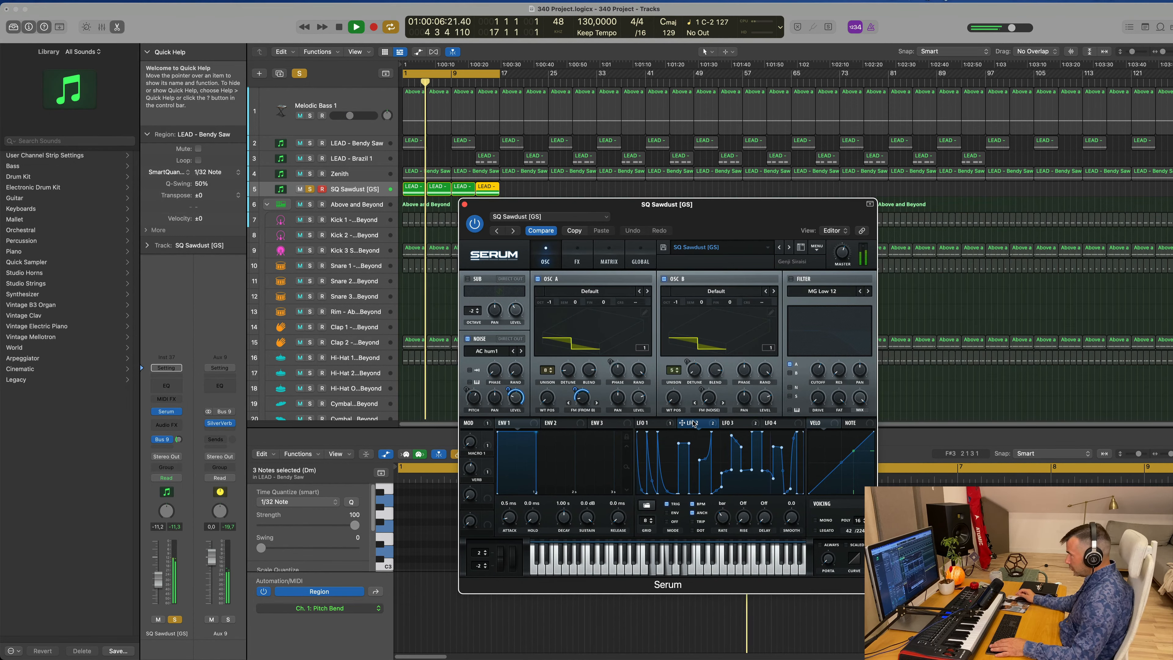
pyautogui.click(730, 423)
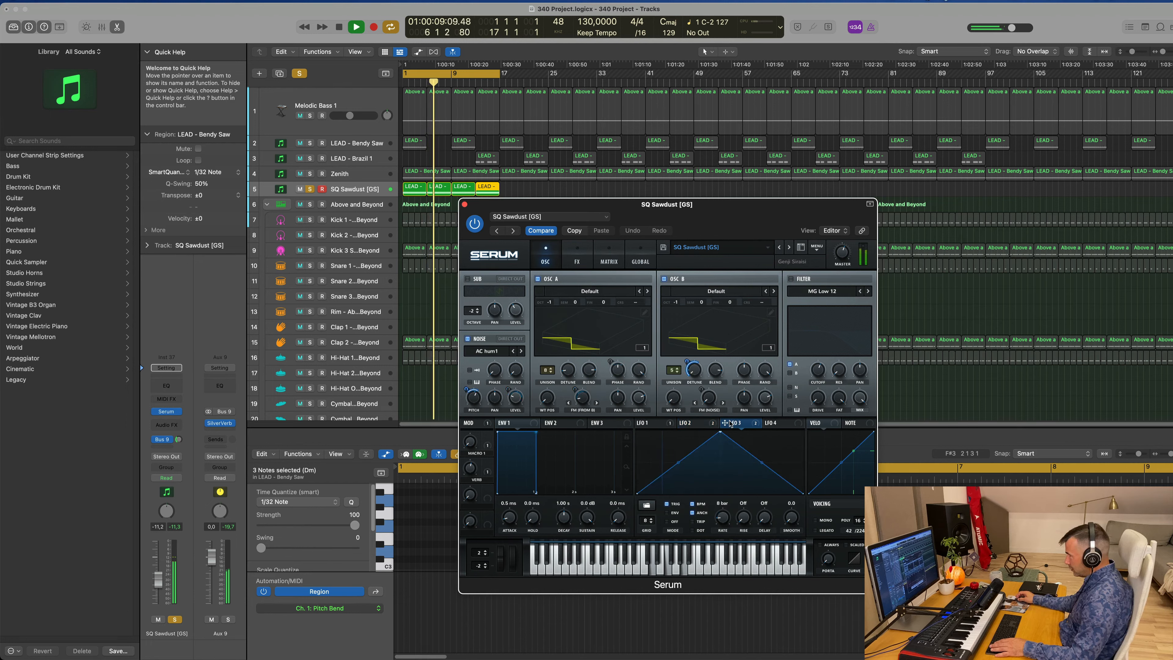
pyautogui.click(678, 423)
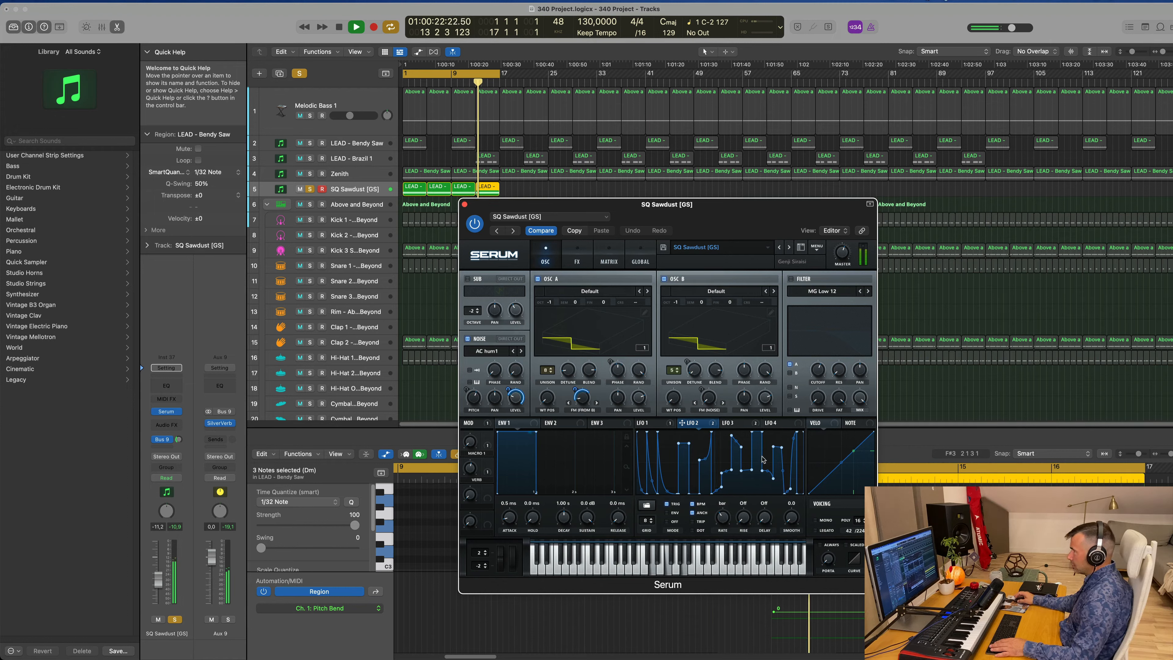
# Step: Turn off the SQ Sawdust track's solo and play the full mix from the start
pyautogui.moveTo(773, 199); pyautogui.dragTo(941, 143)
pyautogui.press('space')
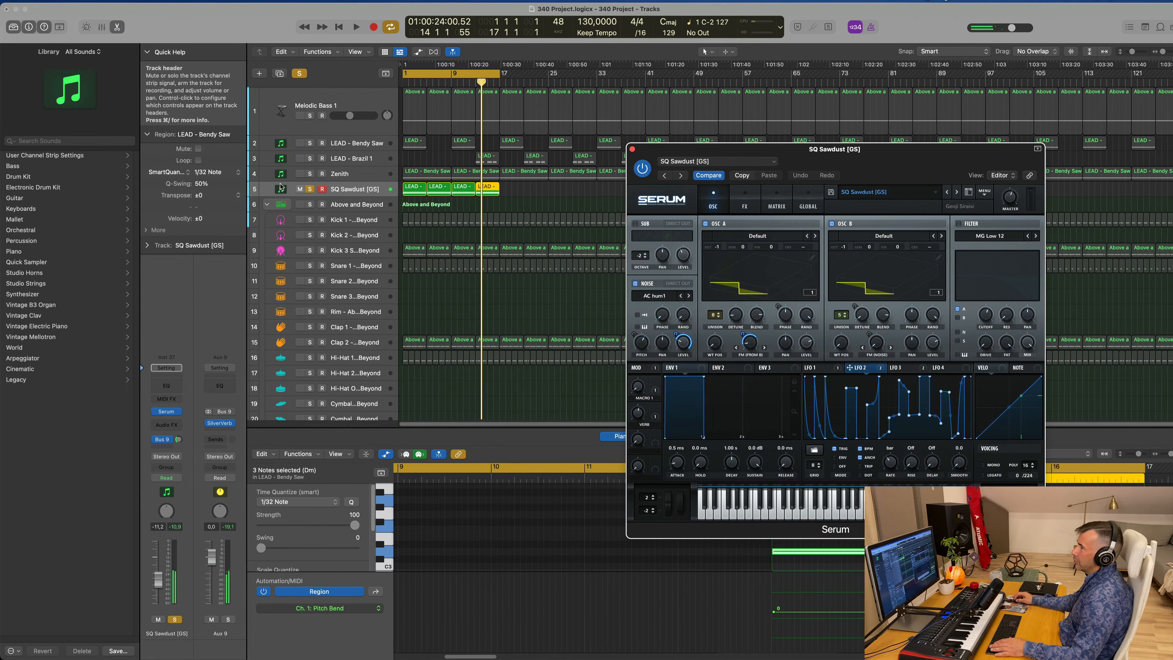
pyautogui.click(310, 189)
pyautogui.press('space')
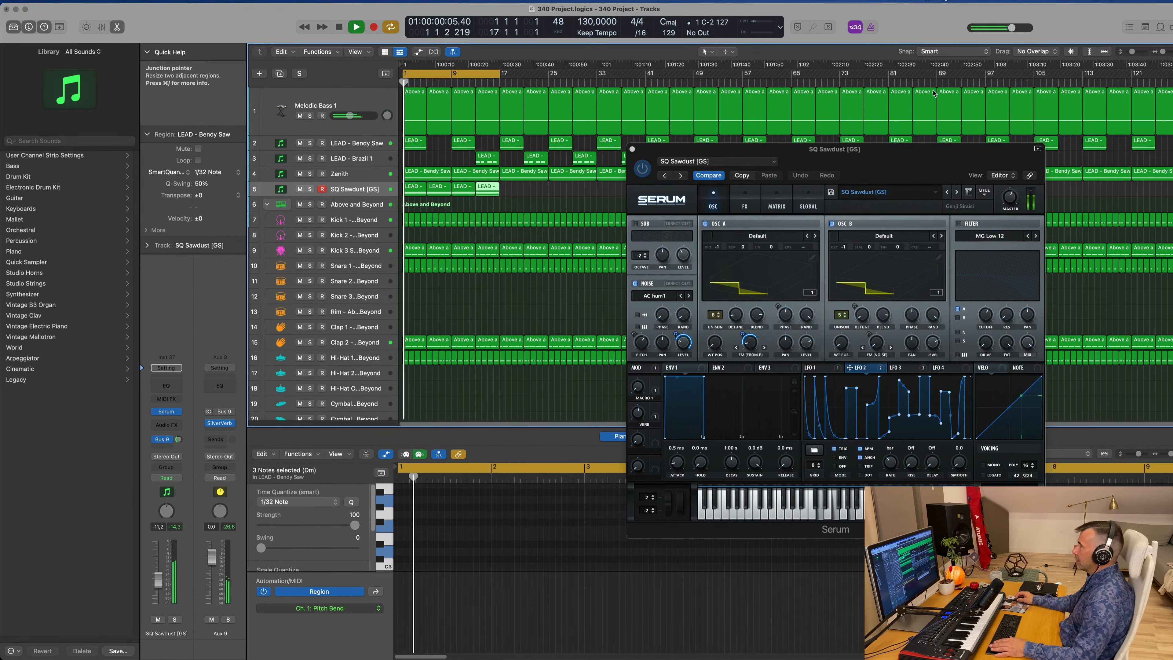
pyautogui.moveTo(920, 161); pyautogui.dragTo(849, 185)
pyautogui.click(605, 175)
pyautogui.press('space')
# Step: Copy the LEAD - Brazil 1 region from bar 13 to bar 5 and play it back, briefly toggling the SQ Sawdust track's solo
pyautogui.moveTo(487, 157); pyautogui.dragTo(439, 157)
pyautogui.press('space')
pyautogui.click(352, 159)
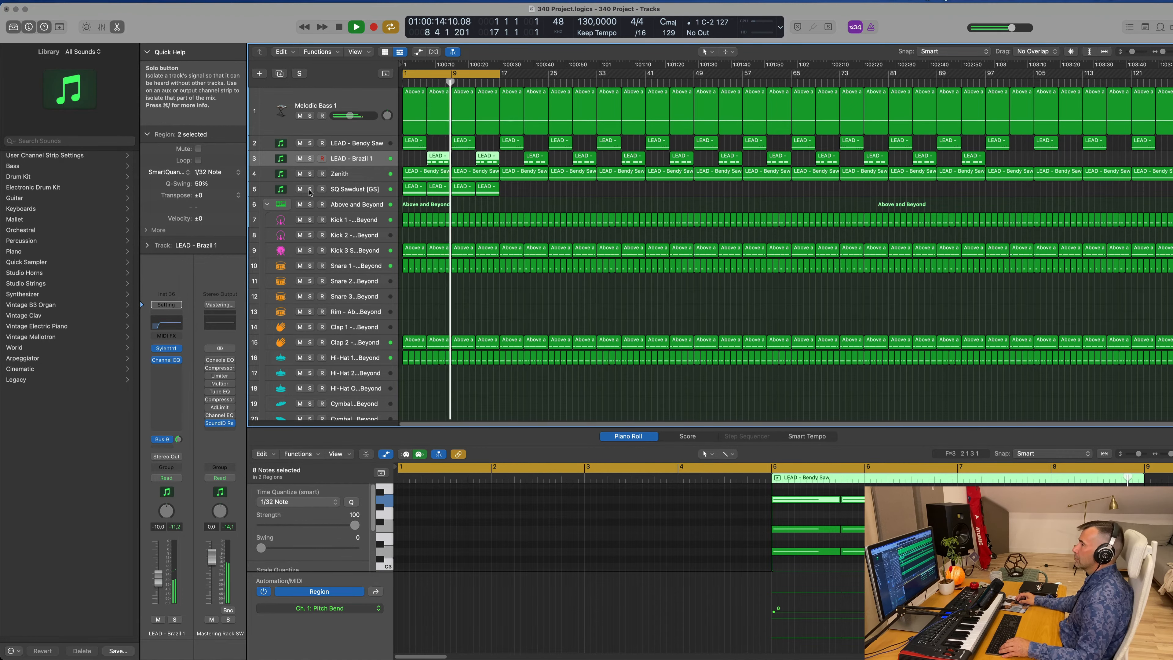
pyautogui.click(310, 189)
pyautogui.click(309, 191)
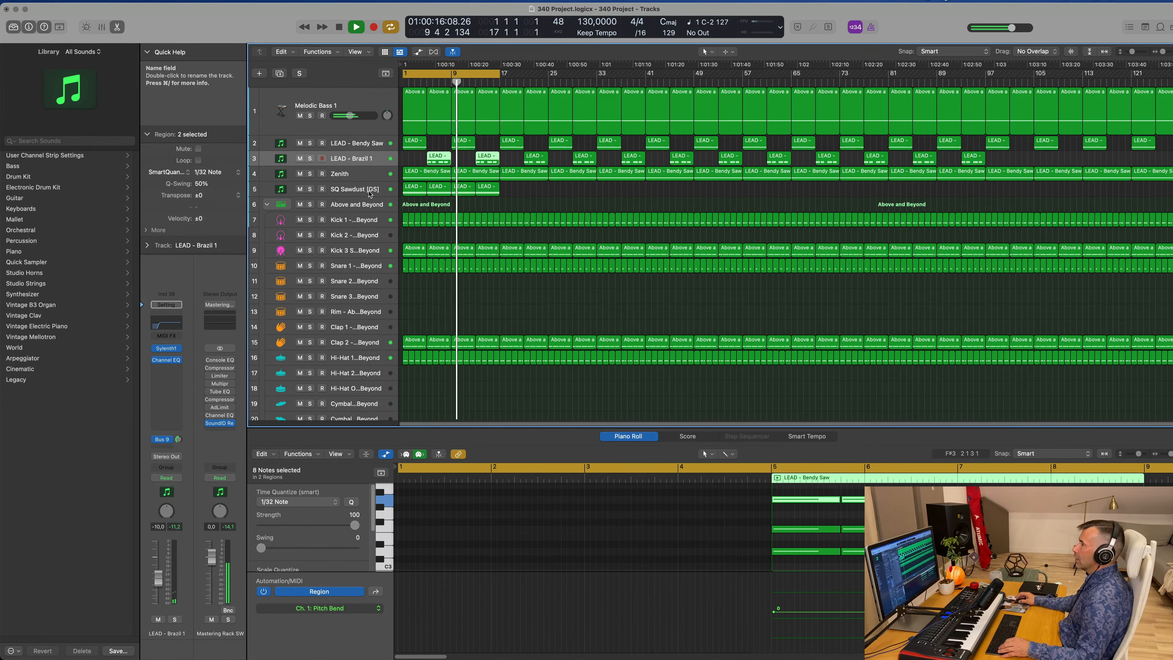
# Step: Copy the Melodic Bass 1 channel's Compressor onto the SQ Sawdust channel and check it during playback
pyautogui.click(344, 190)
pyautogui.press('x')
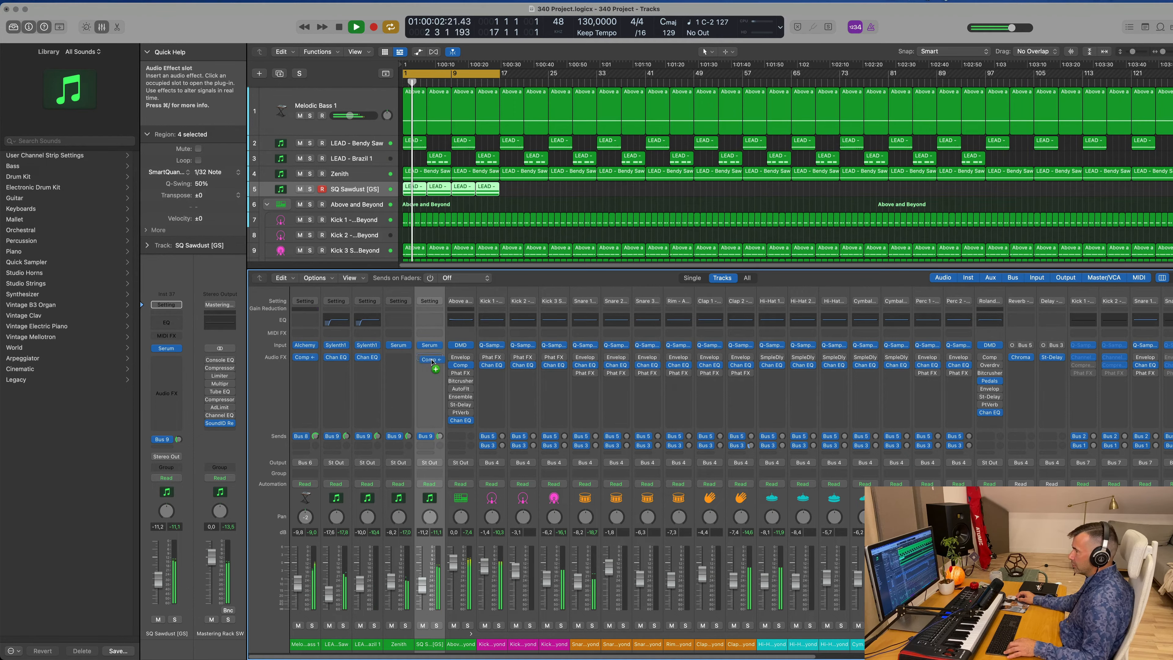
pyautogui.moveTo(432, 362); pyautogui.dragTo(433, 360)
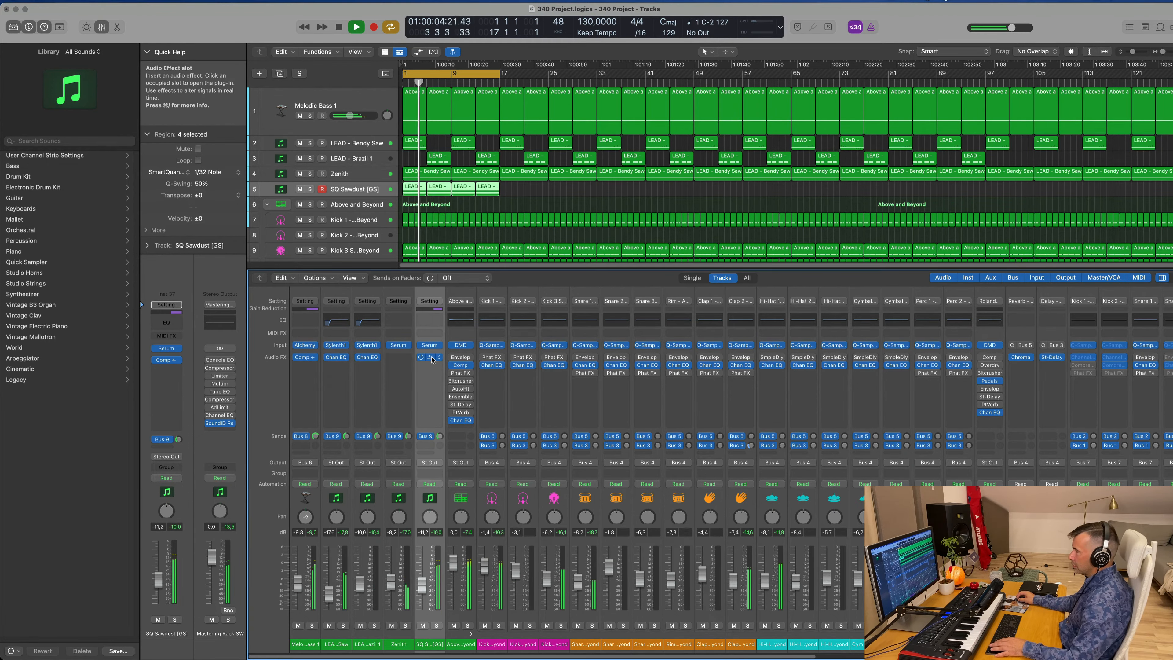
pyautogui.click(432, 359)
pyautogui.press('space')
pyautogui.press('space')
pyautogui.moveTo(643, 152); pyautogui.dragTo(581, 252)
pyautogui.click(311, 225)
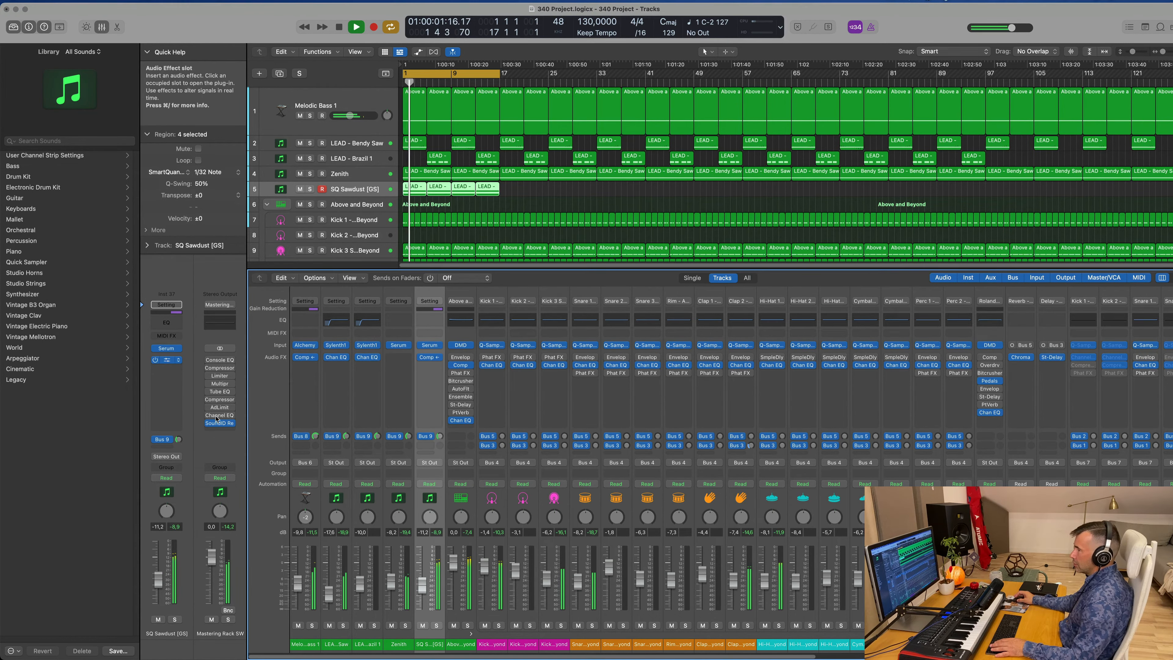
# Step: Reopen the SQ Sawdust track's Compressor and lower the track's volume to -15.2 dB, restarting playback
pyautogui.click(166, 359)
pyautogui.click(158, 586)
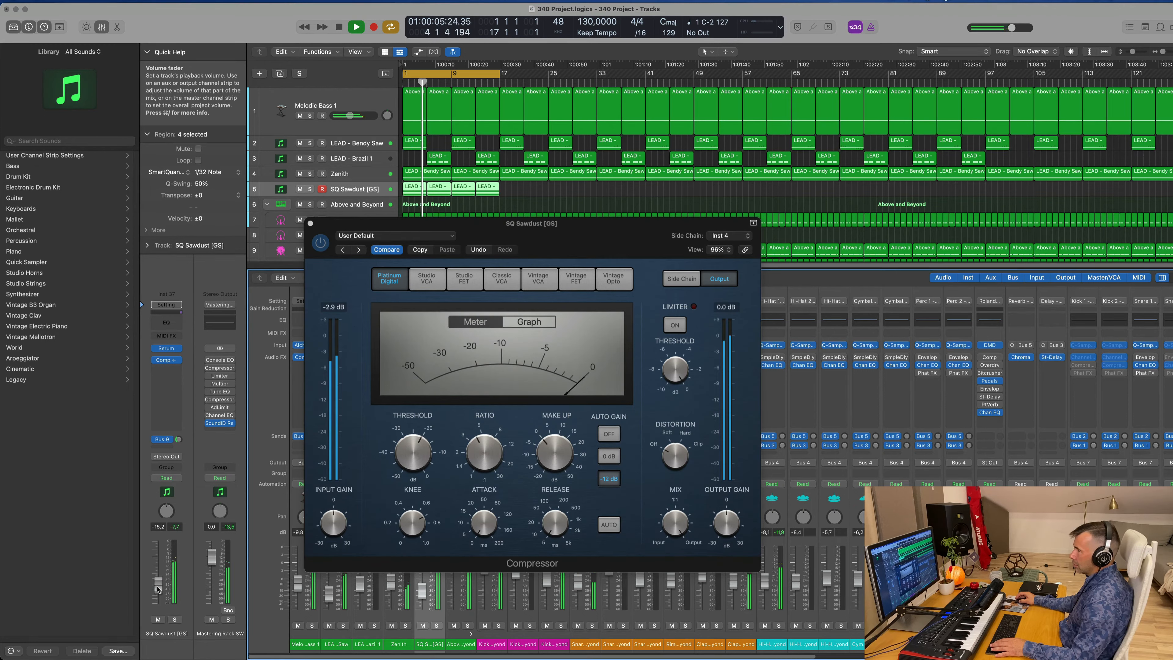
pyautogui.press('space')
pyautogui.press('space')
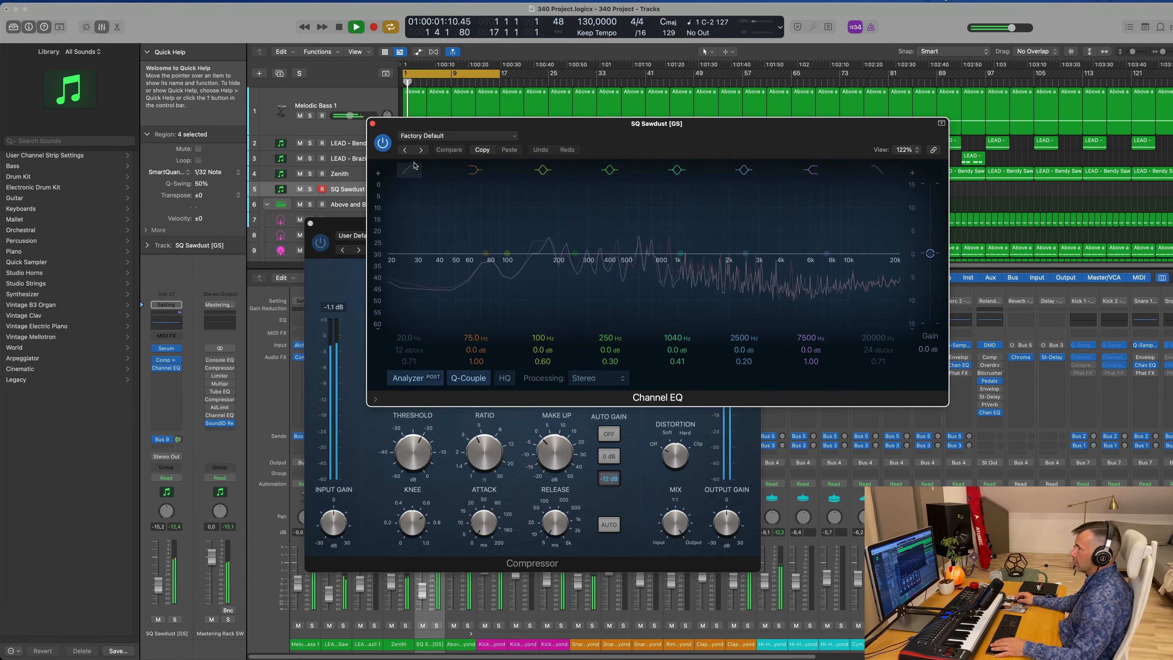
# Step: Add a low cut at 151 Hz with a Q of 0.98 in the SQ Sawdust track's Channel EQ
pyautogui.click(409, 170)
pyautogui.moveTo(412, 223); pyautogui.dragTo(563, 212)
pyautogui.moveTo(521, 274); pyautogui.dragTo(527, 261)
# Step: Enable the Channel EQ's high cut, sweep it down and back to 20000 Hz, and close the EQ and Compressor windows
pyautogui.click(876, 170)
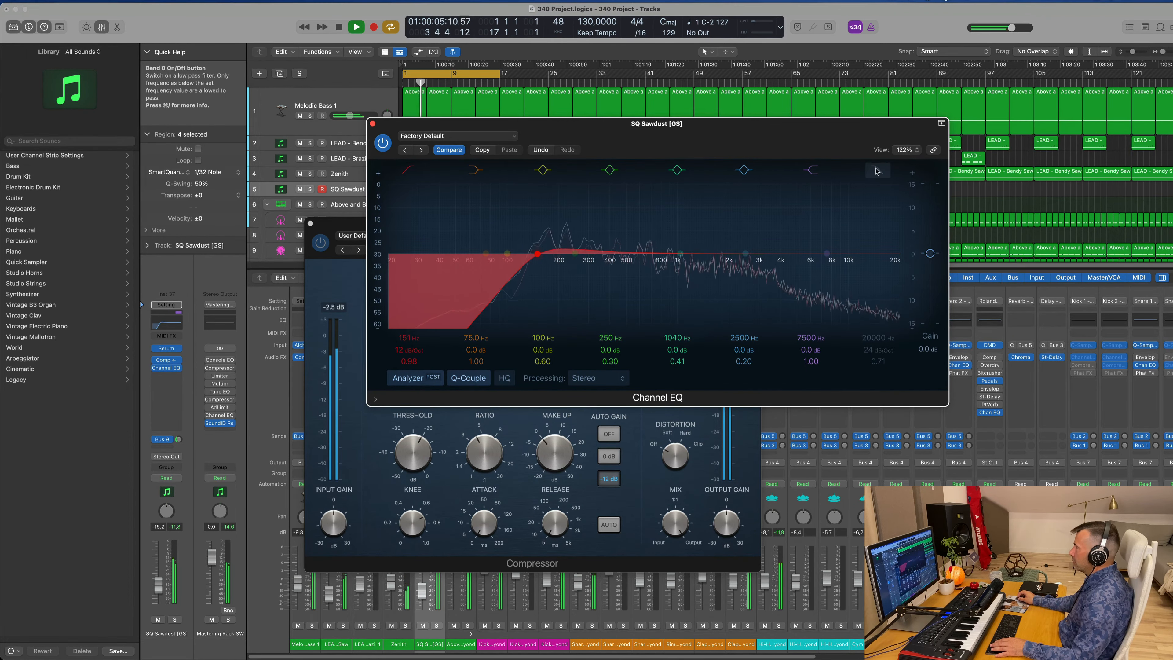
pyautogui.moveTo(895, 253); pyautogui.dragTo(724, 264)
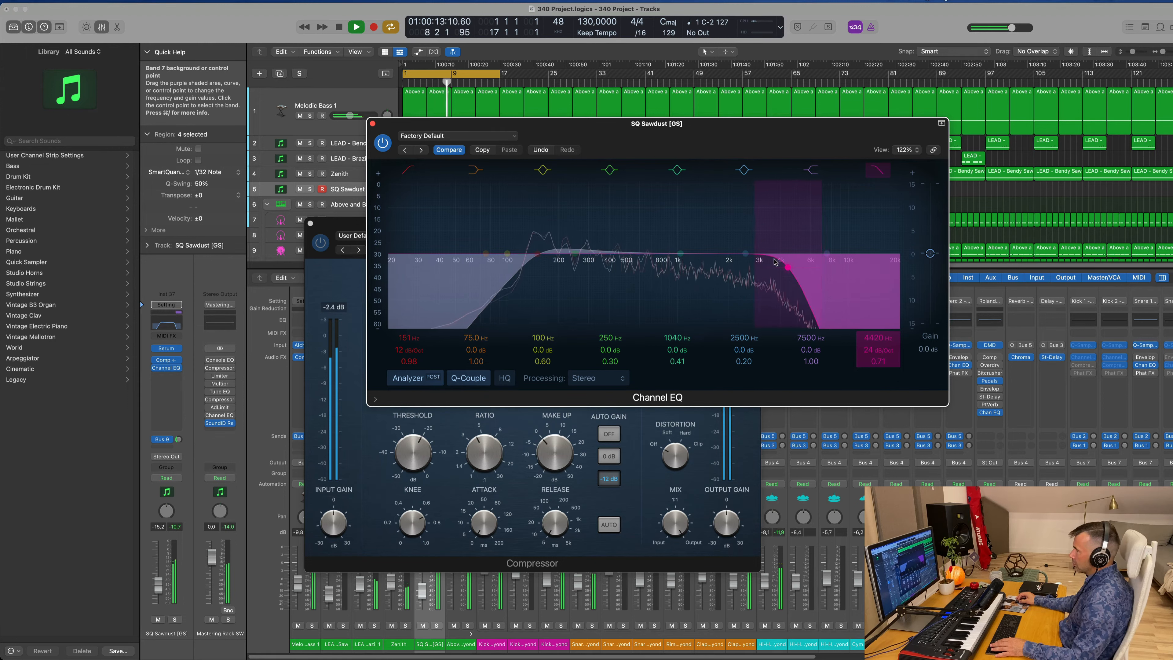
pyautogui.moveTo(779, 261); pyautogui.dragTo(896, 263)
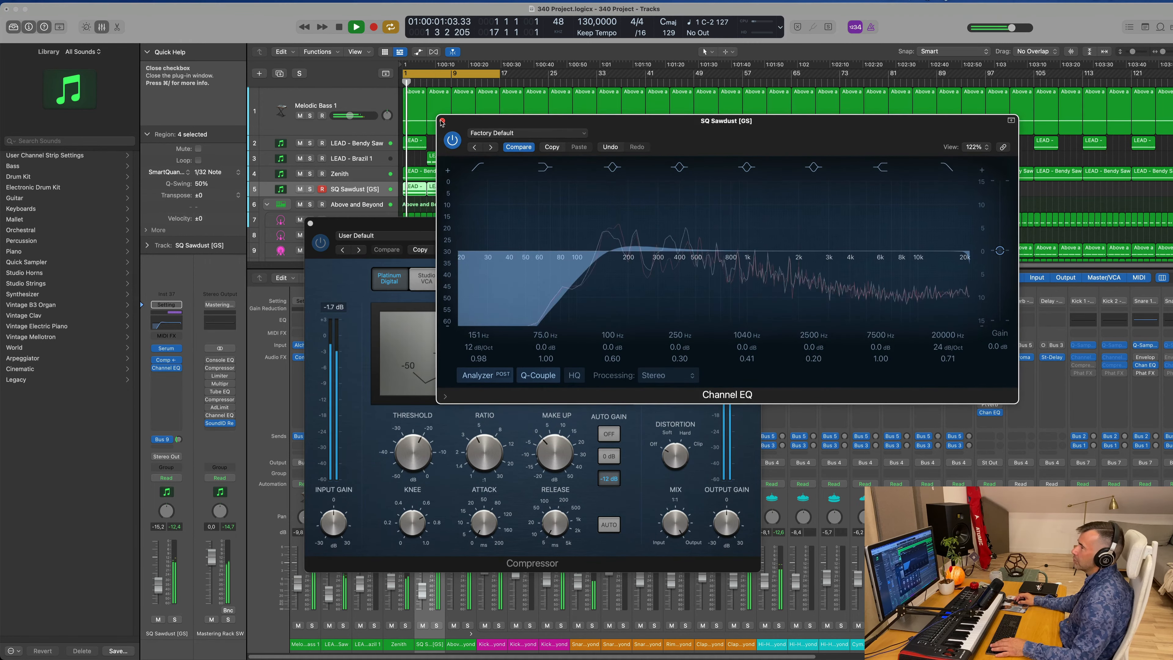
pyautogui.click(442, 121)
pyautogui.moveTo(323, 234); pyautogui.dragTo(355, 221)
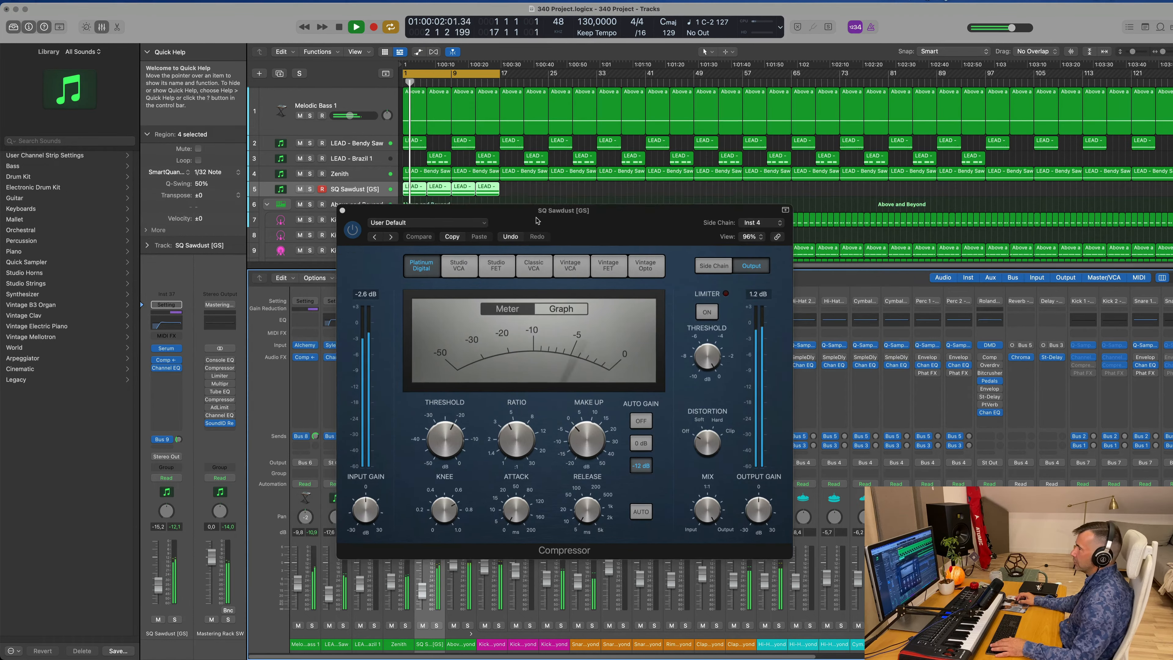
pyautogui.click(342, 210)
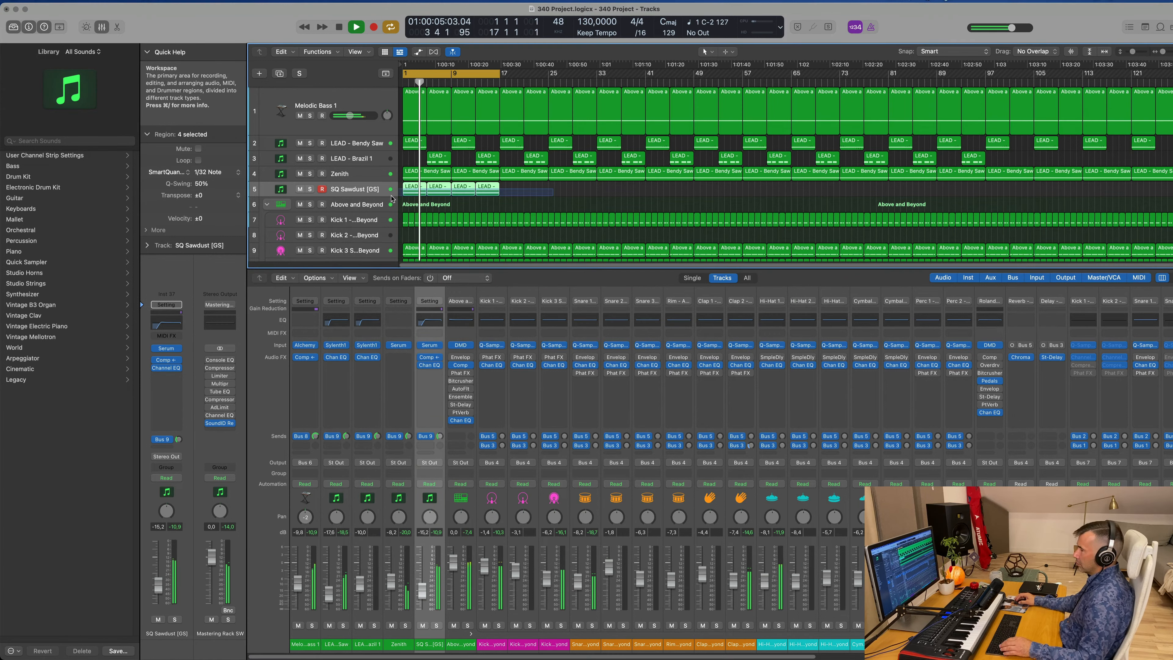
# Step: Repeat the SQ Sawdust regions in growing selections until they fill the track to the end of the arrangement
pyautogui.press('super+r')
pyautogui.press('super+r')
pyautogui.press('super+r')
pyautogui.press('super+r')
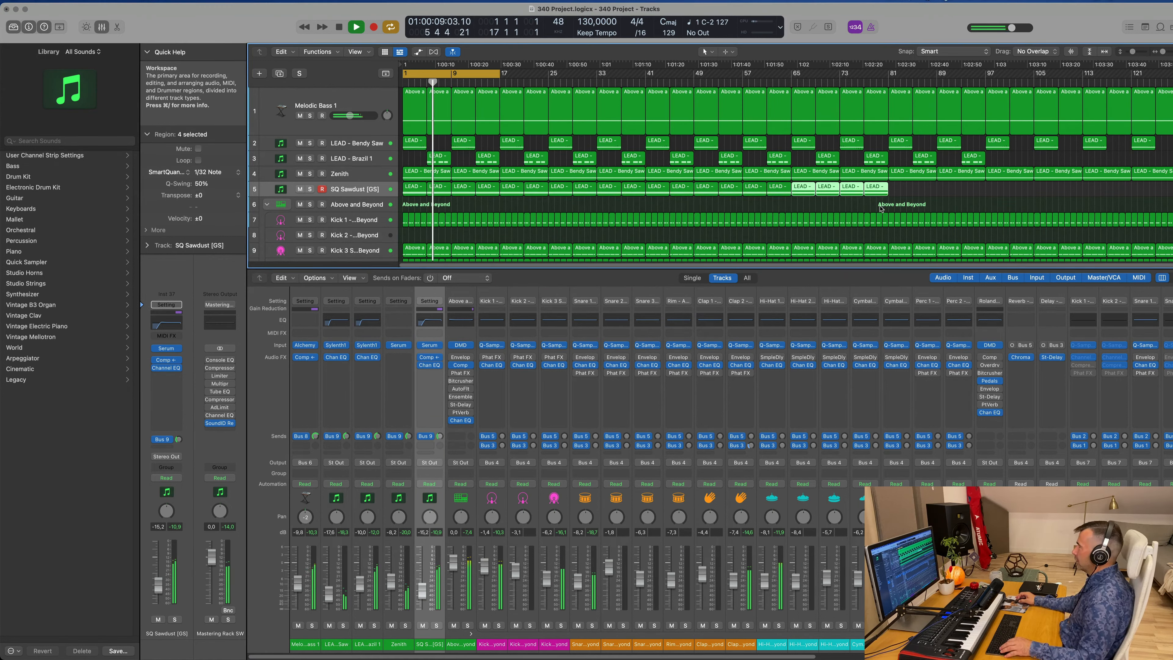
pyautogui.moveTo(908, 188); pyautogui.dragTo(677, 196)
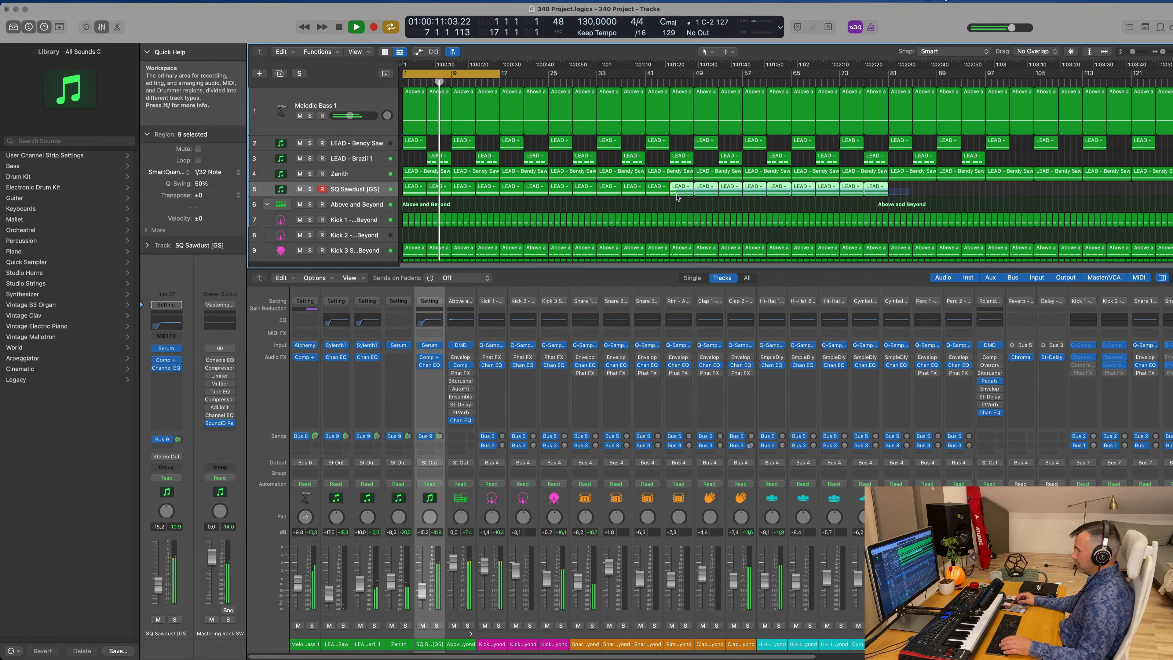
pyautogui.press('super+r')
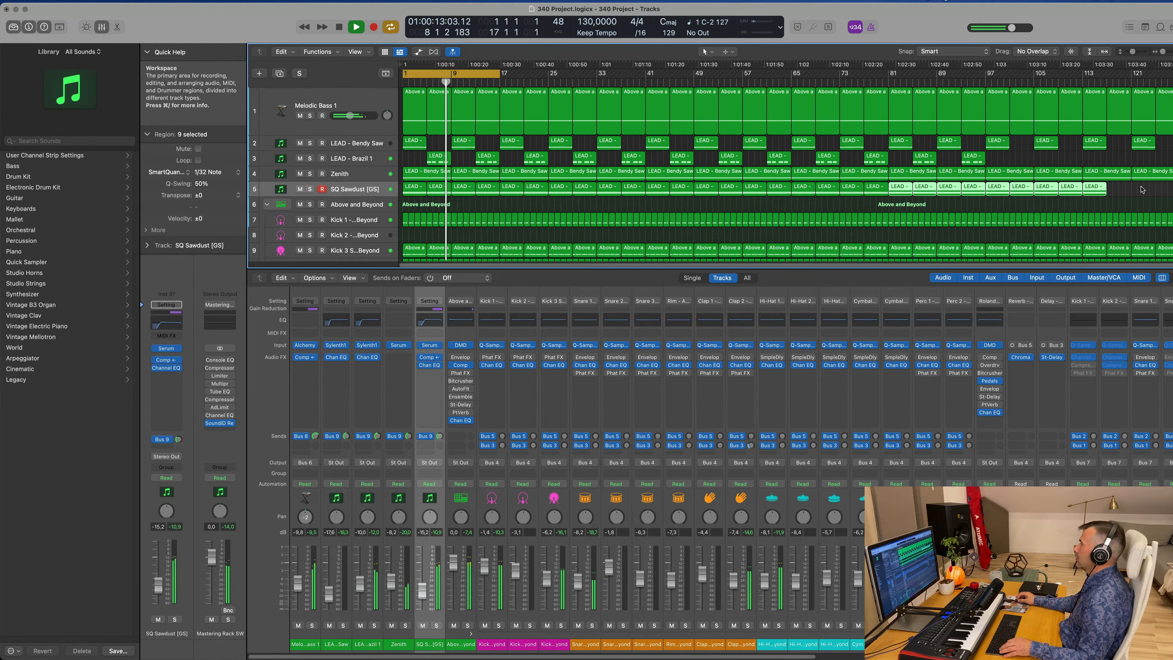
pyautogui.moveTo(1142, 187); pyautogui.dragTo(1013, 197)
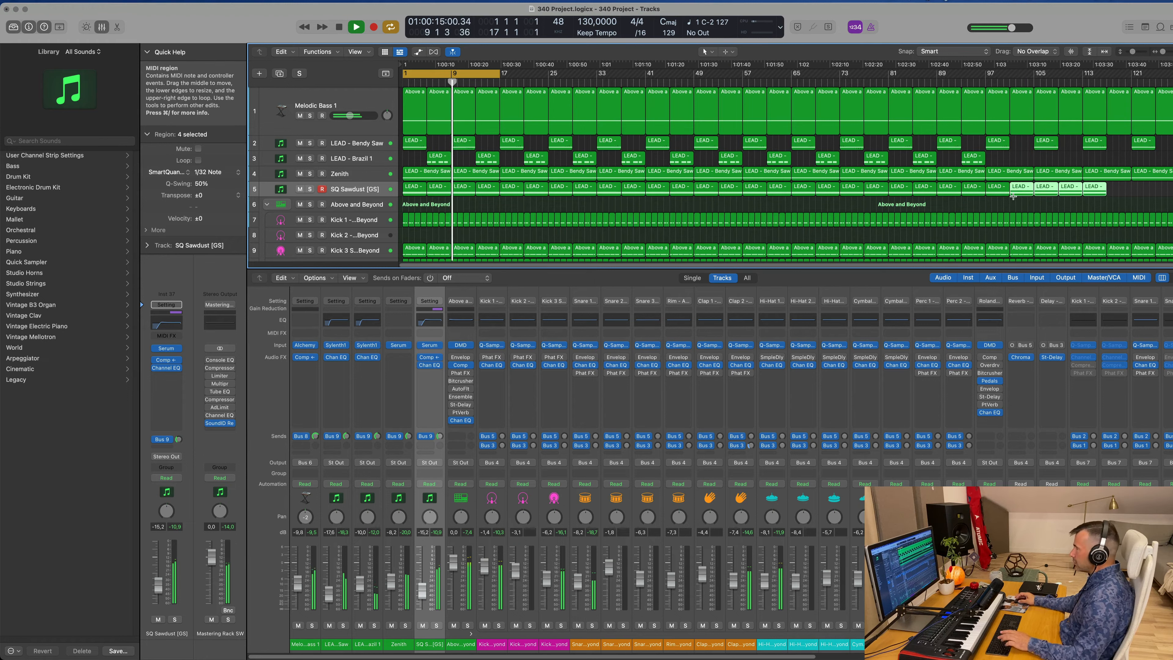
pyautogui.press('super+r')
pyautogui.press('super+Left')
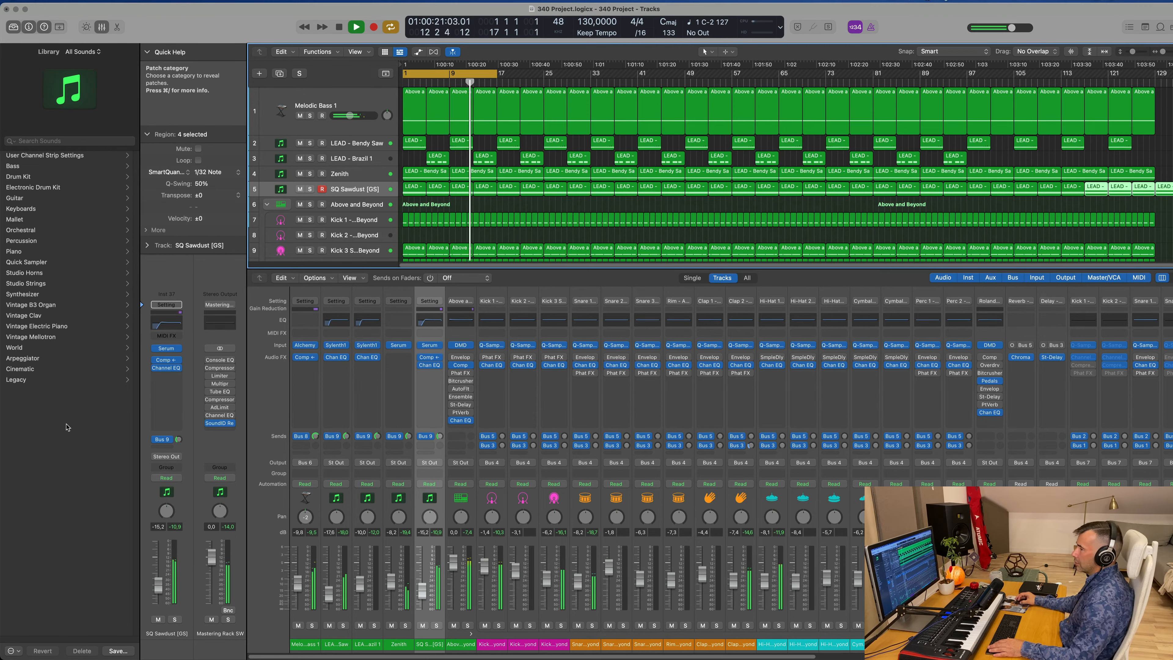
# Step: Open Serum on the SQ Sawdust track, enable its MG Low 12 filter and sweep the cutoff during playback
pyautogui.click(167, 348)
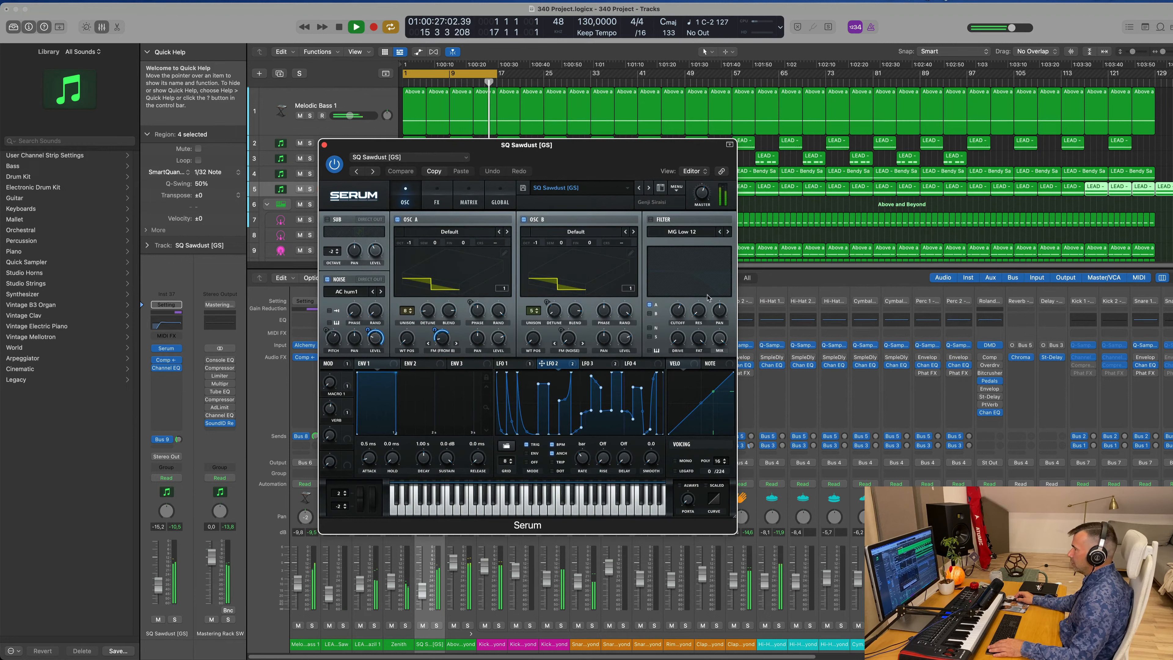
pyautogui.moveTo(679, 314); pyautogui.dragTo(675, 318)
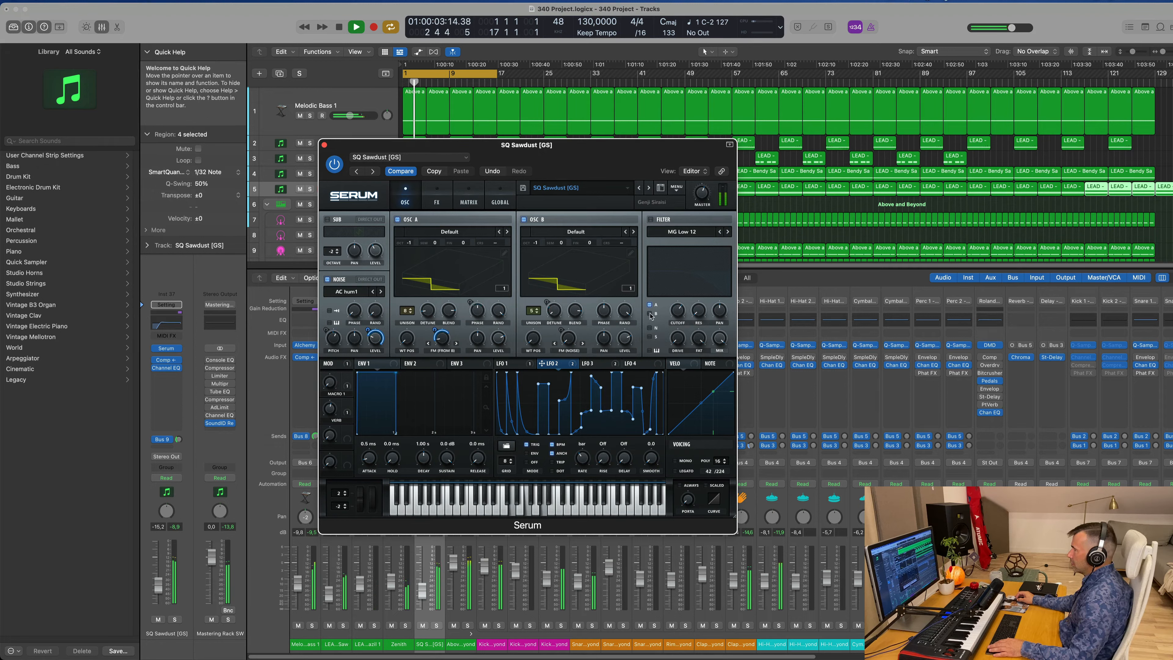
pyautogui.moveTo(683, 309); pyautogui.dragTo(685, 278)
pyautogui.click(651, 219)
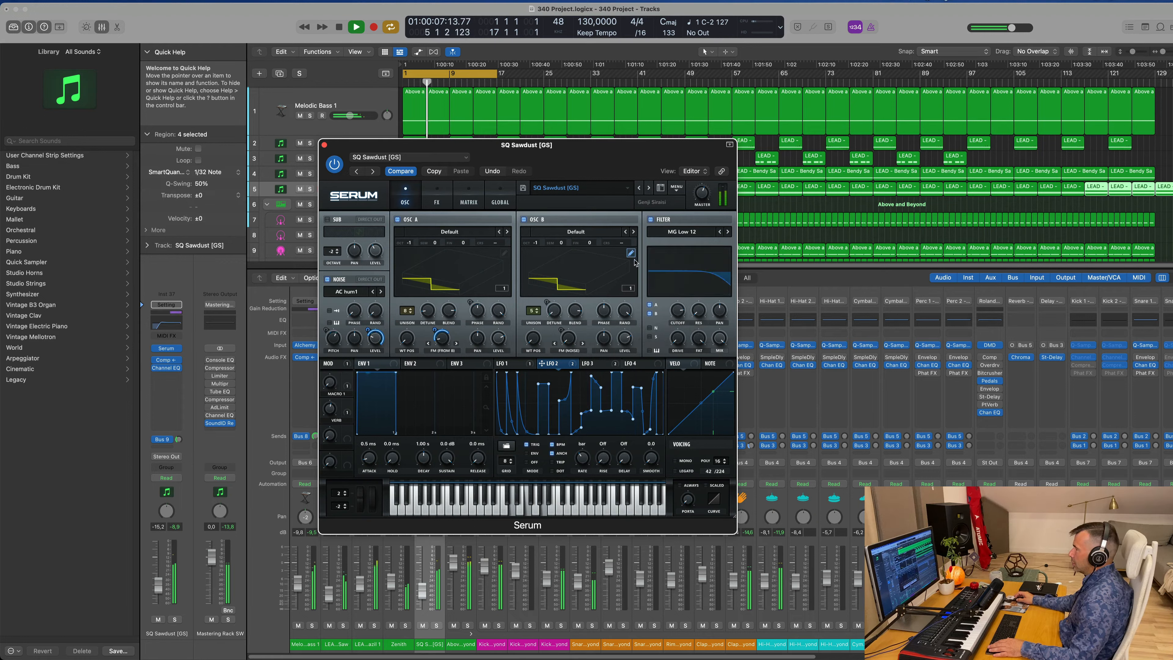
pyautogui.moveTo(679, 314); pyautogui.dragTo(688, 287)
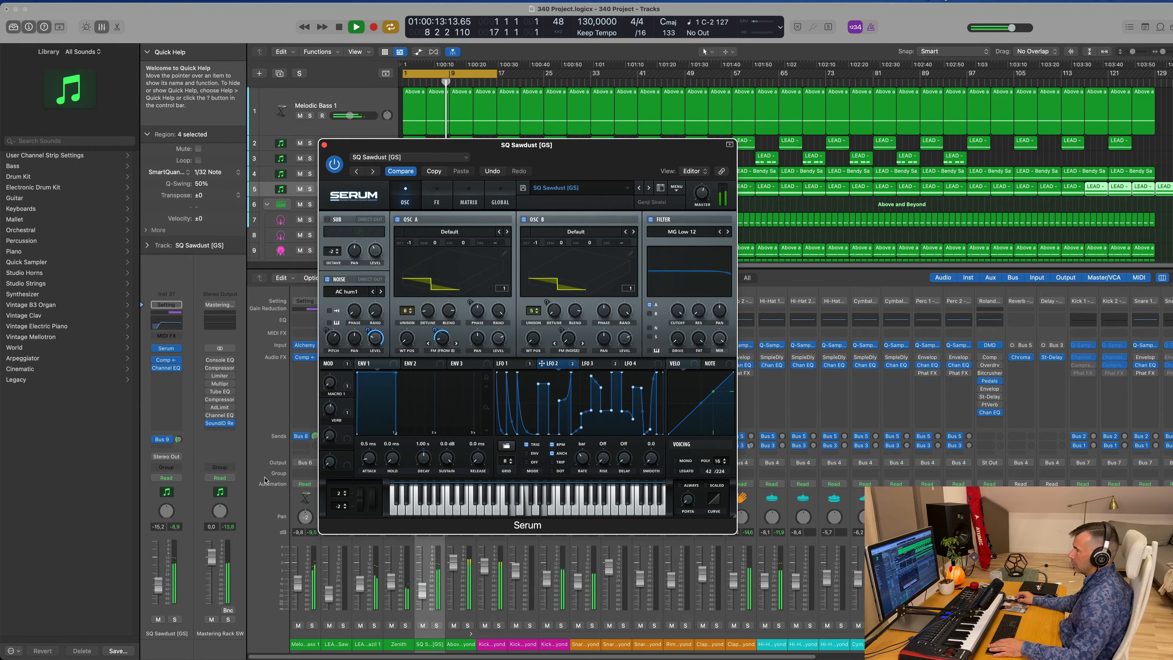
# Step: Solo the SQ Sawdust track, sweep Serum's filter cutoff down to about 75 Hz and back up, and adjust the filter resonance
pyautogui.press('s')
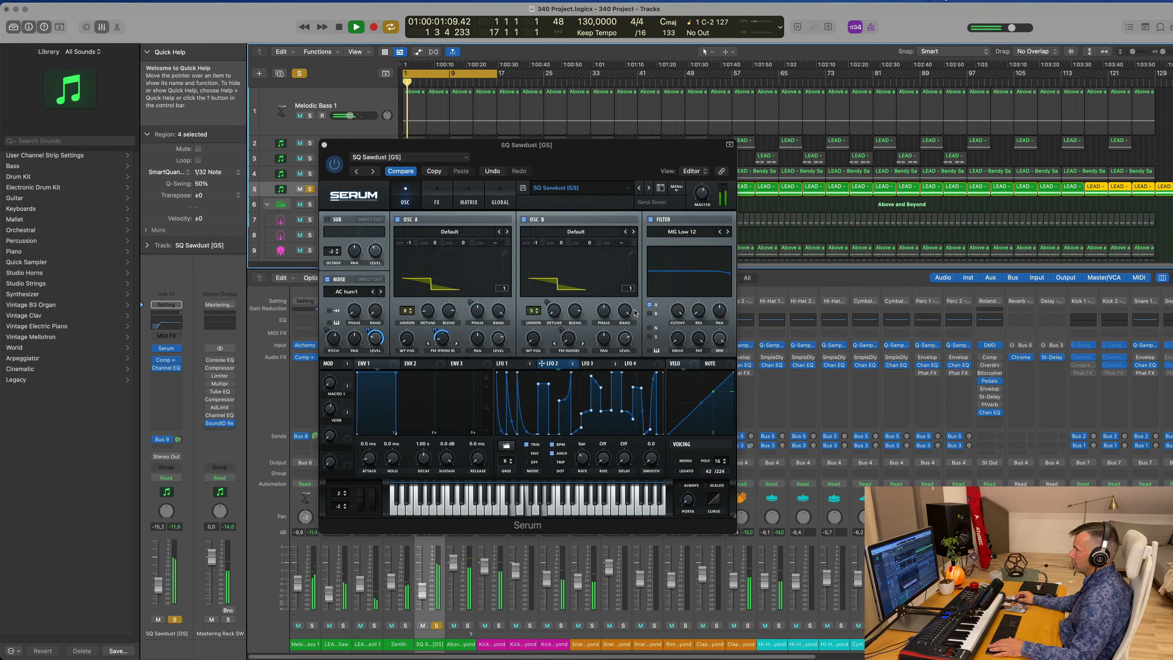
pyautogui.moveTo(675, 308); pyautogui.dragTo(676, 327)
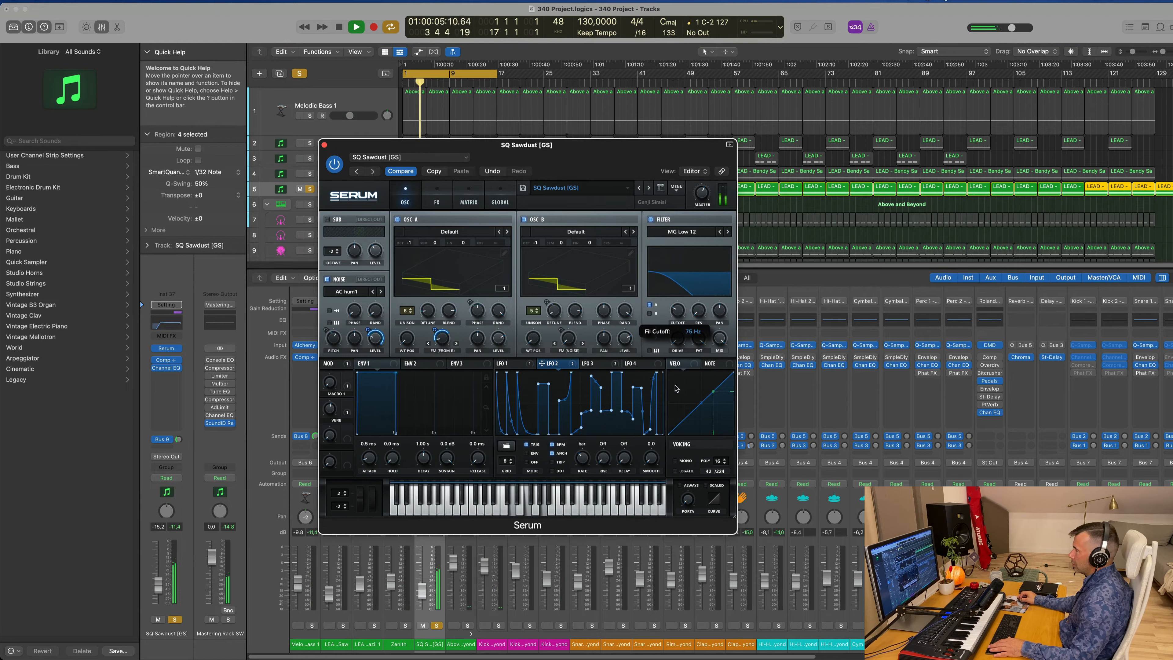
pyautogui.moveTo(684, 376)
pyautogui.mouseDown()
pyautogui.moveTo(690, 299)
pyautogui.moveTo(657, 406)
pyautogui.moveTo(652, 316)
pyautogui.moveTo(678, 314)
pyautogui.moveTo(677, 377)
pyautogui.mouseUp()
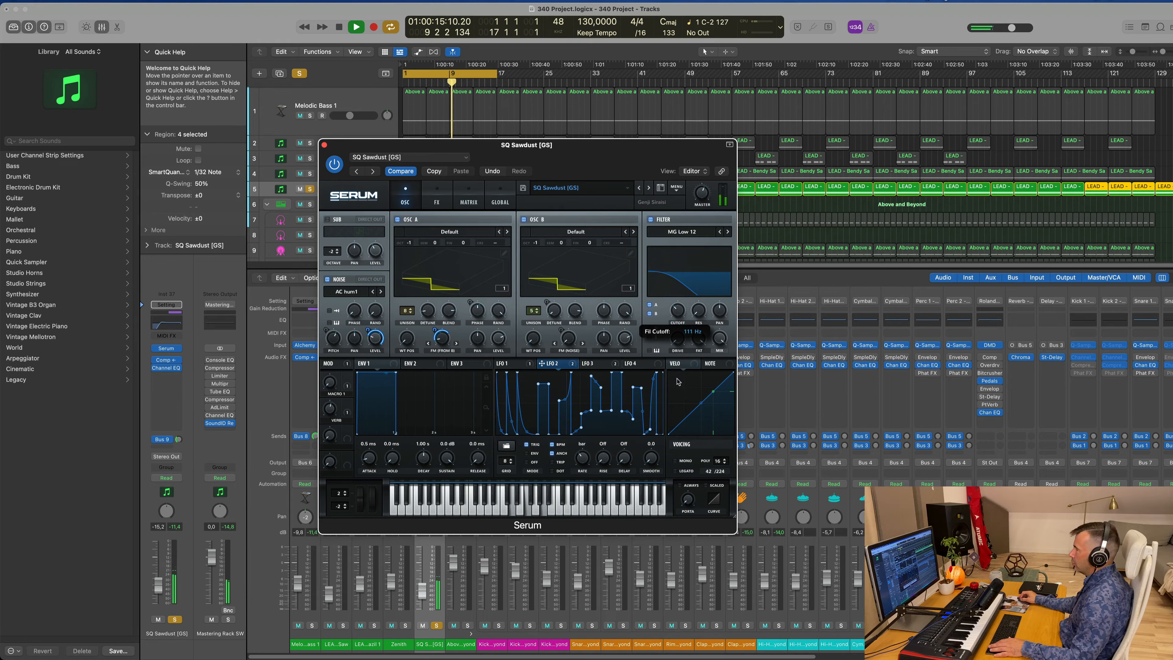
pyautogui.moveTo(677, 378); pyautogui.dragTo(678, 355)
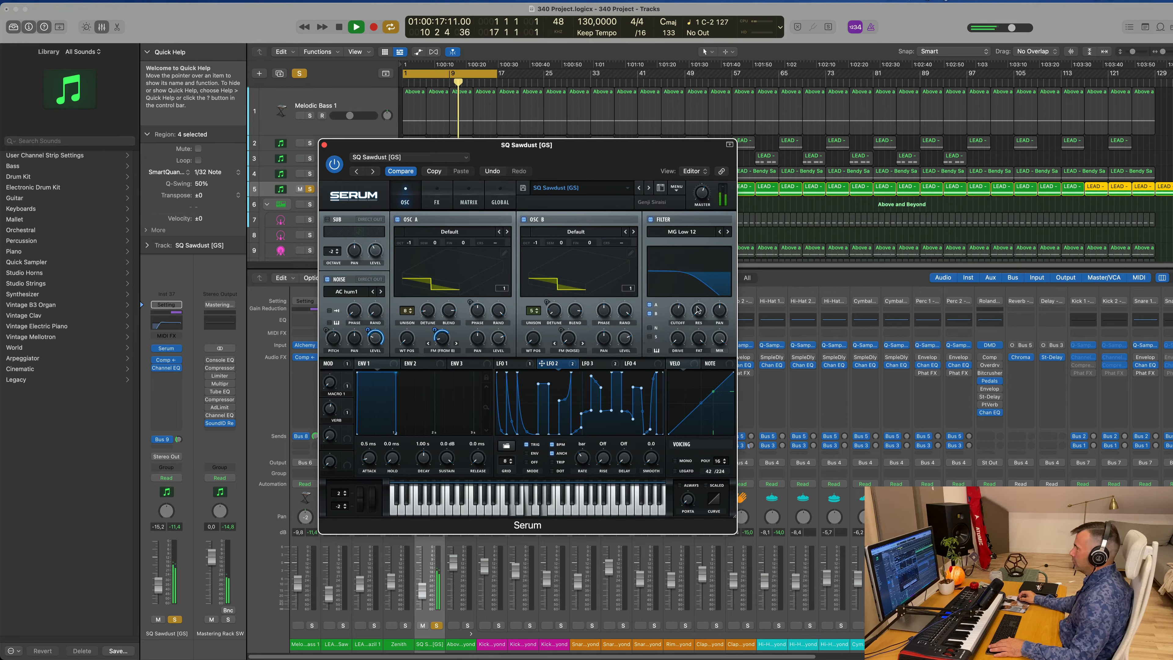
pyautogui.moveTo(698, 310)
pyautogui.mouseDown()
pyautogui.moveTo(693, 295)
pyautogui.moveTo(676, 316)
pyautogui.moveTo(722, 329)
pyautogui.moveTo(722, 346)
pyautogui.moveTo(728, 287)
pyautogui.moveTo(728, 310)
pyautogui.moveTo(678, 305)
pyautogui.moveTo(688, 270)
pyautogui.moveTo(679, 328)
pyautogui.moveTo(684, 307)
pyautogui.mouseUp()
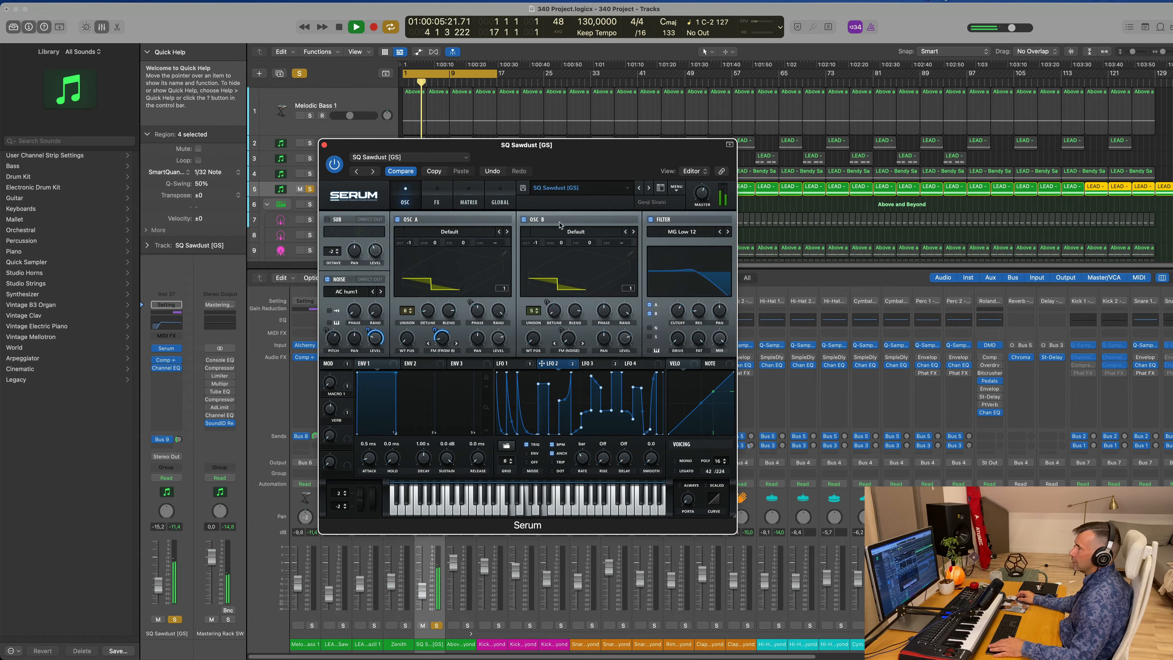
# Step: Unsolo the SQ Sawdust track, restart playback and raise Serum's filter cutoff while listening to the full mix
pyautogui.press('space')
pyautogui.click(176, 619)
pyautogui.press('space')
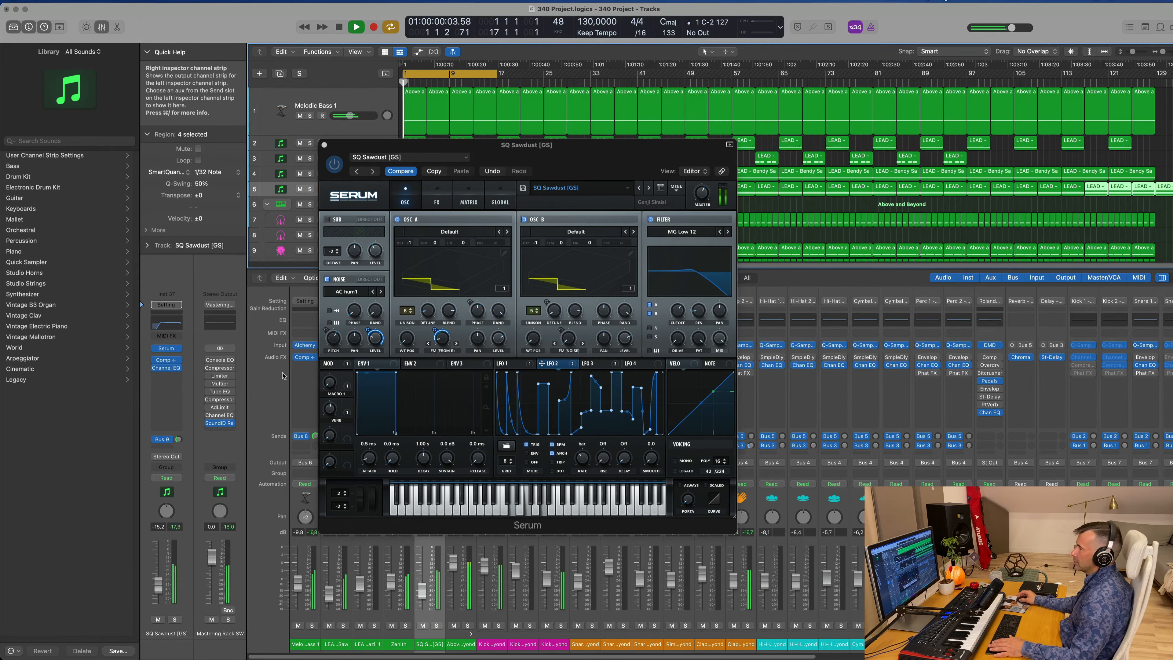
pyautogui.moveTo(679, 314)
pyautogui.mouseDown()
pyautogui.moveTo(680, 279)
pyautogui.moveTo(679, 371)
pyautogui.moveTo(681, 296)
pyautogui.mouseUp()
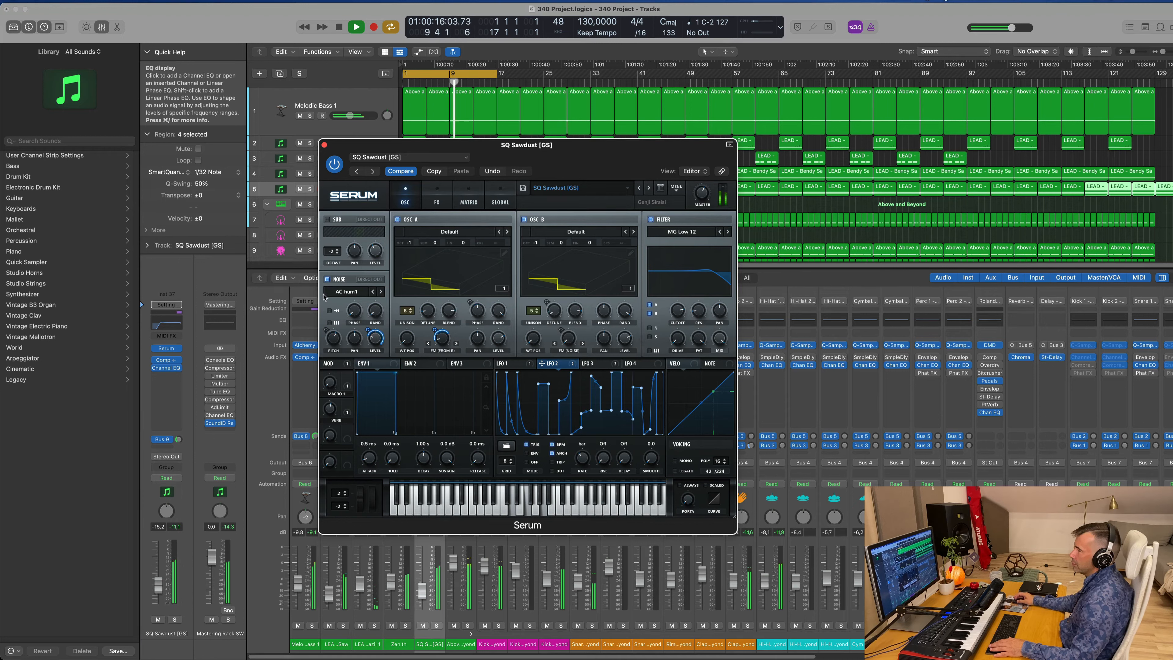
# Step: Turn off Serum's noise oscillator, solo the SQ Sawdust track and open the filter cutoff to about 22090 Hz
pyautogui.click(327, 280)
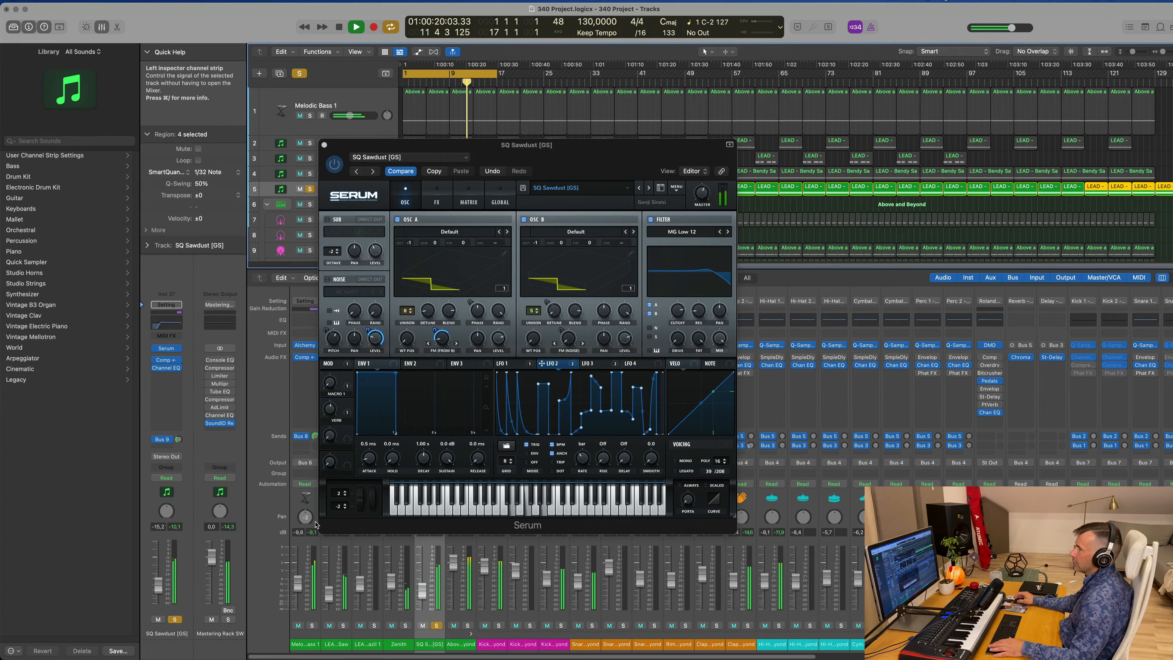
pyautogui.press('s')
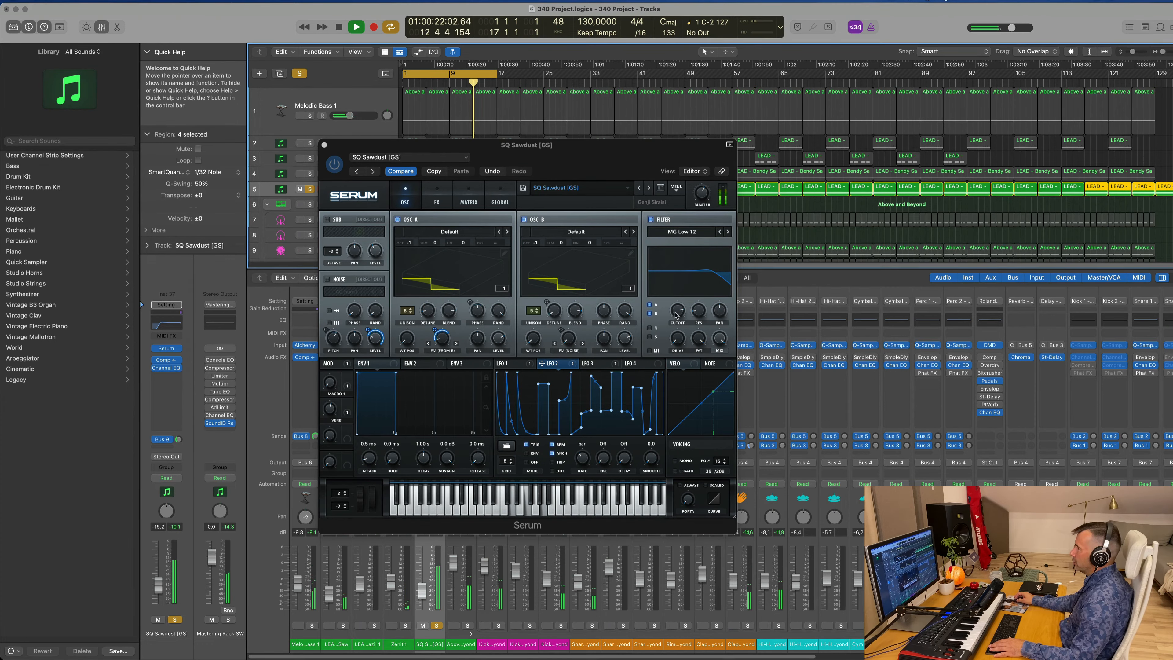
pyautogui.moveTo(676, 315); pyautogui.dragTo(677, 296)
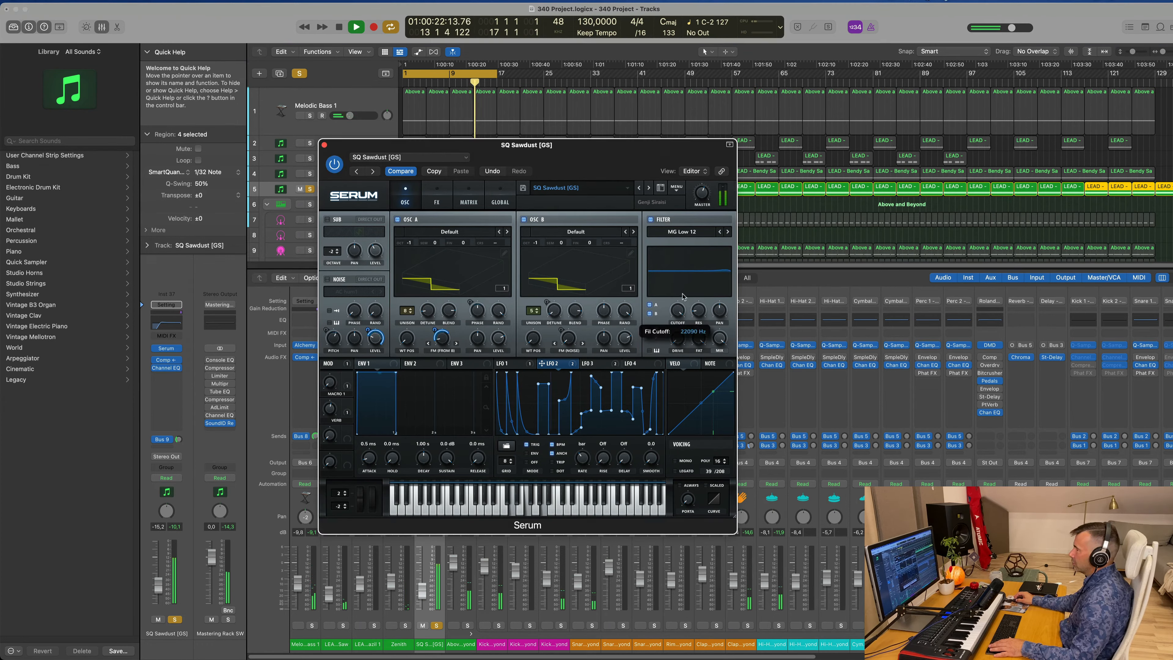
# Step: Turn Serum's AC hum1 noise oscillator back on, adjust its level and toggle it off and on to compare the sound
pyautogui.click(327, 279)
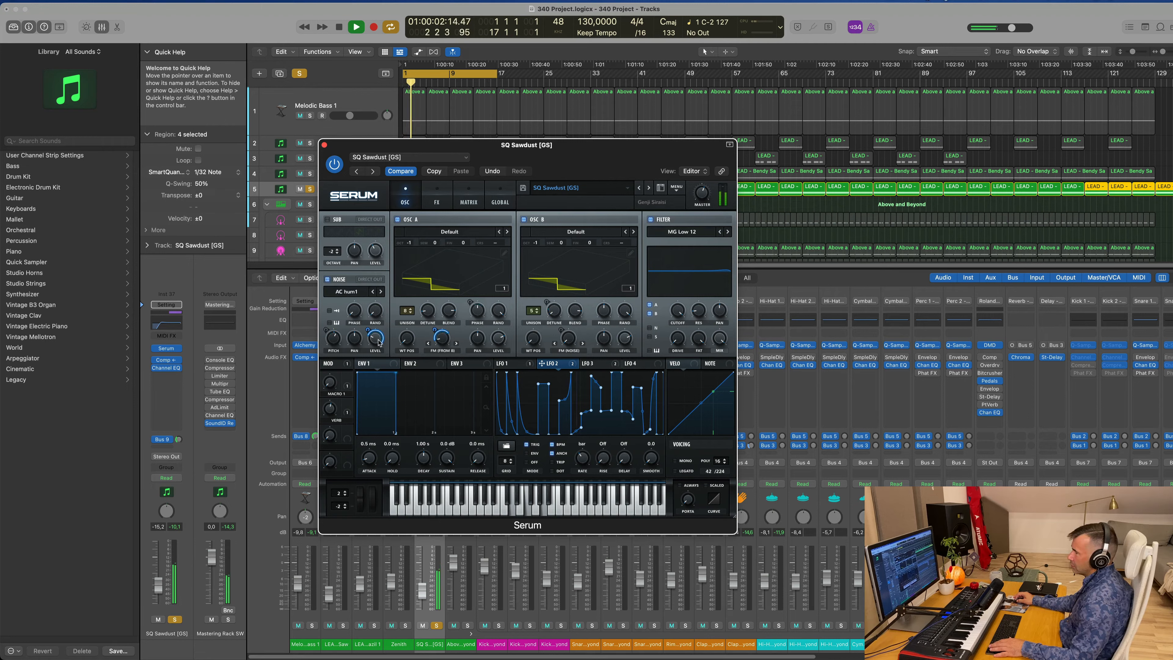
pyautogui.moveTo(375, 341); pyautogui.dragTo(382, 292)
pyautogui.click(328, 280)
pyautogui.click(328, 281)
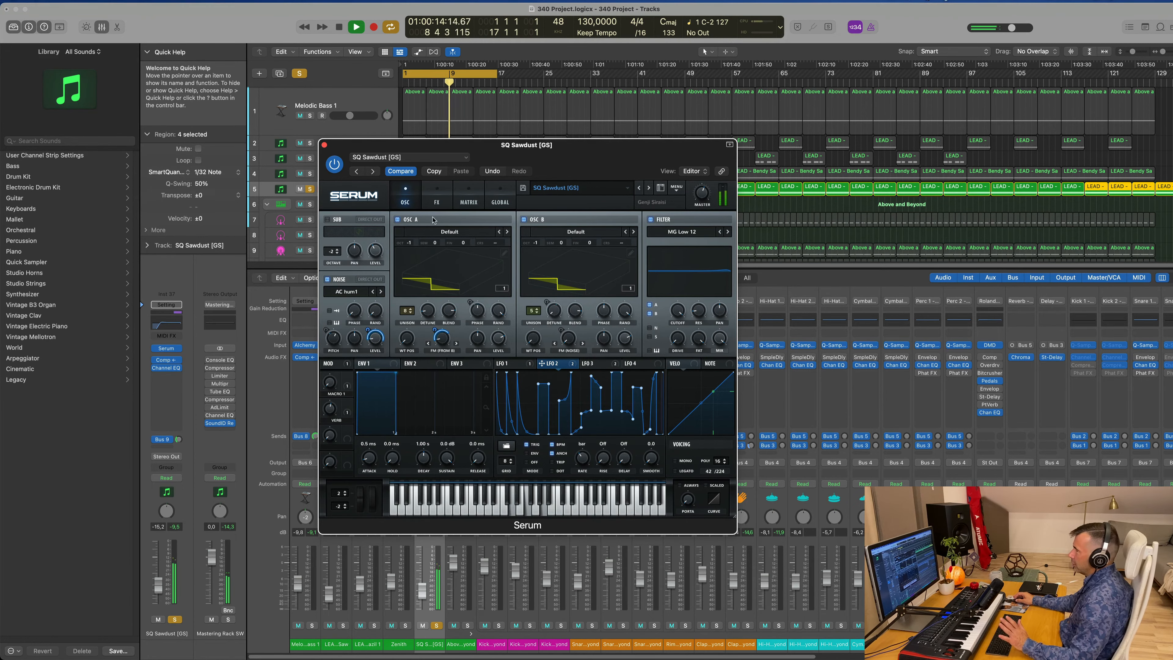
# Step: Set the SQ Sawdust track to Touch automation and record a downward Serum filter cutoff sweep, closing Serum and turning off solo after stopping
pyautogui.moveTo(405, 156); pyautogui.dragTo(540, 163)
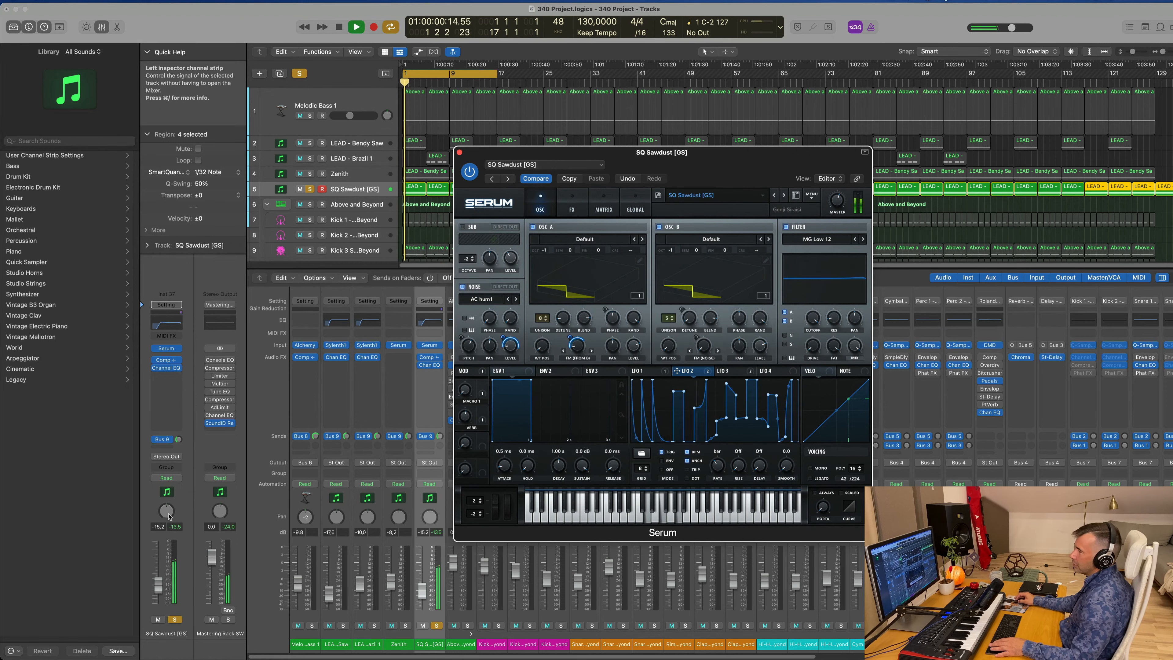
pyautogui.click(173, 482)
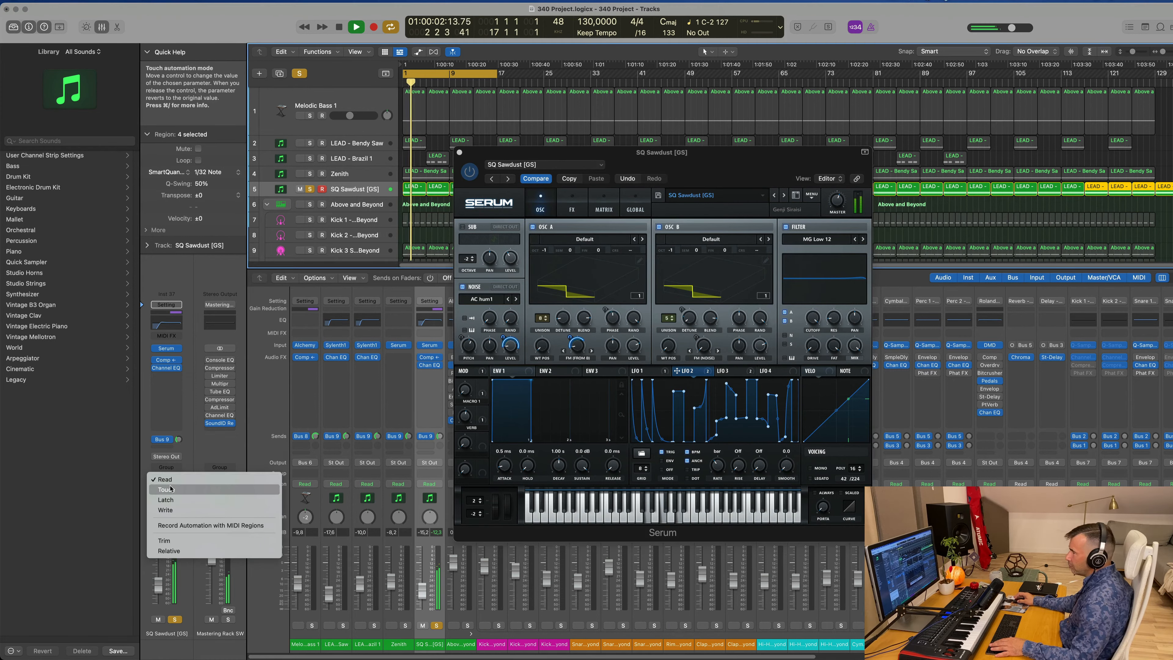
pyautogui.click(170, 489)
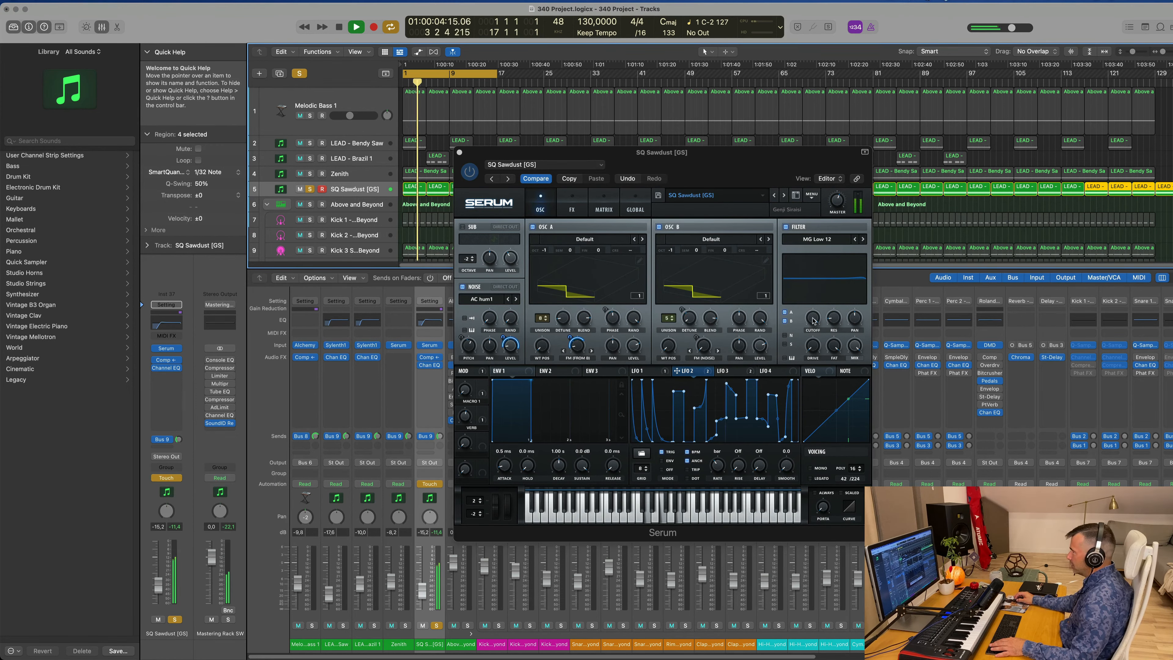
pyautogui.moveTo(813, 319); pyautogui.dragTo(813, 341)
pyautogui.press('space')
pyautogui.click(460, 152)
pyautogui.click(310, 189)
# Step: Enlarge the SQ Sawdust track and show its Serum Fil Cutoff automation curve during playback
pyautogui.moveTo(358, 196); pyautogui.dragTo(357, 256)
pyautogui.click(366, 223)
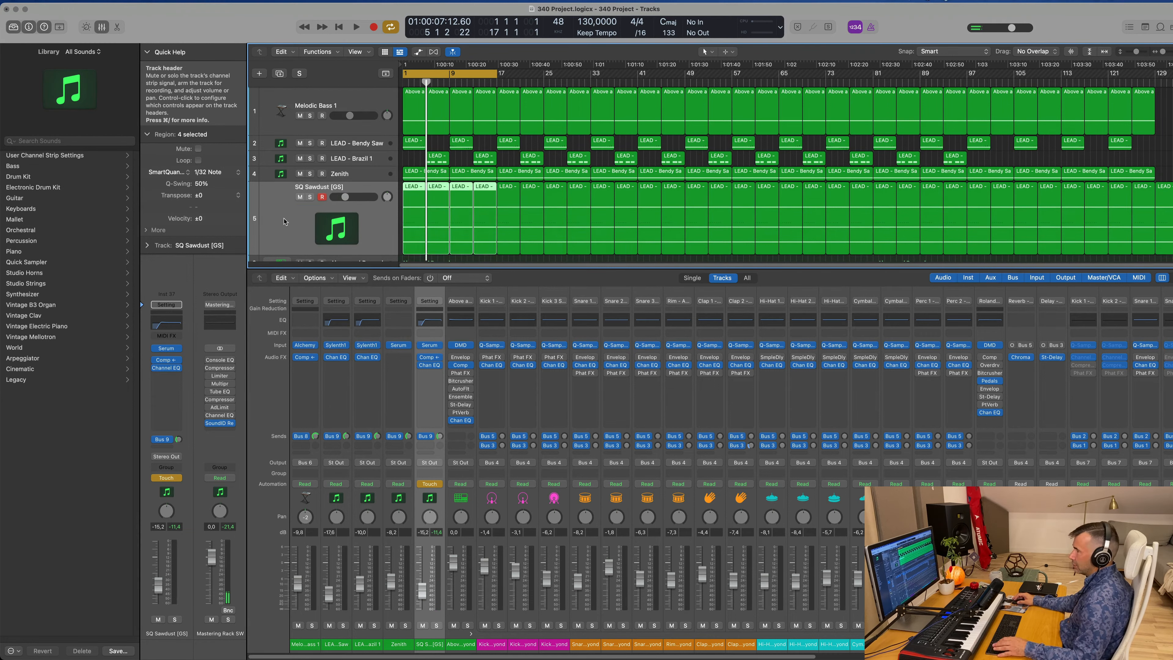
pyautogui.press('a')
pyautogui.press('space')
pyautogui.click(353, 115)
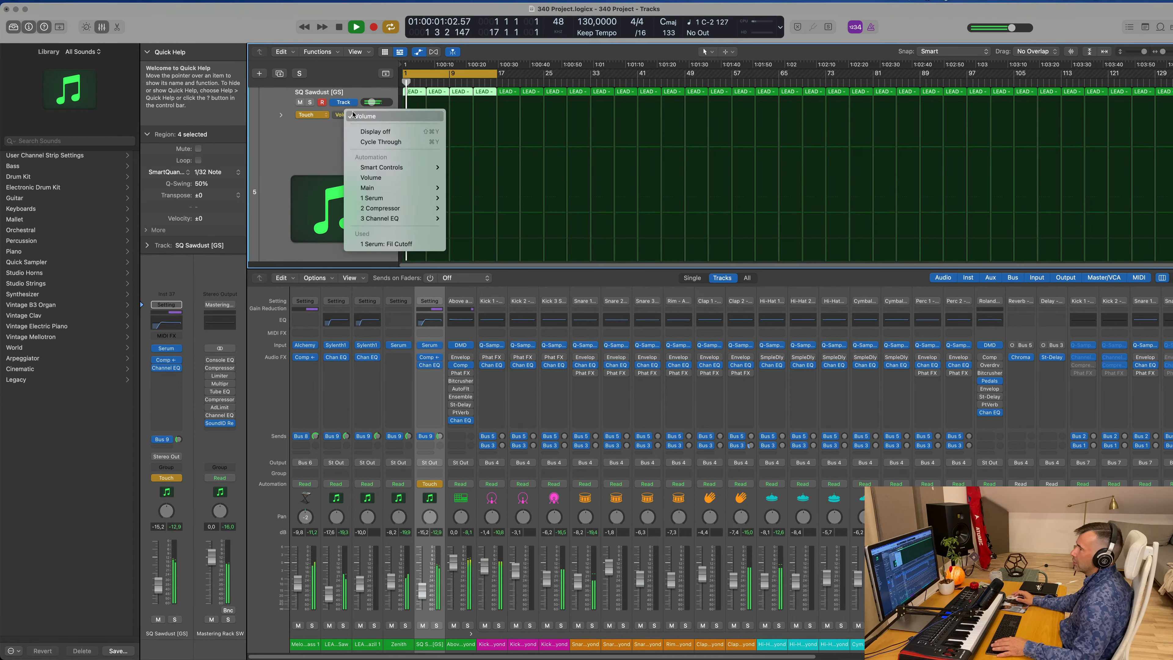
pyautogui.click(386, 244)
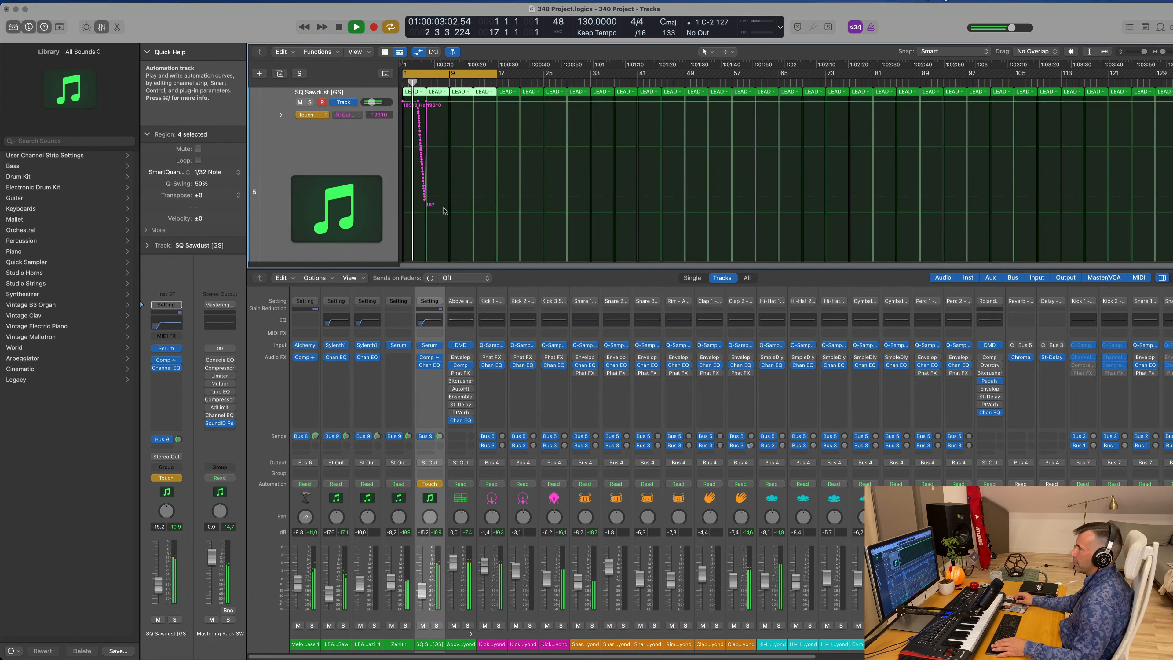
# Step: Remove the recorded filter cutoff sweep from the opening bars of the SQ Sawdust automation lane
pyautogui.scroll(-2, 445, 208)
pyautogui.scroll(6, 453, 178)
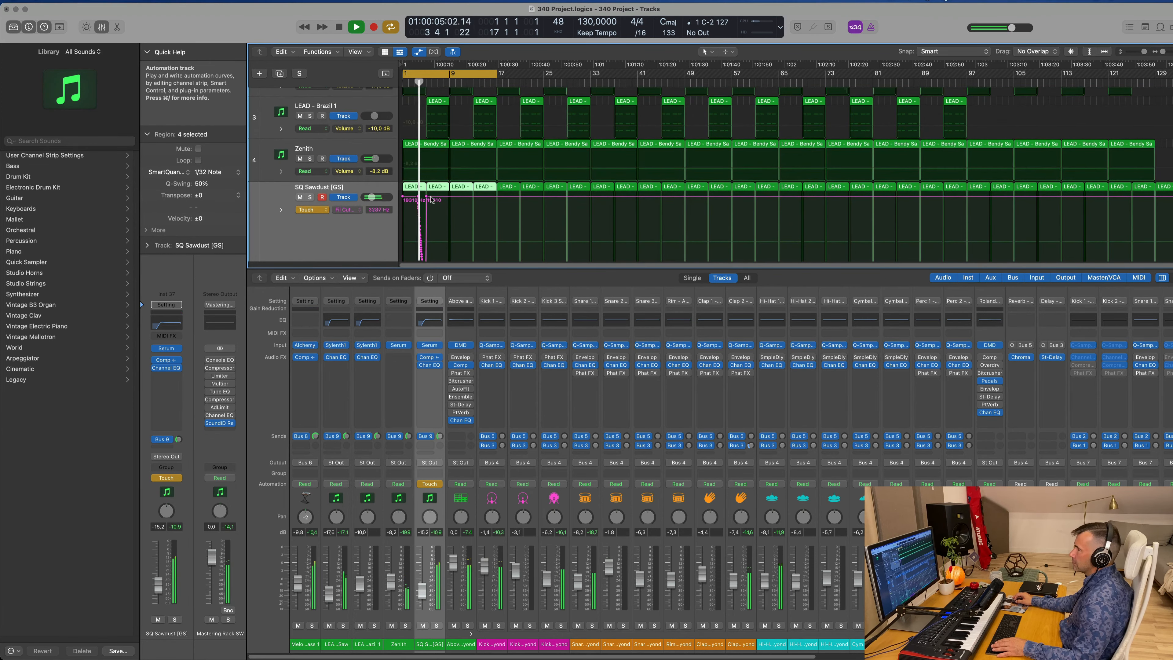
pyautogui.moveTo(427, 198); pyautogui.dragTo(400, 198)
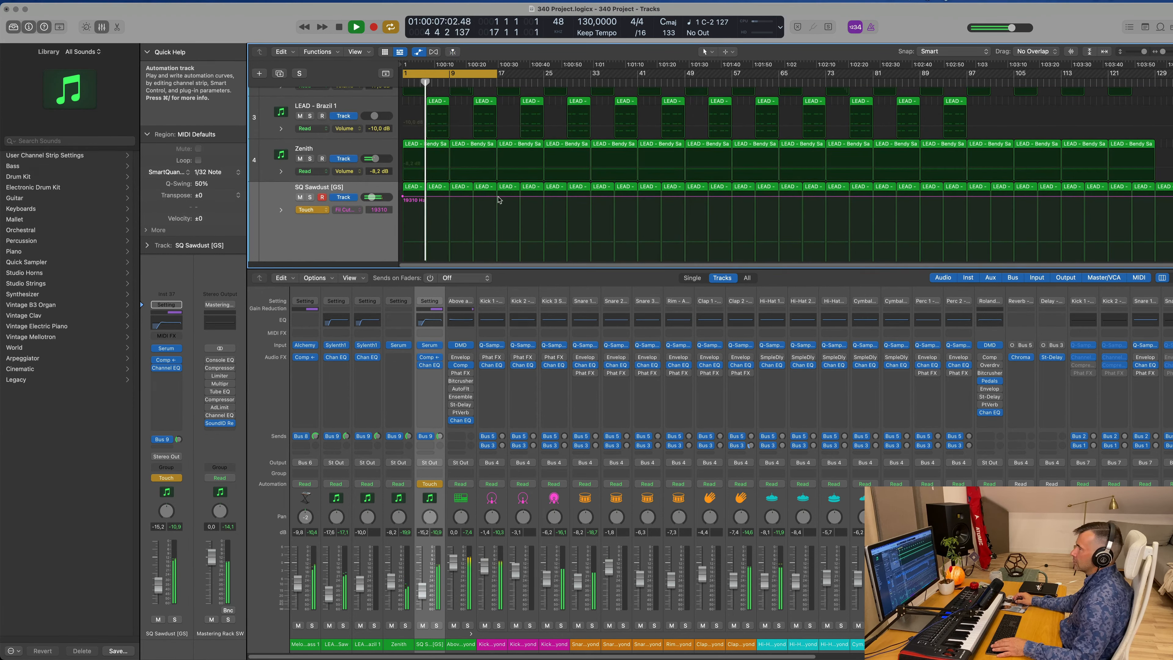
pyautogui.scroll(-1, 475, 208)
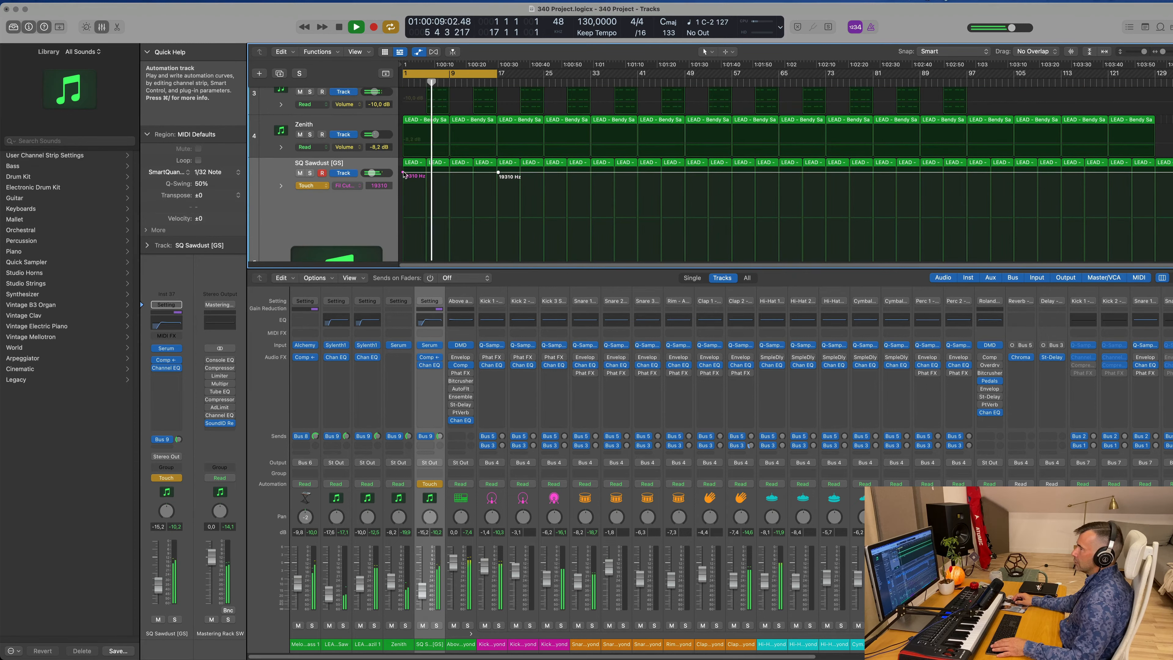
# Step: Lower the SQ Sawdust filter cutoff at bar 1 to 540 Hz, ramping up to bar 17, and set the track's automation to Read
pyautogui.moveTo(404, 175); pyautogui.dragTo(404, 369)
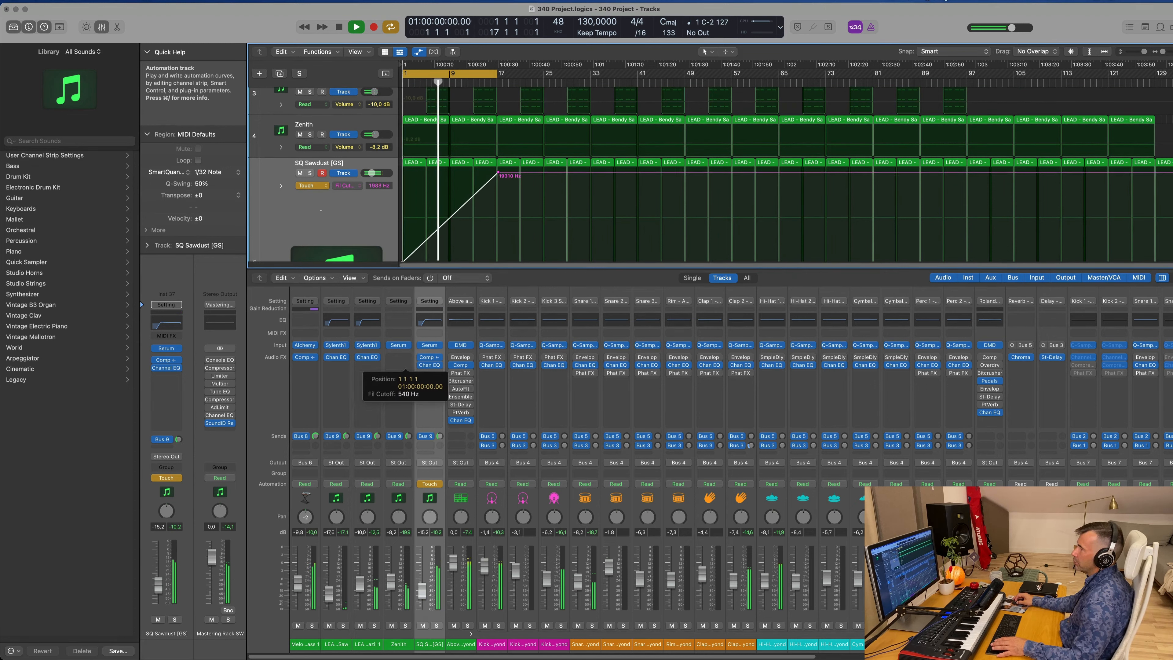
pyautogui.click(305, 186)
pyautogui.click(309, 176)
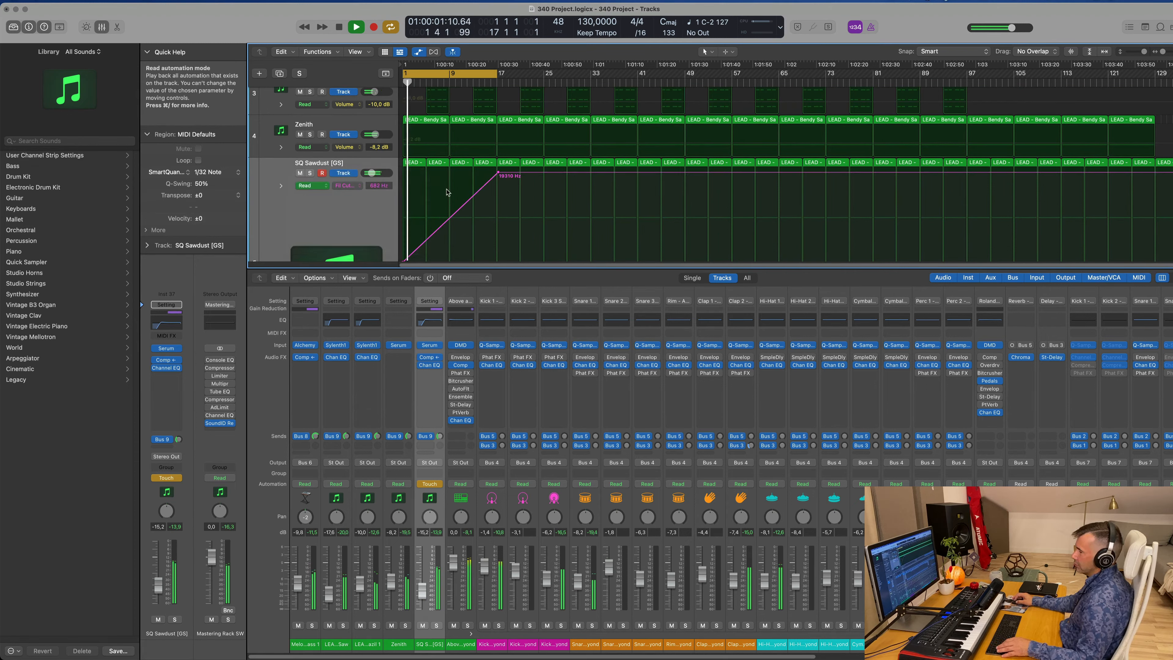
# Step: Hide the mixer, shrink the track heights to overview the arrangement, and duplicate the SQ Sawdust track with its settings
pyautogui.scroll(5, 448, 193)
pyautogui.press('x')
pyautogui.press('x')
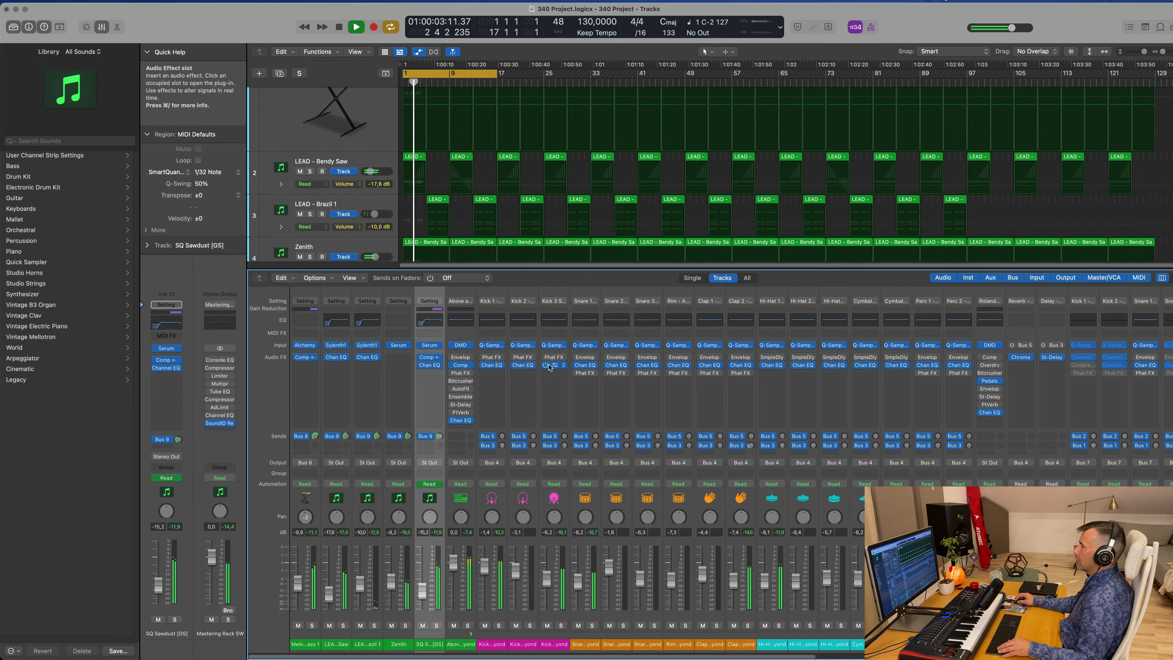
pyautogui.press('x')
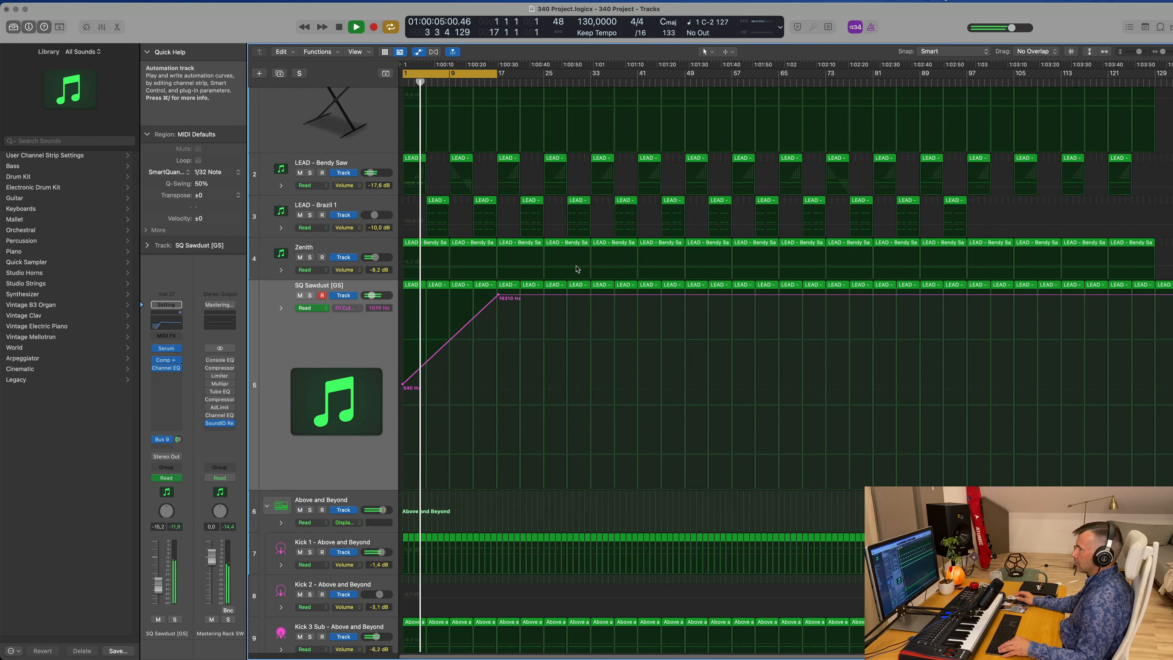
pyautogui.scroll(-7, 576, 269)
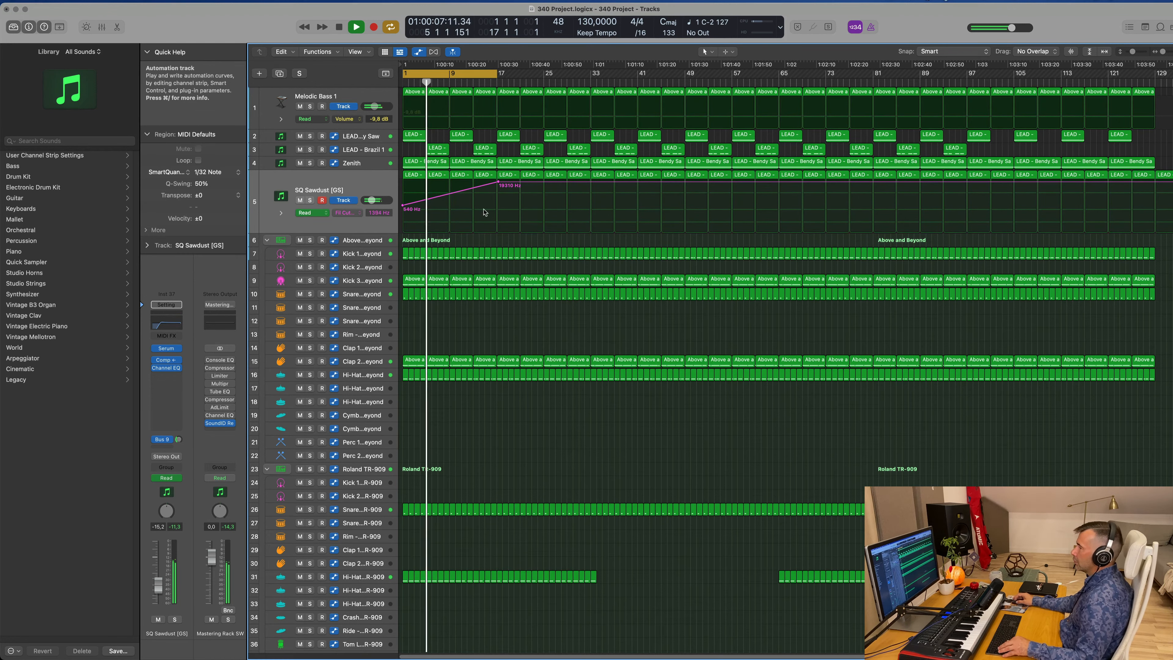
pyautogui.click(337, 182)
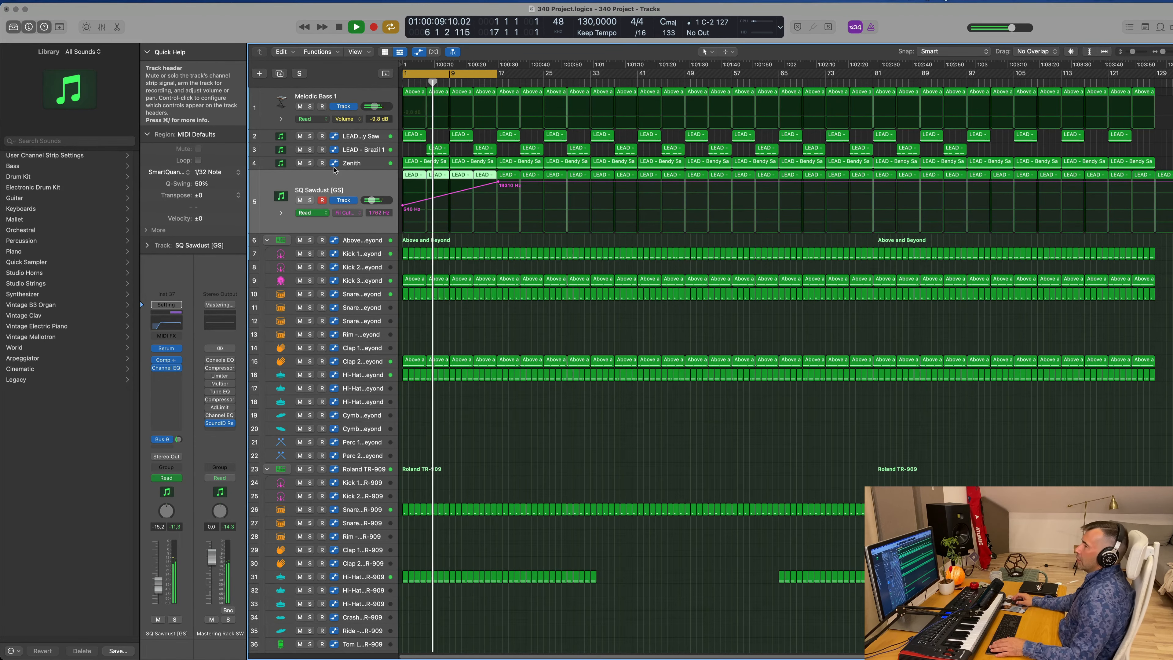
pyautogui.click(281, 74)
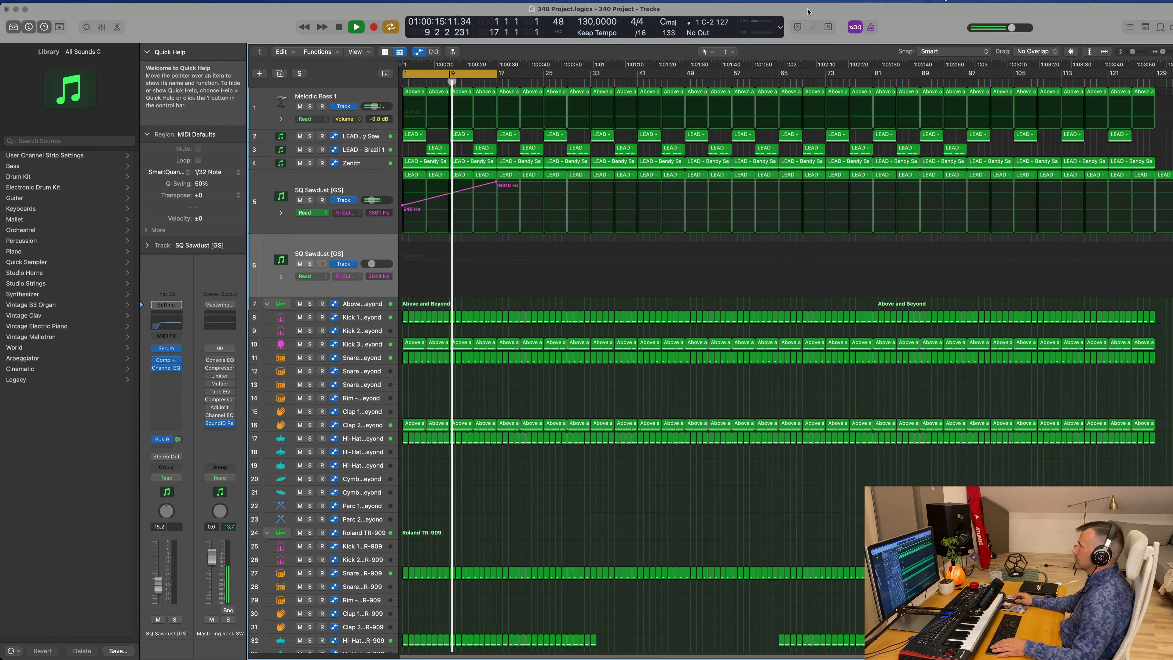
pyautogui.click(883, 2)
pyautogui.click(613, 57)
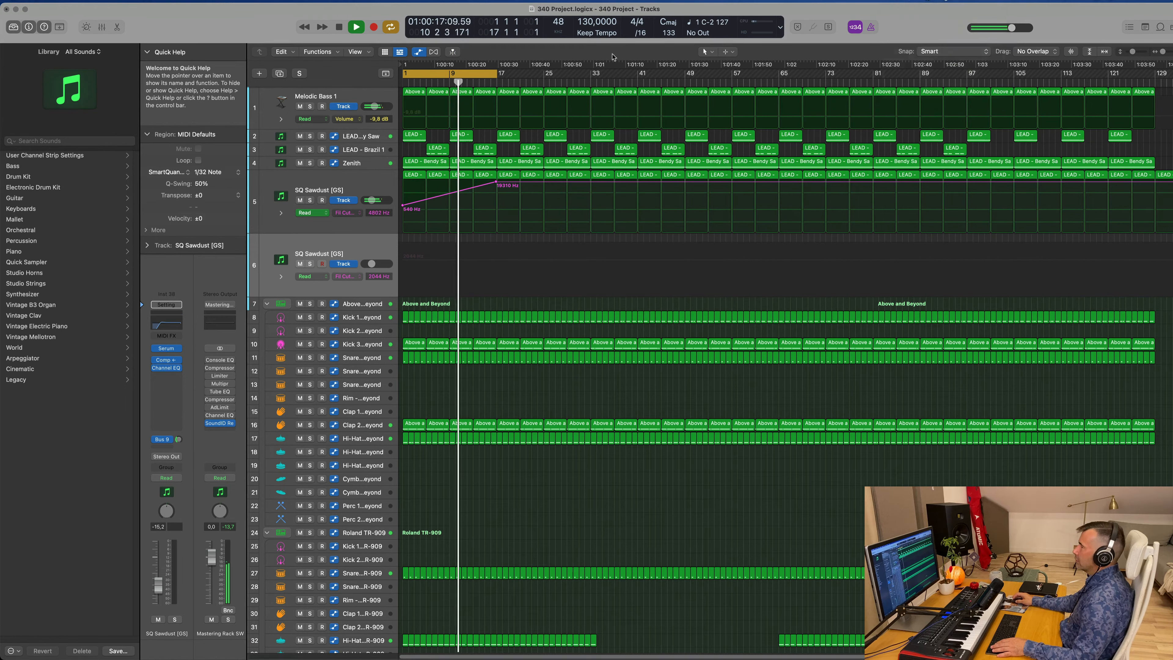
# Step: Extend the cycle range to bar 33 and drop the SQ Sawdust filter cutoff to 218 Hz from bar 17 onward
pyautogui.moveTo(497, 74); pyautogui.dragTo(592, 83)
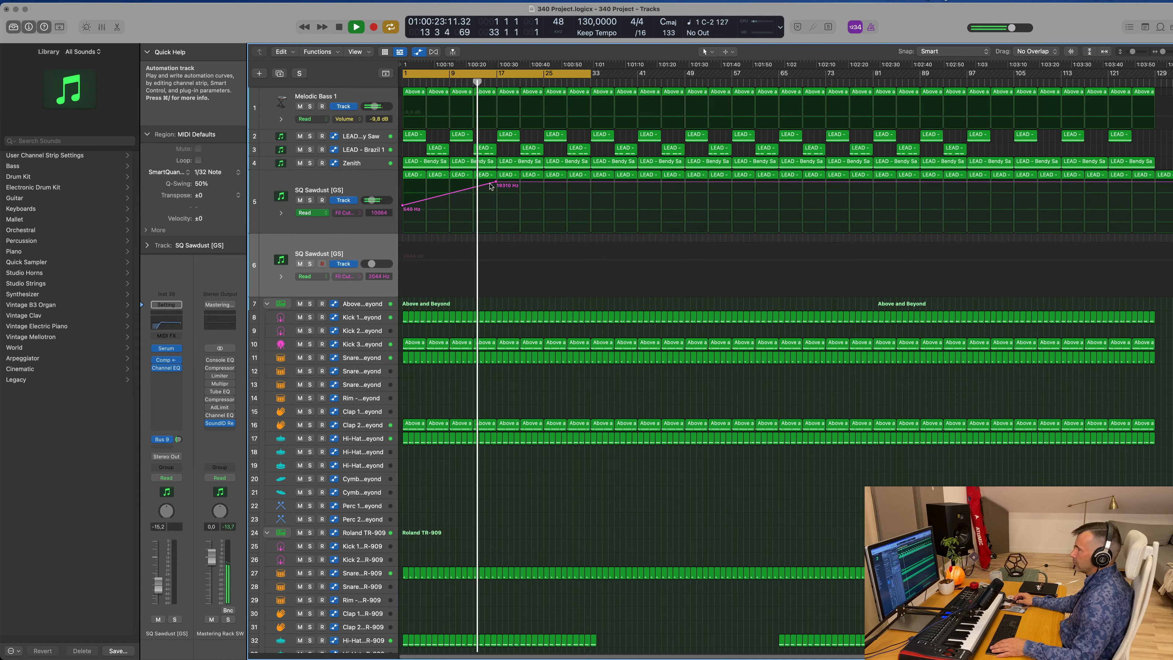
pyautogui.moveTo(499, 185); pyautogui.dragTo(496, 213)
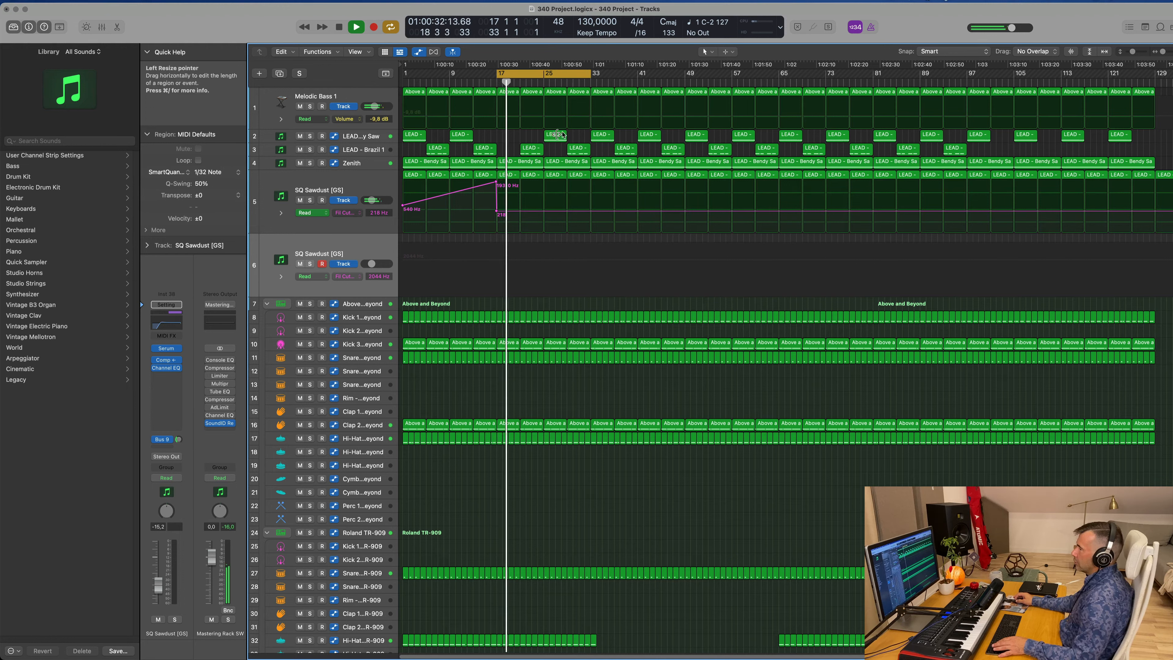
# Step: Delete the two LEAD - Brazil 1 regions and the LEAD - Bendy Saw region between bars 17 and 33
pyautogui.click(537, 149)
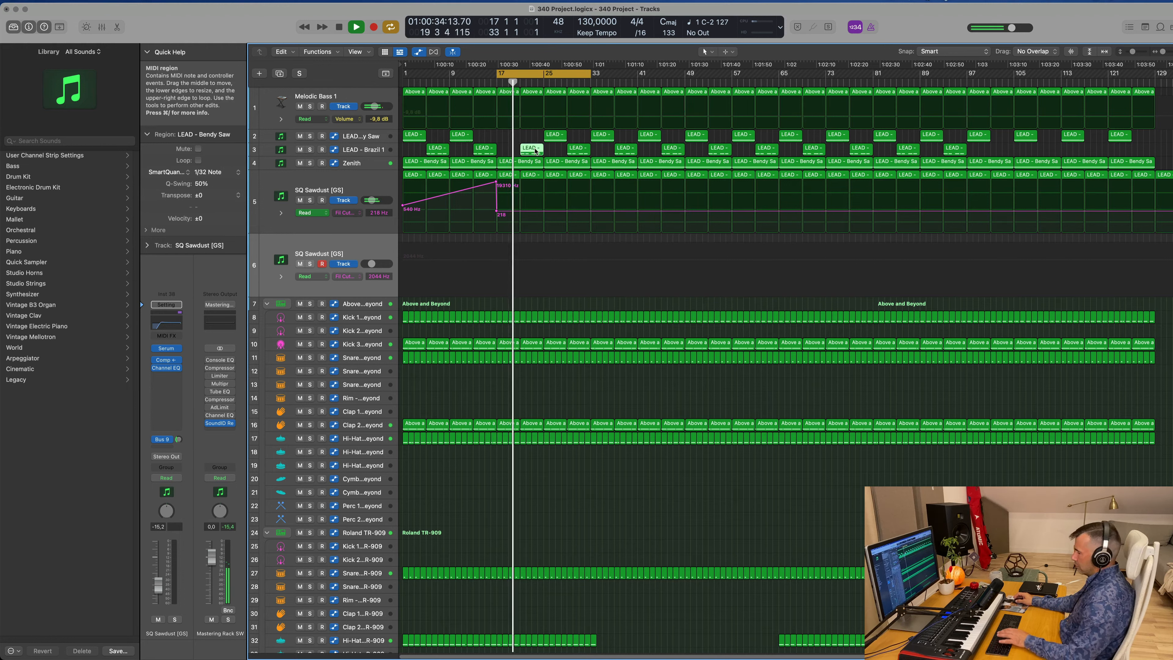
pyautogui.press('Delete')
pyautogui.click(577, 149)
pyautogui.press('Delete')
pyautogui.click(557, 135)
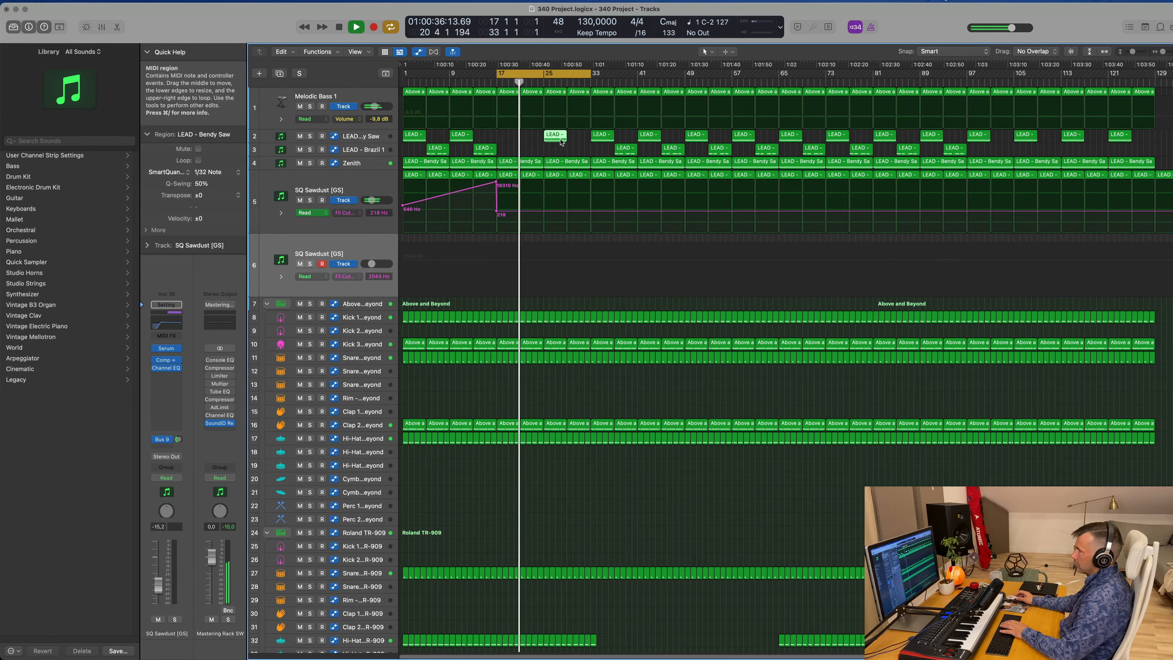
pyautogui.press('Delete')
# Step: Open Serum on the duplicated SQ Sawdust track, load the LD Voxxy [JD] preset and reduce the Bus 9 send
pyautogui.click(162, 439)
pyautogui.click(167, 404)
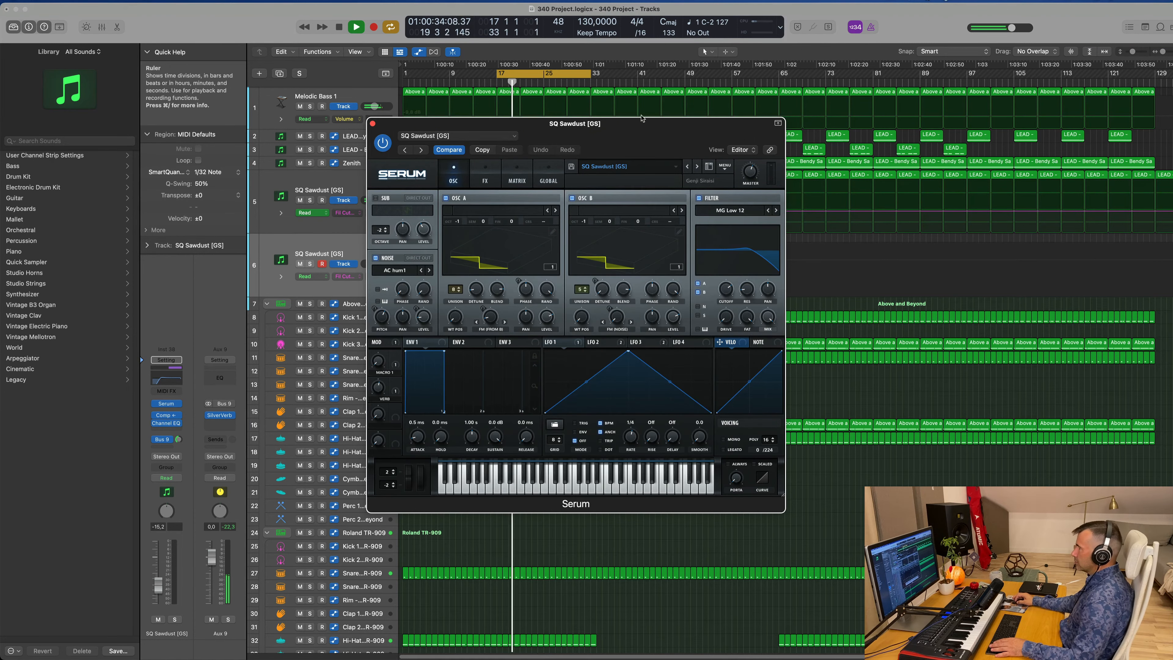
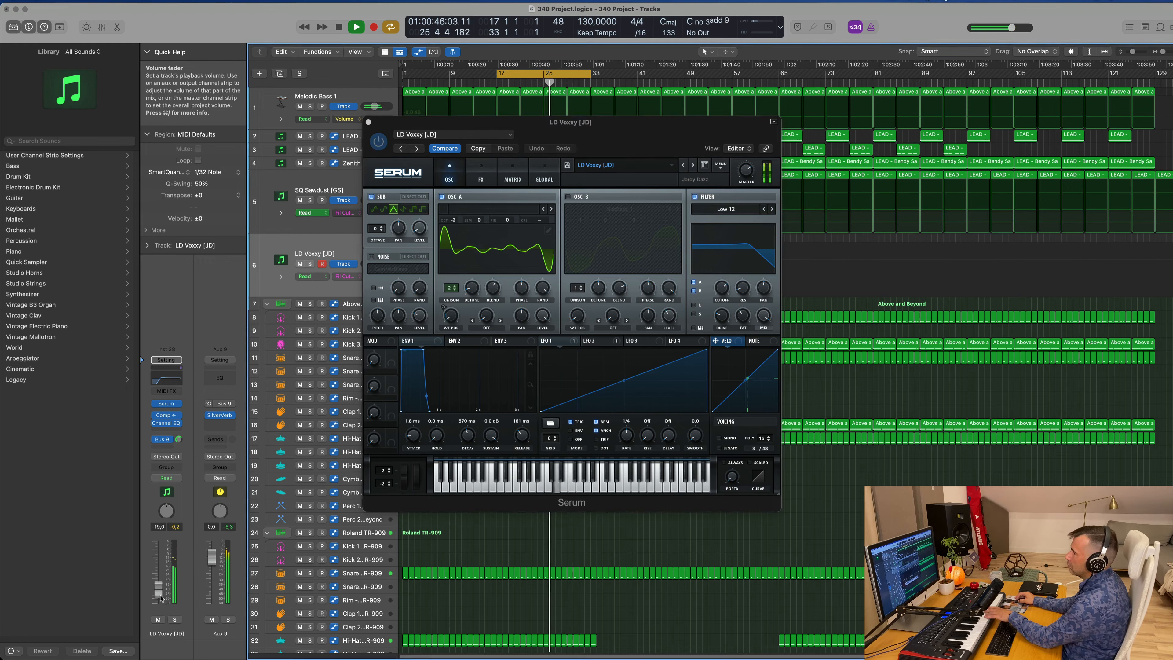
pyautogui.moveTo(178, 441); pyautogui.dragTo(180, 457)
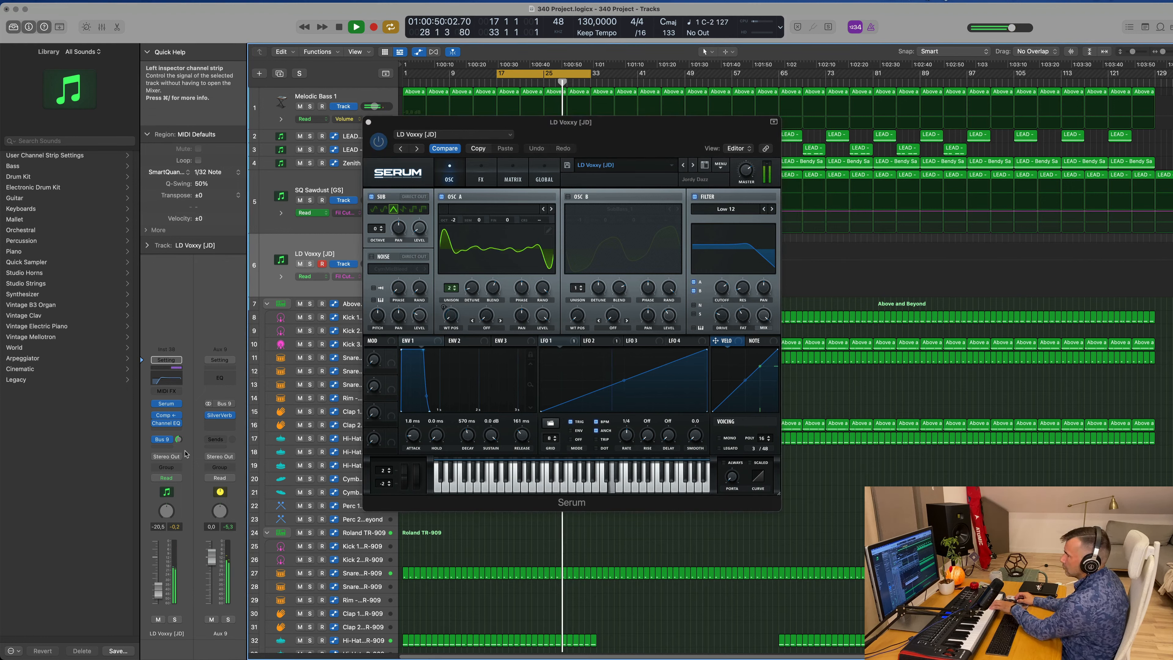
# Step: Audition Serum lead presets backward from LD Voxxy [JD] until LD Scotland [BR] is loaded, adjusting the track volume along the way
pyautogui.click(683, 165)
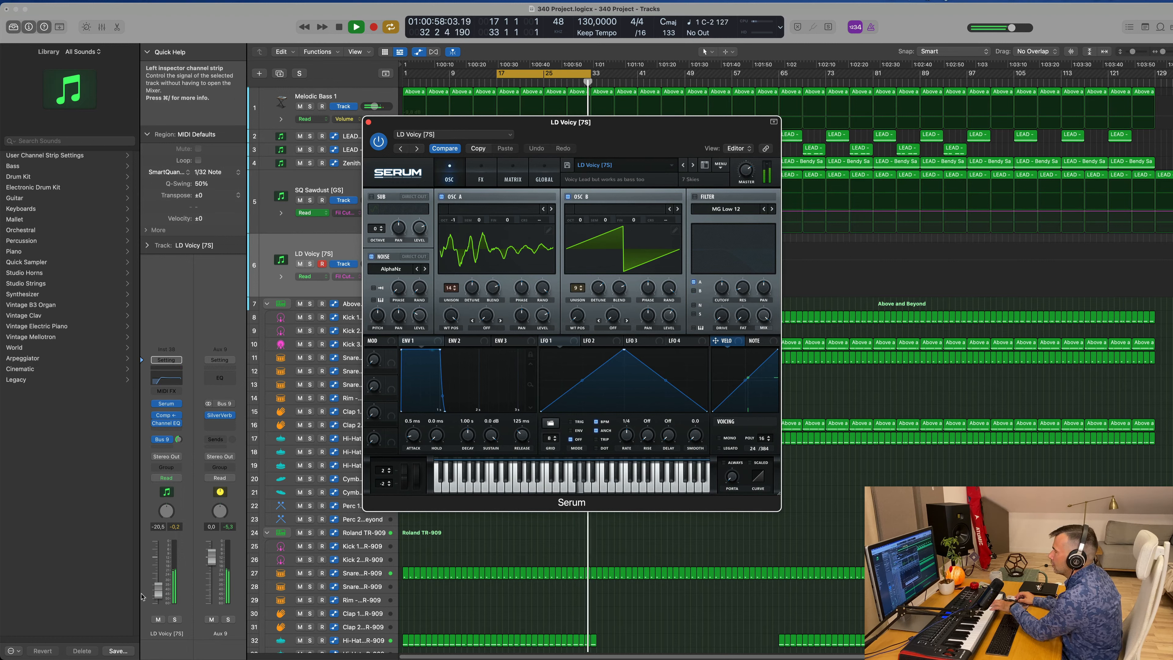
pyautogui.moveTo(158, 591); pyautogui.dragTo(158, 586)
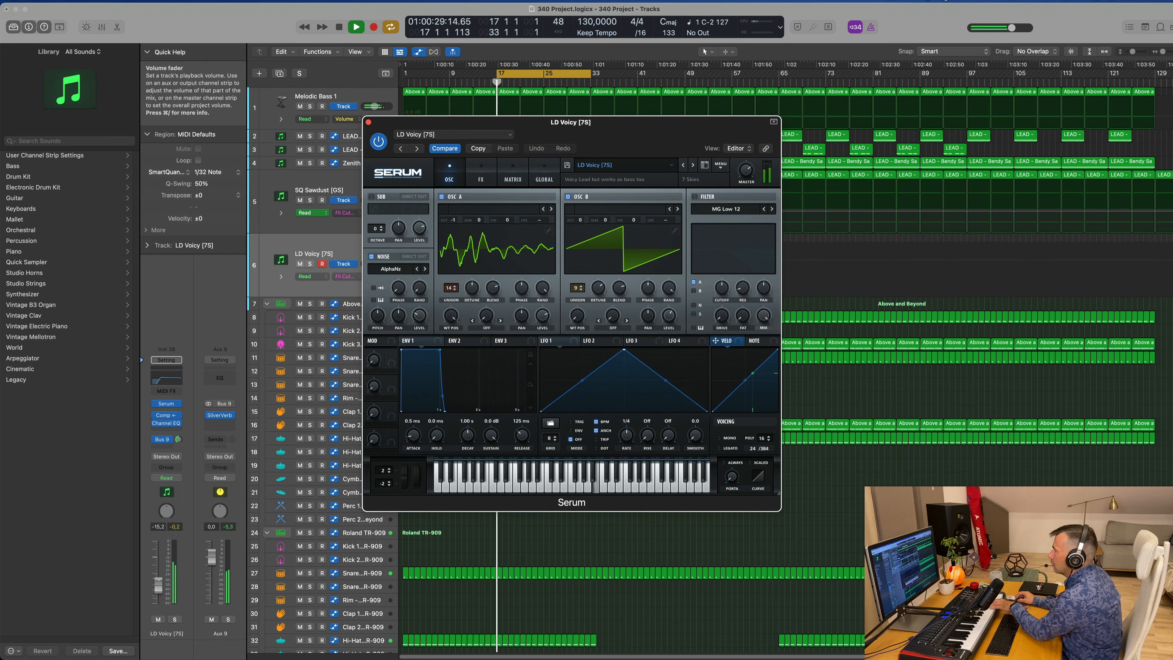
pyautogui.click(683, 166)
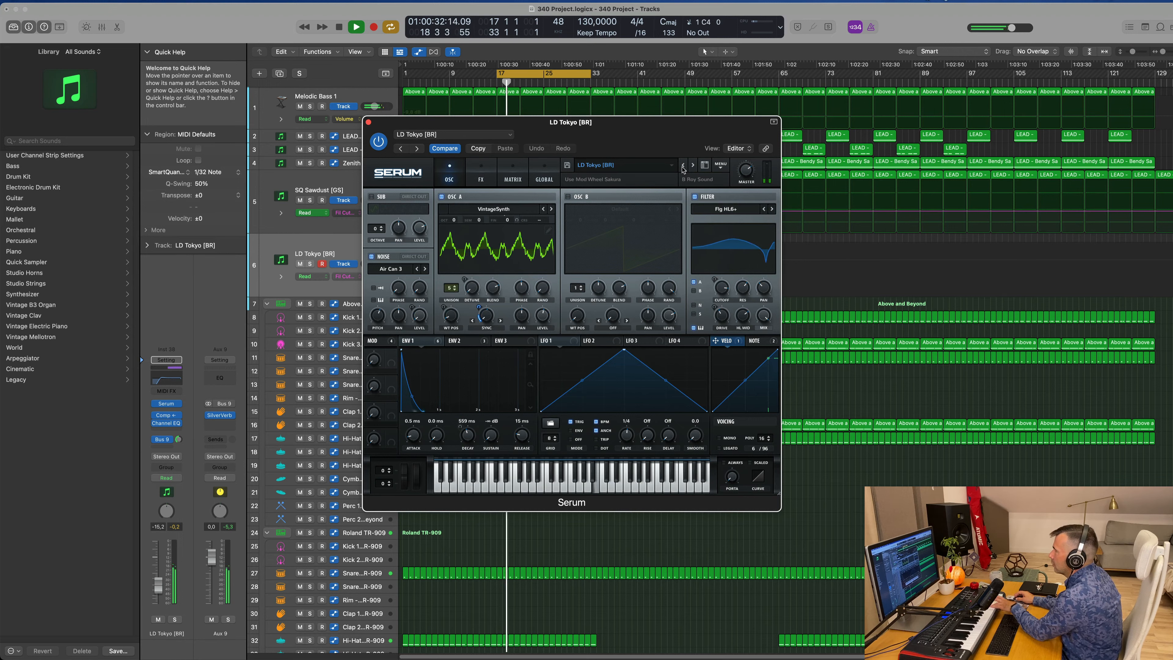
pyautogui.click(683, 166)
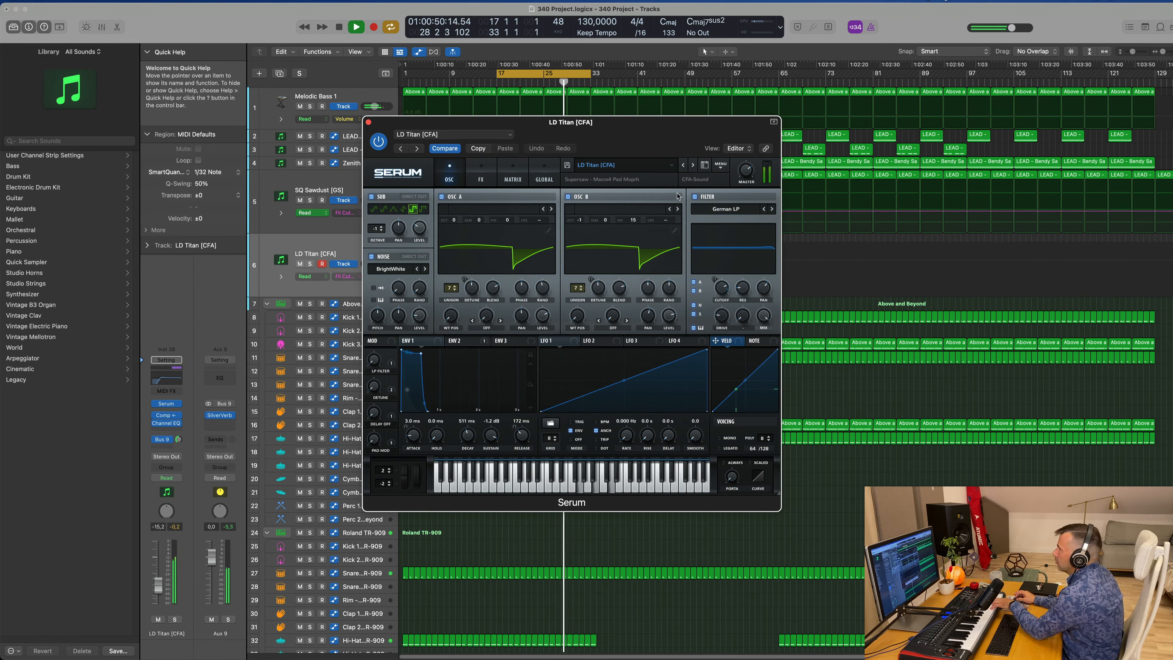
pyautogui.click(683, 166)
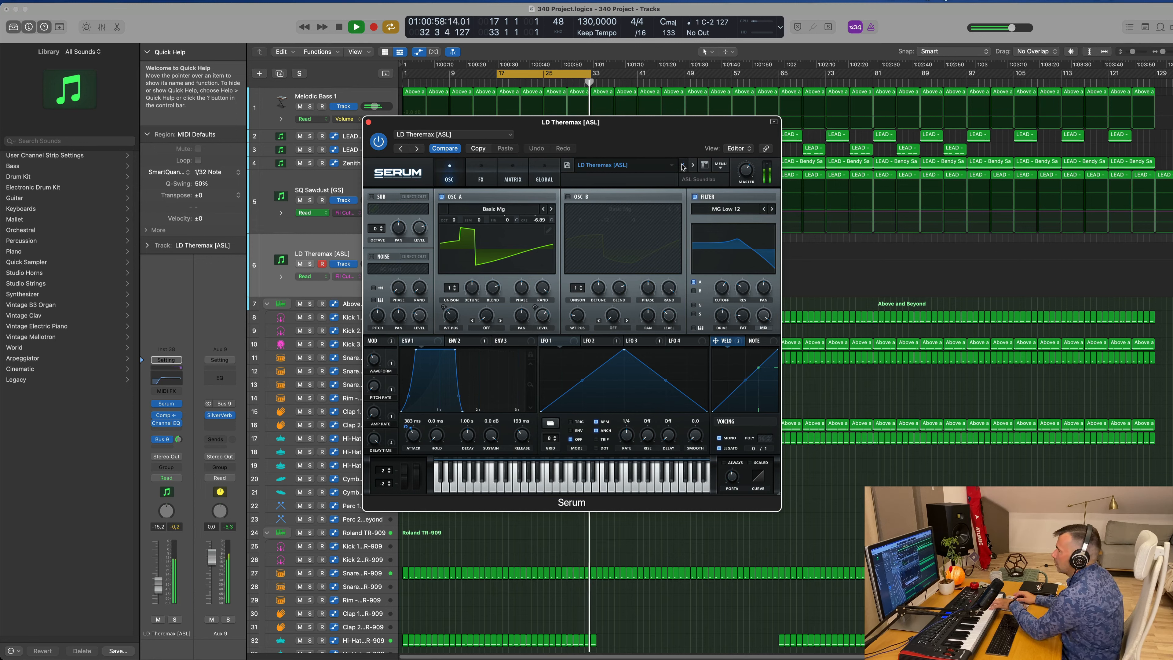
pyautogui.click(682, 166)
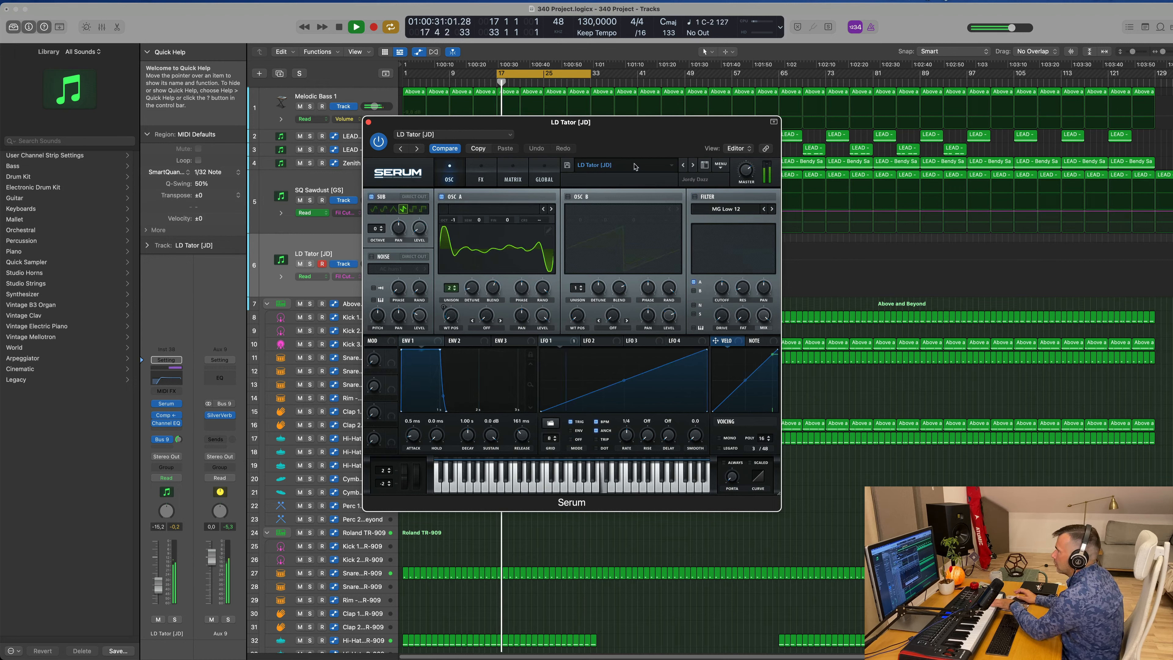
pyautogui.click(682, 166)
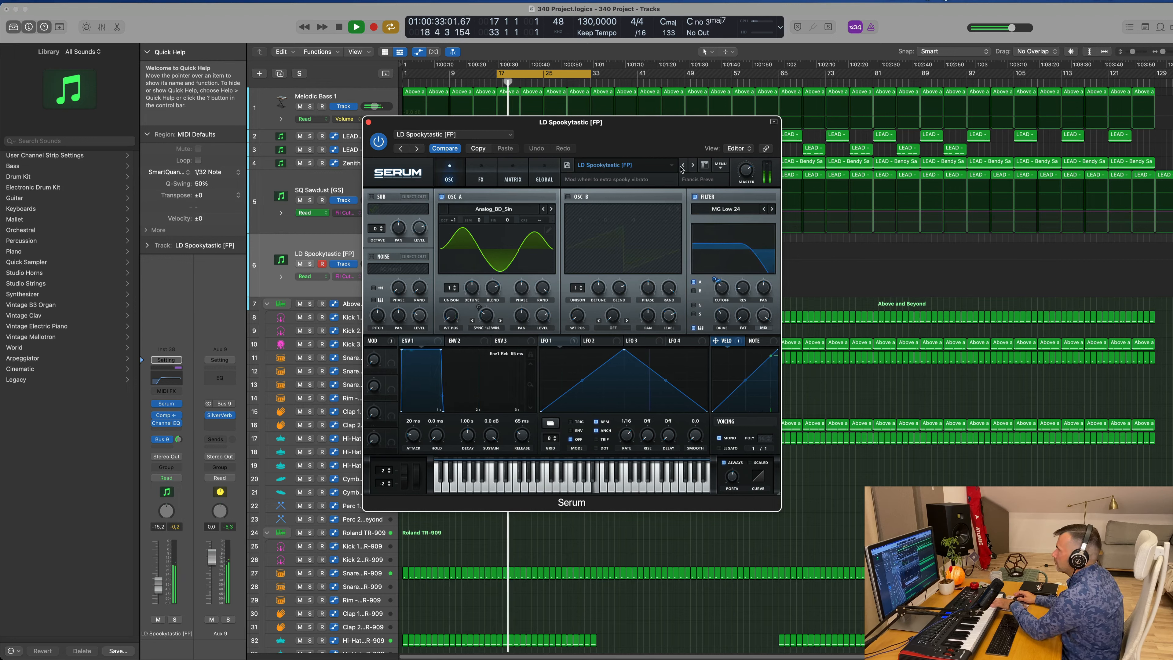
pyautogui.click(683, 166)
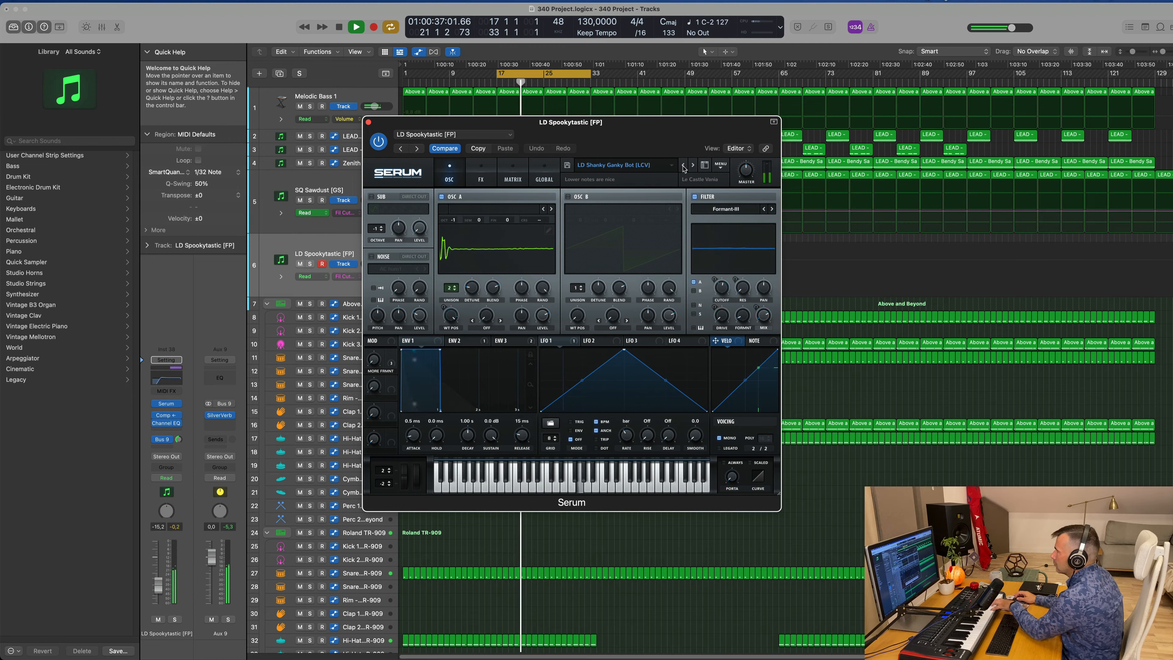
pyautogui.click(683, 166)
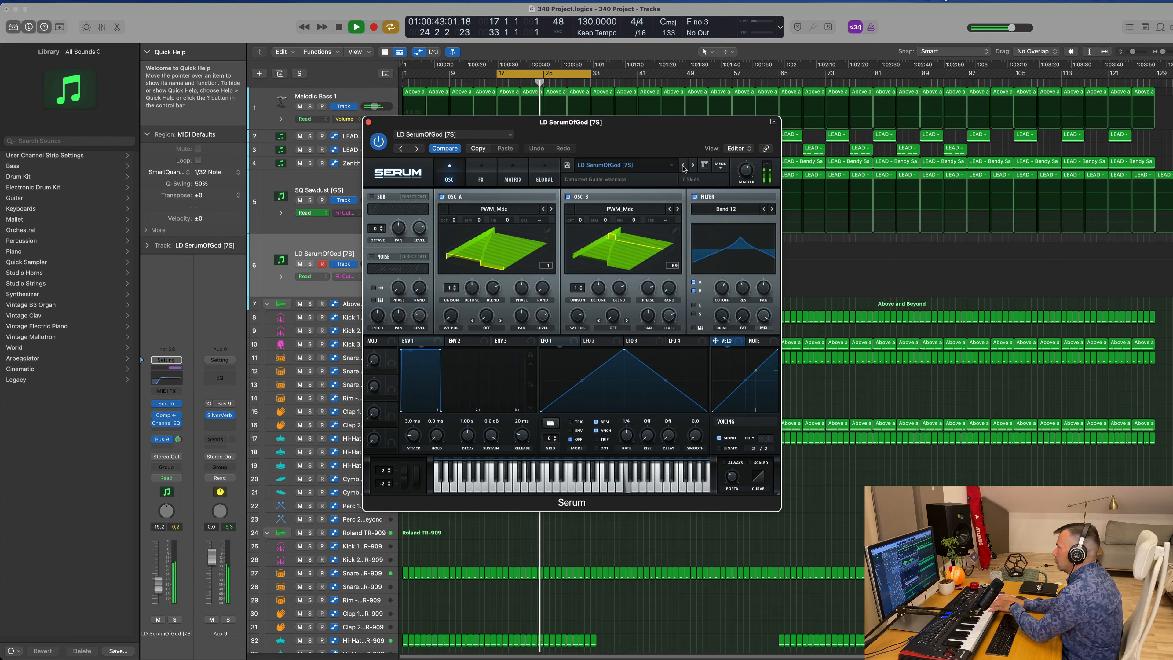
pyautogui.click(684, 166)
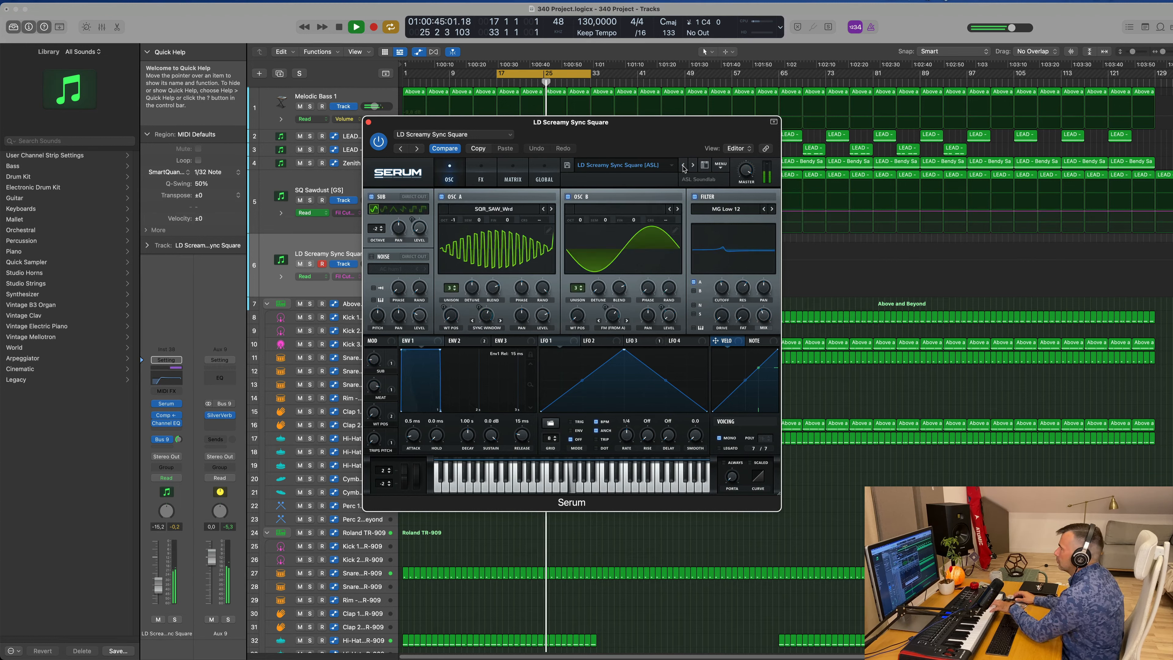
pyautogui.click(683, 166)
pyautogui.click(683, 167)
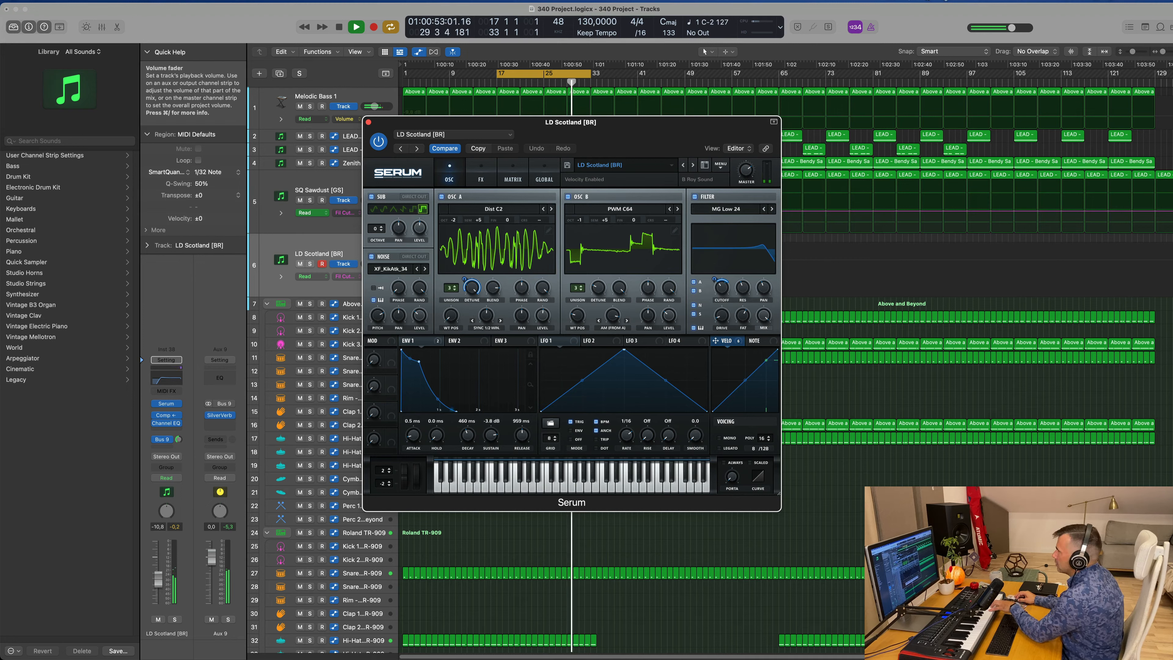
# Step: Set the LD Scotland [BR] track volume to -11.4 dB and record a lead melody from bar 17, moving Serum aside before stopping
pyautogui.moveTo(158, 578); pyautogui.dragTo(160, 575)
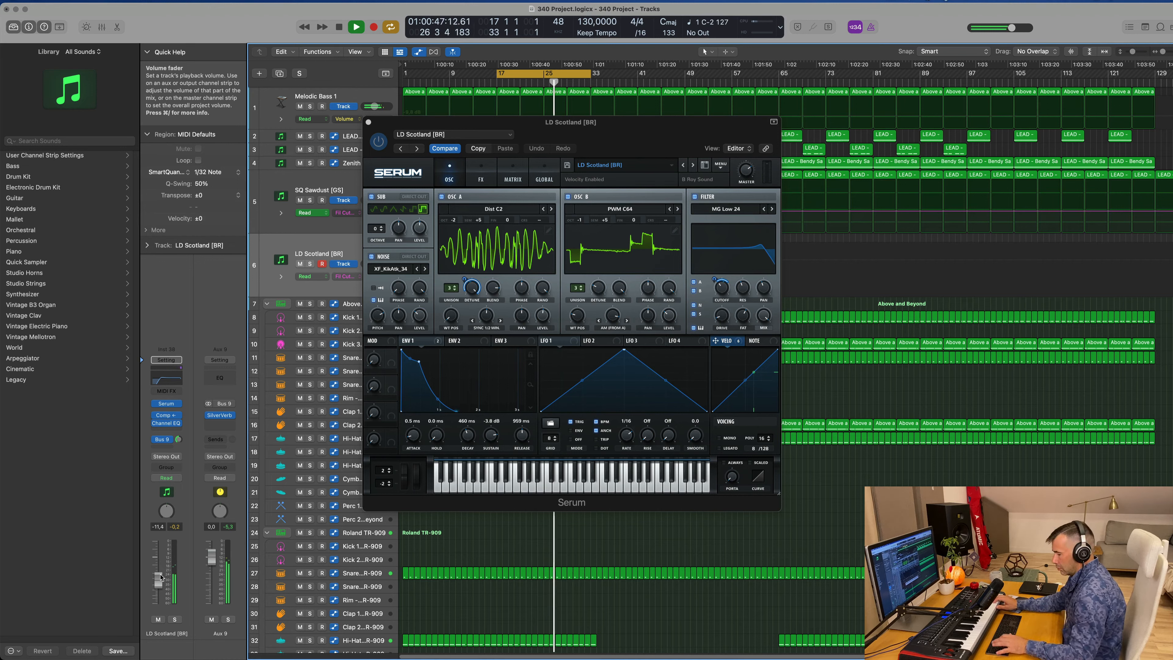
pyautogui.press('r')
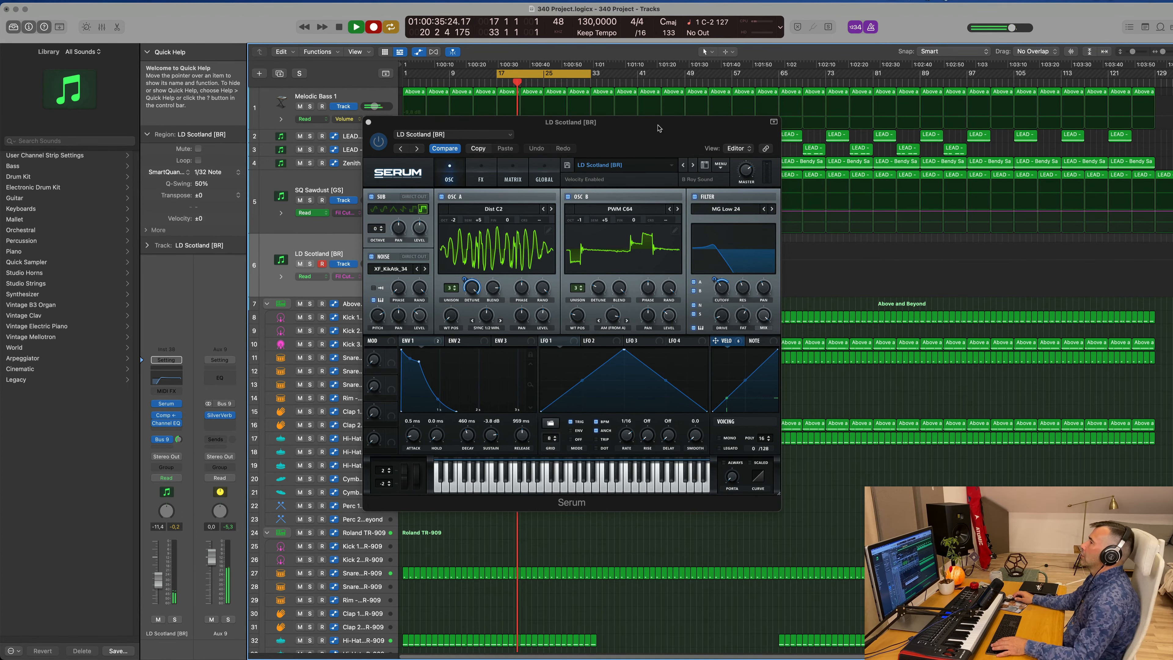
pyautogui.moveTo(658, 128); pyautogui.dragTo(991, 159)
pyautogui.press('space')
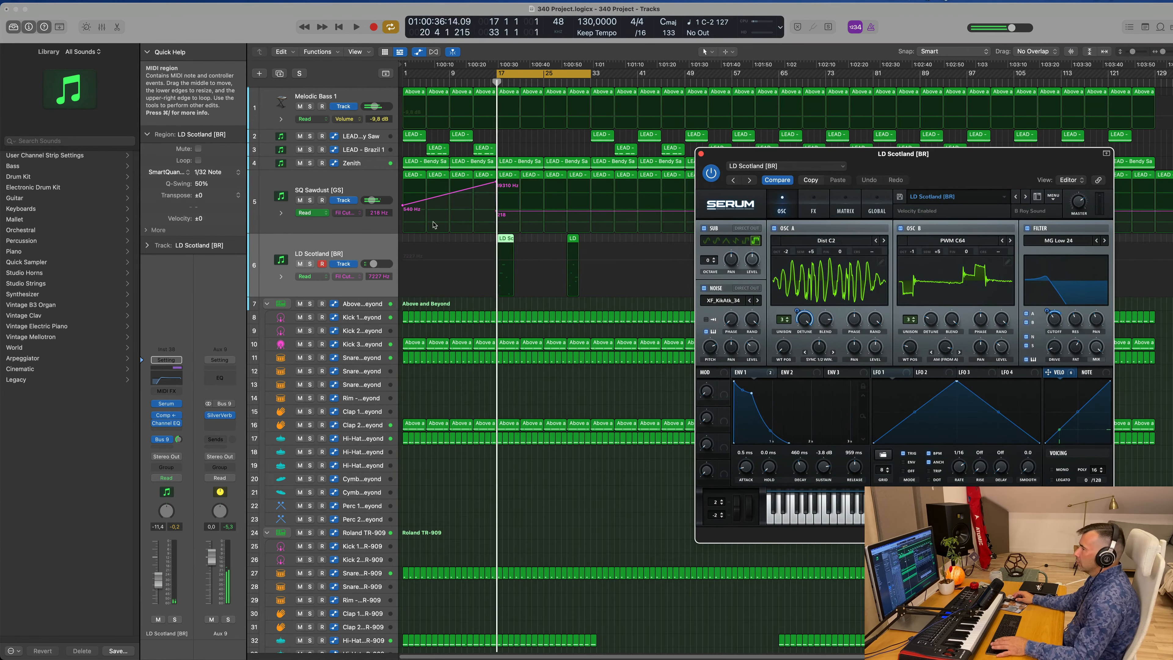
# Step: Open the LD Scotland [BR] region at bar 17 in the Piano Roll, select all its notes and play them
pyautogui.doubleClick(509, 239)
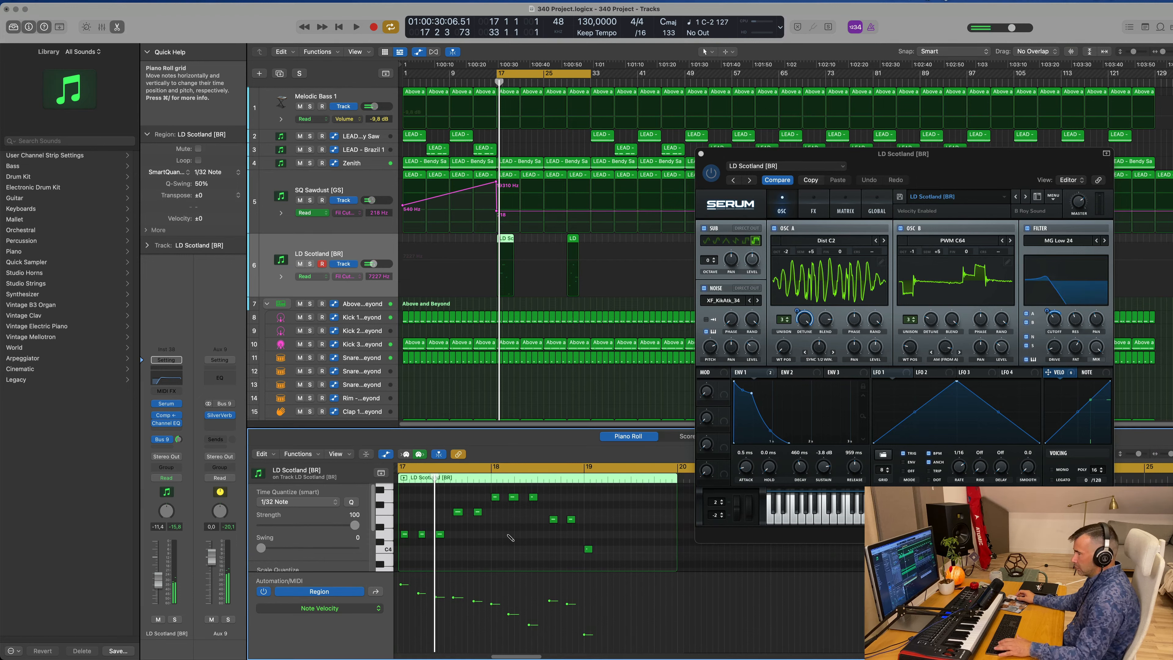
pyautogui.press('super+a')
pyautogui.press('space')
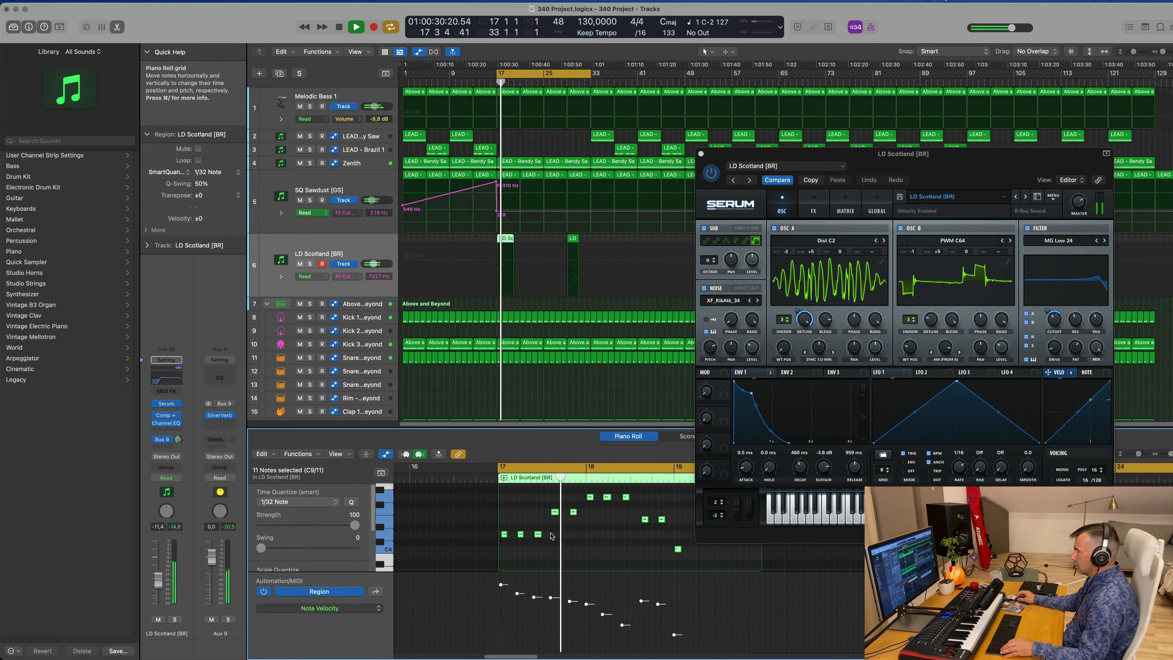
pyautogui.scroll(2, 595, 556)
pyautogui.hscroll(-2, 600, 560)
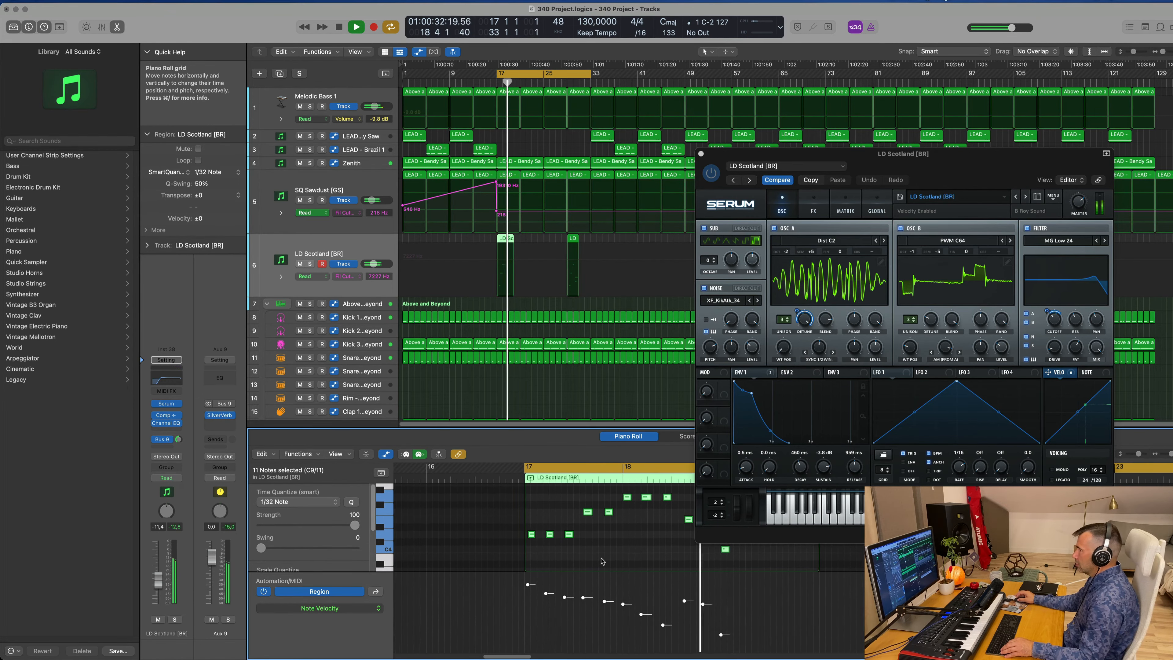
# Step: Raise the velocities of the LD Scotland [BR] notes, lifting the last note the most, and play the region again
pyautogui.hscroll(3, 603, 561)
pyautogui.moveTo(697, 634); pyautogui.dragTo(700, 624)
pyautogui.press('space')
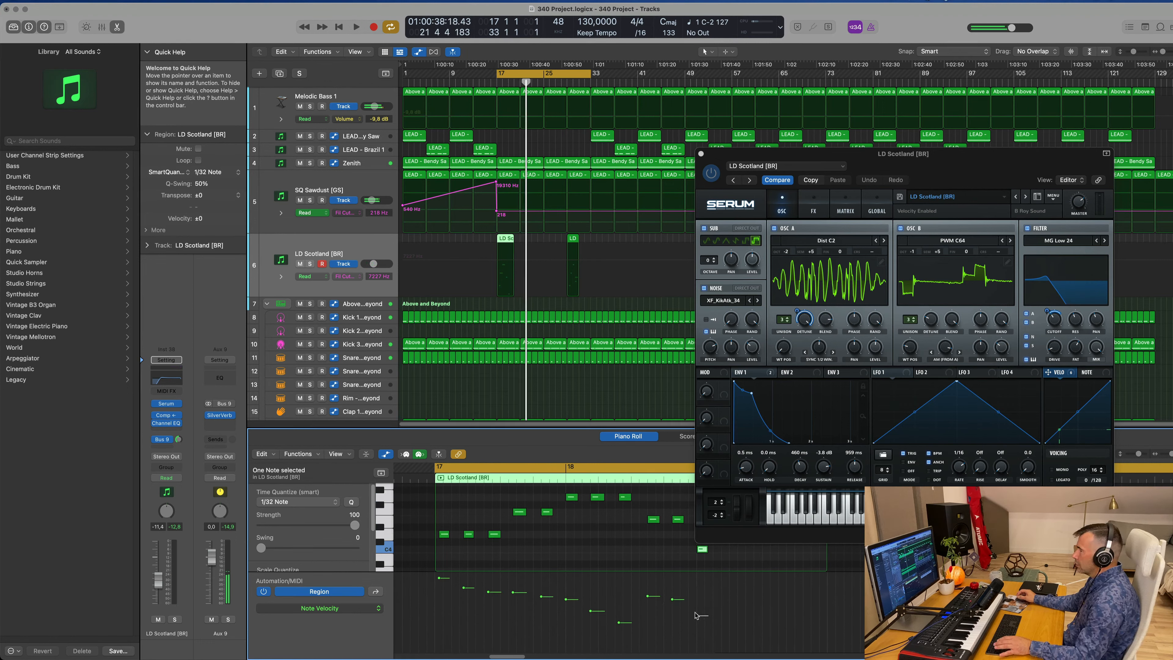
pyautogui.press('space')
pyautogui.hscroll(-1, 636, 591)
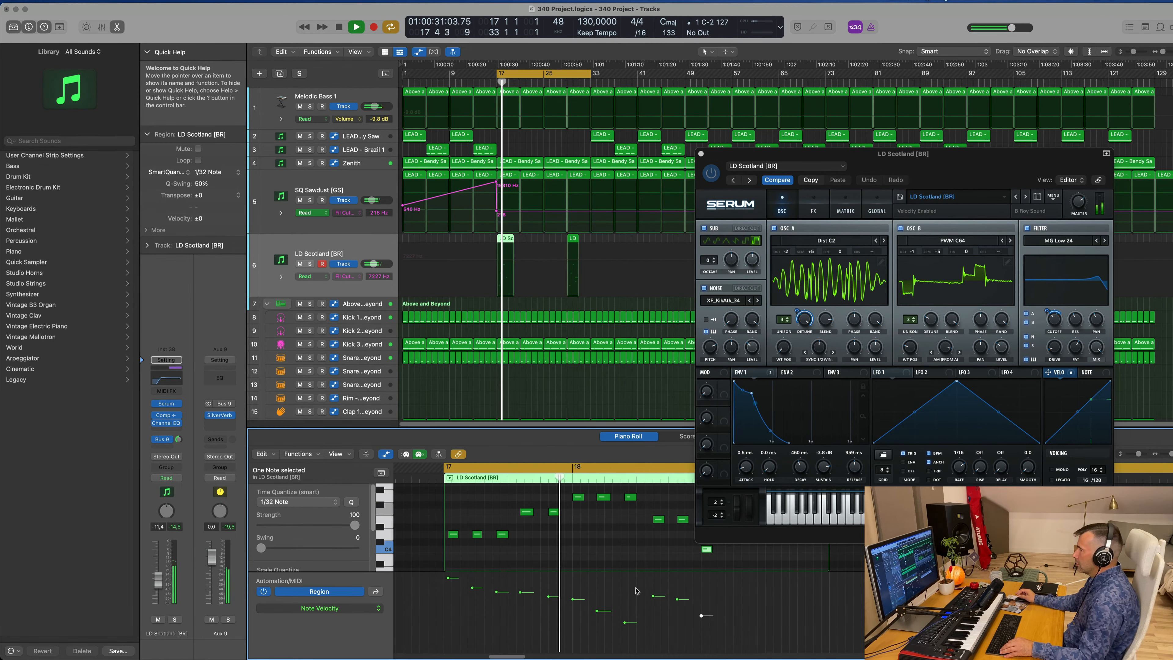
pyautogui.hscroll(-1, 628, 590)
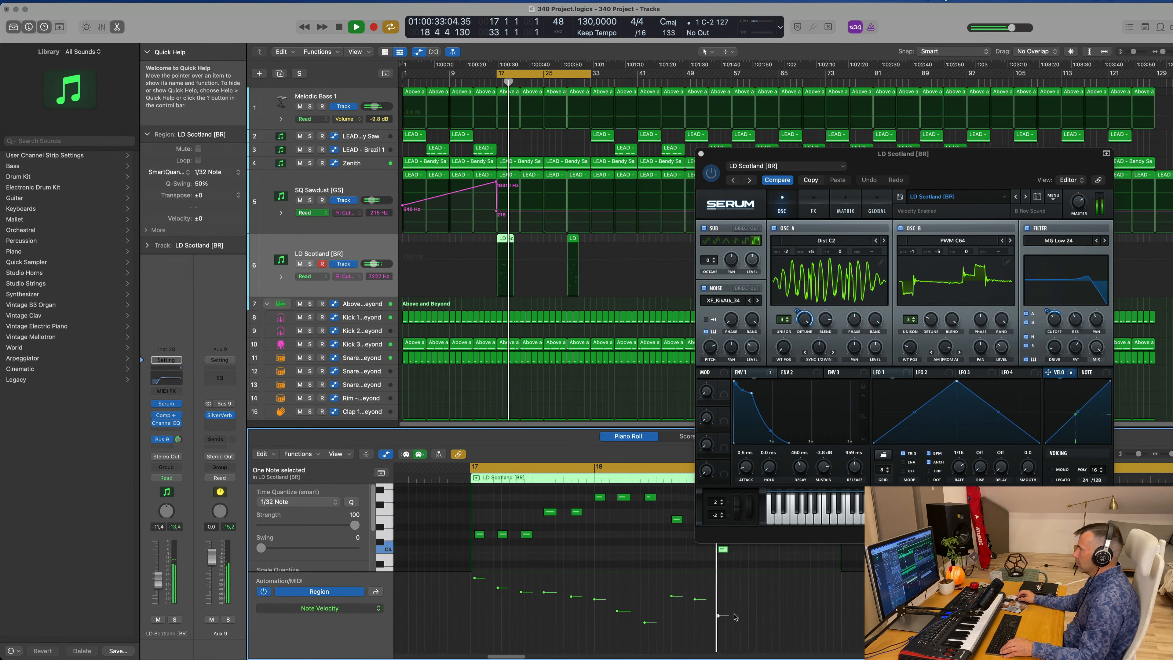
# Step: Close Serum and delete the short leftover region around bar 29 on the LD Scotland [BR] track
pyautogui.hscroll(1, 626, 589)
pyautogui.moveTo(970, 164); pyautogui.dragTo(832, 179)
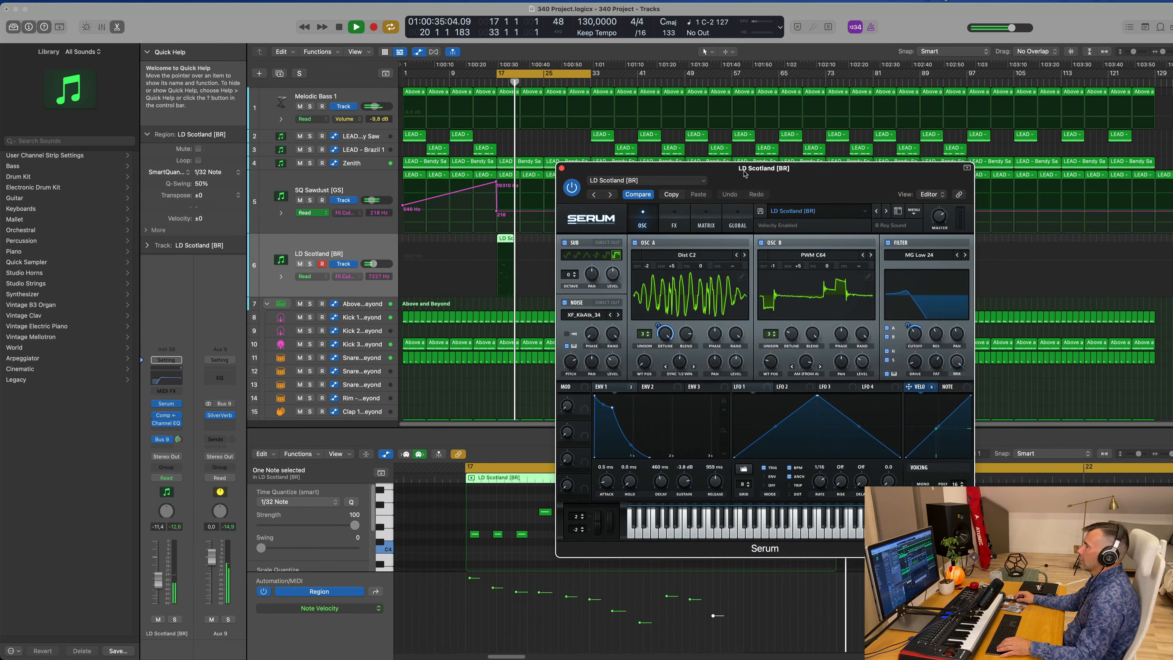
pyautogui.click(563, 168)
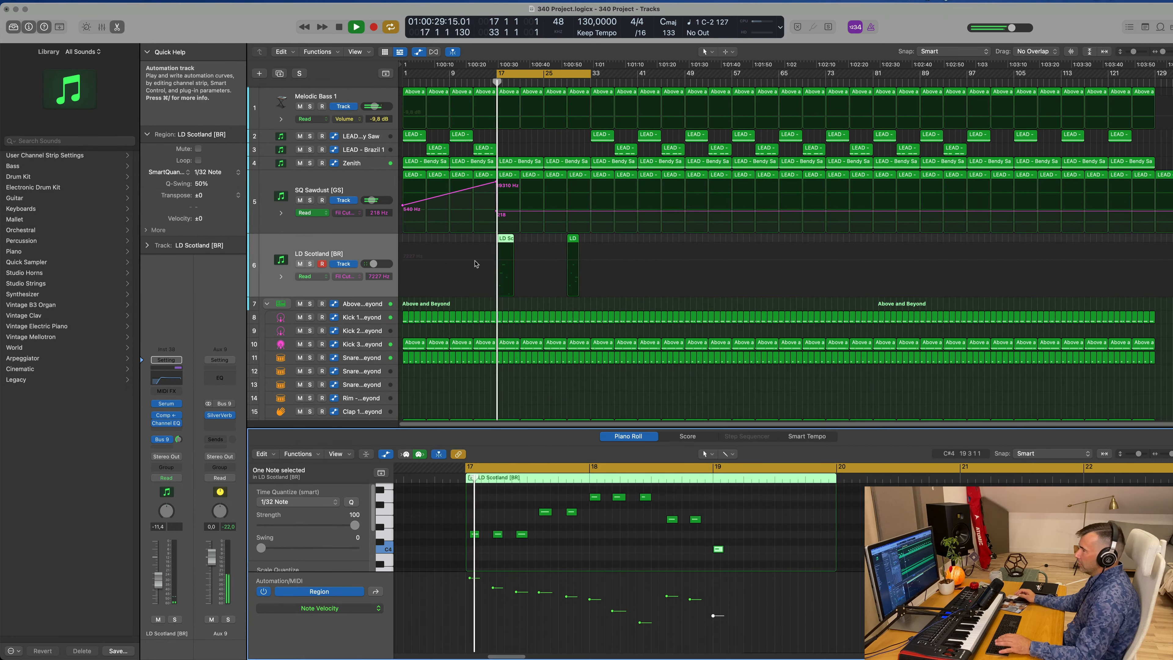
pyautogui.click(561, 243)
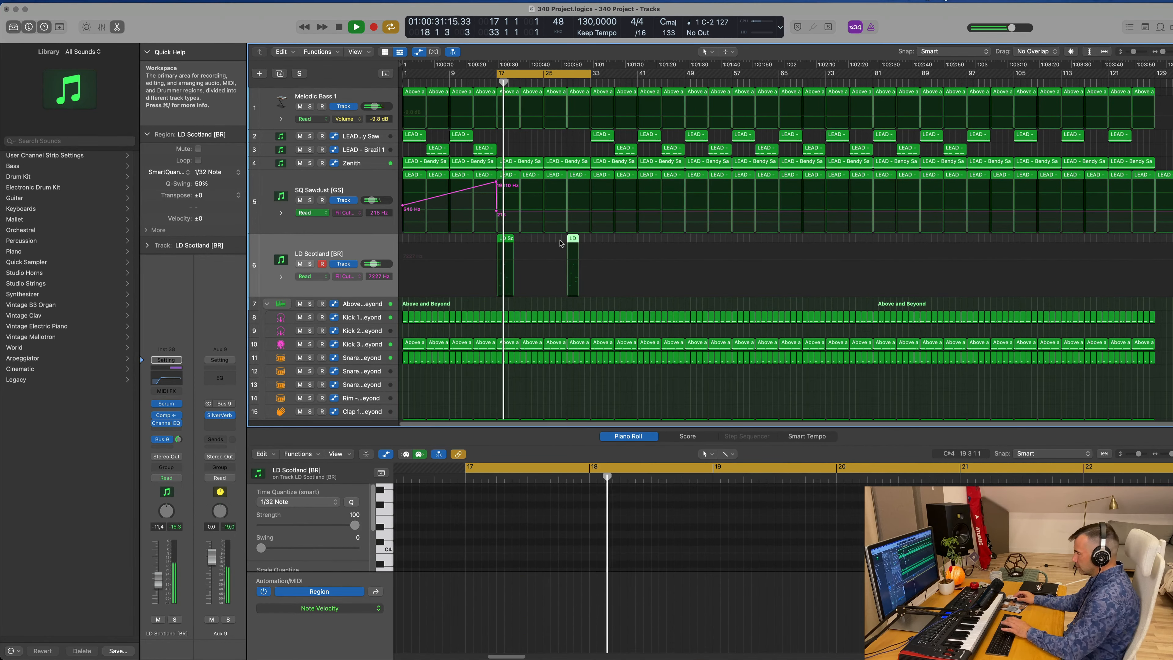
pyautogui.press('Delete')
pyautogui.press('space')
pyautogui.press('space')
# Step: Duplicate the LD Scotland [BR] track, copy its bar 17 region to the duplicate and mute the original track
pyautogui.click(368, 255)
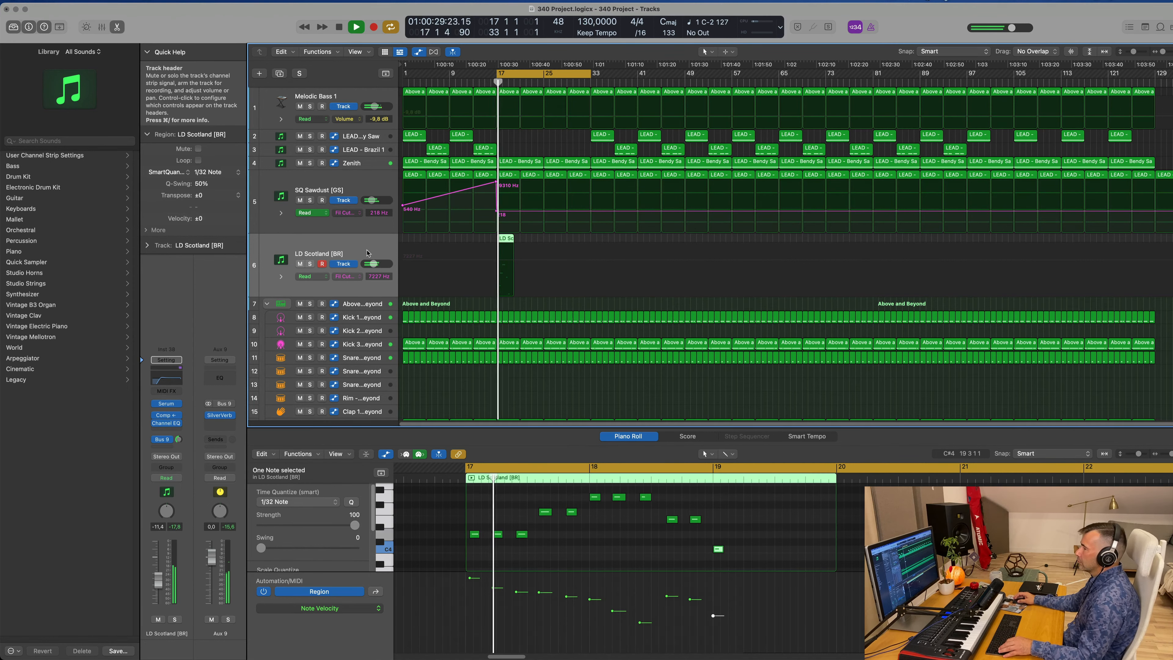
pyautogui.scroll(2, 632, 520)
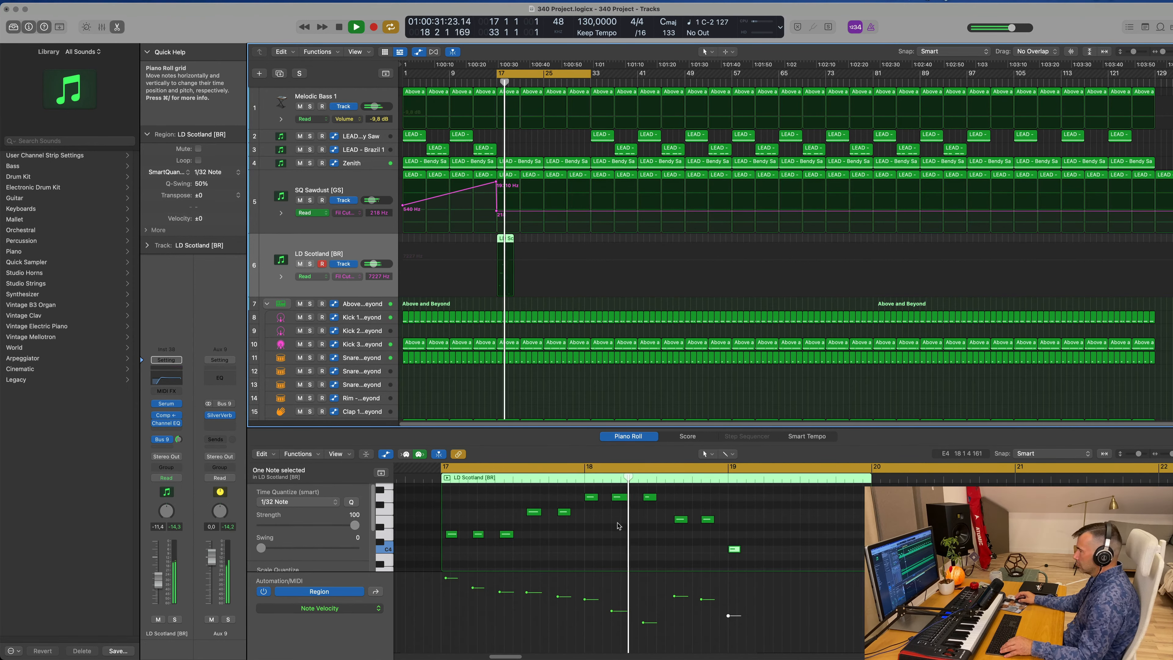
pyautogui.scroll(2, 620, 525)
pyautogui.scroll(-2, 623, 528)
pyautogui.hscroll(-2, 627, 531)
pyautogui.hscroll(-1, 628, 530)
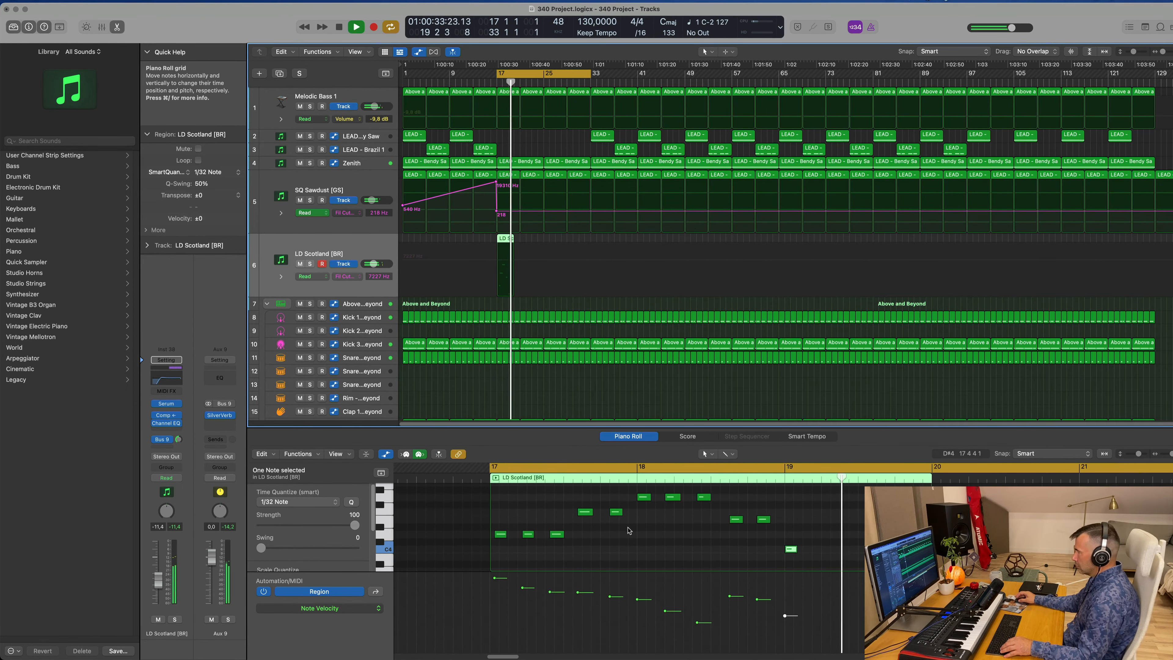
pyautogui.press('super+d')
pyautogui.moveTo(505, 239); pyautogui.dragTo(504, 302)
pyautogui.click(299, 264)
# Step: Open Serum on the duplicated LD Scotland [BR] track, move its window aside and restart playback from bar 17
pyautogui.click(166, 348)
pyautogui.press('space')
pyautogui.press('space')
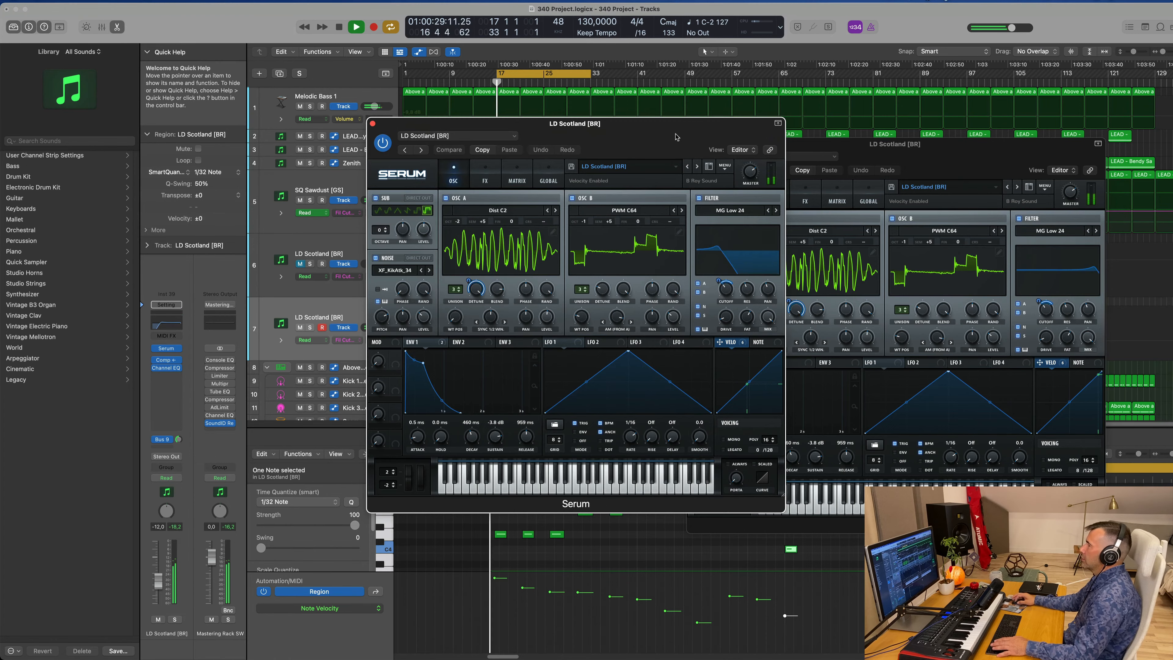
pyautogui.moveTo(674, 128); pyautogui.dragTo(871, 120)
pyautogui.press('space')
pyautogui.press('space')
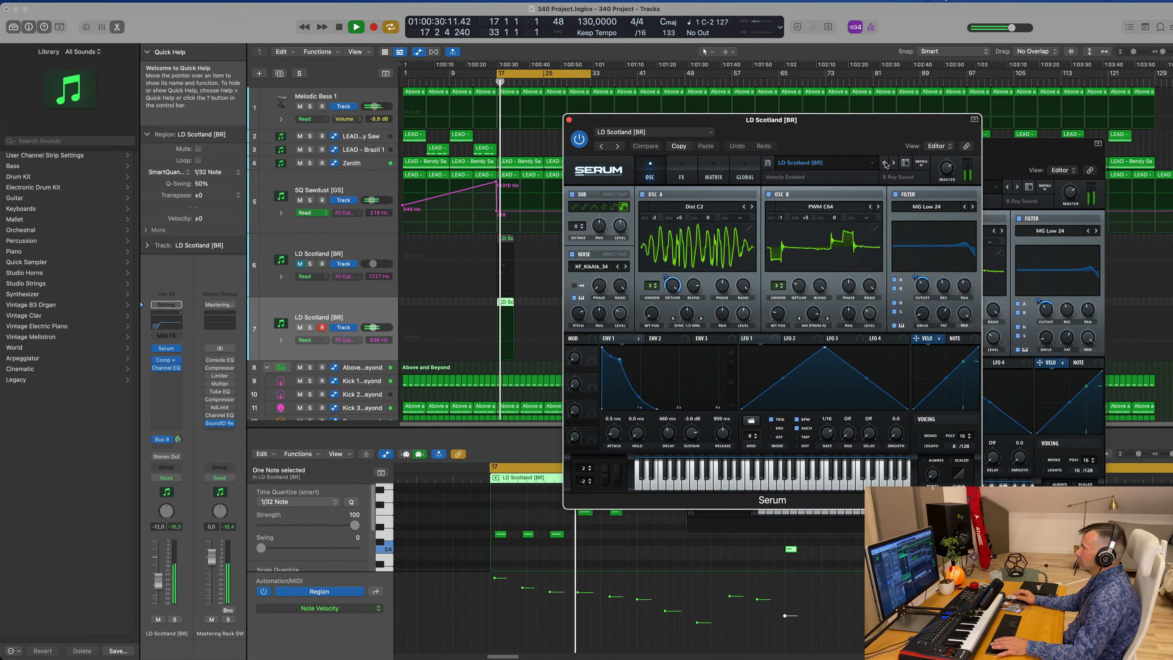
# Step: Audition Serum lead presets backward from LD Scotland [BR] on the duplicated track until LD_Abstract is loaded, playing the melody throughout
pyautogui.click(884, 163)
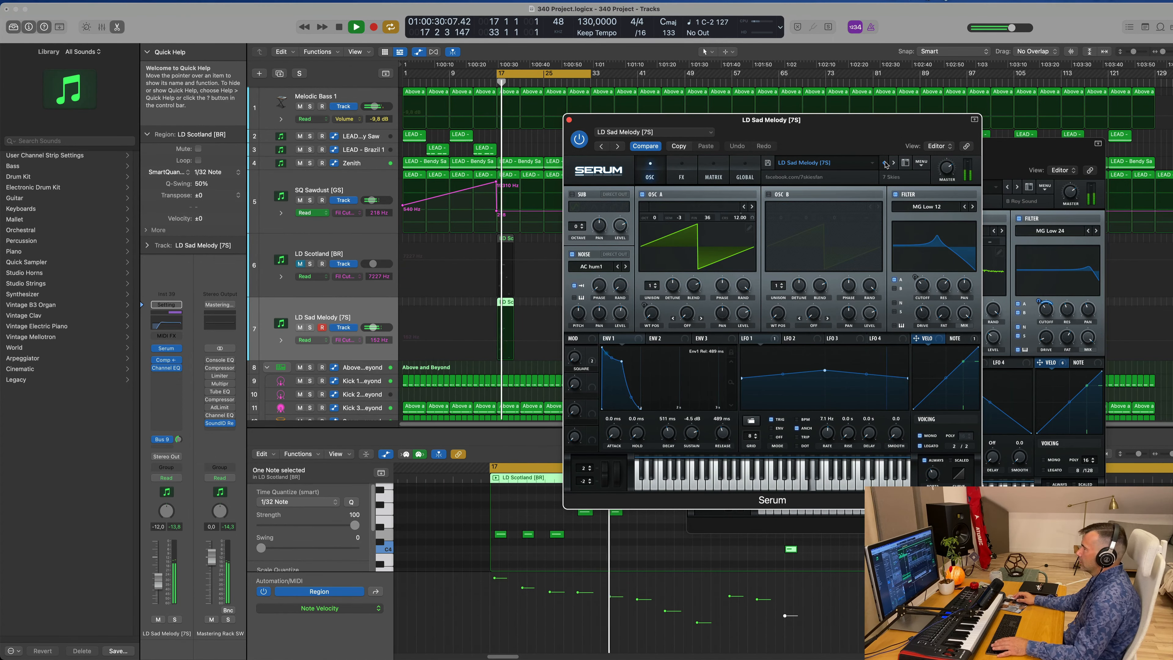
pyautogui.click(884, 163)
pyautogui.click(884, 162)
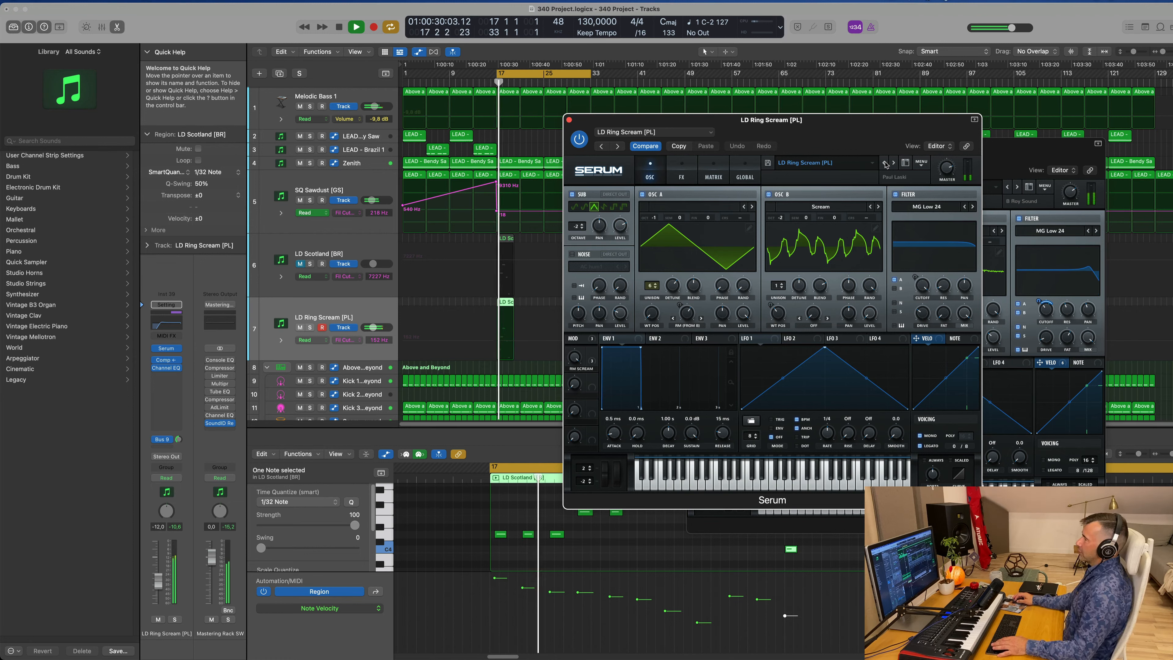
pyautogui.click(886, 163)
pyautogui.click(886, 163)
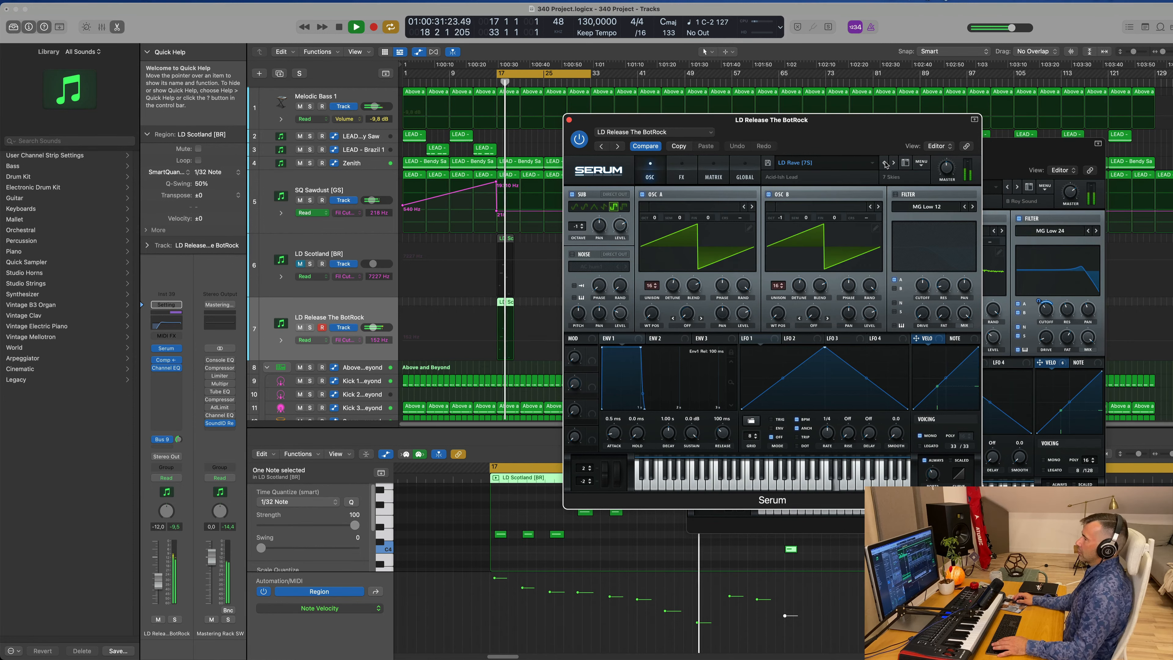
pyautogui.press('space')
pyautogui.press('space')
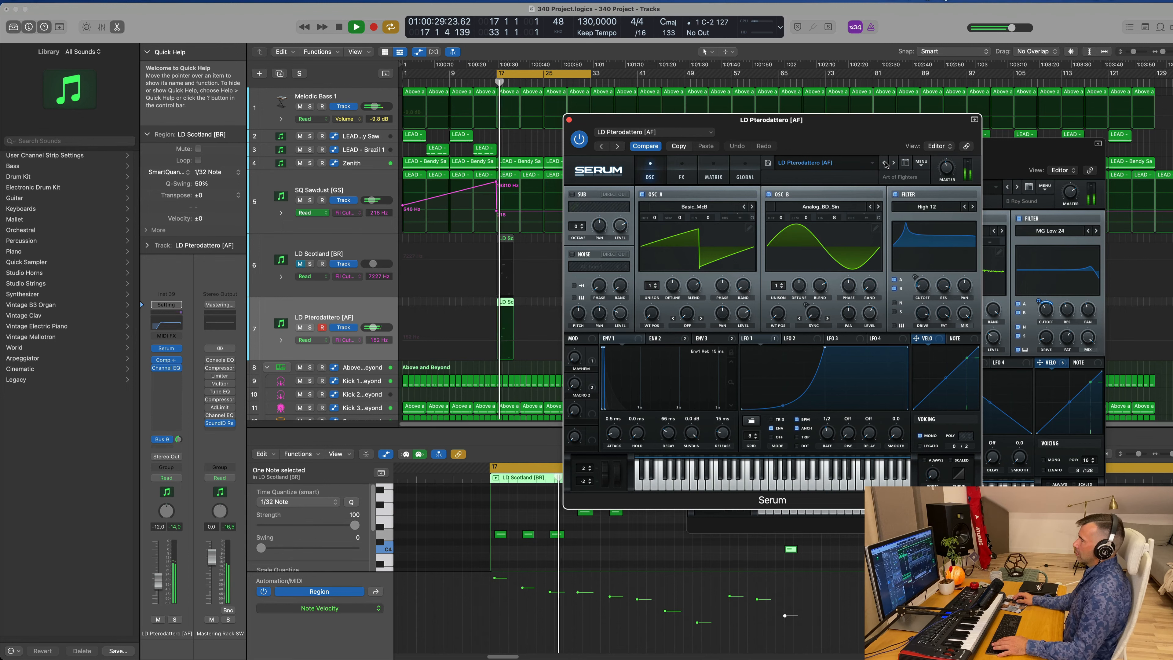
pyautogui.click(885, 163)
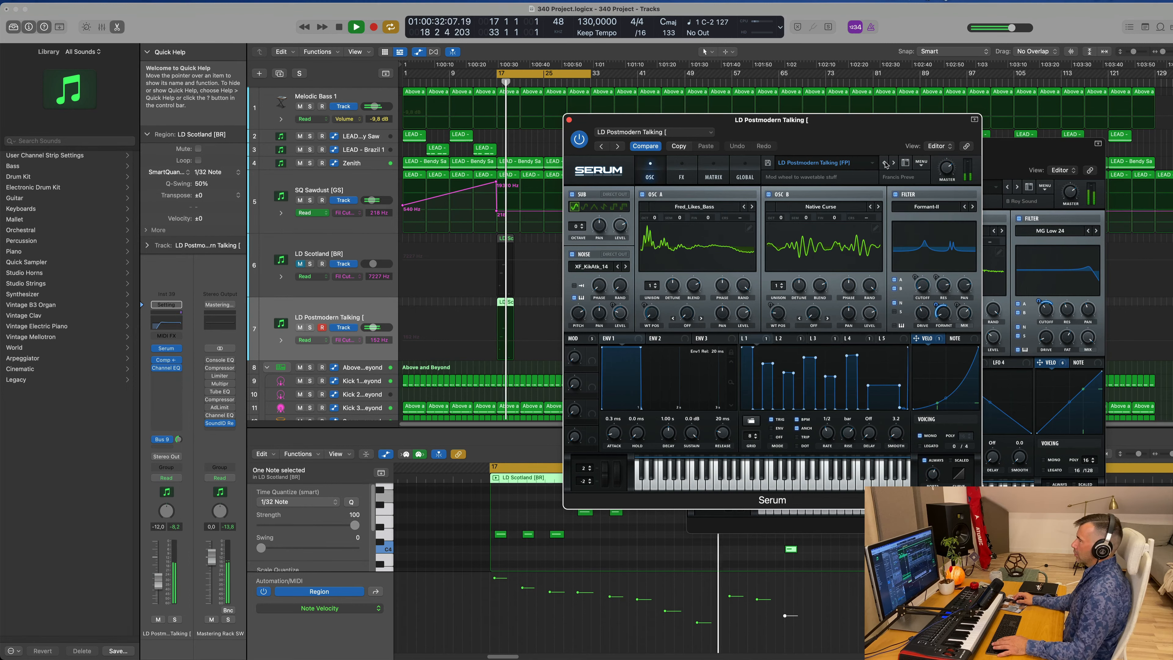
pyautogui.click(885, 162)
pyautogui.click(885, 163)
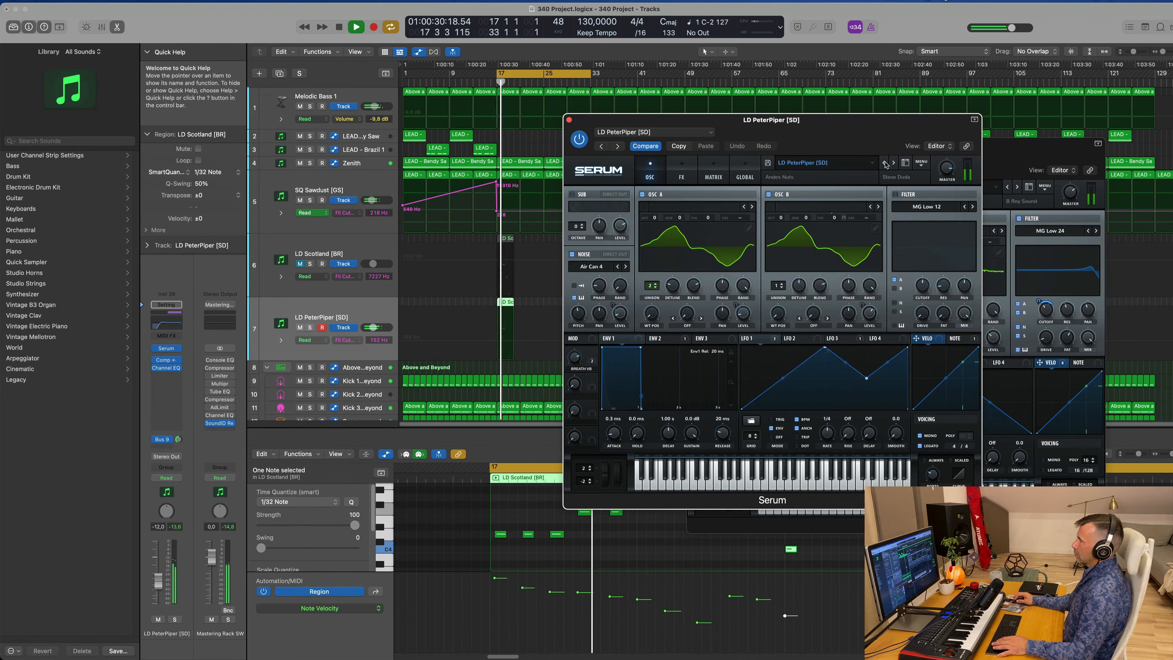
pyautogui.click(886, 162)
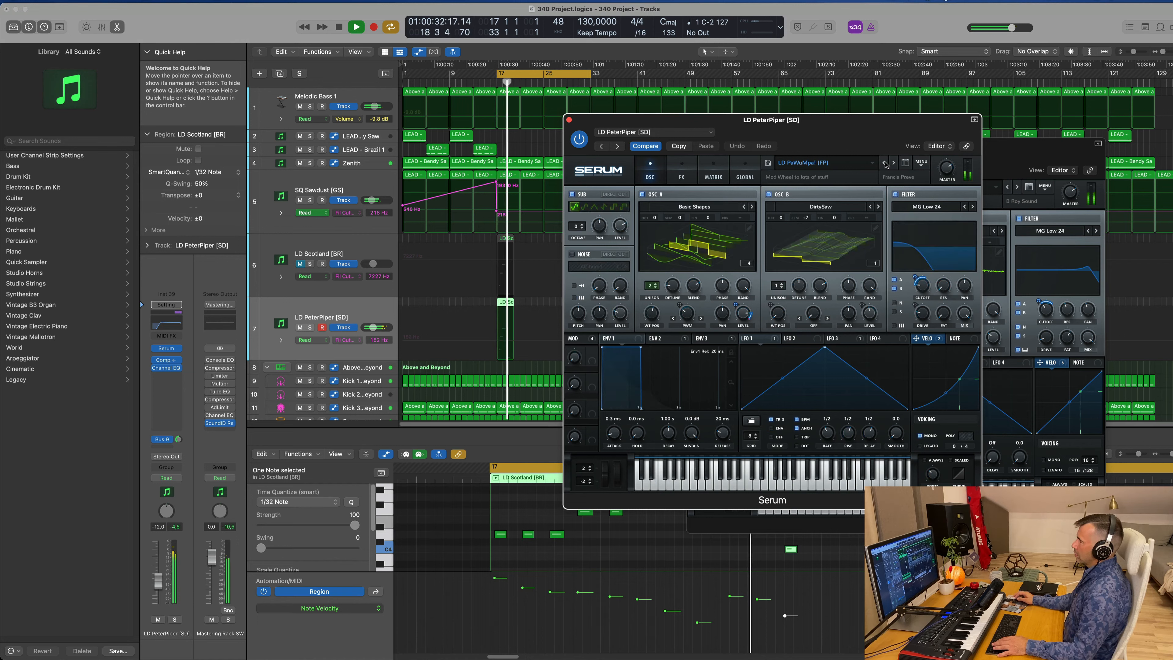
pyautogui.click(886, 162)
pyautogui.click(885, 162)
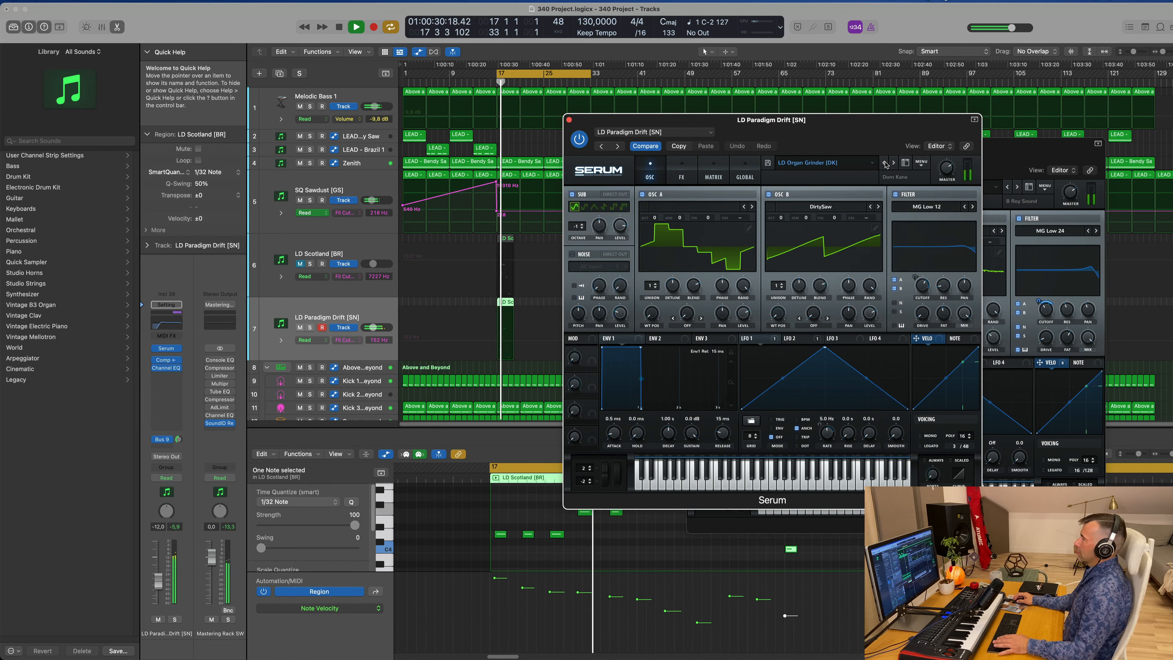
pyautogui.click(885, 162)
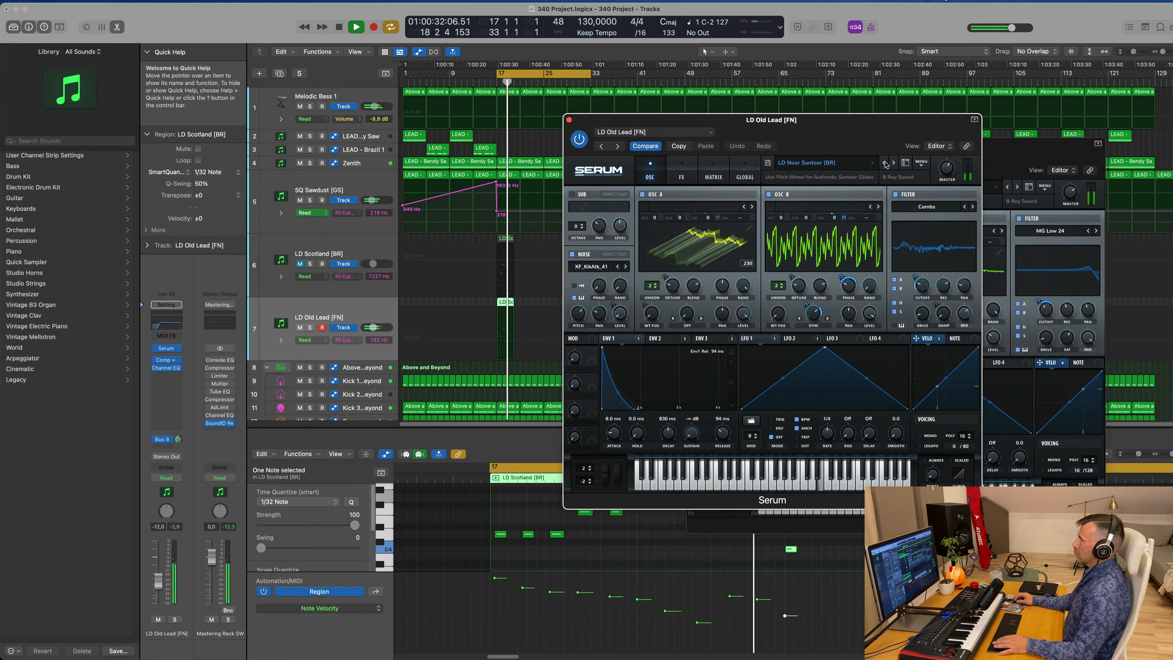
pyautogui.click(886, 162)
pyautogui.click(885, 162)
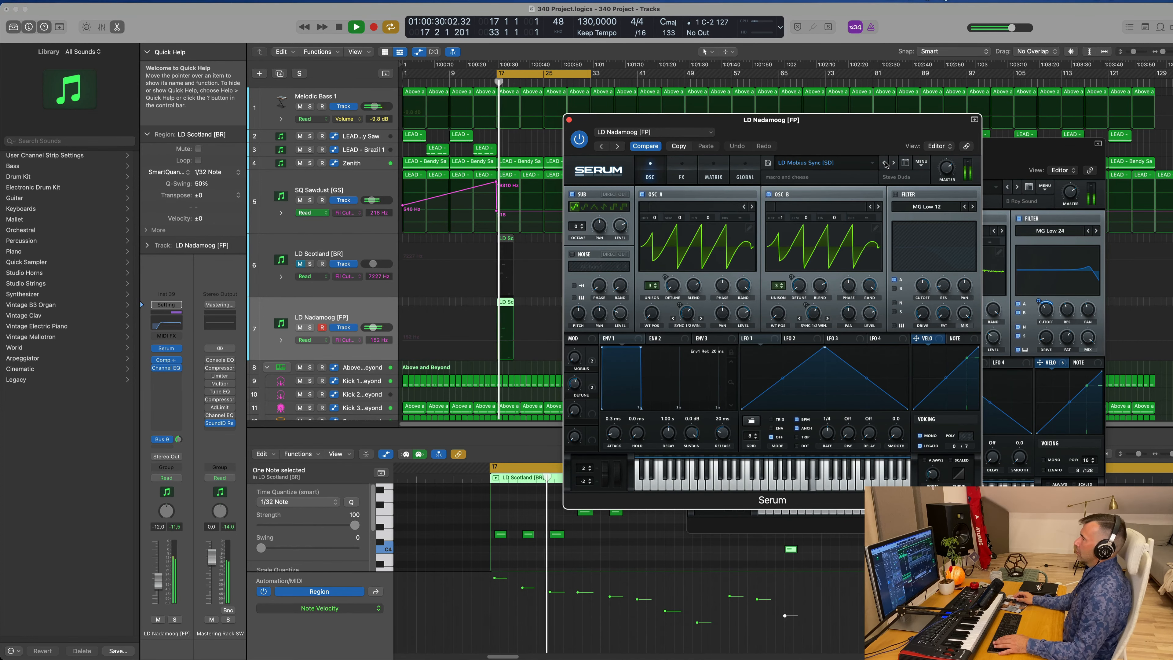
pyautogui.click(885, 163)
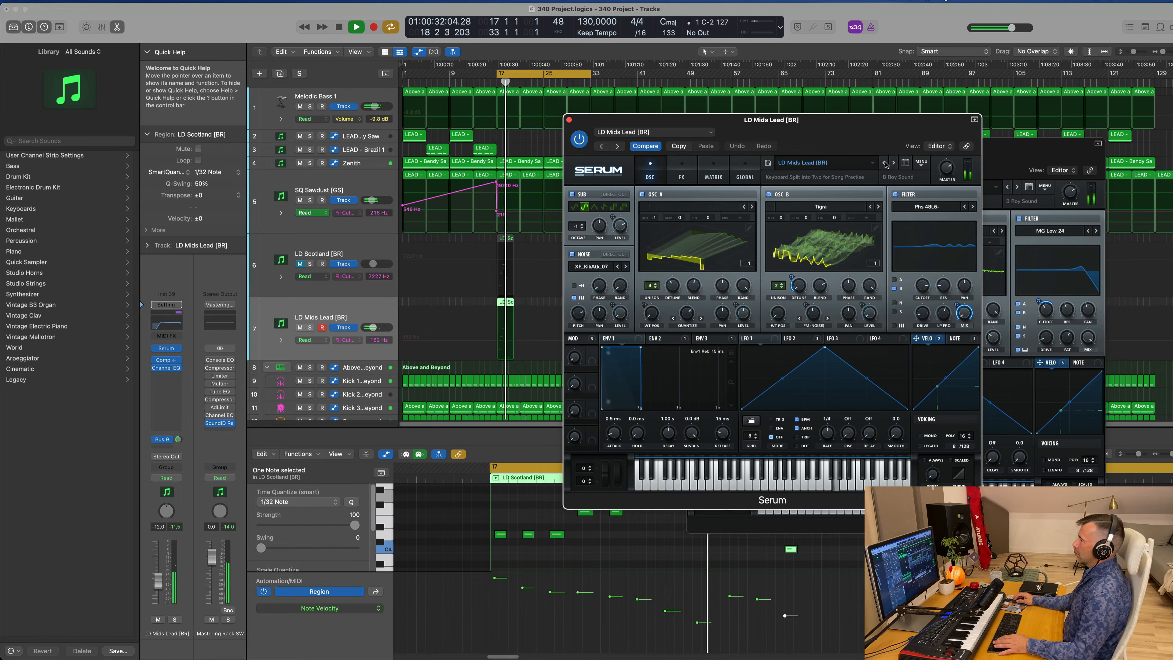
pyautogui.click(885, 162)
pyautogui.press('space')
pyautogui.press('space')
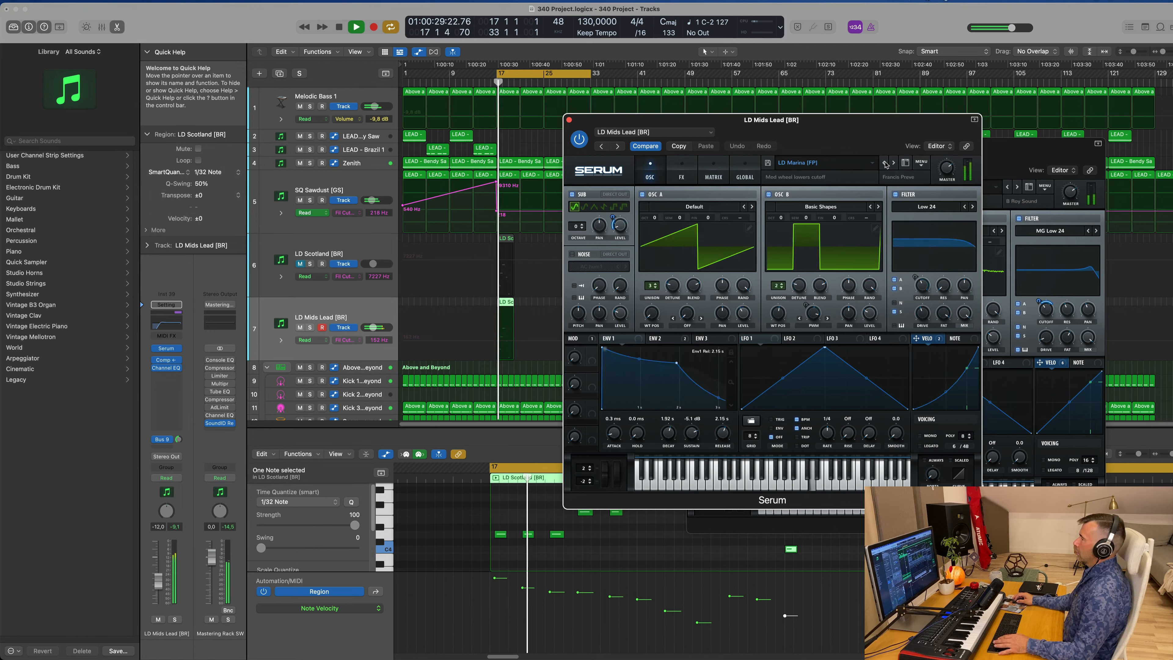
pyautogui.click(886, 163)
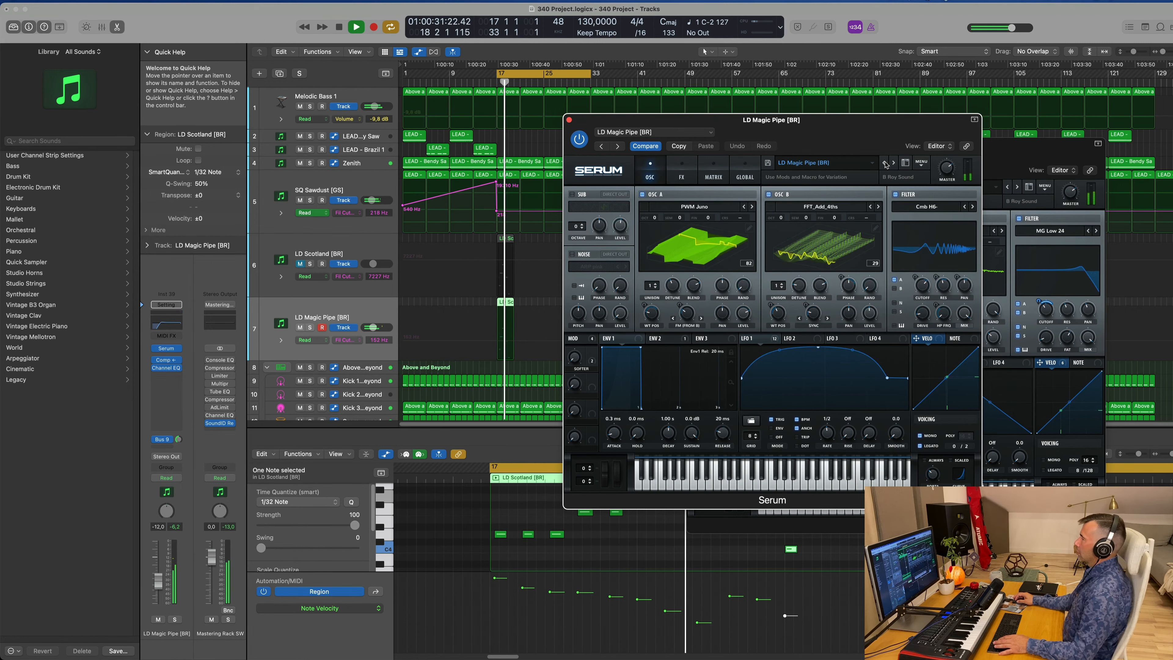
pyautogui.click(885, 163)
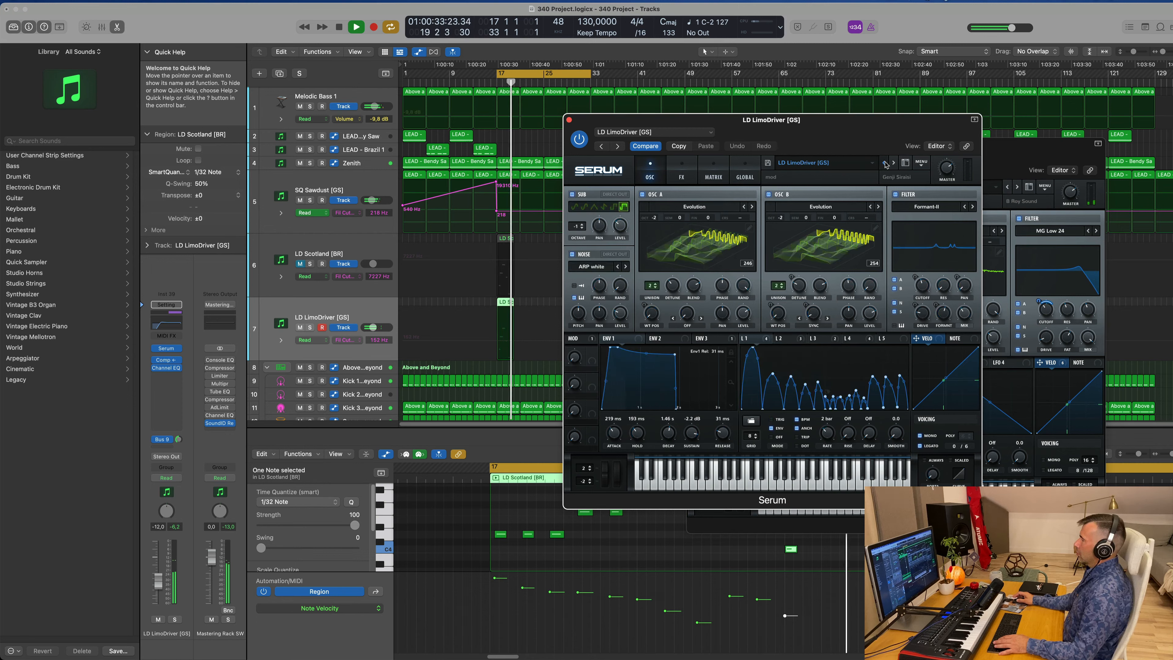
pyautogui.click(885, 163)
pyautogui.click(885, 163)
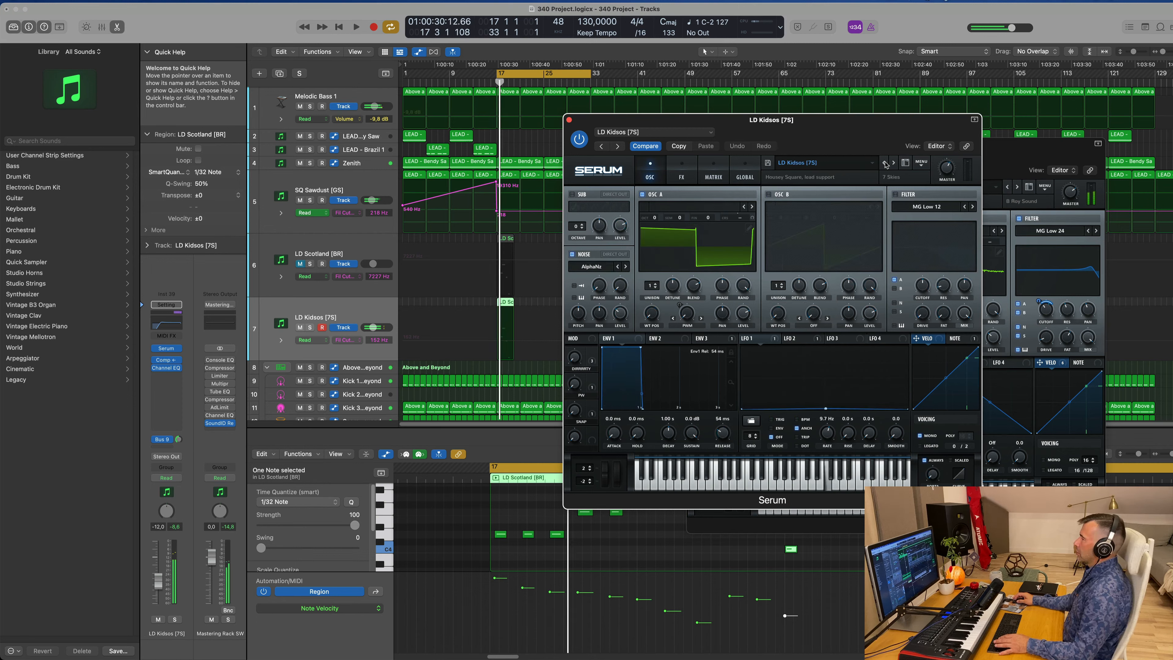
pyautogui.click(885, 163)
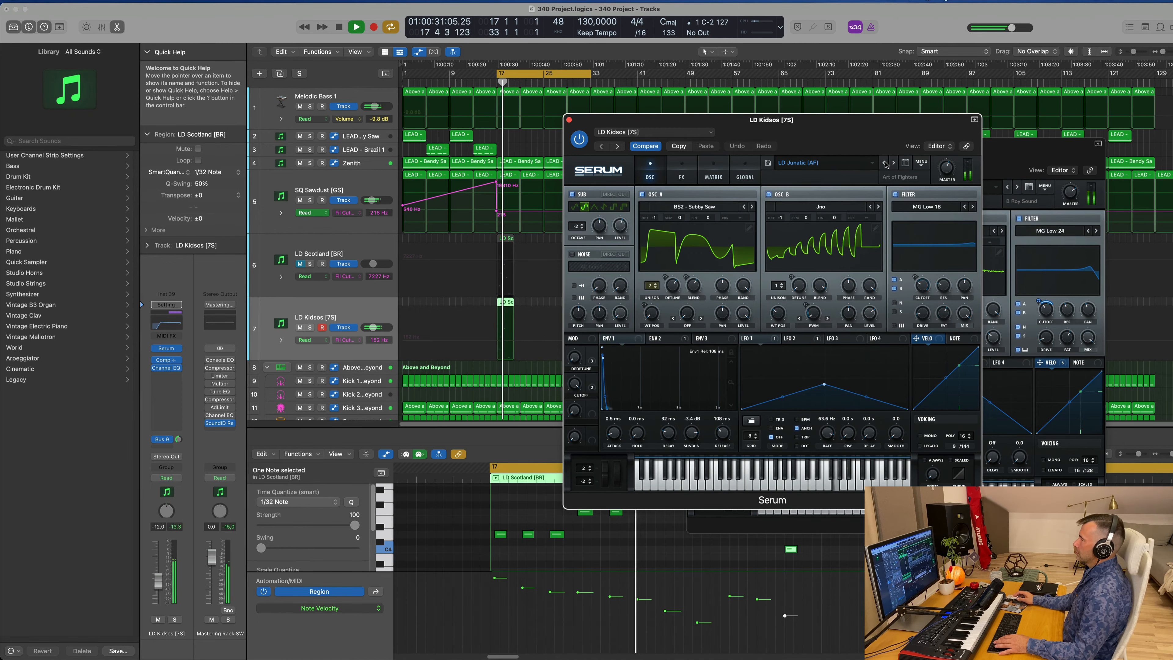
pyautogui.click(885, 163)
pyautogui.click(885, 163)
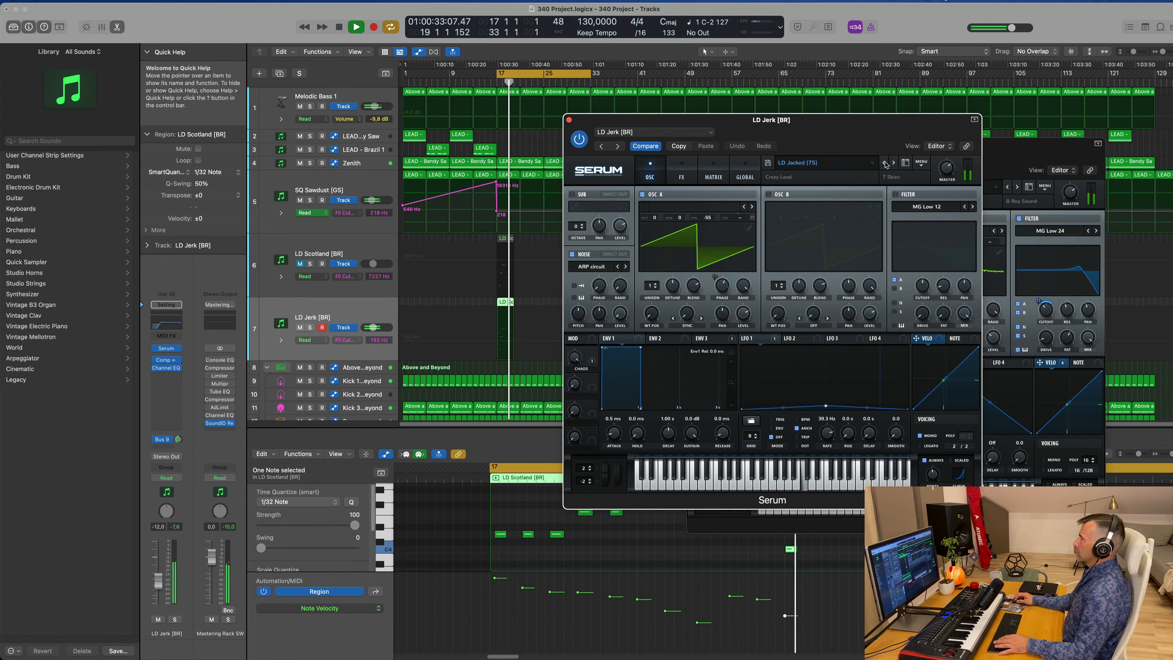
pyautogui.click(885, 163)
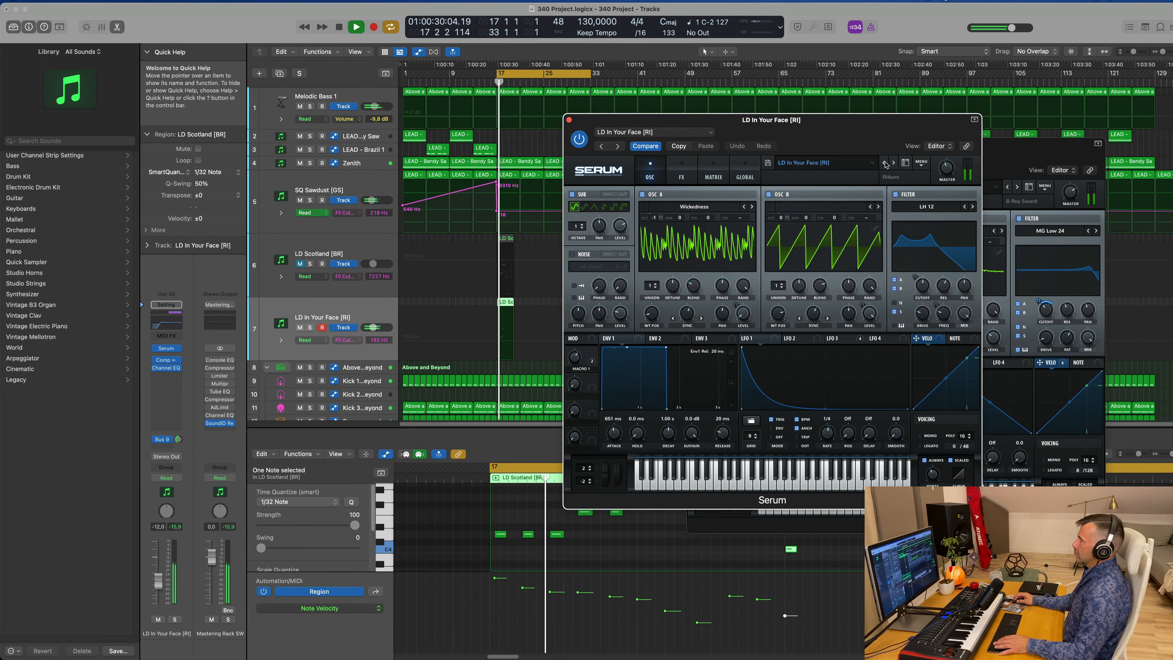
pyautogui.click(885, 164)
pyautogui.click(885, 163)
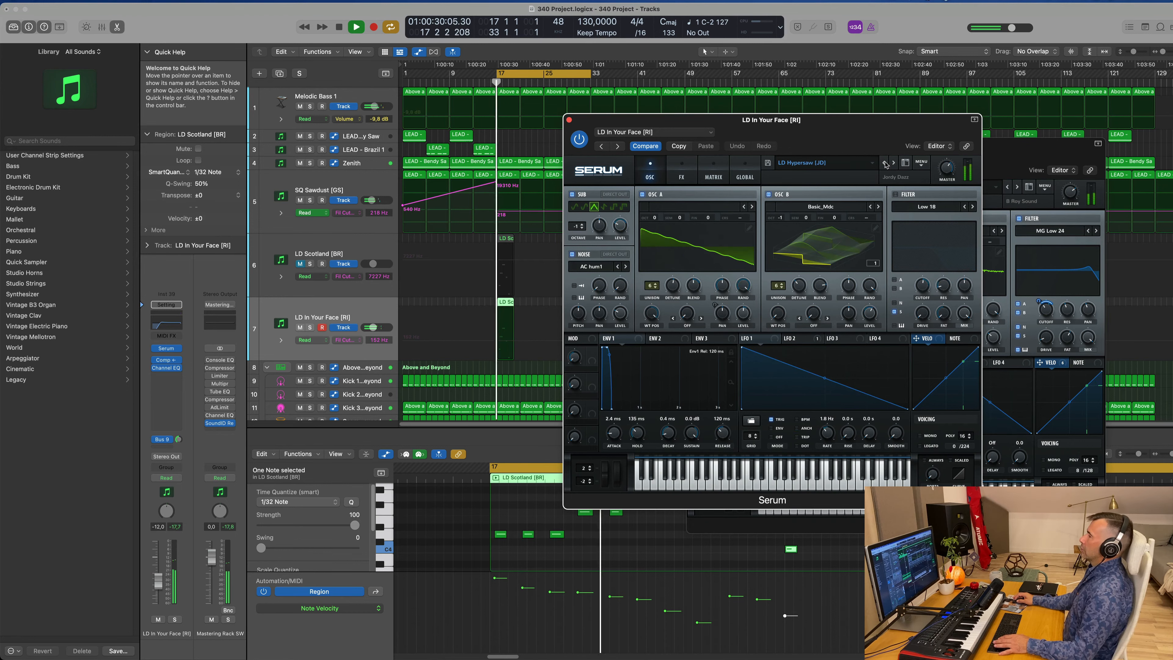
pyautogui.moveTo(883, 129); pyautogui.dragTo(826, 171)
pyautogui.click(828, 205)
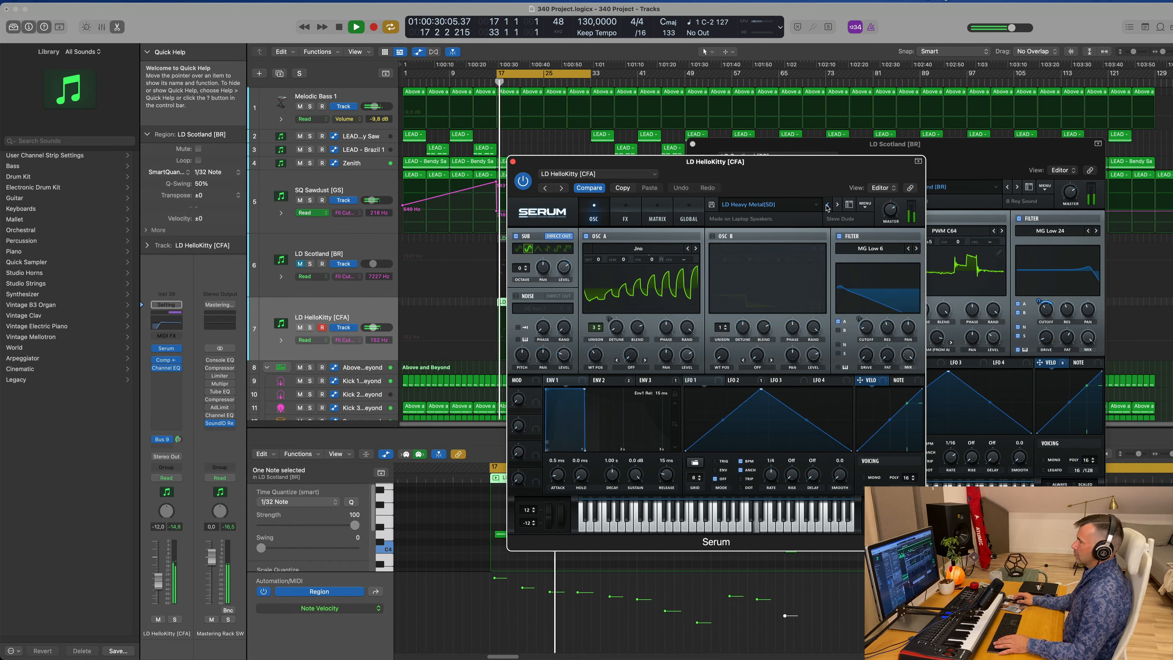
pyautogui.click(827, 206)
pyautogui.click(827, 207)
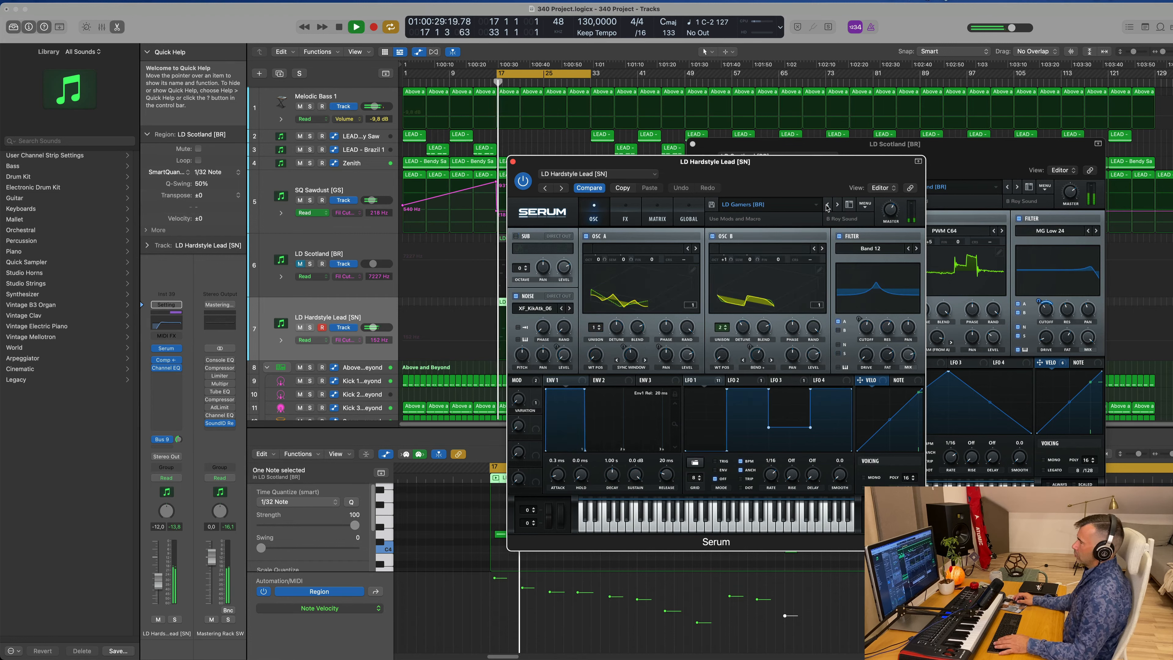
pyautogui.click(827, 207)
pyautogui.click(827, 207)
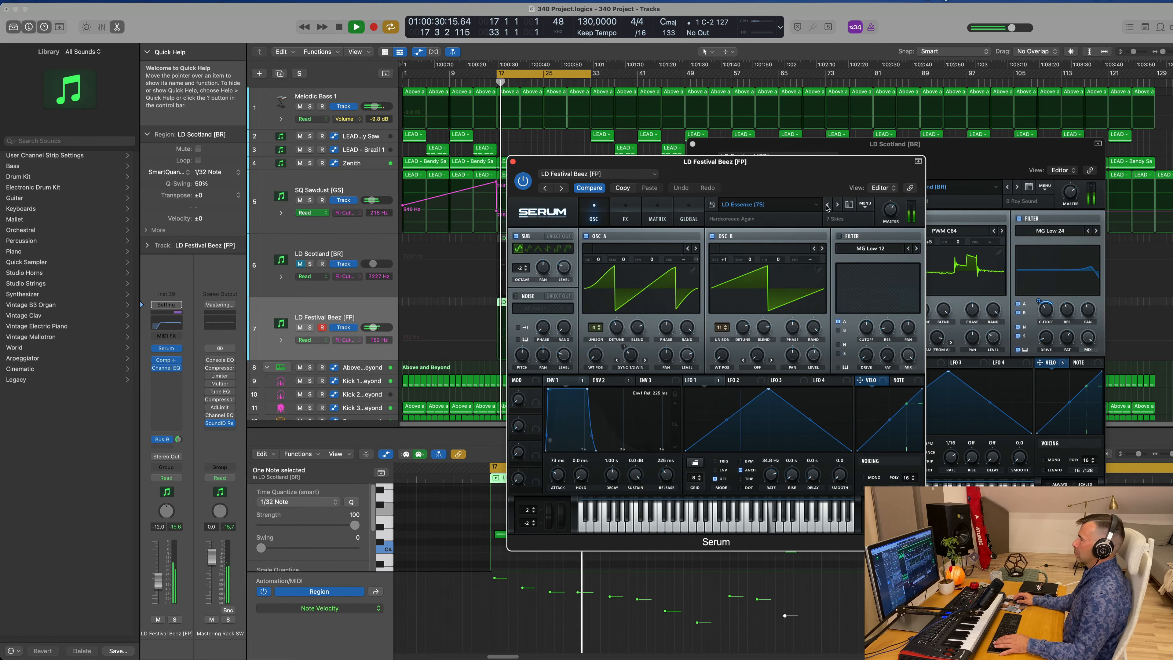
pyautogui.click(827, 207)
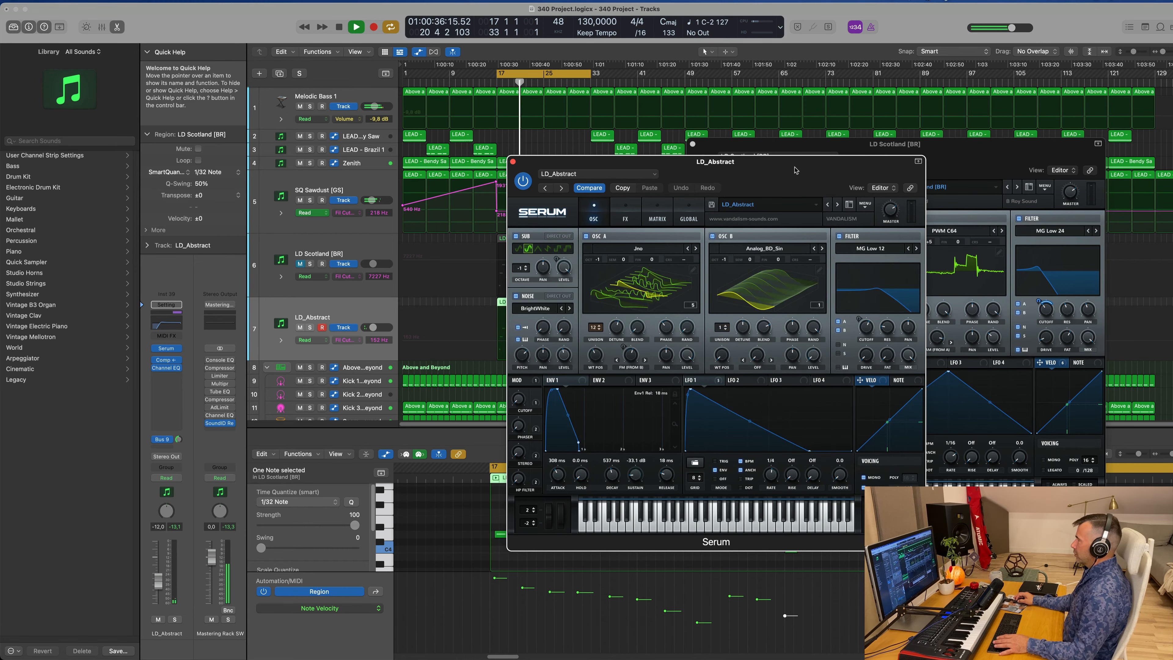
# Step: Move Serum off the lead region, restart playback and set the LD_Abstract track volume to -7.0 dB
pyautogui.press('space')
pyautogui.moveTo(792, 164); pyautogui.dragTo(859, 129)
pyautogui.press('space')
pyautogui.press('space')
pyautogui.press('space')
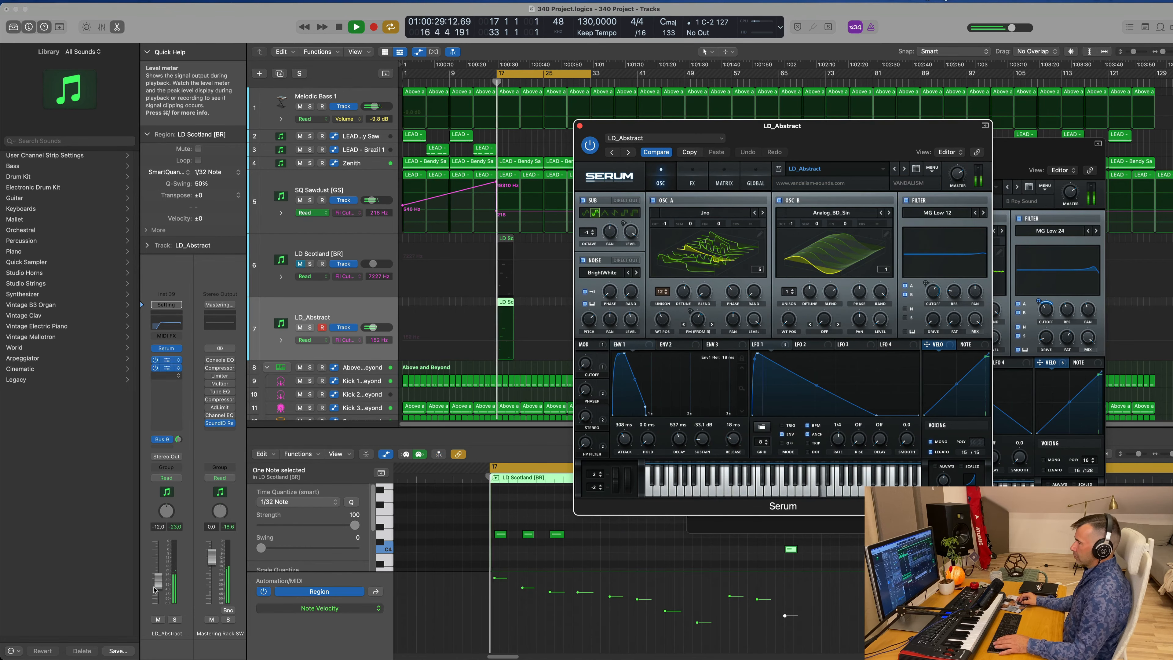
pyautogui.moveTo(158, 581); pyautogui.dragTo(158, 575)
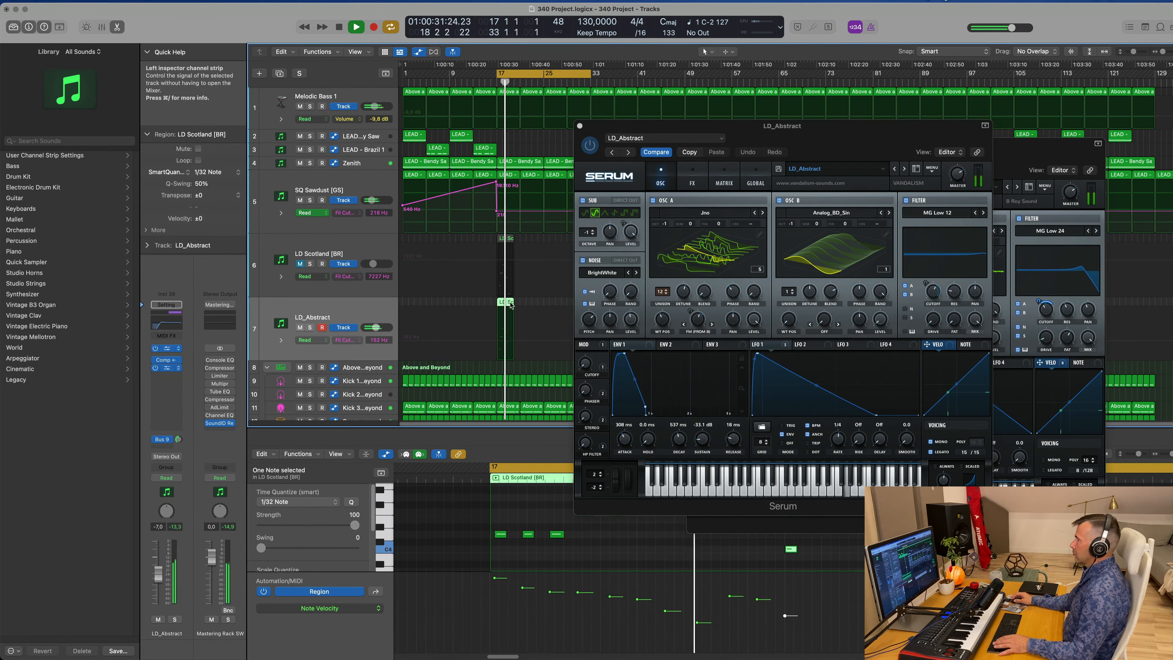
# Step: Audition the Serum lead presets from LD_Artists forward to LD_Bombai, moving the plug-in window down and restarting playback from bar 17
pyautogui.click(905, 169)
pyautogui.press('space')
pyautogui.press('space')
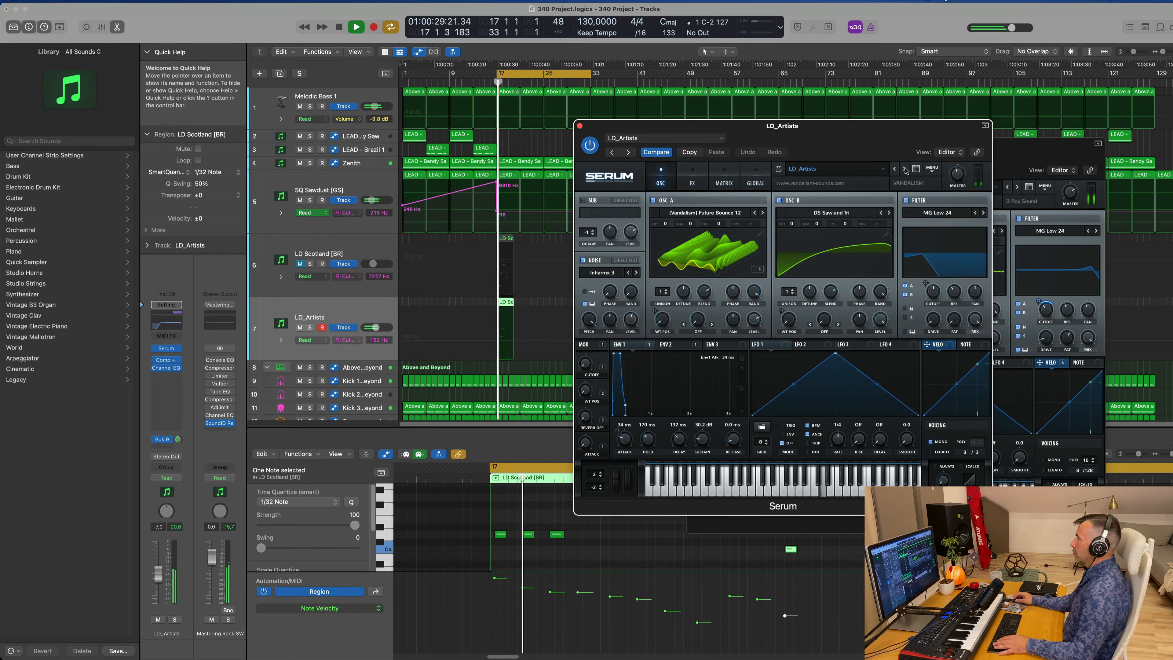
pyautogui.click(905, 169)
pyautogui.click(905, 169)
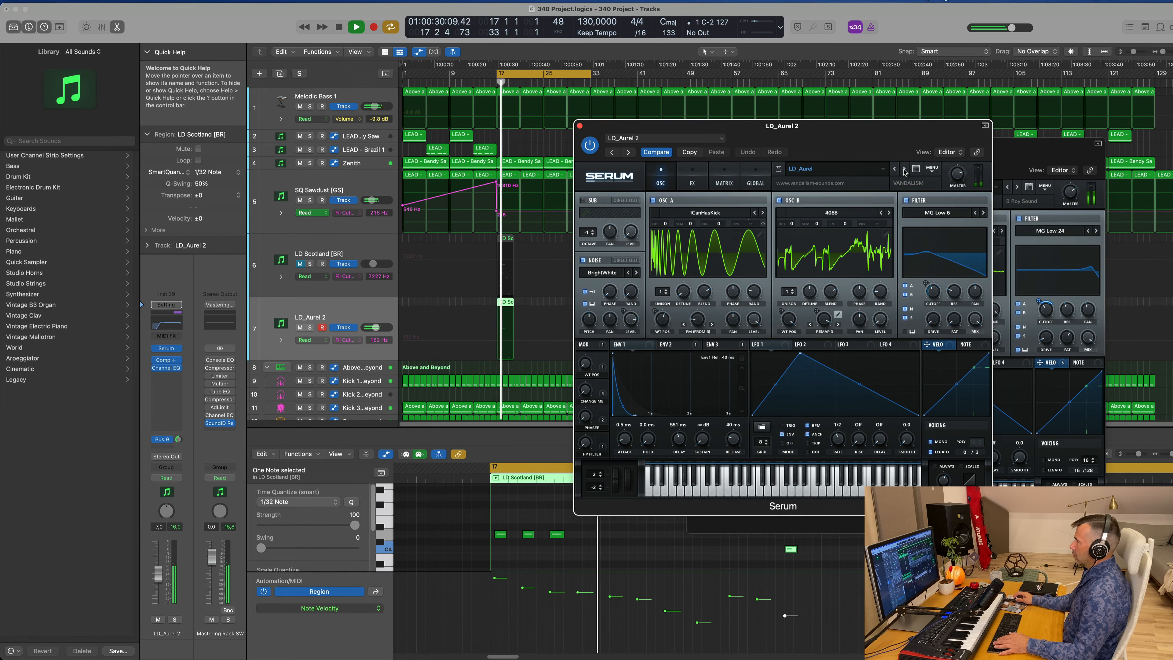
pyautogui.click(904, 170)
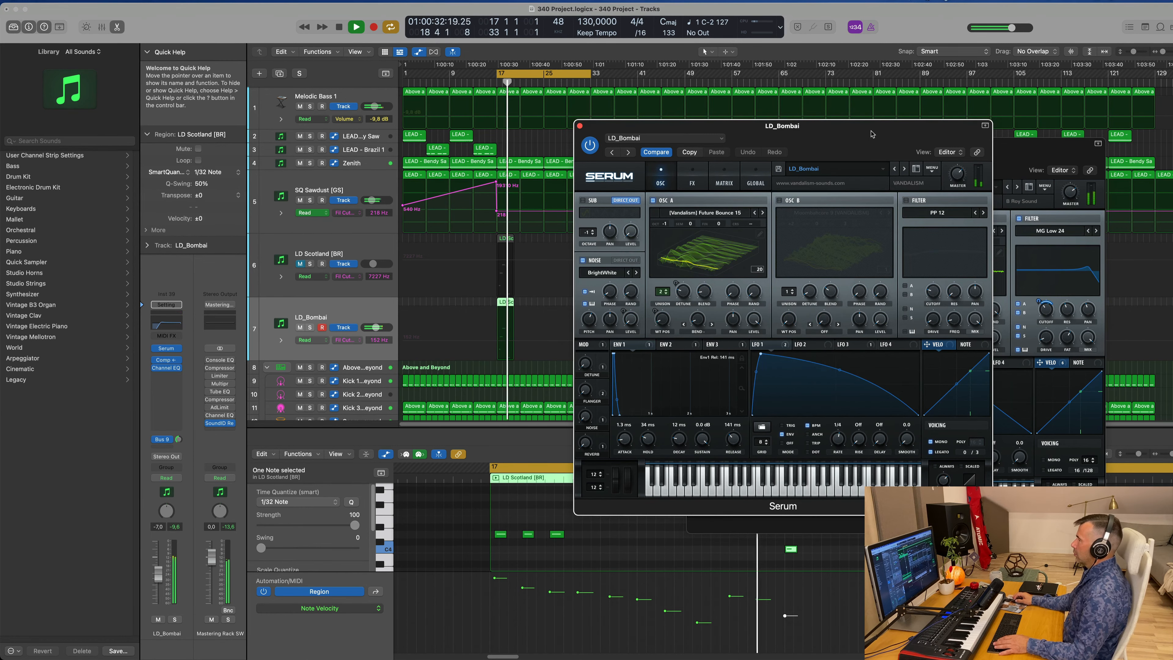
pyautogui.moveTo(871, 130); pyautogui.dragTo(820, 179)
pyautogui.press('space')
pyautogui.press('space')
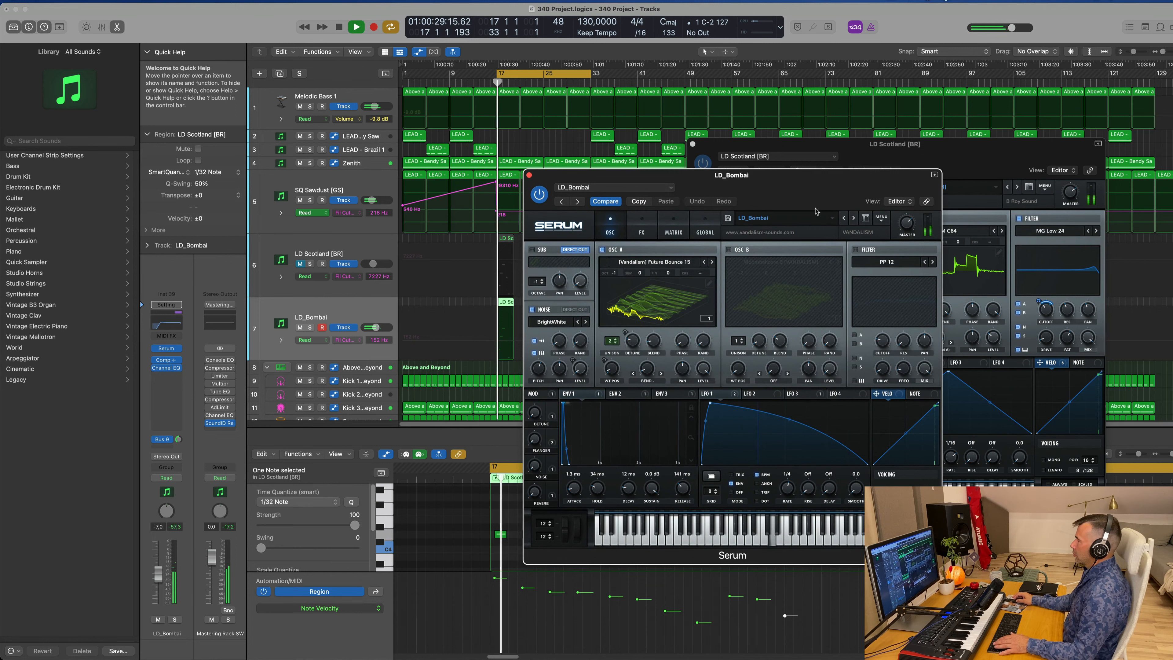
# Step: Continue auditioning Serum lead presets forward from LD_Border through LD_Dance All Night and LD_Domina to LD_Echo while the melody plays
pyautogui.click(853, 217)
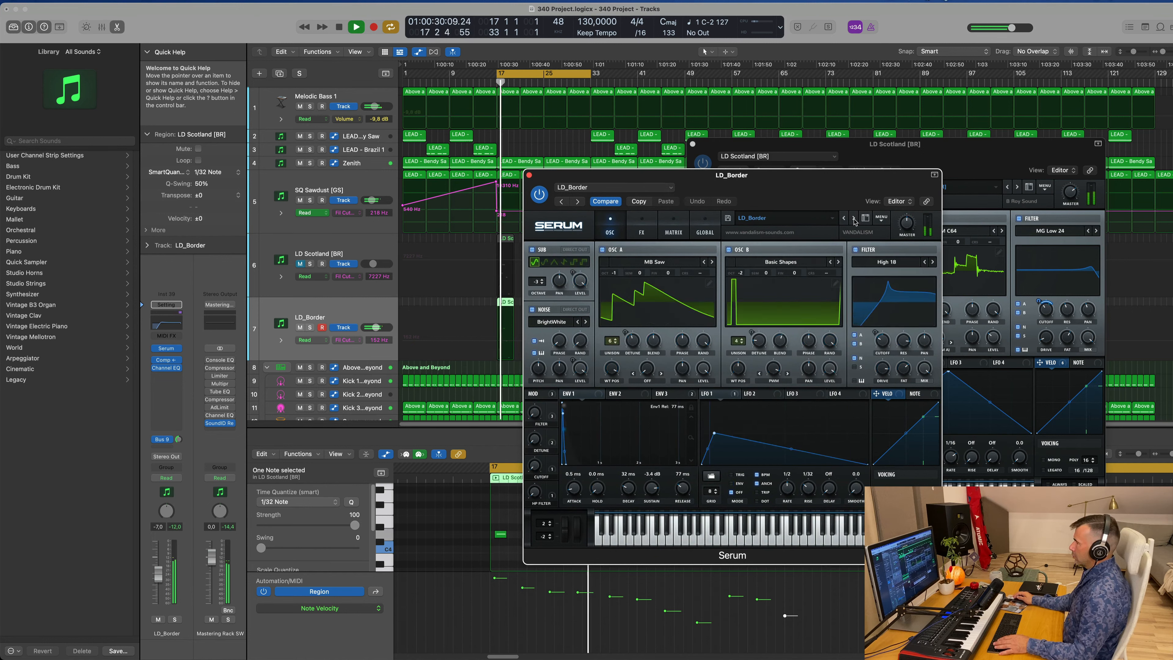
pyautogui.click(854, 217)
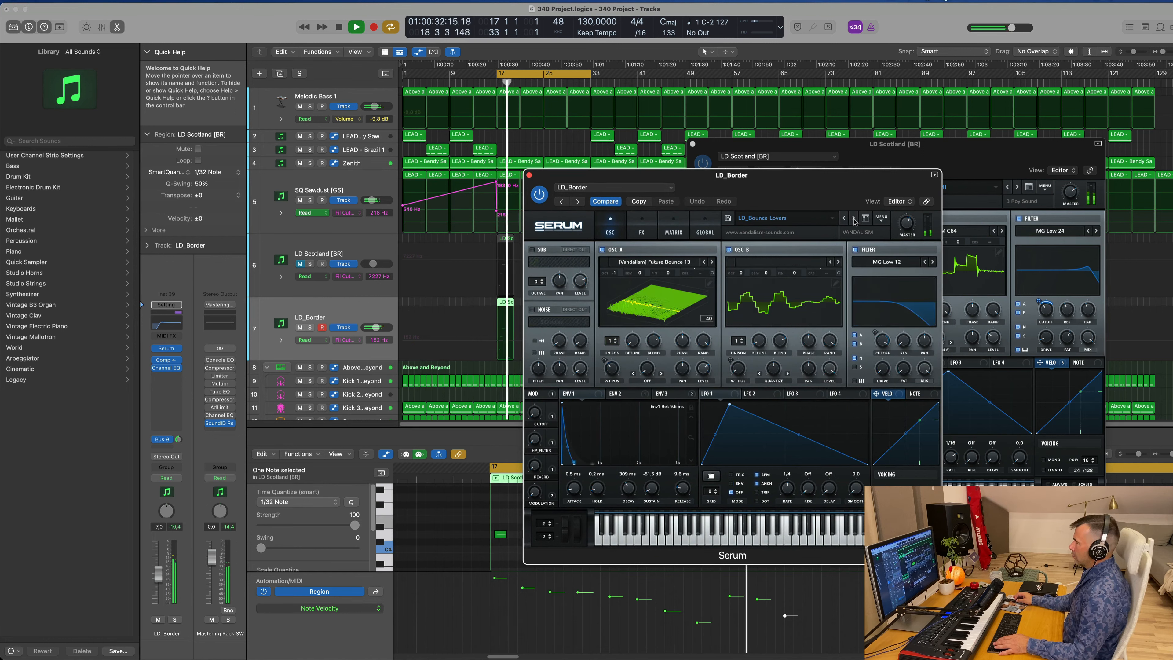
pyautogui.click(854, 218)
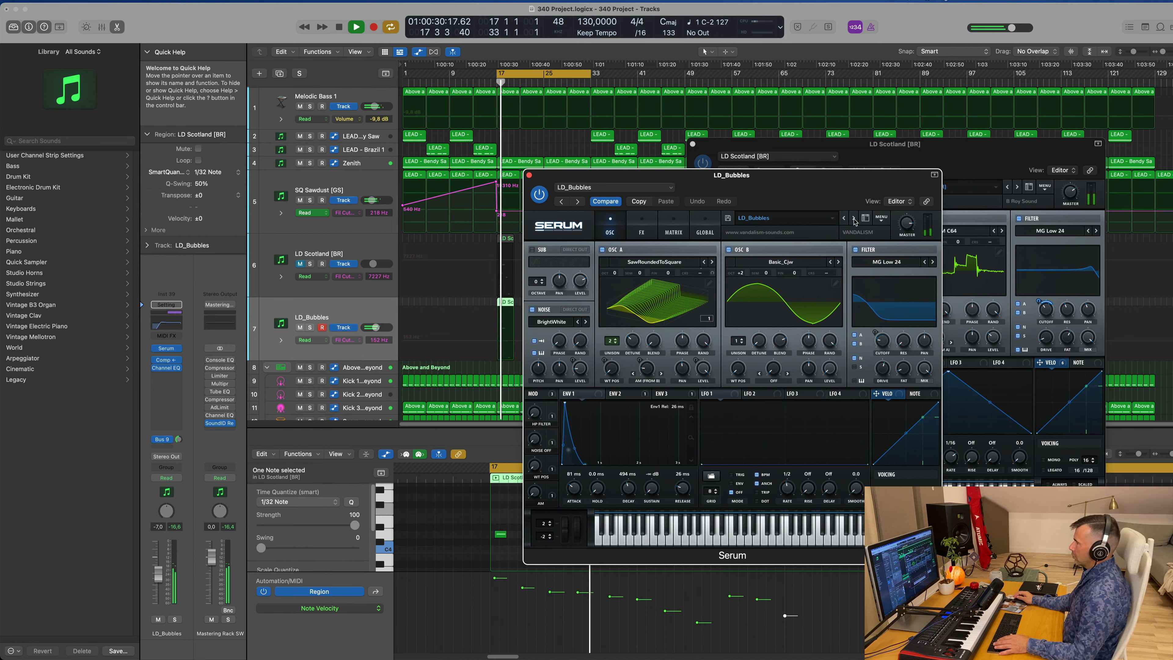
pyautogui.click(853, 218)
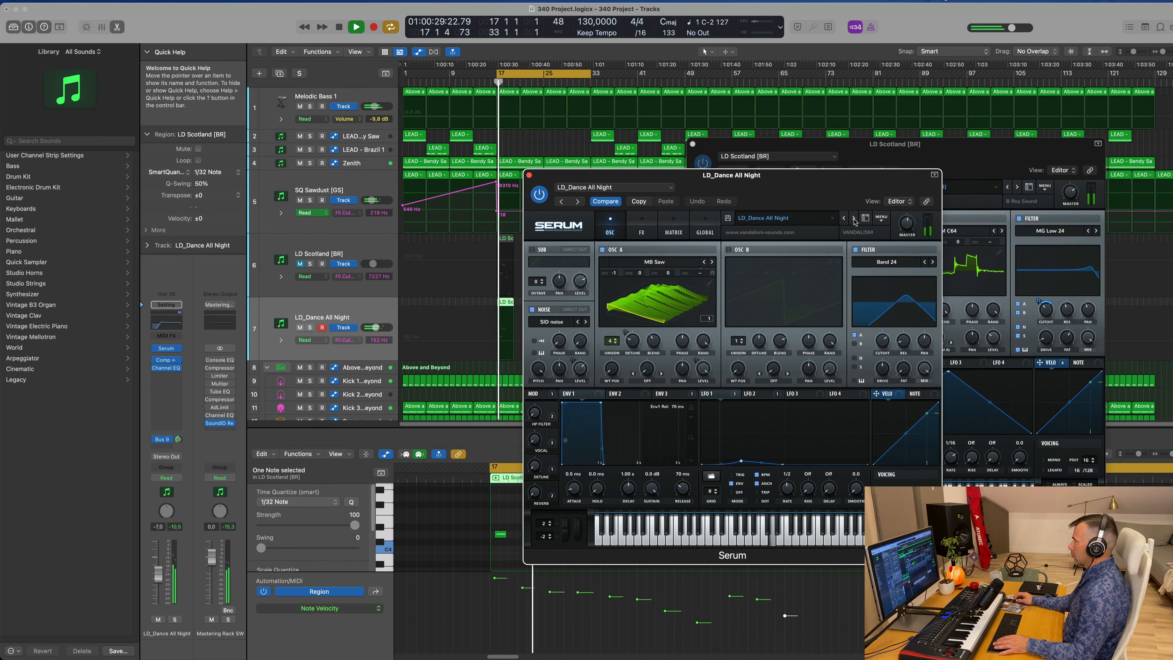
pyautogui.click(854, 218)
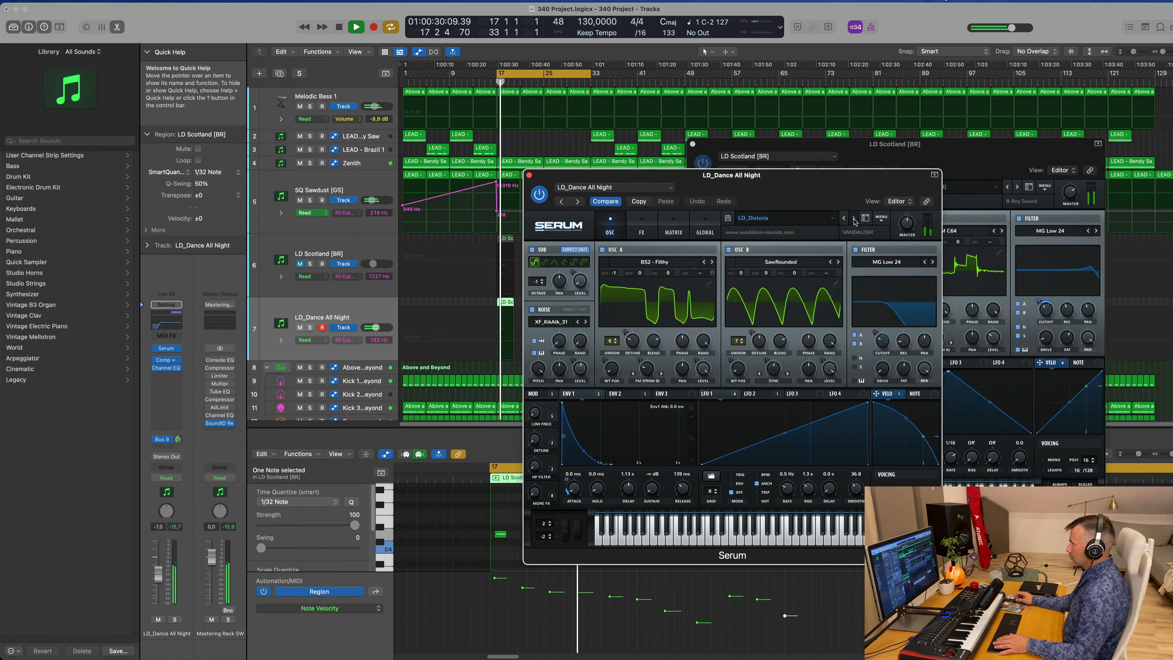
pyautogui.click(853, 218)
pyautogui.click(853, 218)
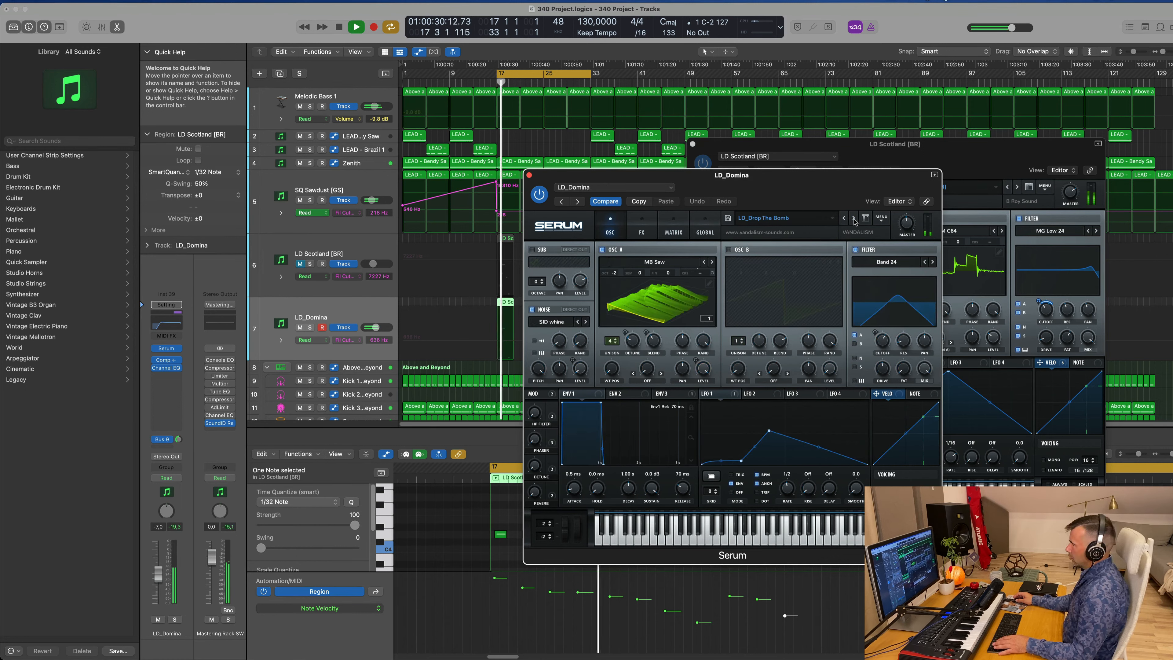
pyautogui.click(853, 217)
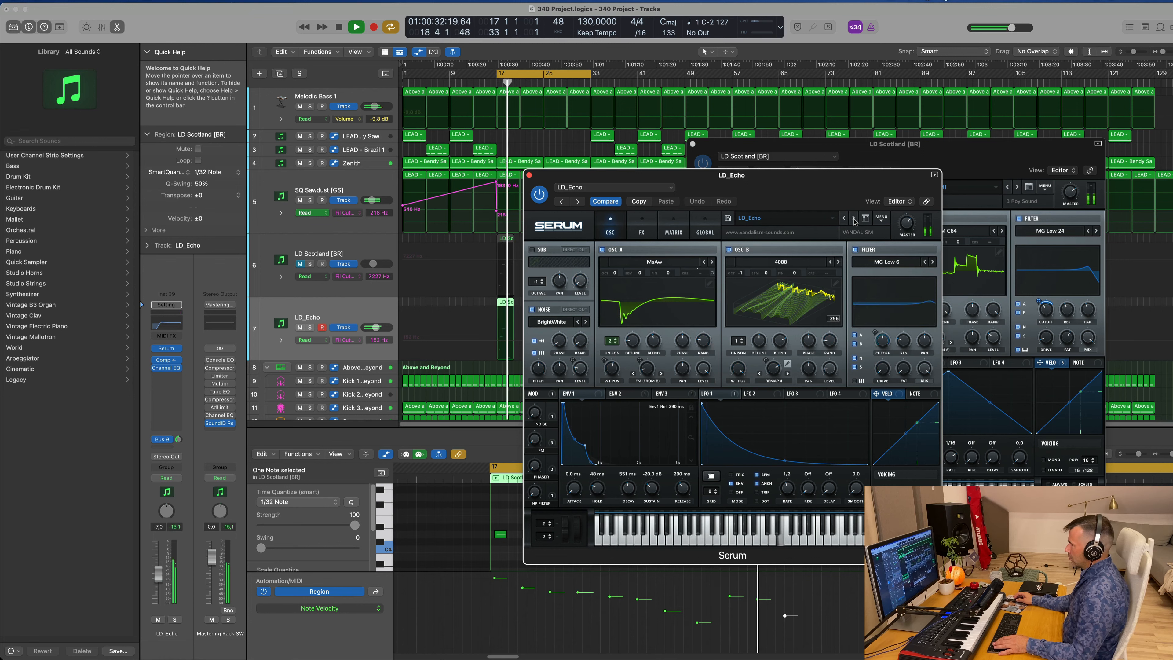
# Step: Audition the Serum lead presets from LD_Funky Boy forward to LD_Ready For Love and dismiss the missing noise file message
pyautogui.click(854, 218)
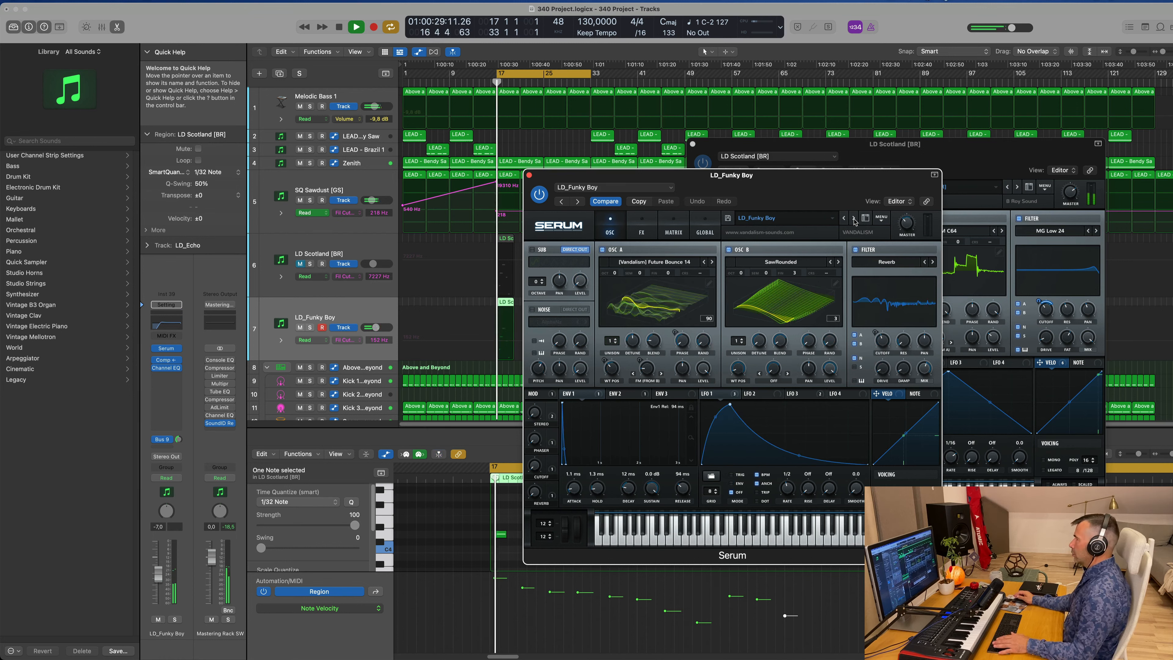
pyautogui.click(854, 218)
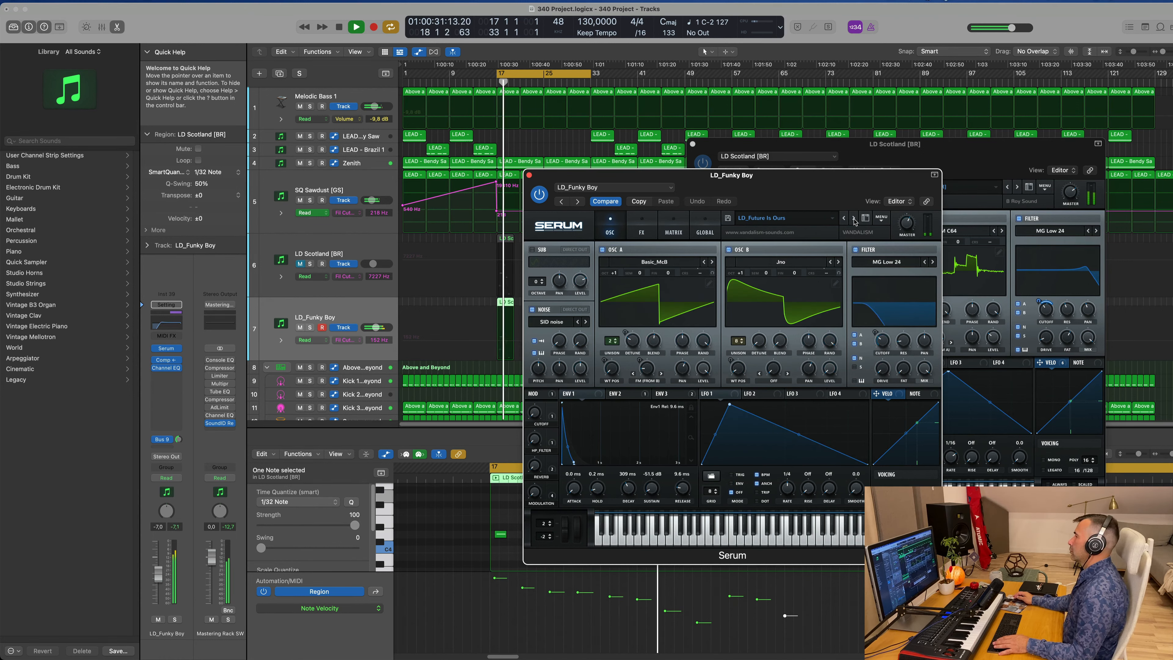
pyautogui.click(853, 218)
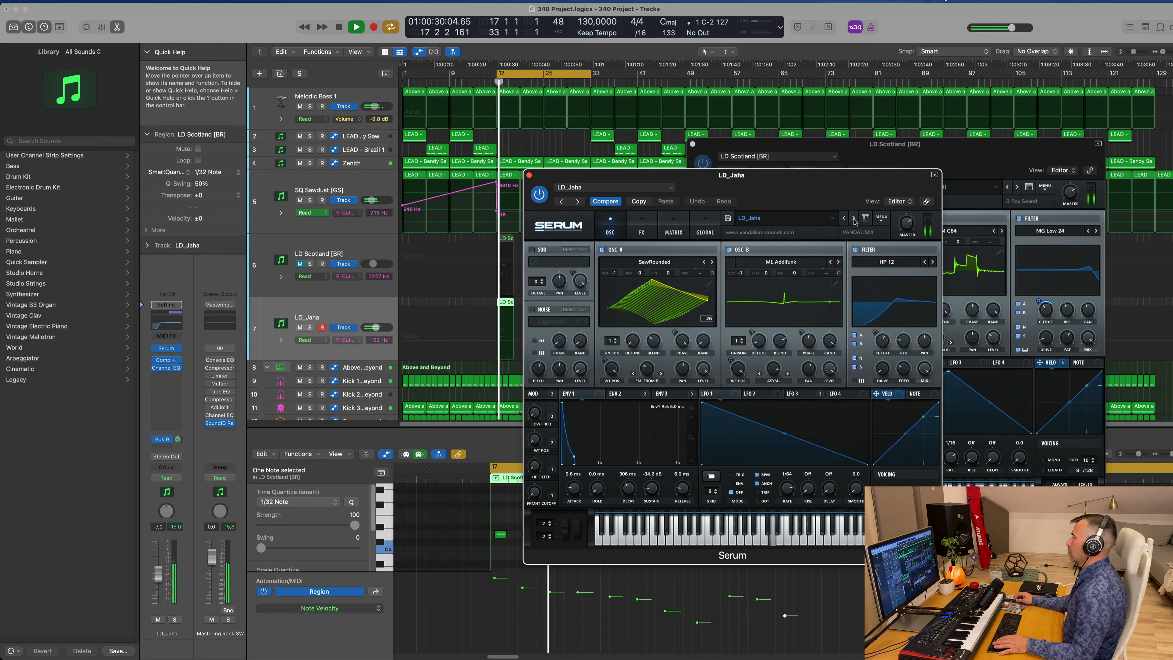
pyautogui.click(854, 217)
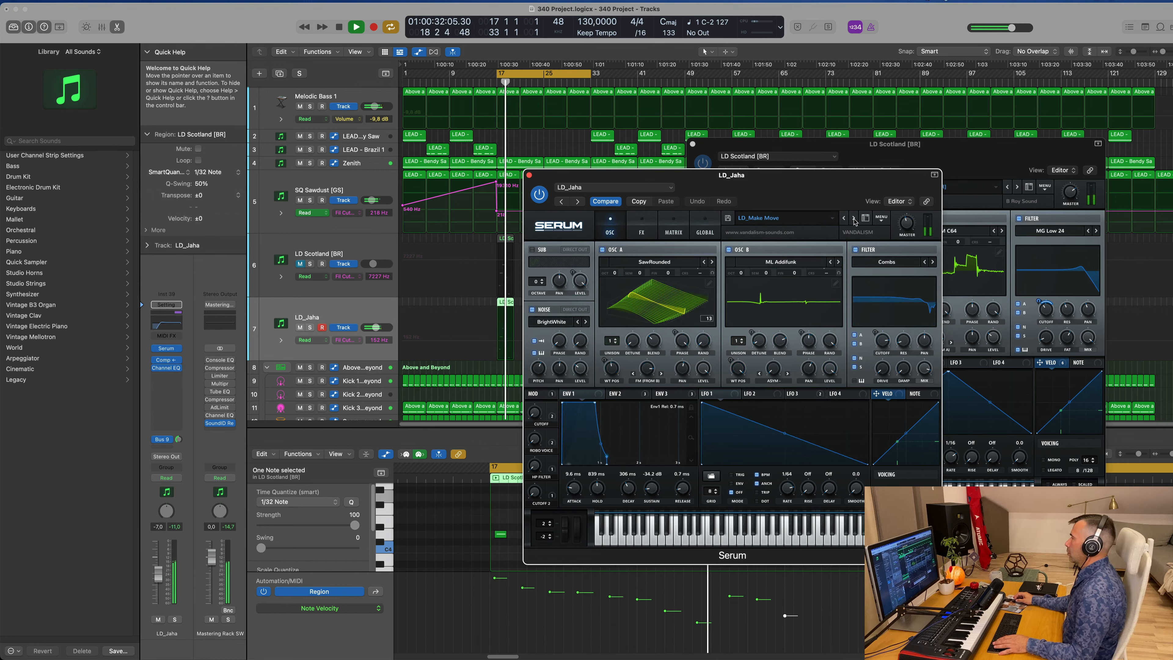
pyautogui.click(854, 217)
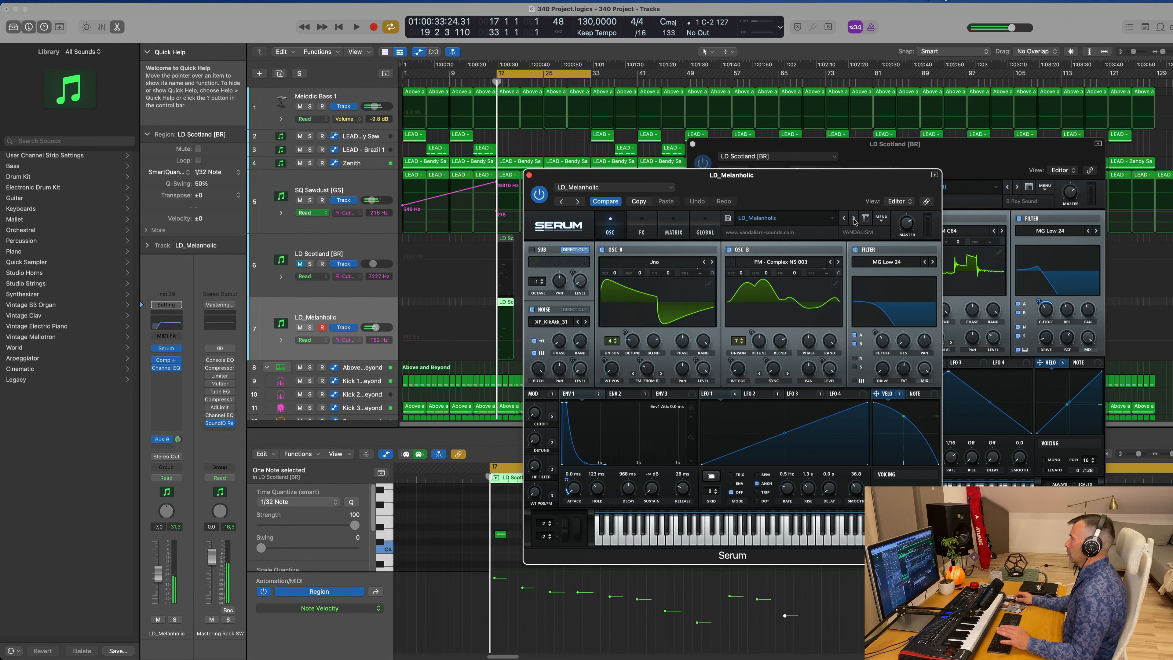
pyautogui.click(854, 218)
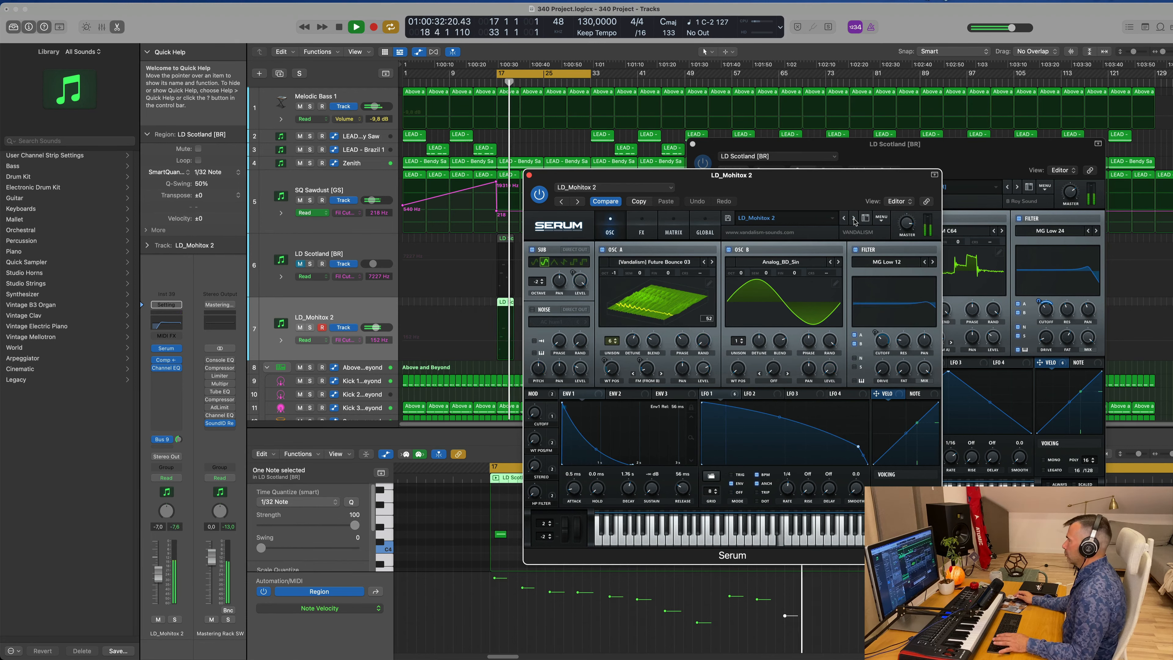
pyautogui.click(854, 218)
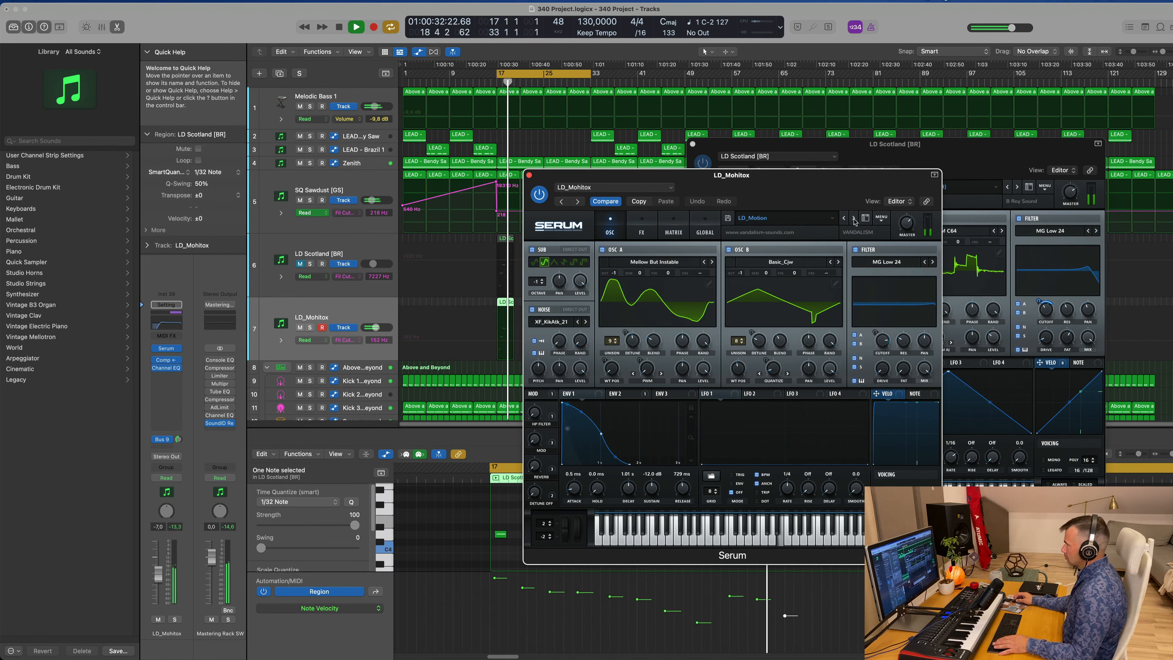
pyautogui.click(854, 218)
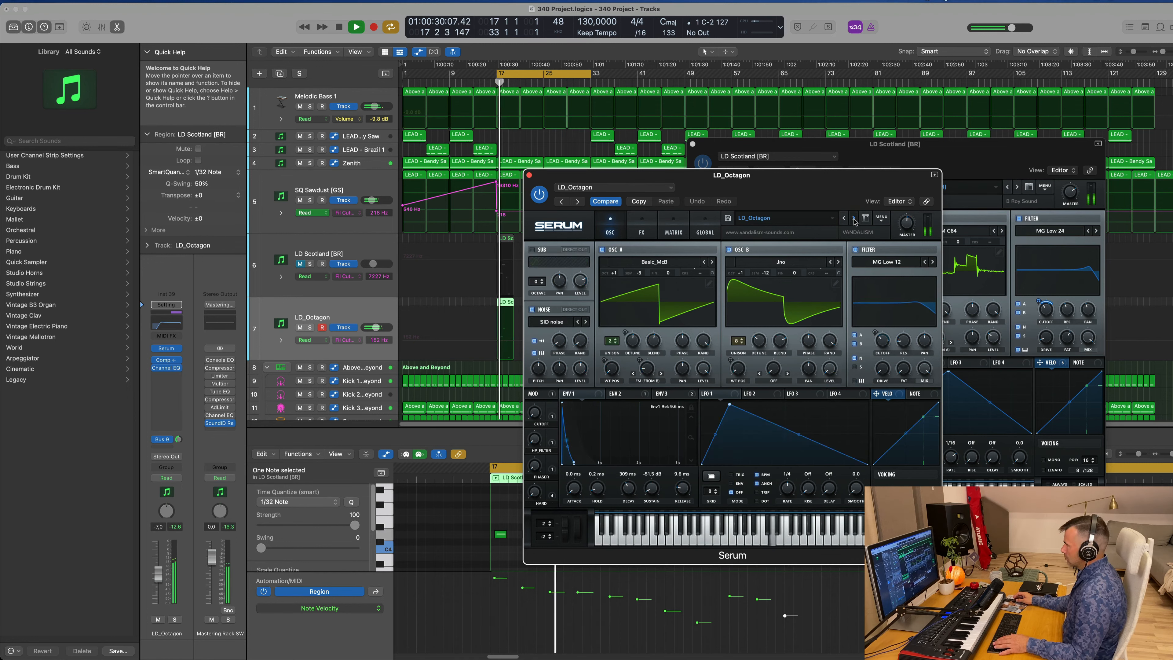
pyautogui.click(854, 219)
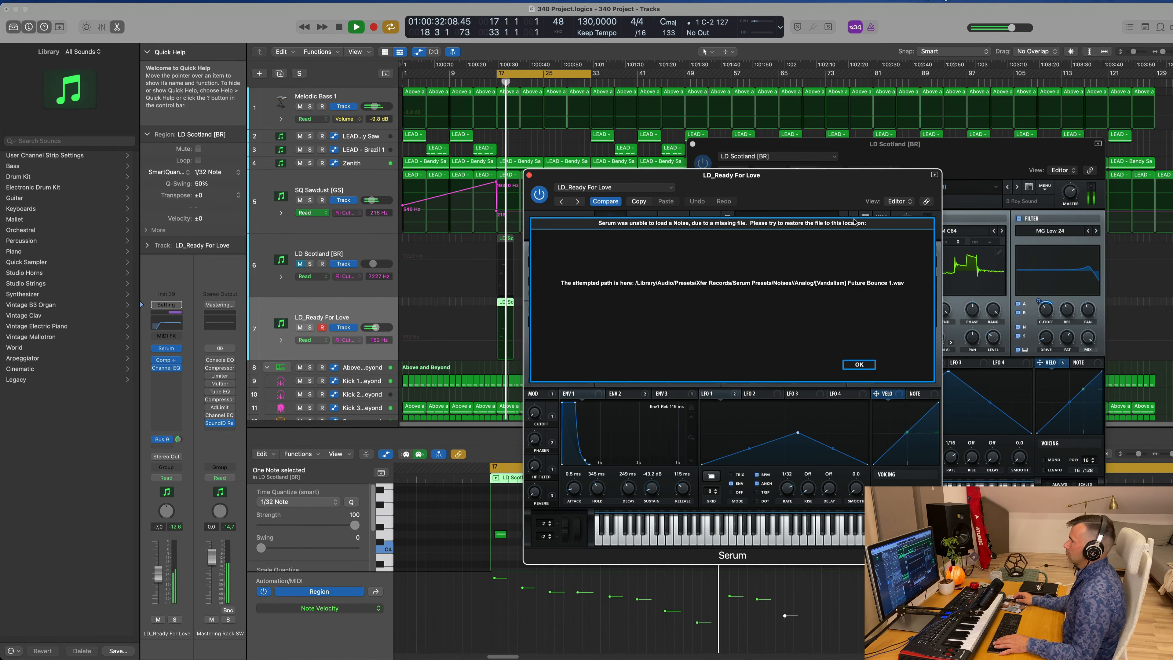
pyautogui.press('Return')
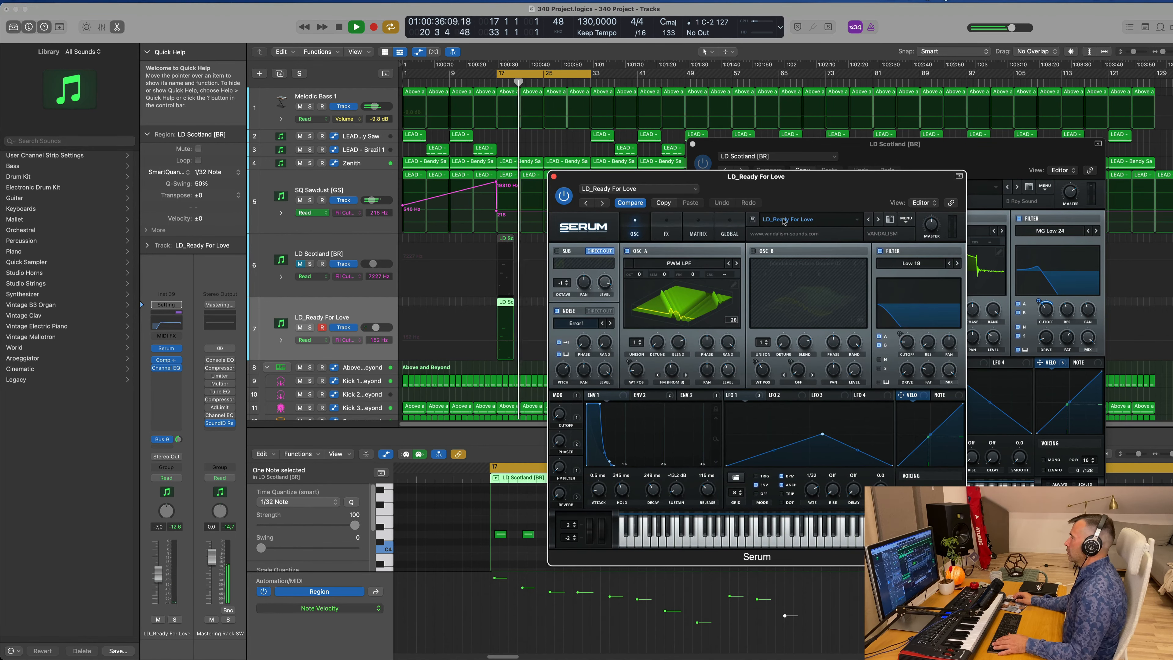
# Step: Load the LD_Beach Party preset from Serum's Shocking Tropical House For Serum bank on the duplicated lead track
pyautogui.click(774, 222)
pyautogui.moveTo(796, 359)
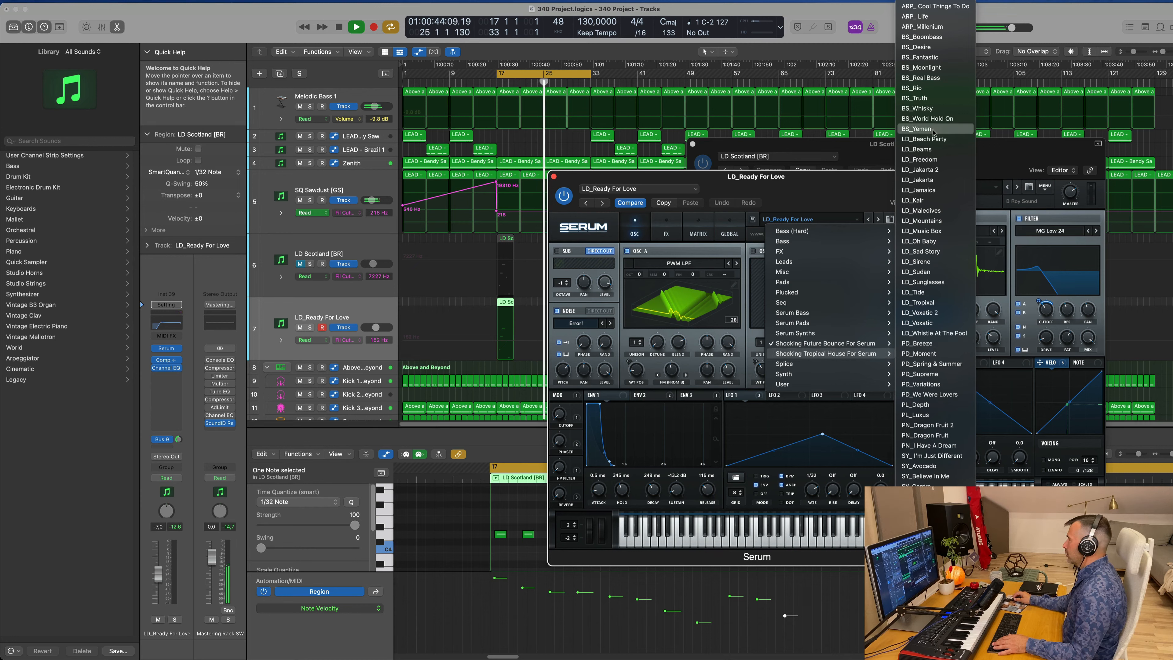
pyautogui.click(843, 214)
pyautogui.click(870, 220)
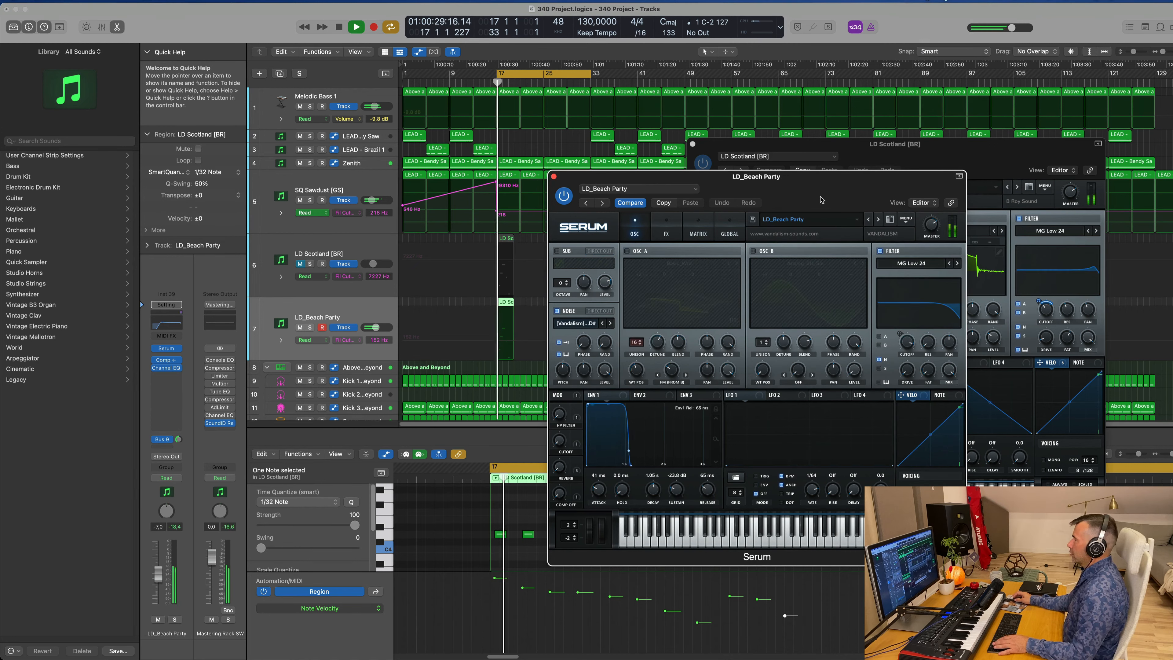
# Step: Audition the tropical house leads forward from LD_Beams until LD_Maledives is loaded, dismissing the missing noise file message at LD_Jamaica
pyautogui.click(879, 220)
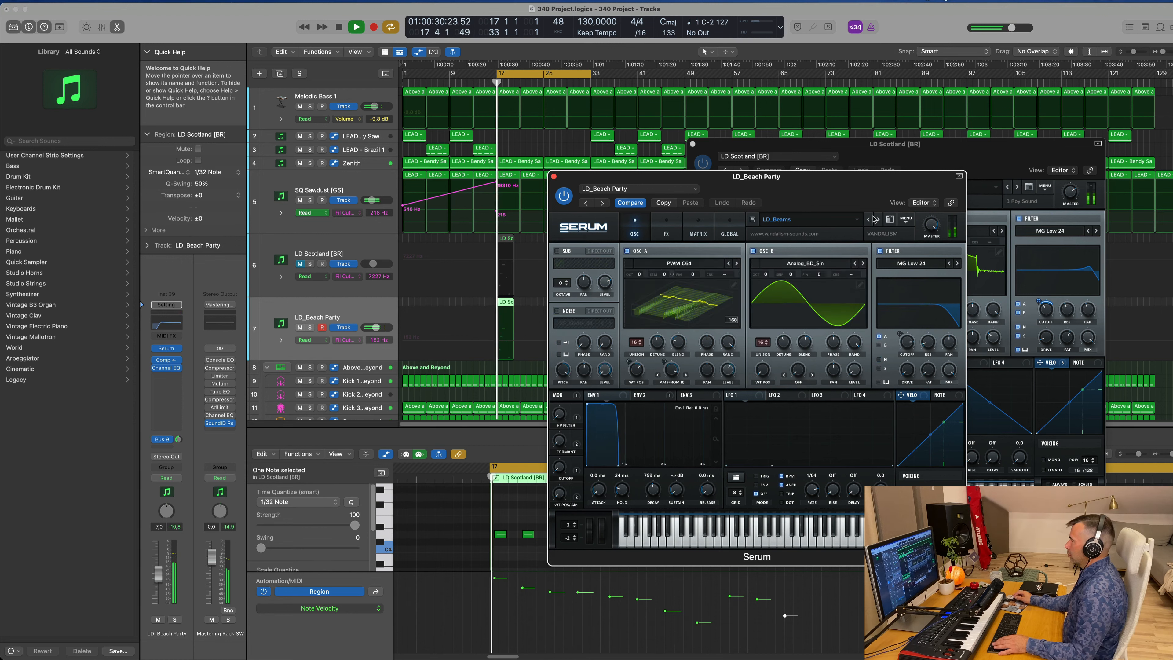
pyautogui.click(878, 220)
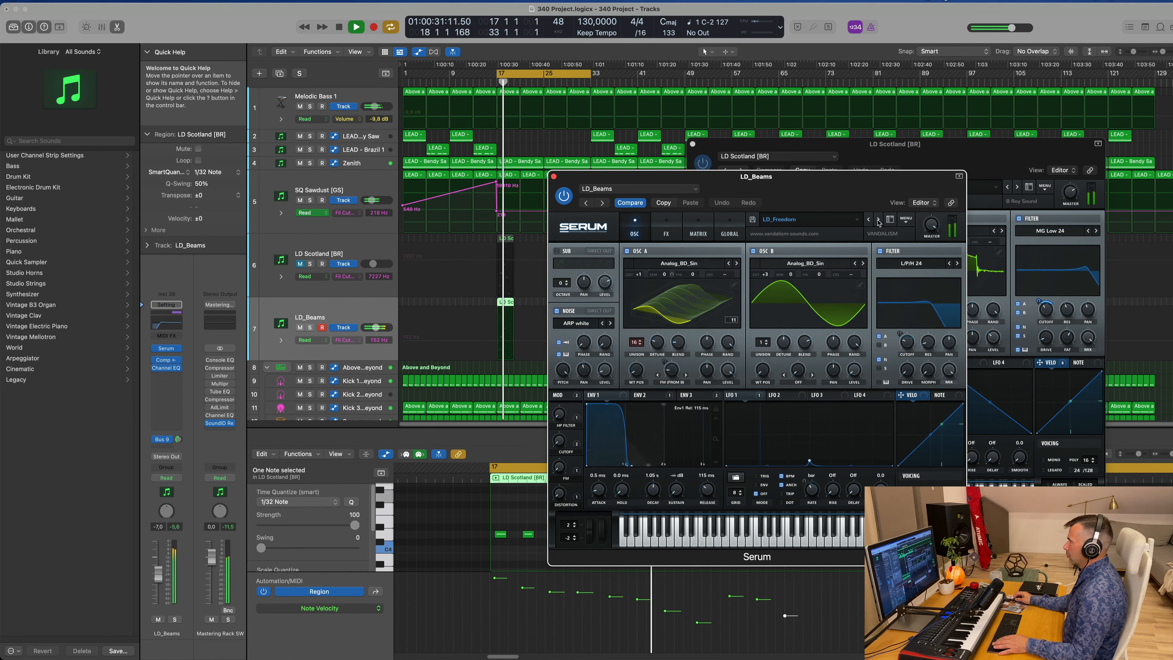
pyautogui.click(879, 220)
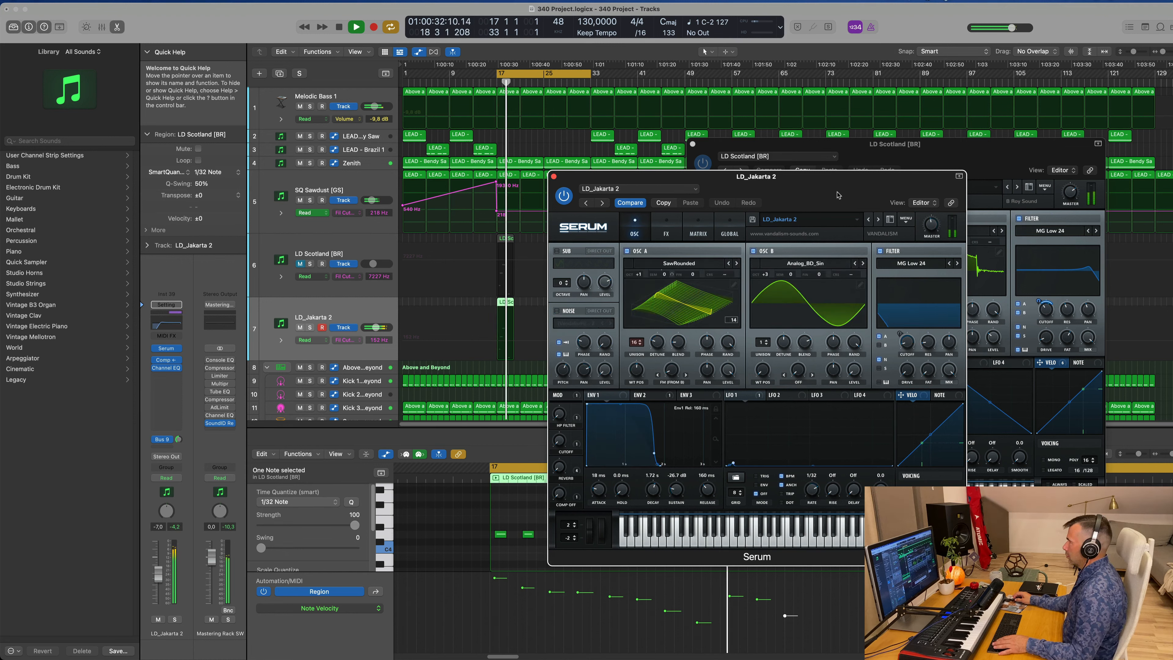
pyautogui.click(879, 221)
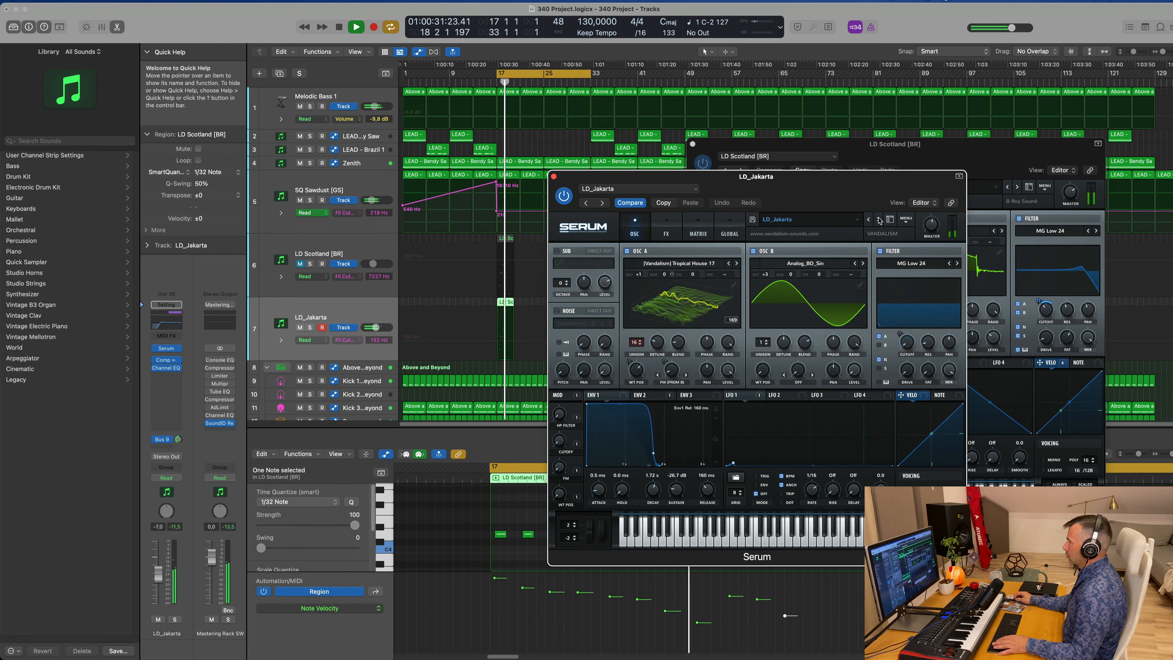
pyautogui.click(879, 221)
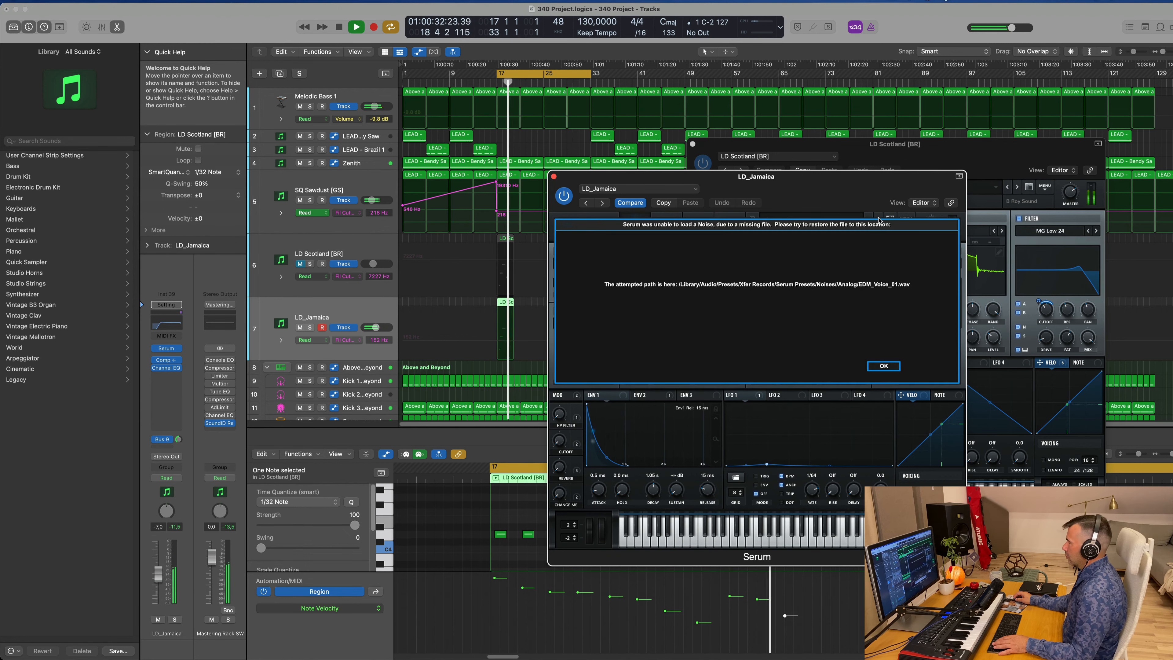
pyautogui.click(884, 366)
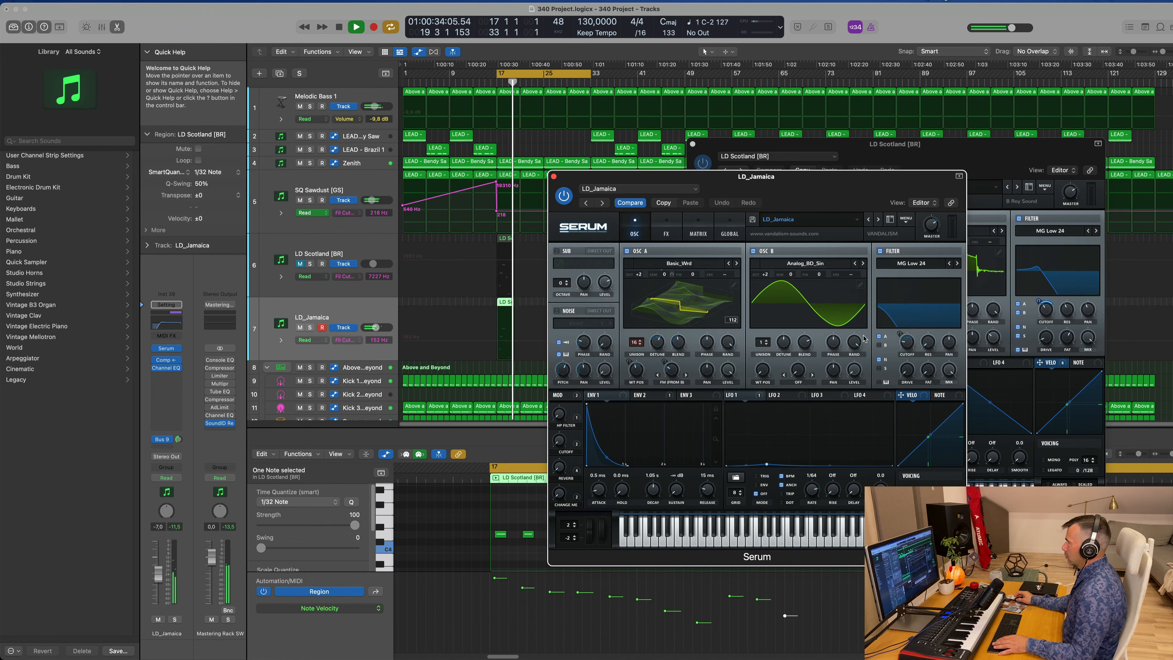
pyautogui.click(878, 221)
pyautogui.click(878, 220)
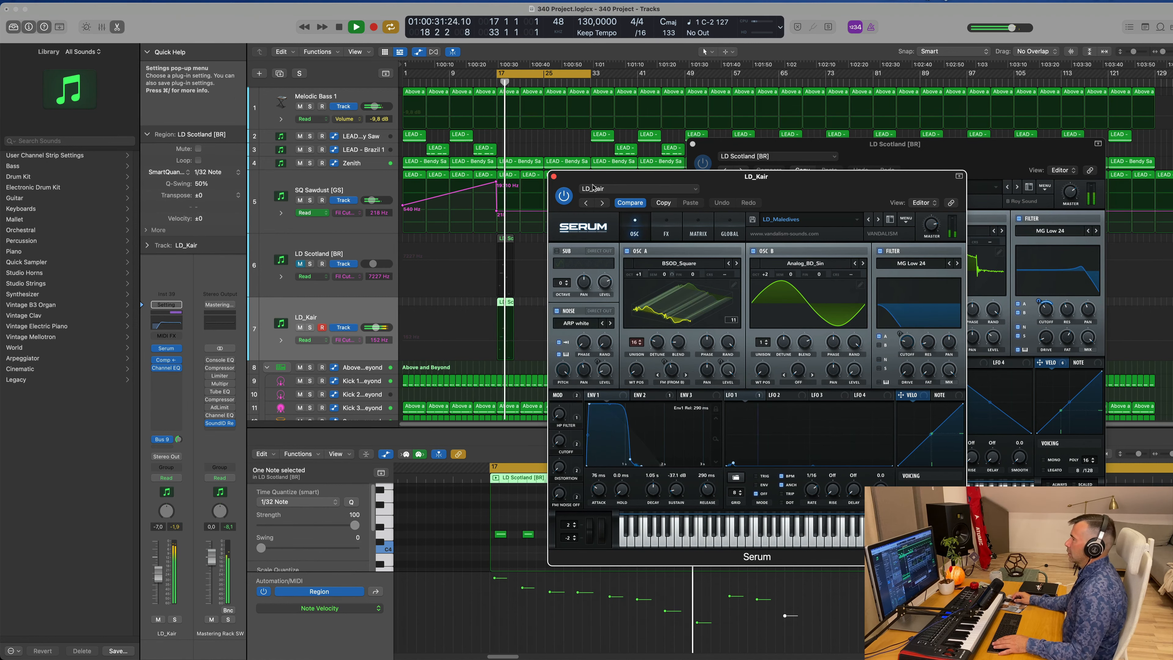
# Step: Close the duplicated track's Serum window, restart playback from bar 17, mute the LD_Kair track and hear the original LD Scotland [BR] lead
pyautogui.click(554, 177)
pyautogui.press('space')
pyautogui.press('space')
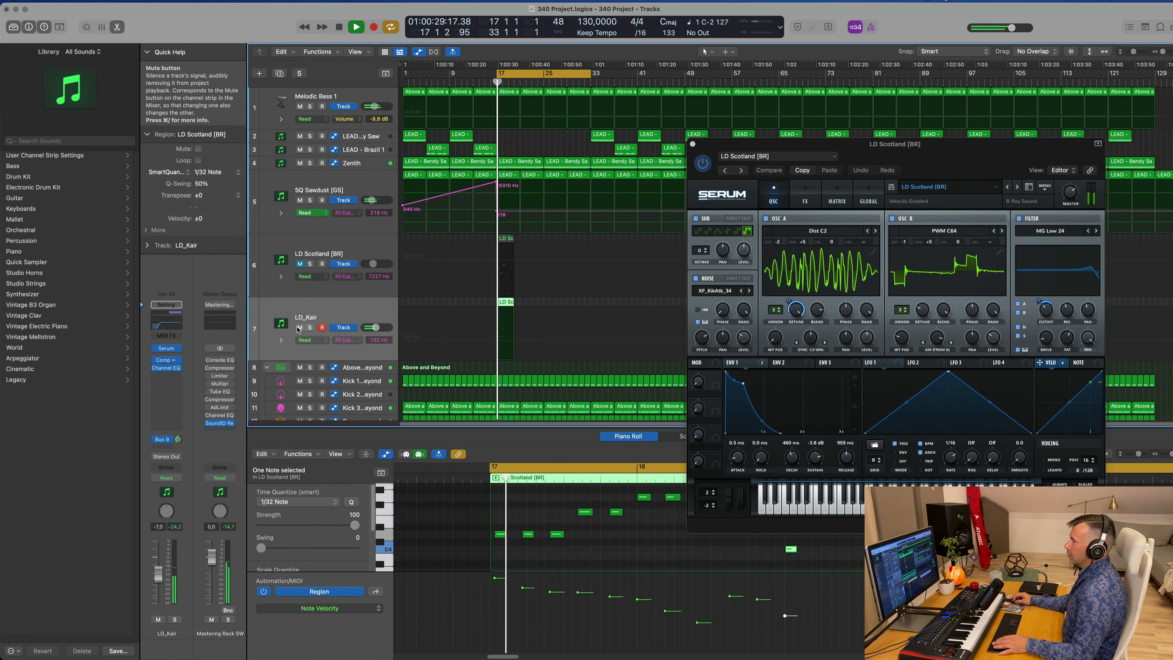
pyautogui.click(300, 327)
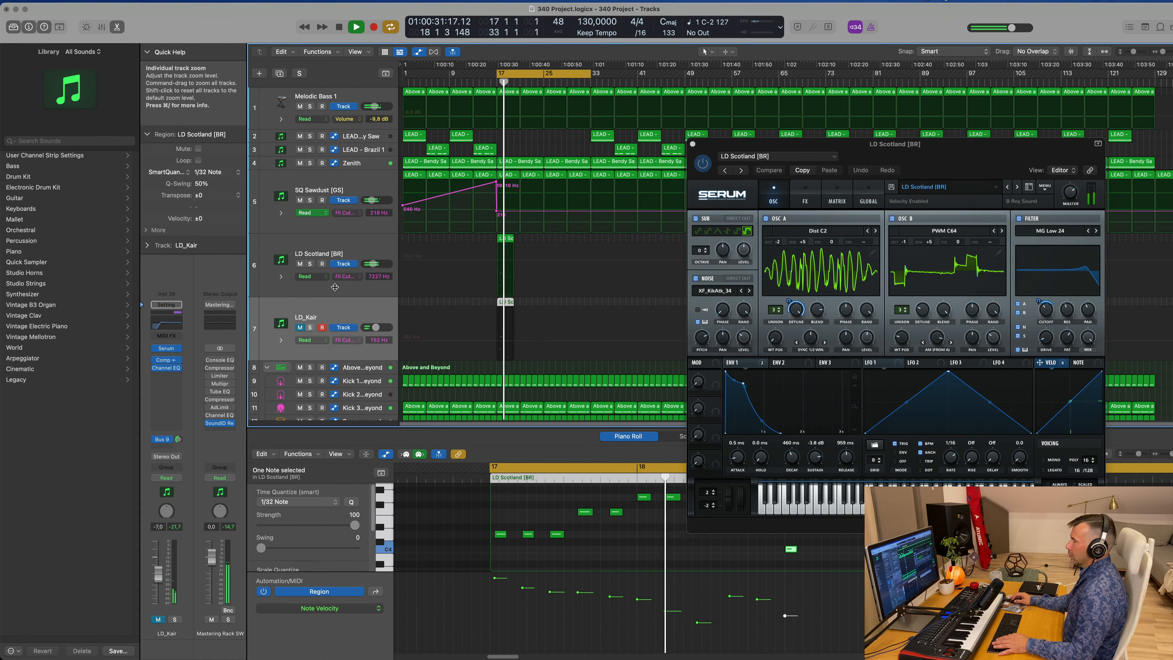
# Step: Select the LD Scotland [BR] track, bring its Serum window to the front and restart playback from bar 17
pyautogui.click(331, 243)
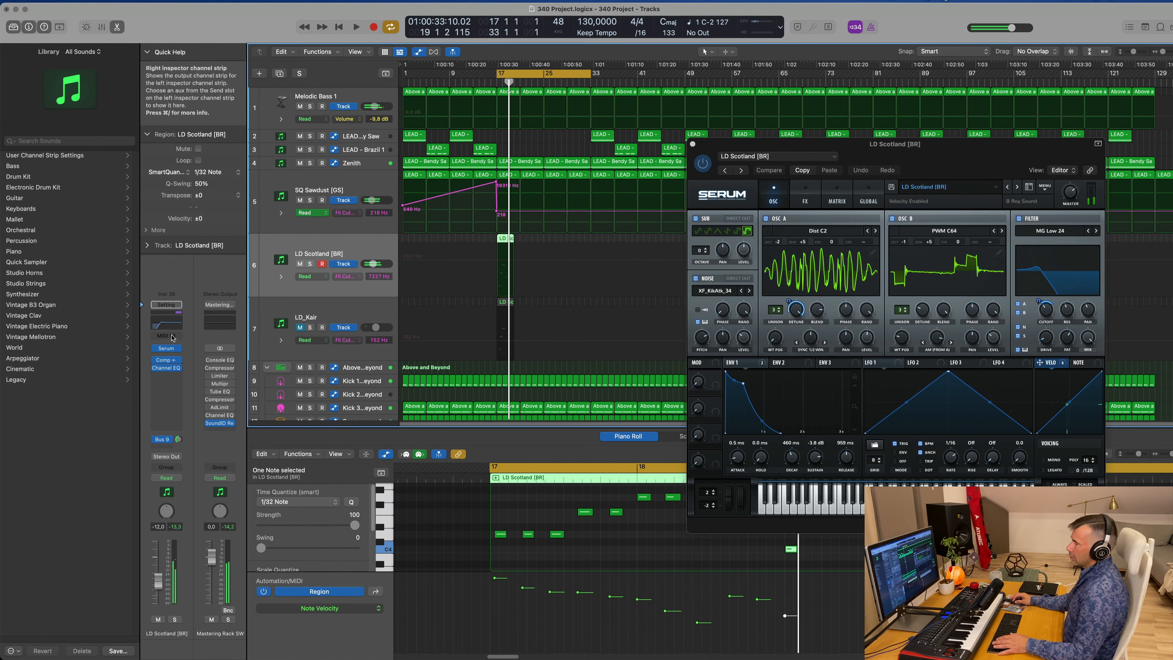
pyautogui.click(166, 348)
pyautogui.click(167, 349)
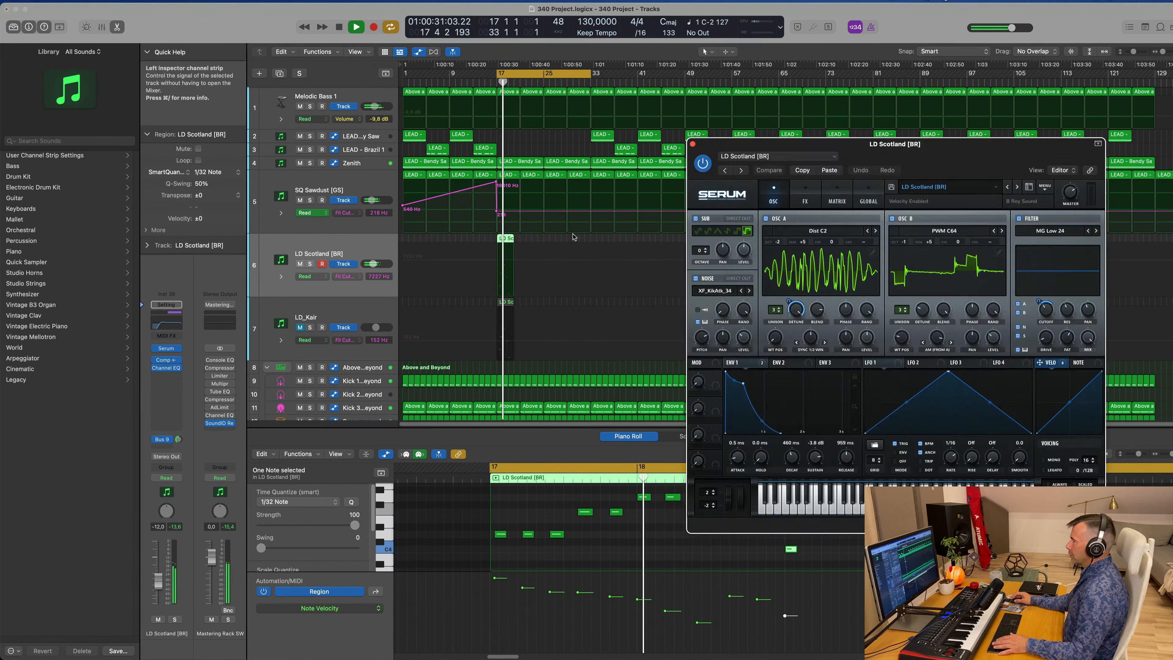
pyautogui.press('space')
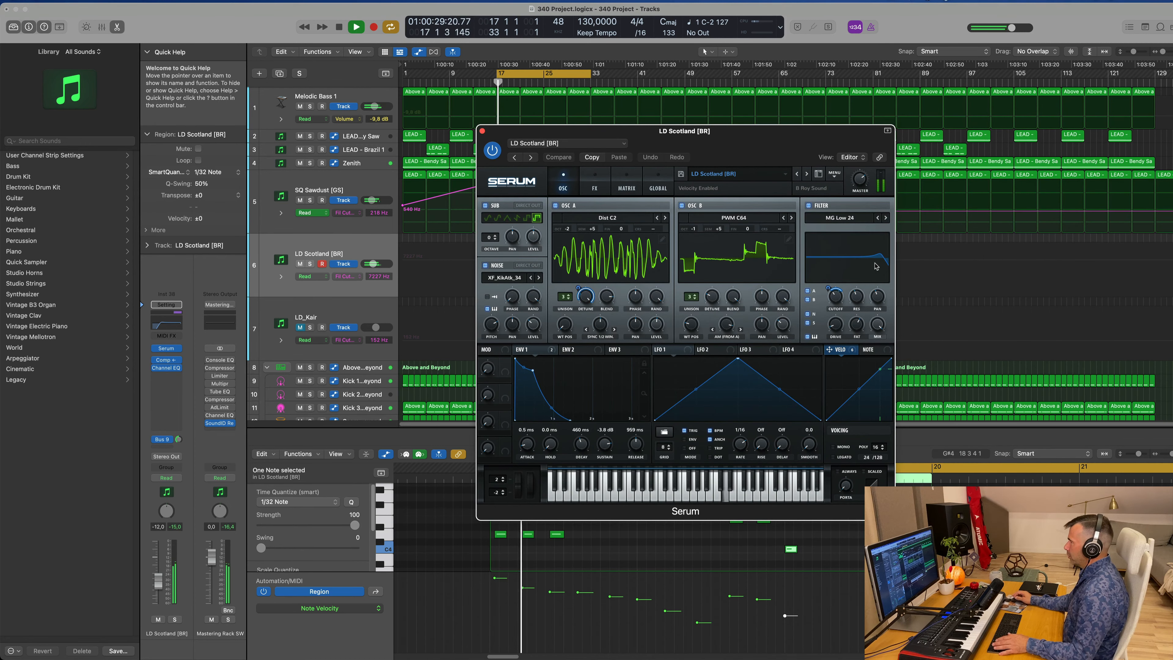
# Step: Lower the LD Scotland [BR] Serum filter cutoff to about 248 Hz and reduce its chorus wet mix to 9%
pyautogui.moveTo(838, 297); pyautogui.dragTo(836, 306)
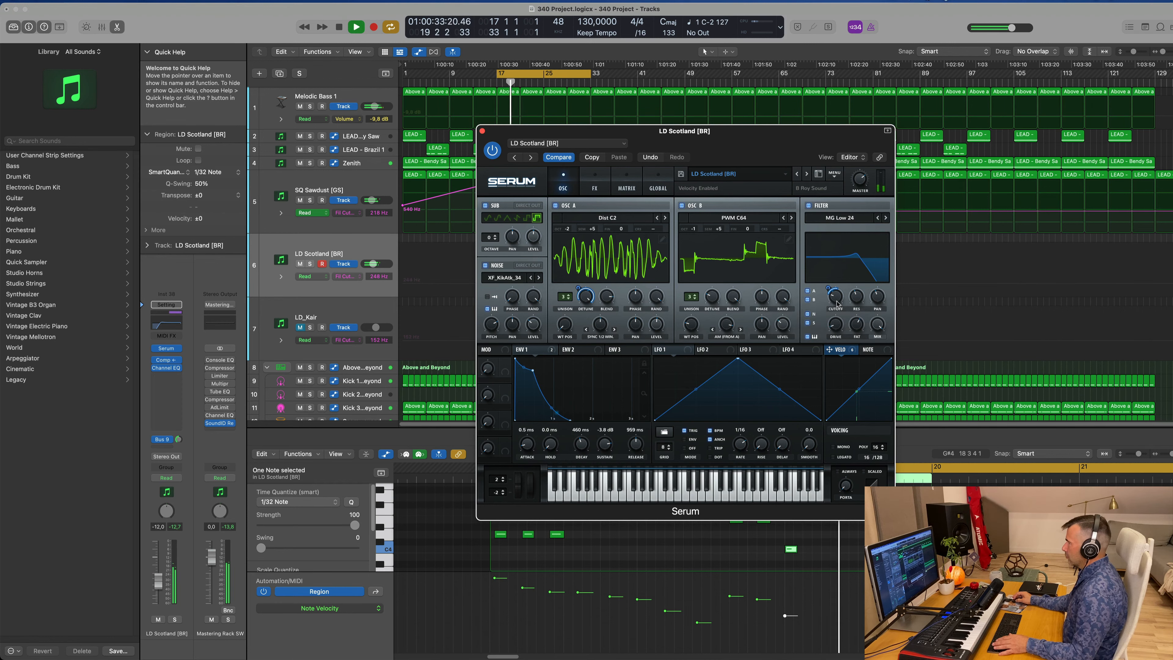
pyautogui.moveTo(787, 167); pyautogui.dragTo(872, 175)
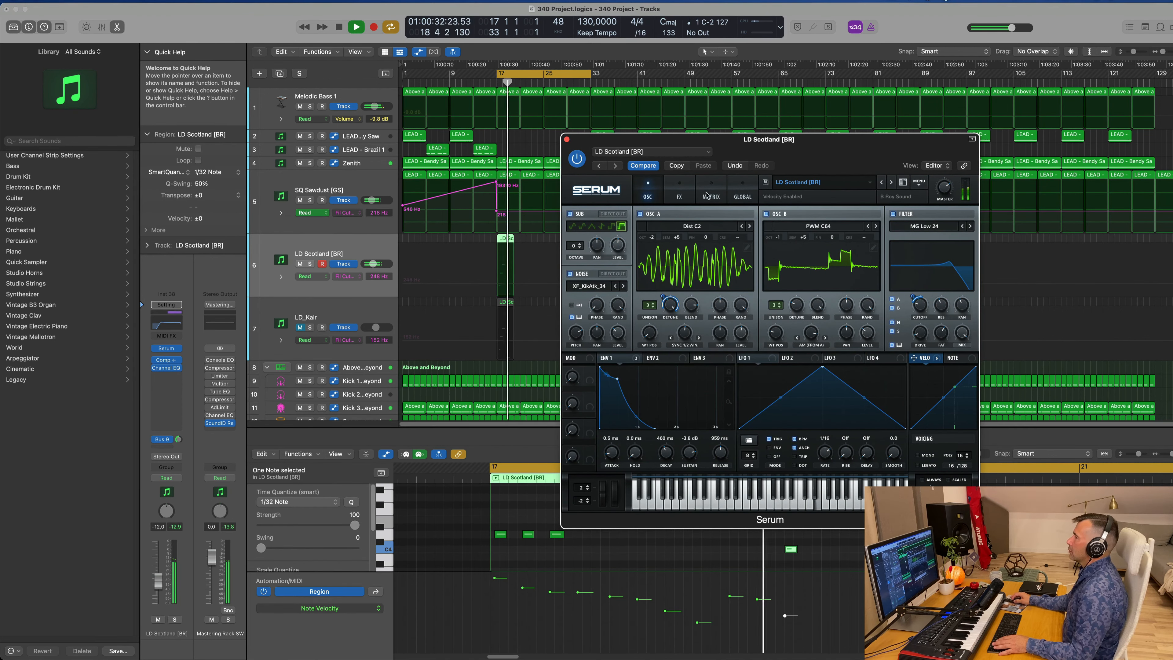
pyautogui.click(678, 191)
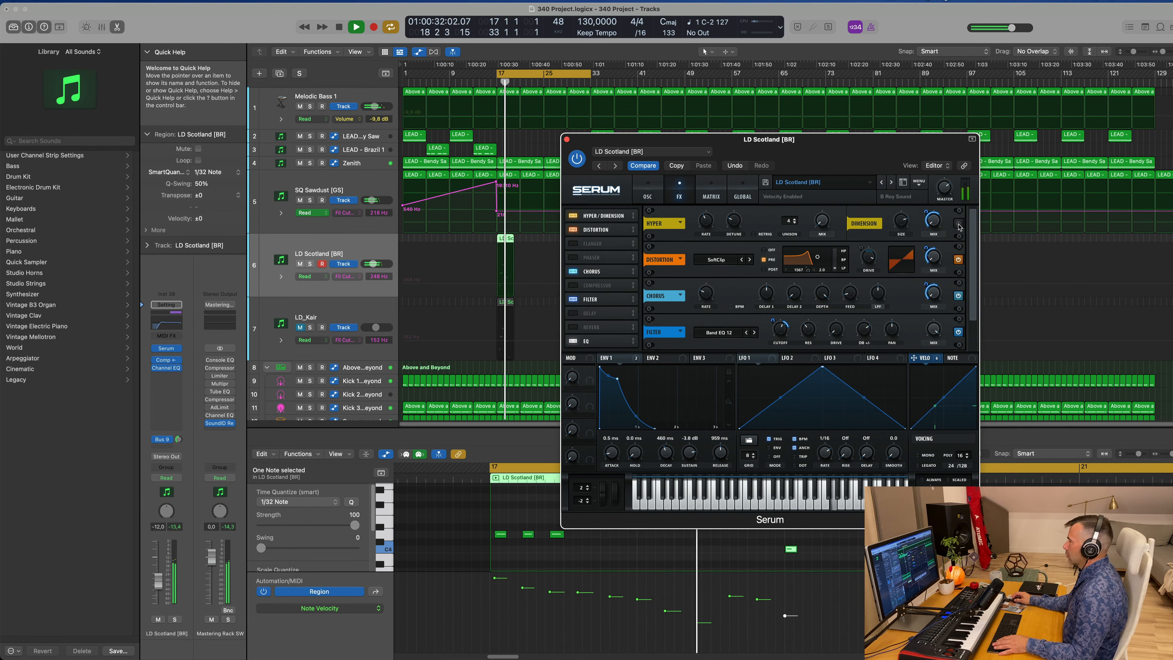
pyautogui.press('space')
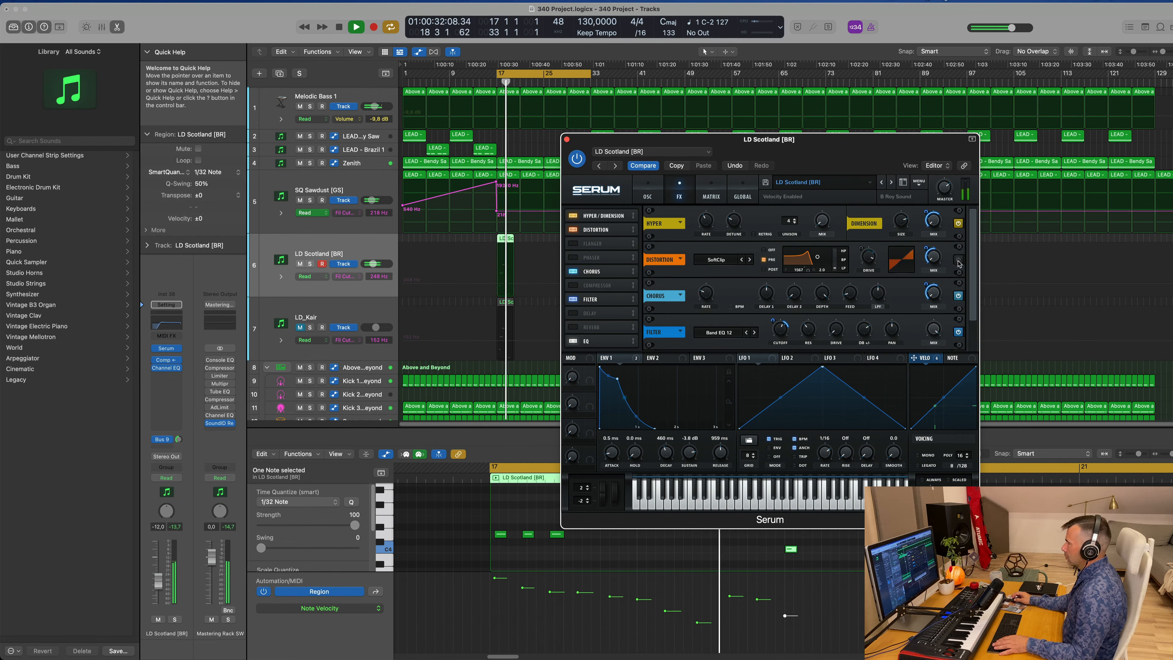
pyautogui.press('space')
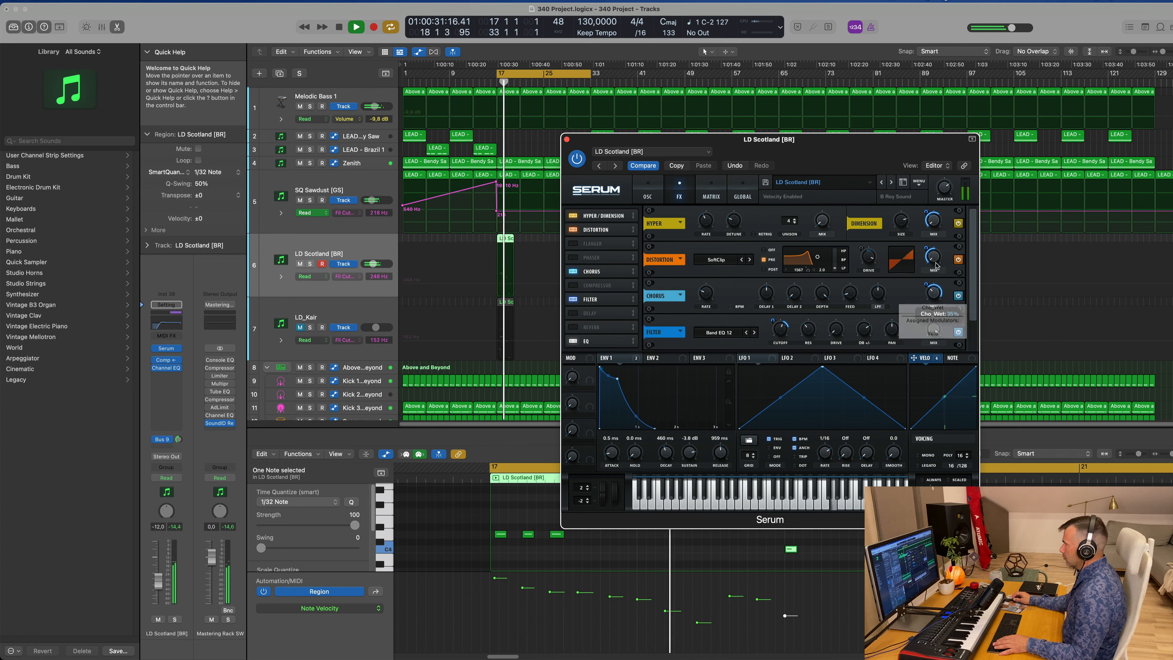
pyautogui.moveTo(932, 303)
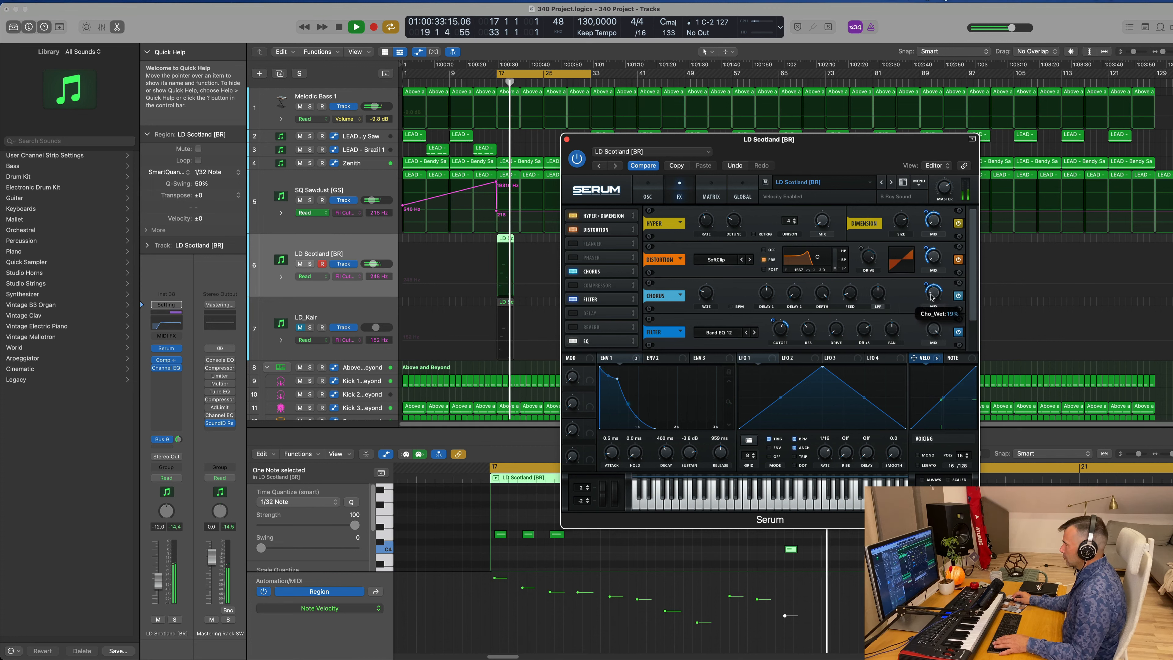
pyautogui.press('space')
pyautogui.press('space')
pyautogui.moveTo(932, 297); pyautogui.dragTo(931, 306)
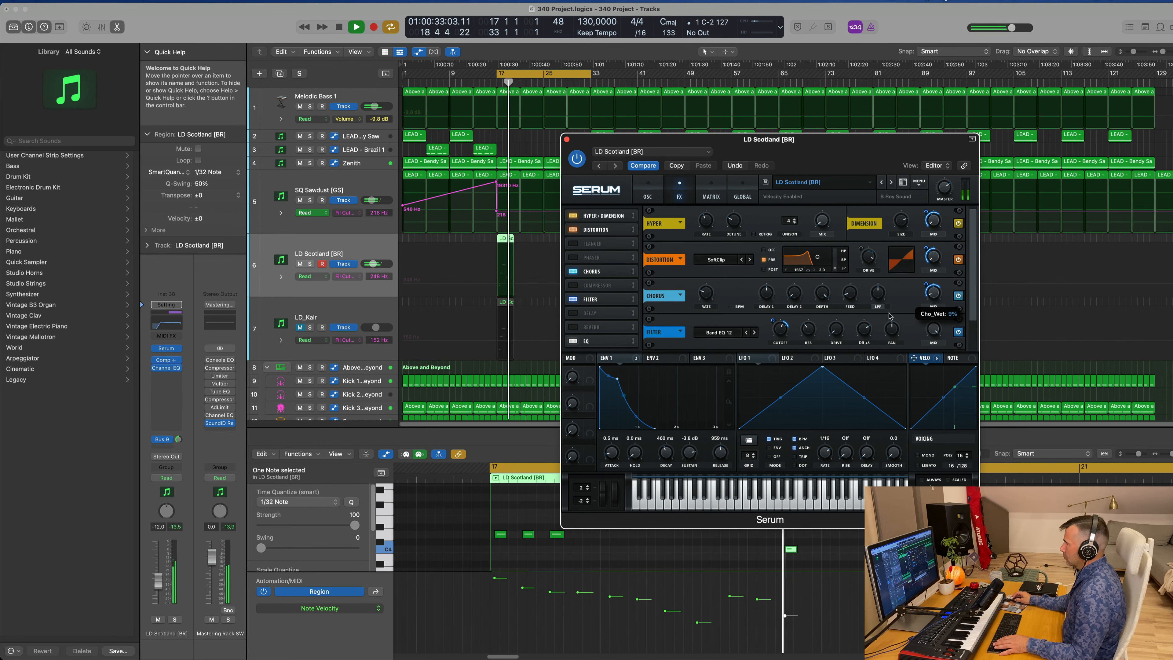
# Step: Set the LD Scotland [BR] track volume to -13.0 dB and close its Serum window
pyautogui.moveTo(670, 139); pyautogui.dragTo(894, 119)
pyautogui.moveTo(543, 244); pyautogui.dragTo(479, 247)
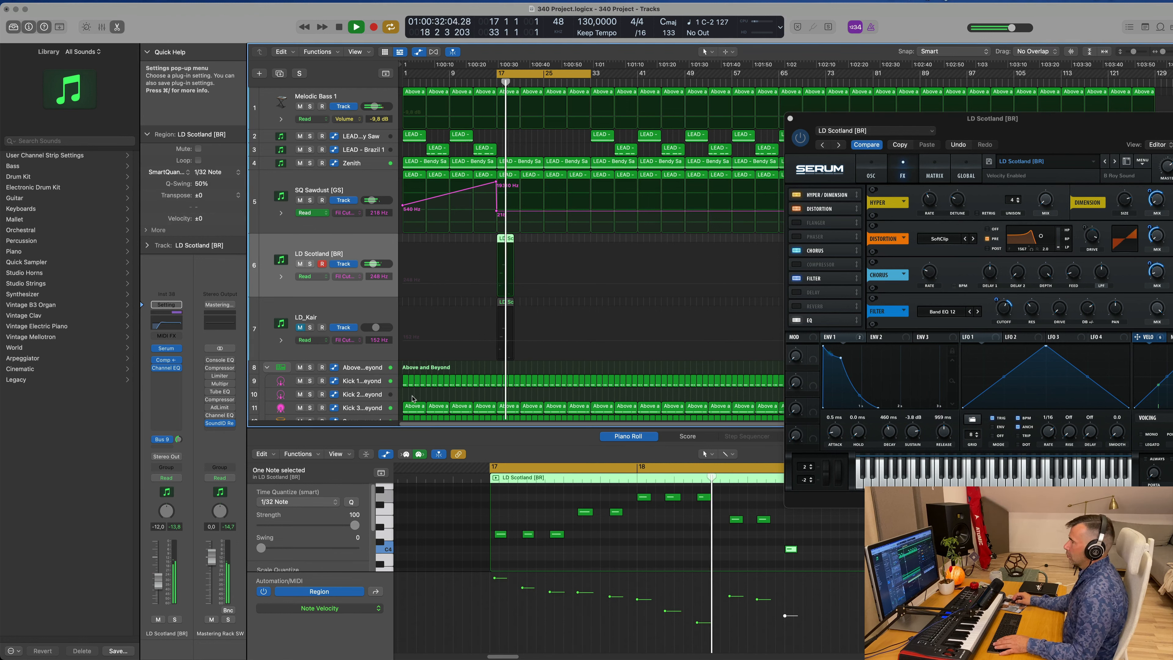
pyautogui.moveTo(162, 578); pyautogui.dragTo(162, 580)
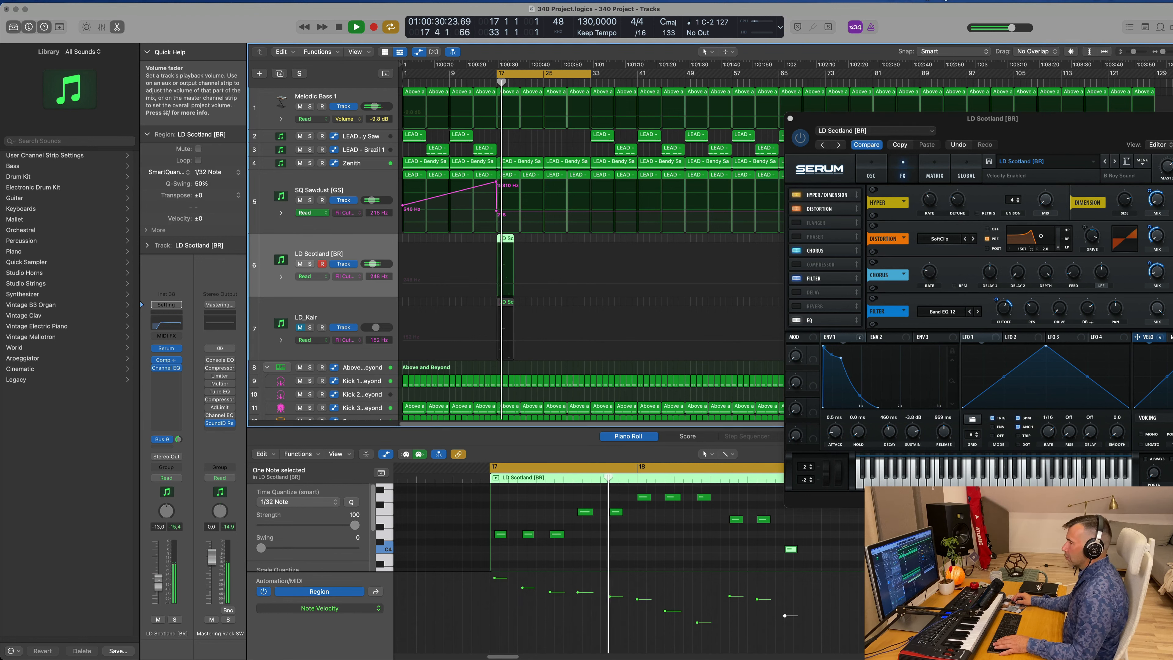
pyautogui.click(790, 119)
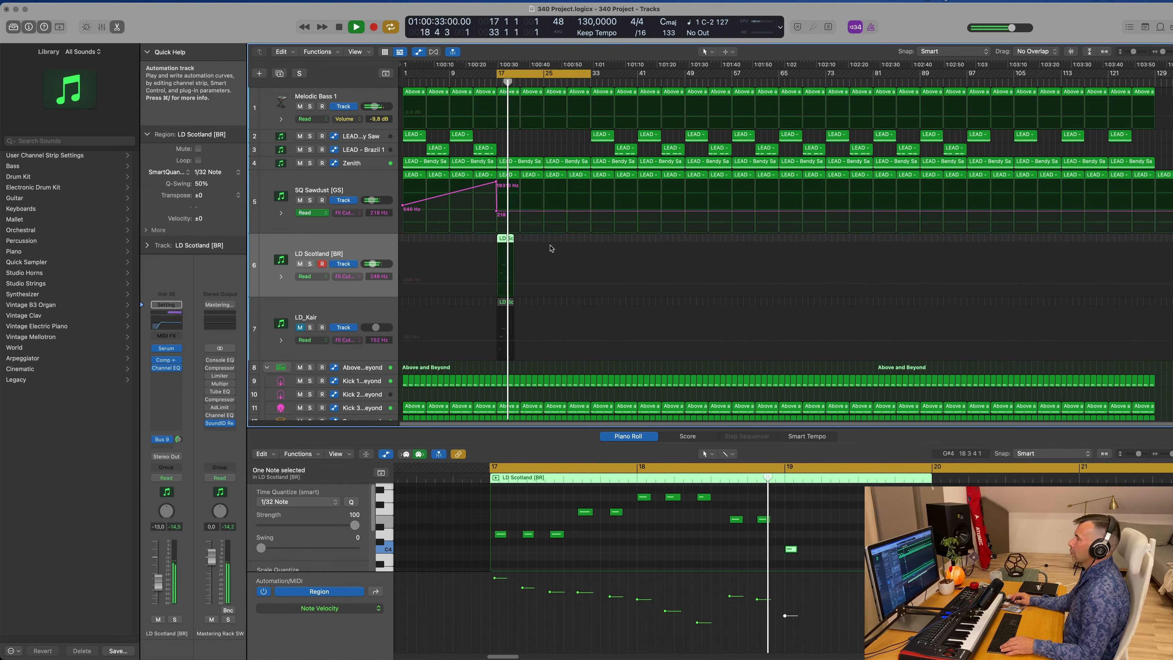
# Step: Copy the LD Scotland region from bar 17 to bar 21 on the same track and replay from bar 17
pyautogui.moveTo(519, 244); pyautogui.dragTo(550, 242)
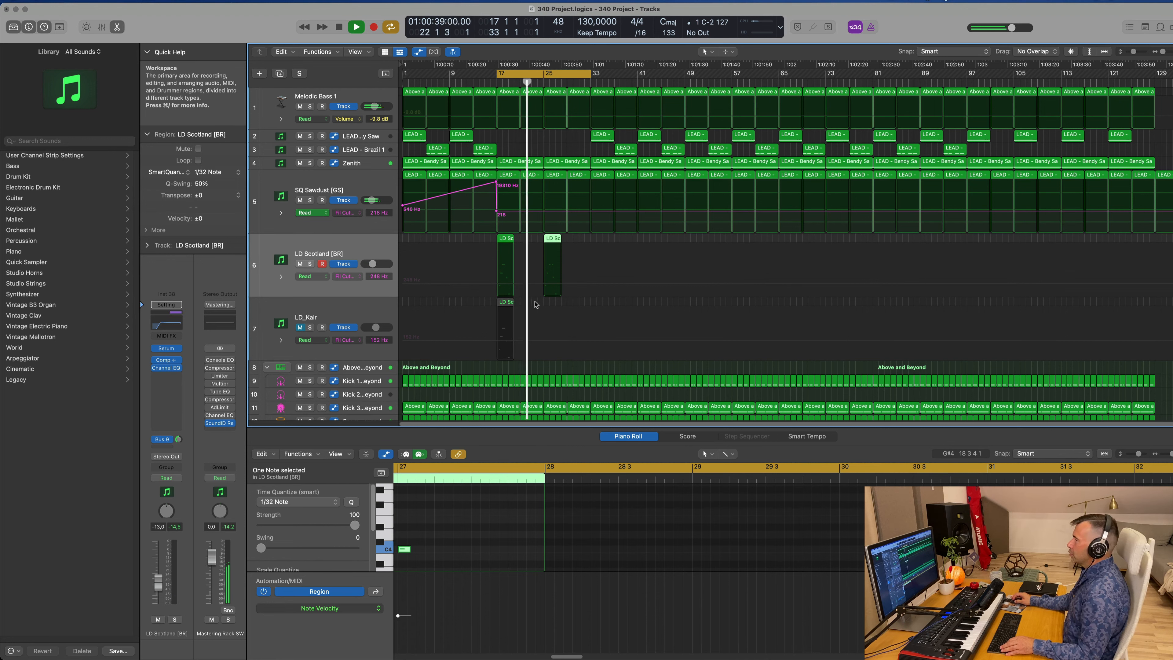
pyautogui.moveTo(546, 241); pyautogui.dragTo(533, 241)
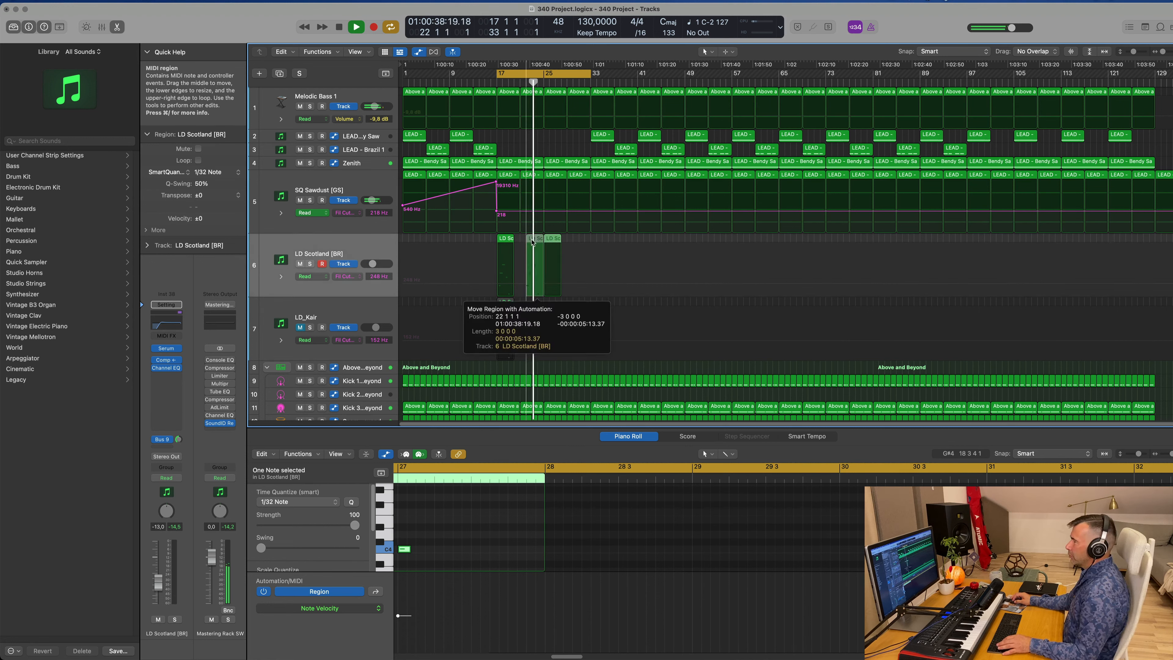
pyautogui.press('space')
pyautogui.press('space')
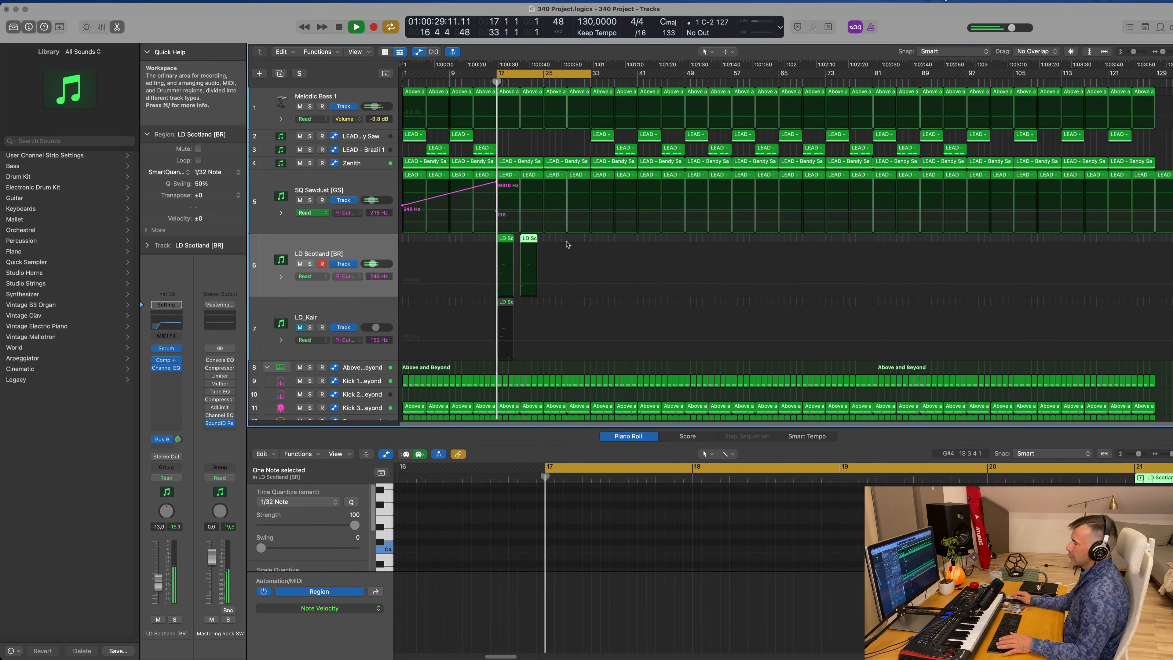
pyautogui.scroll(1, 573, 243)
pyautogui.scroll(3, 573, 242)
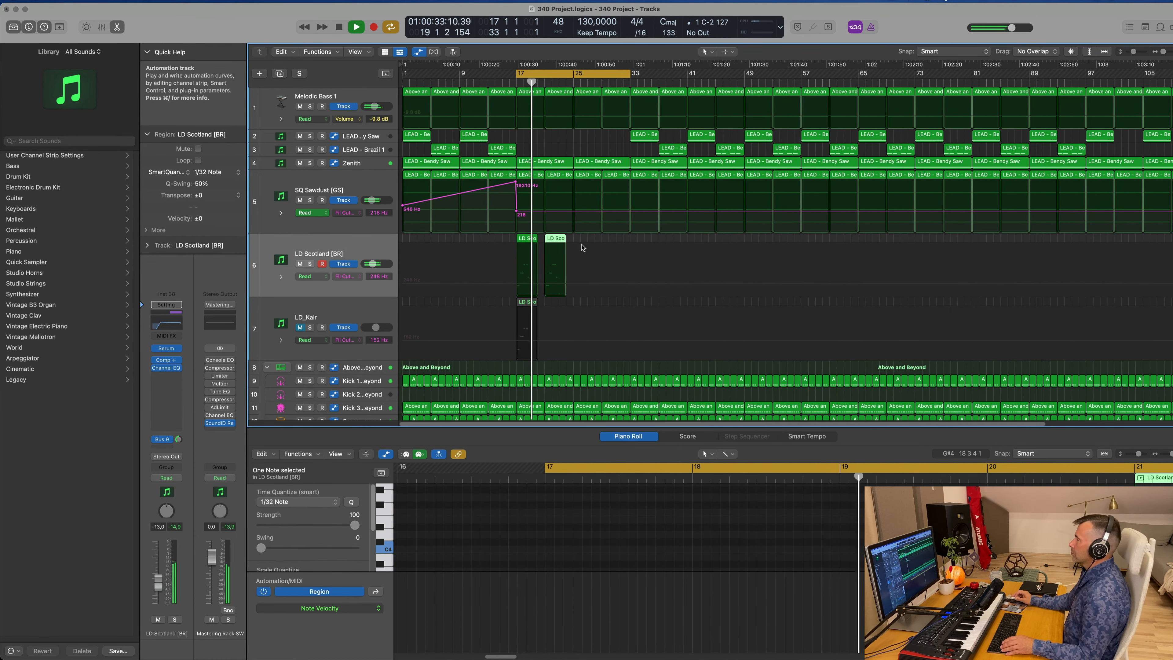
# Step: Join the four Above and Beyond regions between bars 17 and 33 on the Melodic Bass 1 track
pyautogui.scroll(-1, 582, 247)
pyautogui.click(573, 91)
pyautogui.press('space')
pyautogui.press('space')
pyautogui.moveTo(529, 137); pyautogui.dragTo(599, 92)
pyautogui.press('super+j')
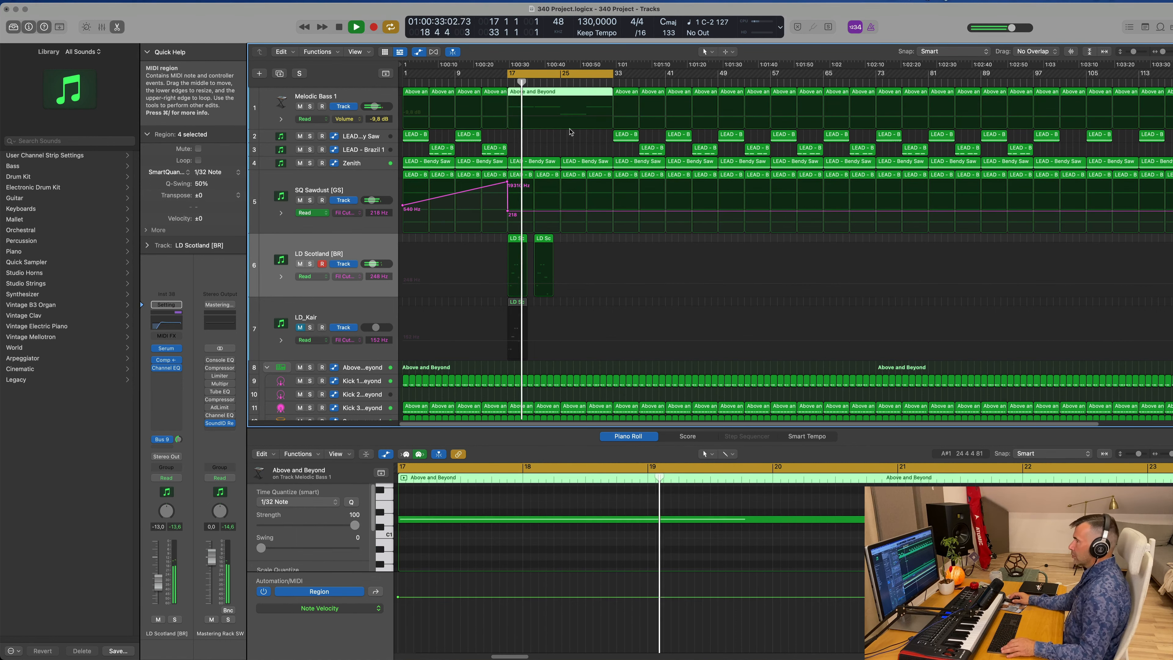
# Step: Transpose the bass note starting at bar 25 up five semitones in the joined region, replaying from bar 24
pyautogui.scroll(2, 568, 140)
pyautogui.scroll(-3, 568, 139)
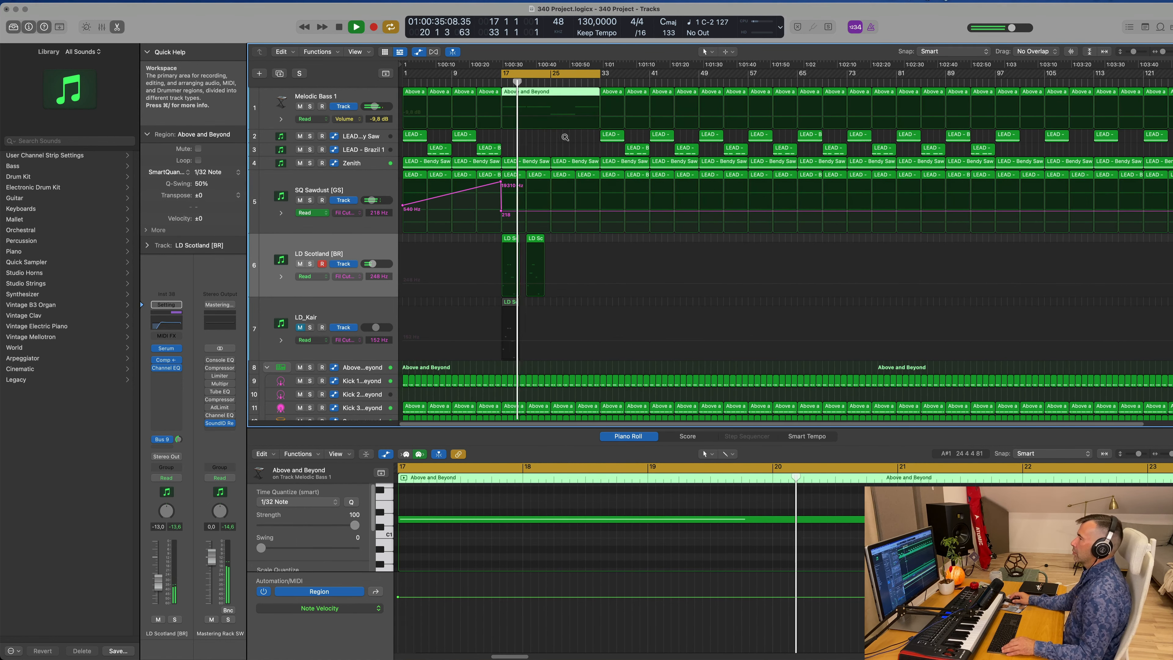
pyautogui.scroll(2, 552, 139)
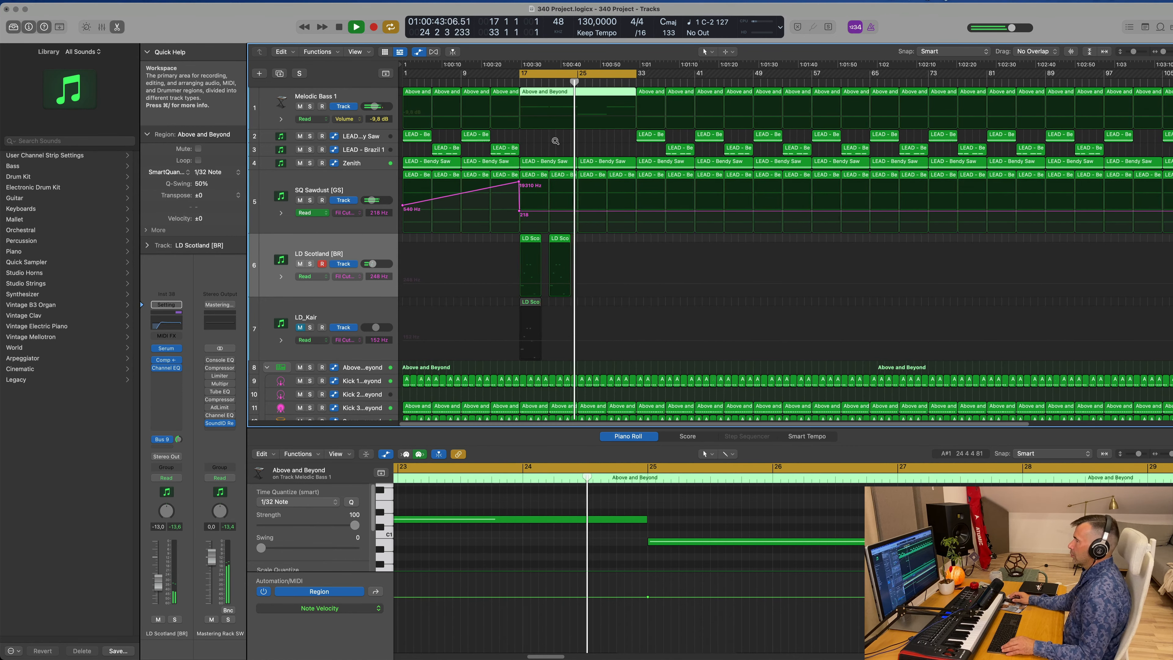
pyautogui.scroll(-1, 556, 141)
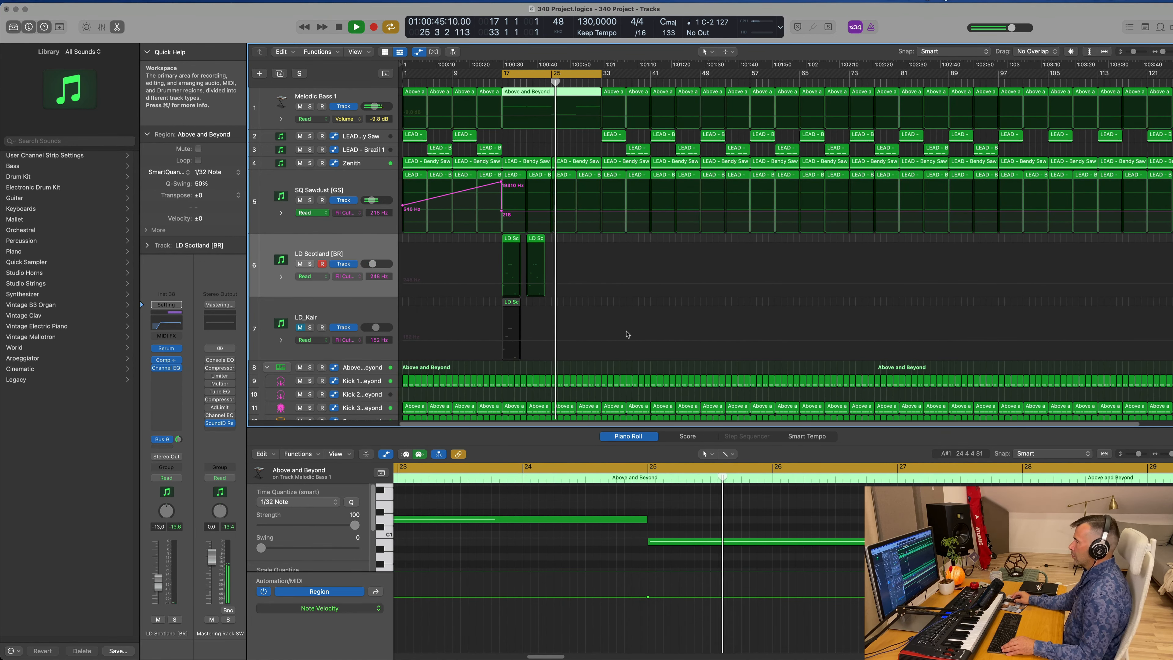
pyautogui.moveTo(765, 502); pyautogui.dragTo(776, 570)
pyautogui.hotkey('alt', 'Up')
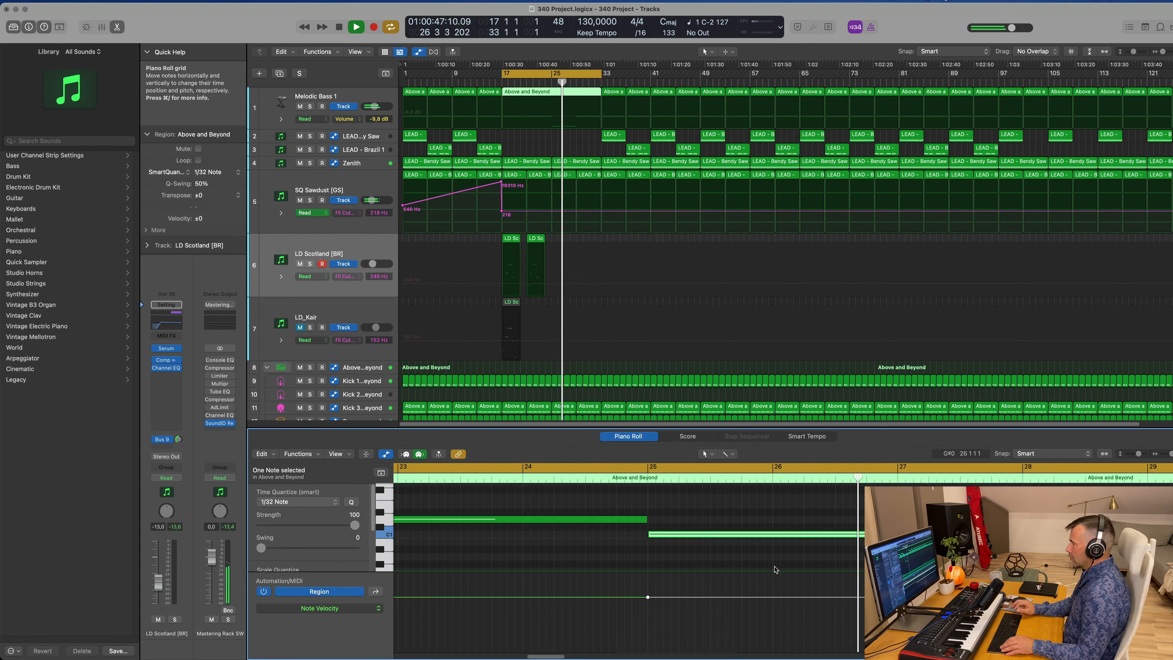
pyautogui.click(544, 82)
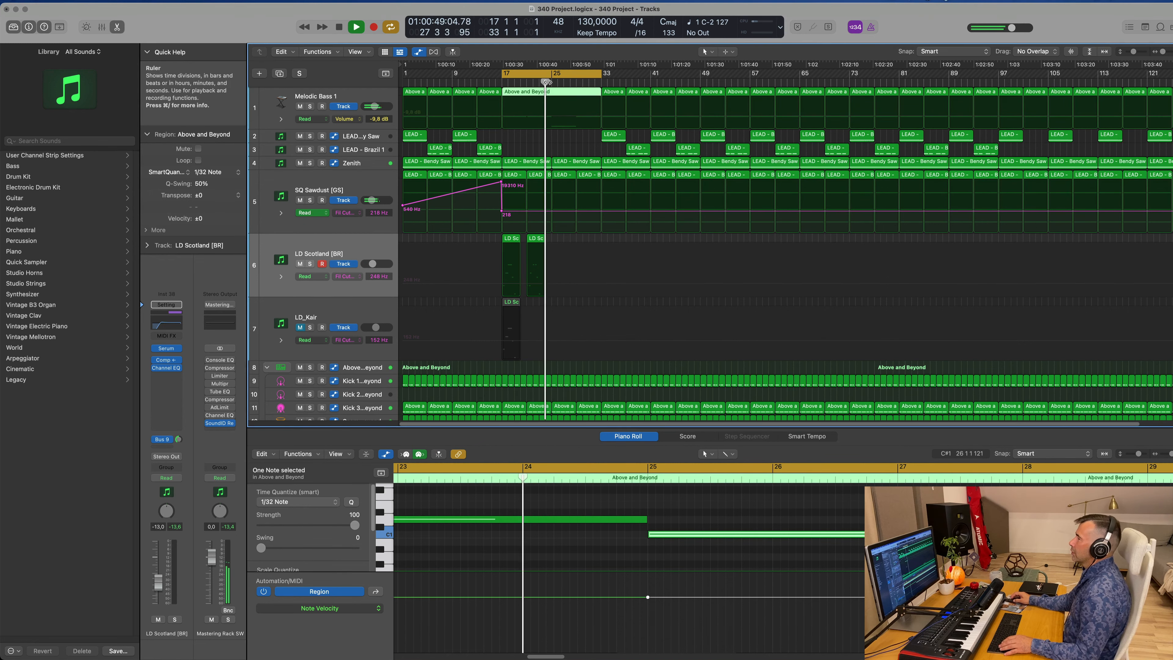
pyautogui.scroll(-1, 519, 145)
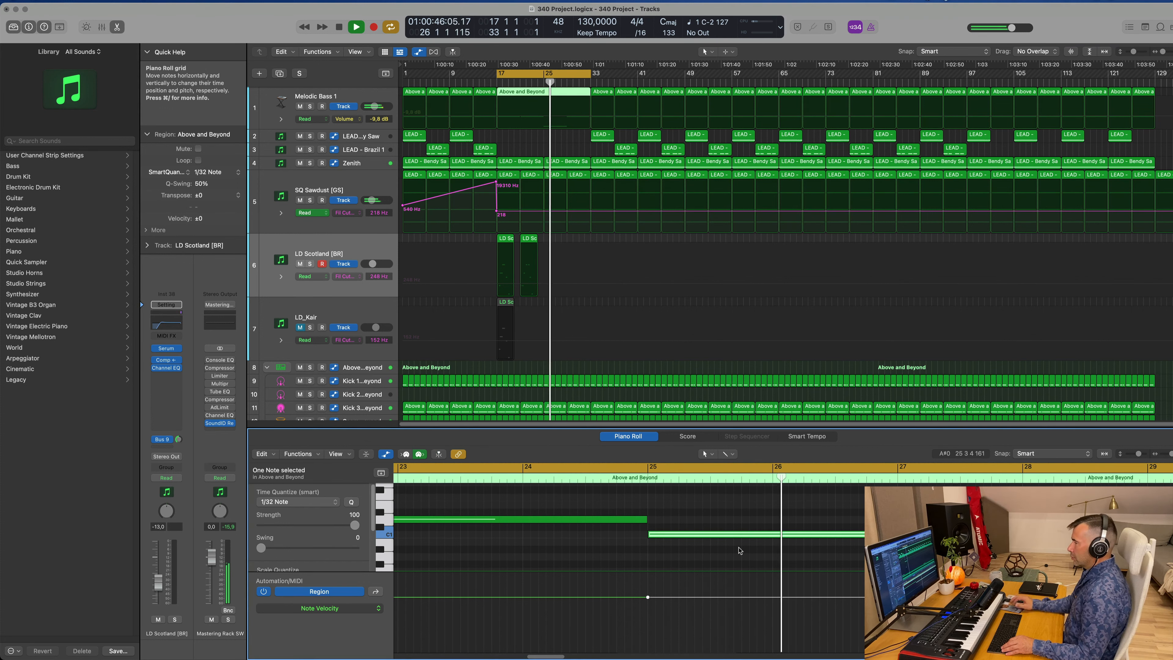
pyautogui.hotkey('alt', 'Up')
pyautogui.hotkey('alt', 'Up')
pyautogui.hotkey('alt', 'Up')
pyautogui.hotkey('alt', 'Up')
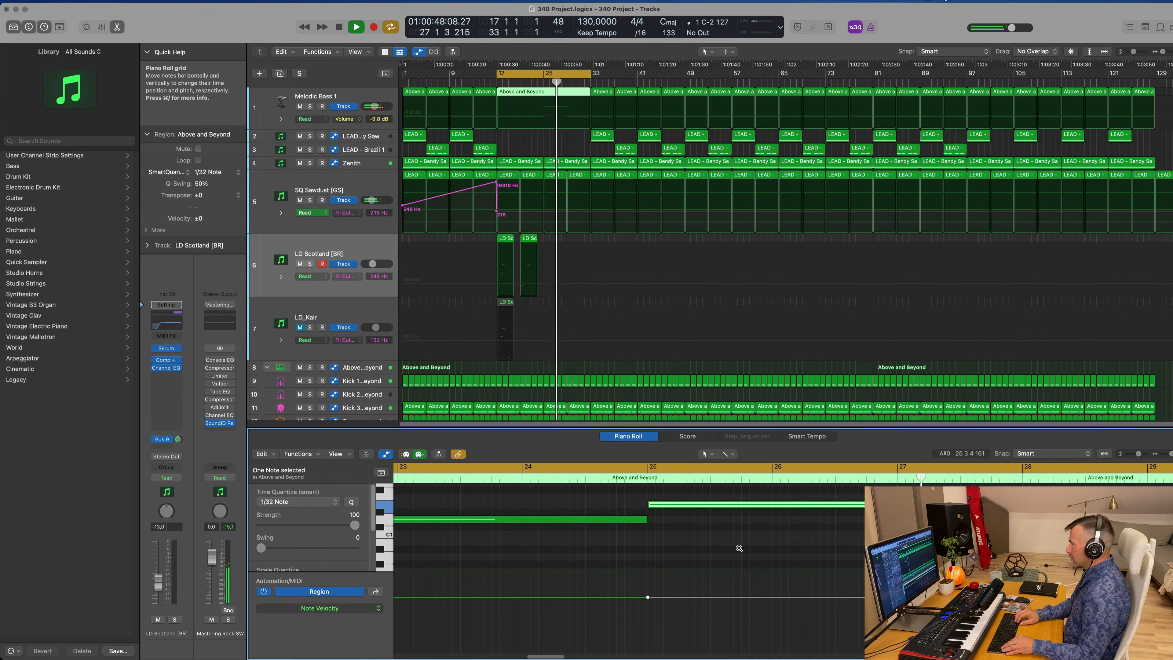